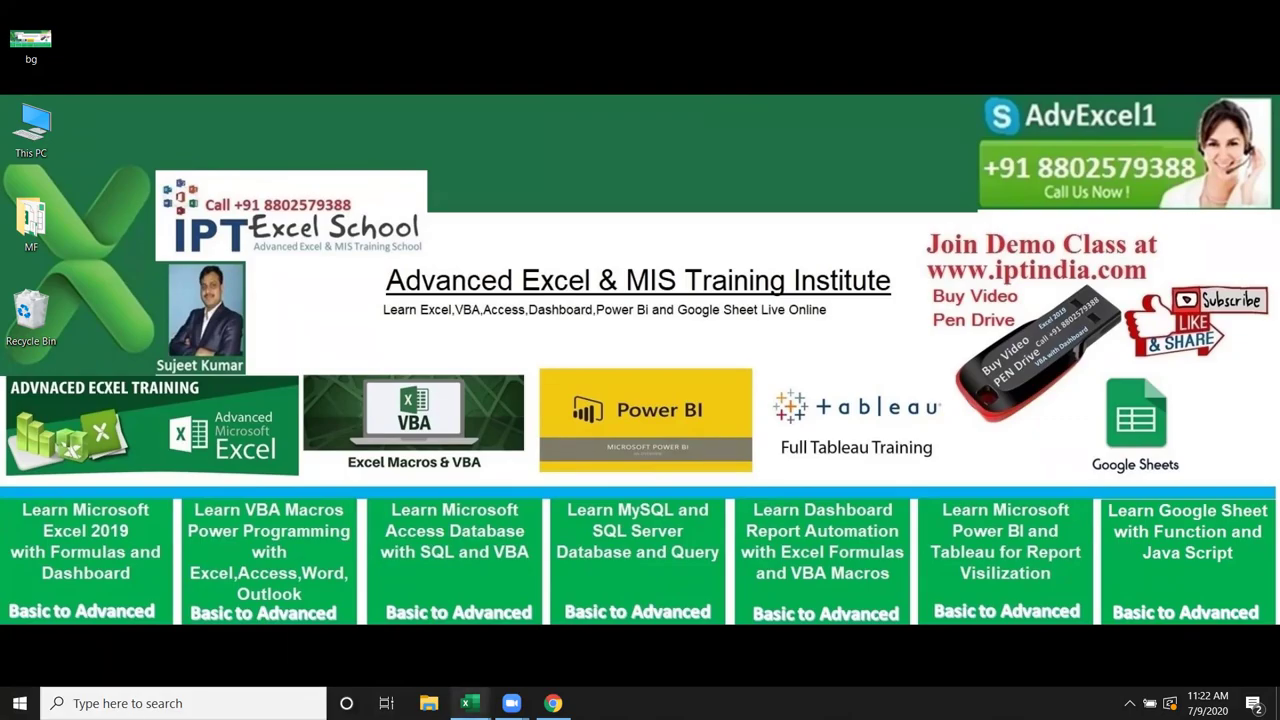
- Preview the open Excel workbooks, Book1 and Array, from the taskbar
mouse_move(466, 703)
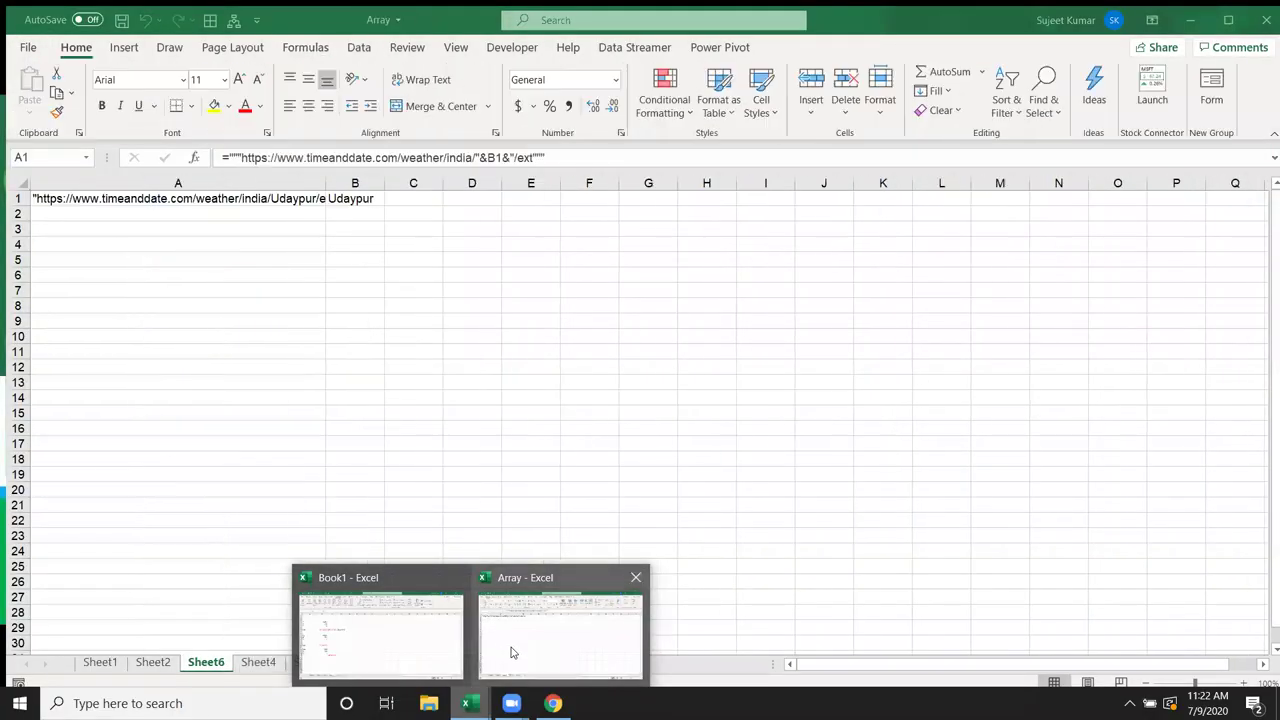
- Bring the Array workbook forward and settle on Sheet6 after glancing at Sheet4 and Sheet2
left_click(530, 650)
left_click(246, 660)
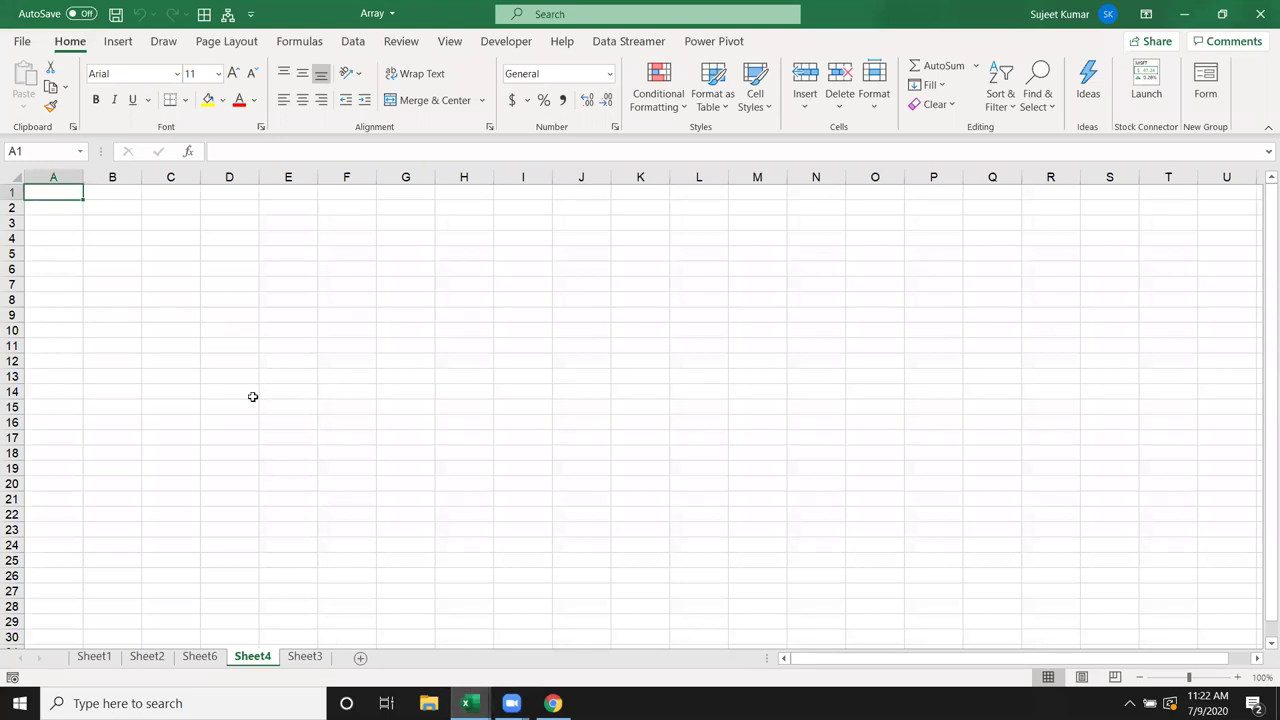
left_click(215, 664)
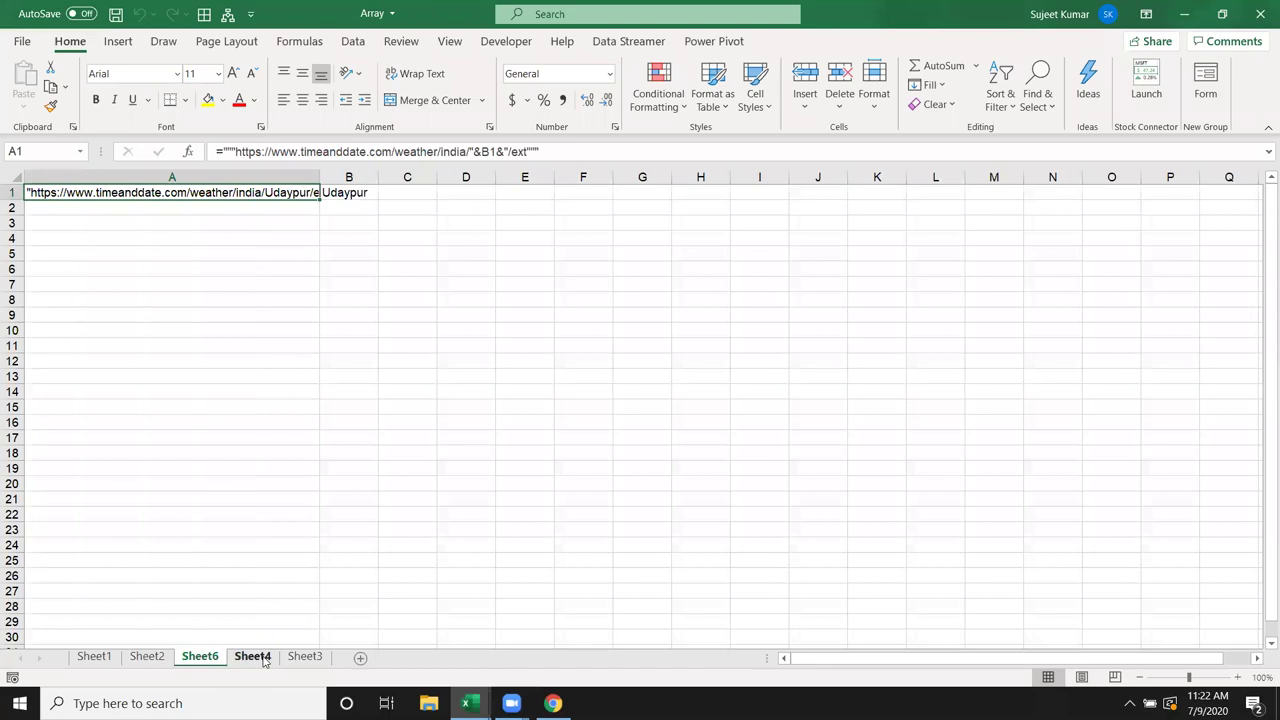
left_click(264, 659)
left_click(201, 658)
left_click(165, 660)
left_click(210, 662)
- Change the city in B1 to Patna, then select the block A7:N11
left_click(342, 188)
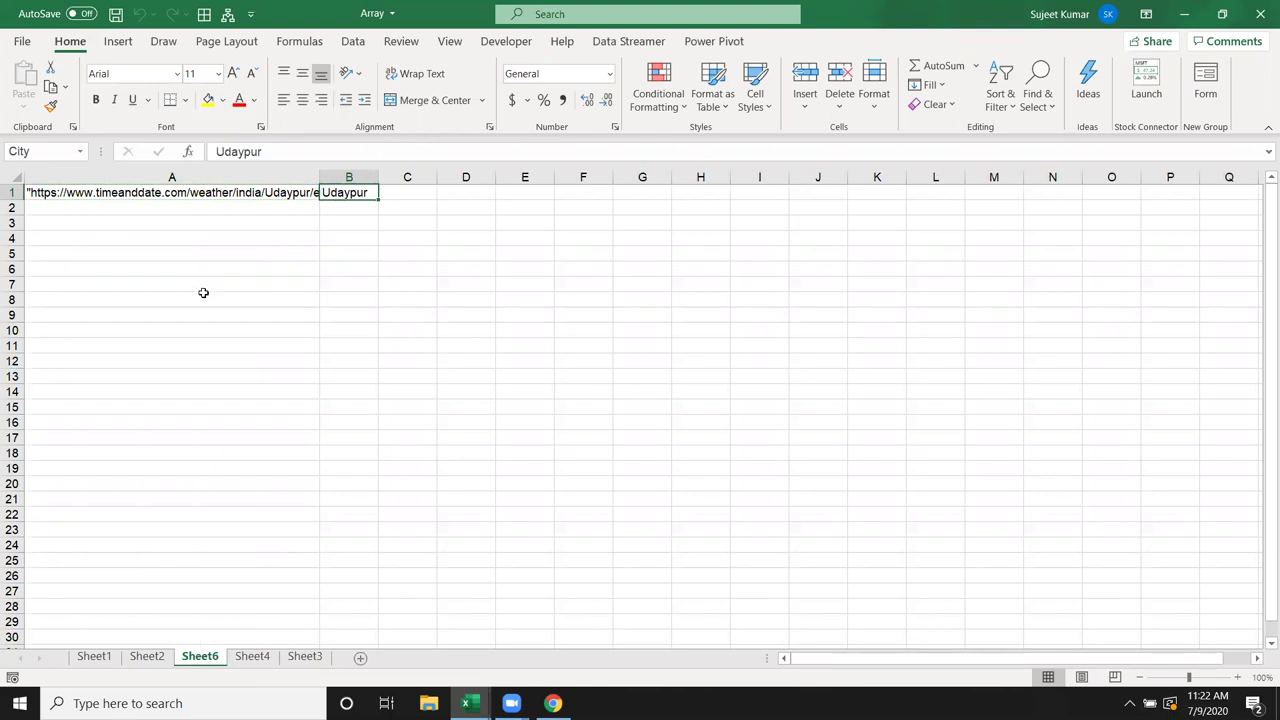
type("Patna")
key("Return")
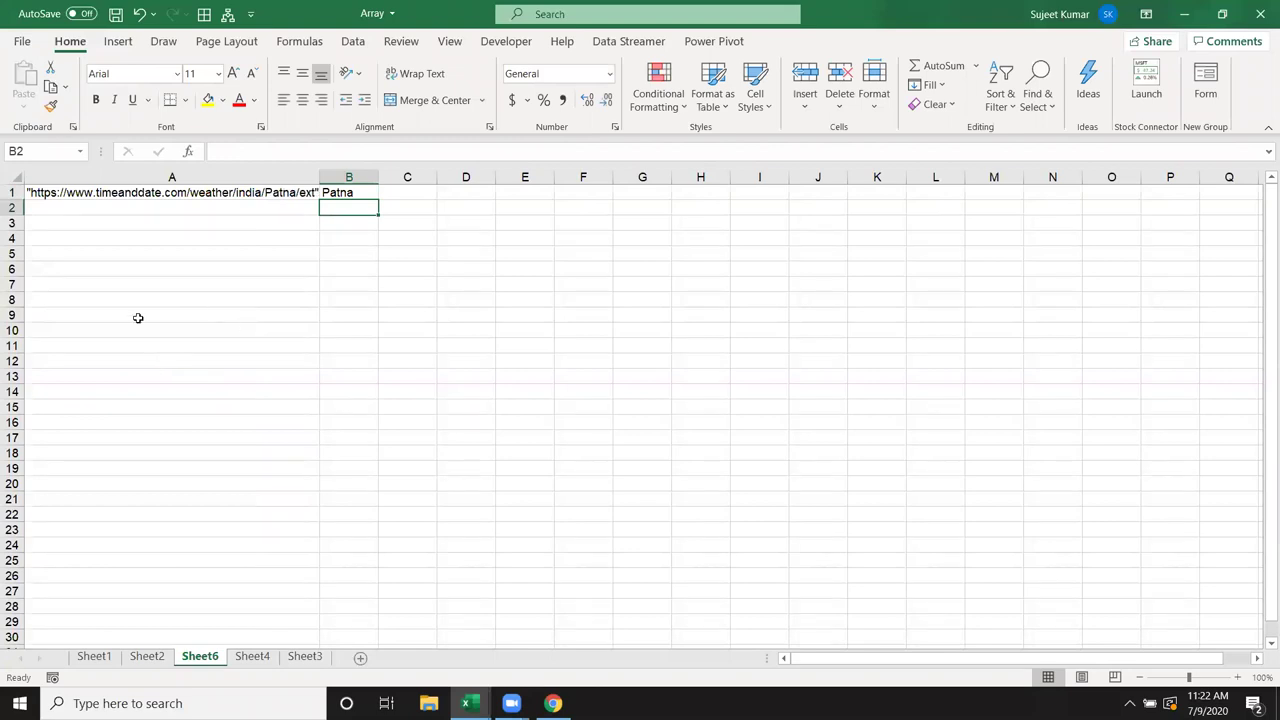
left_click_drag(82, 285, 1059, 337)
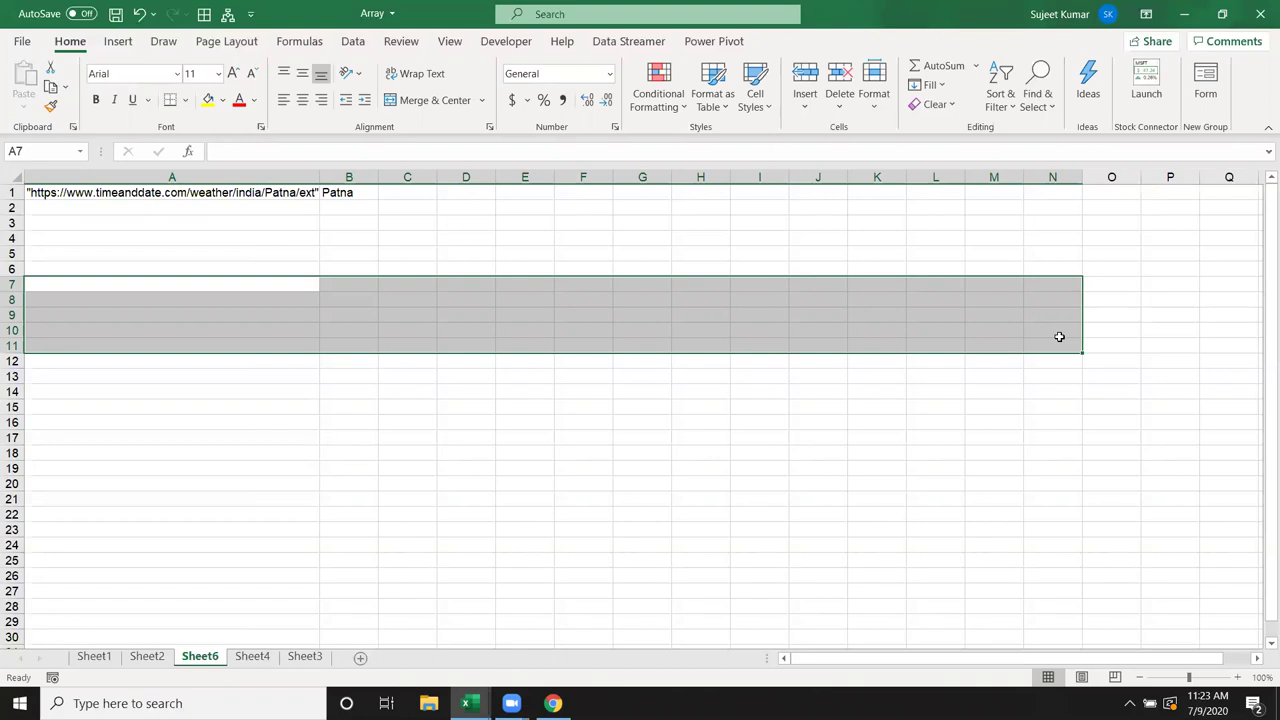
- Clear the Excel selection and review the Muzaffarpur two-week forecast table in Chrome
left_click(358, 213)
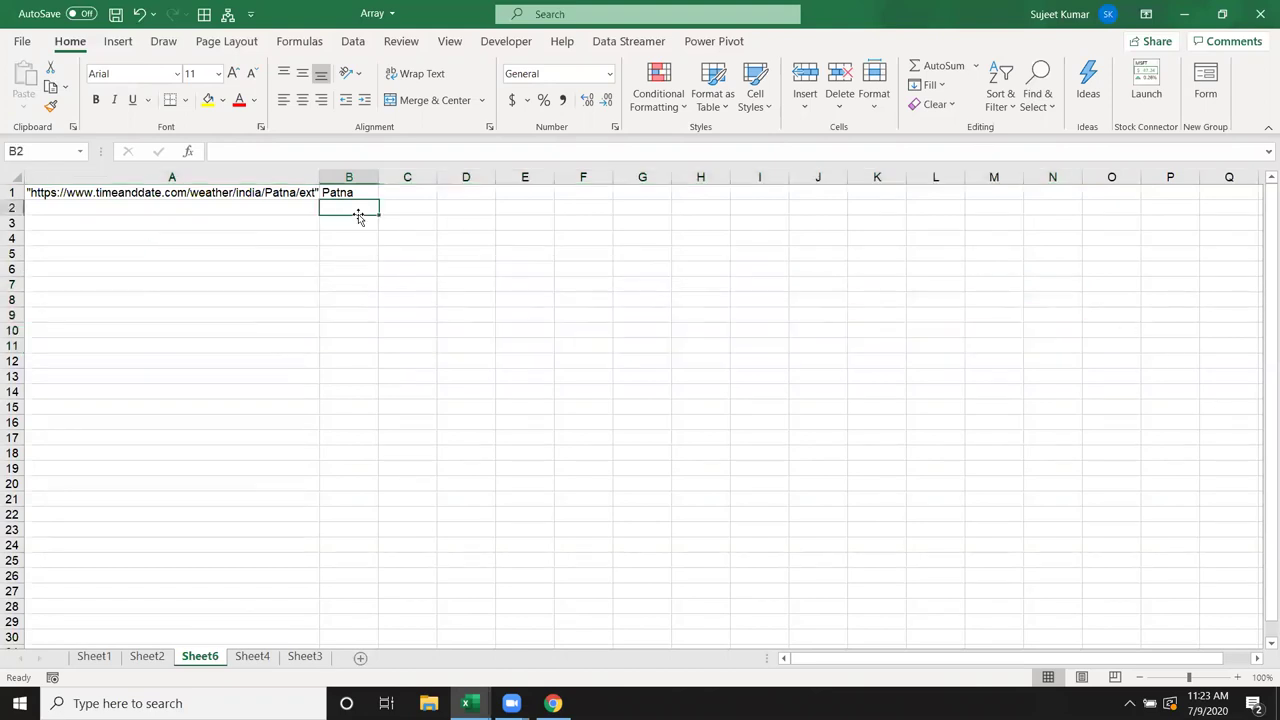
mouse_move(553, 703)
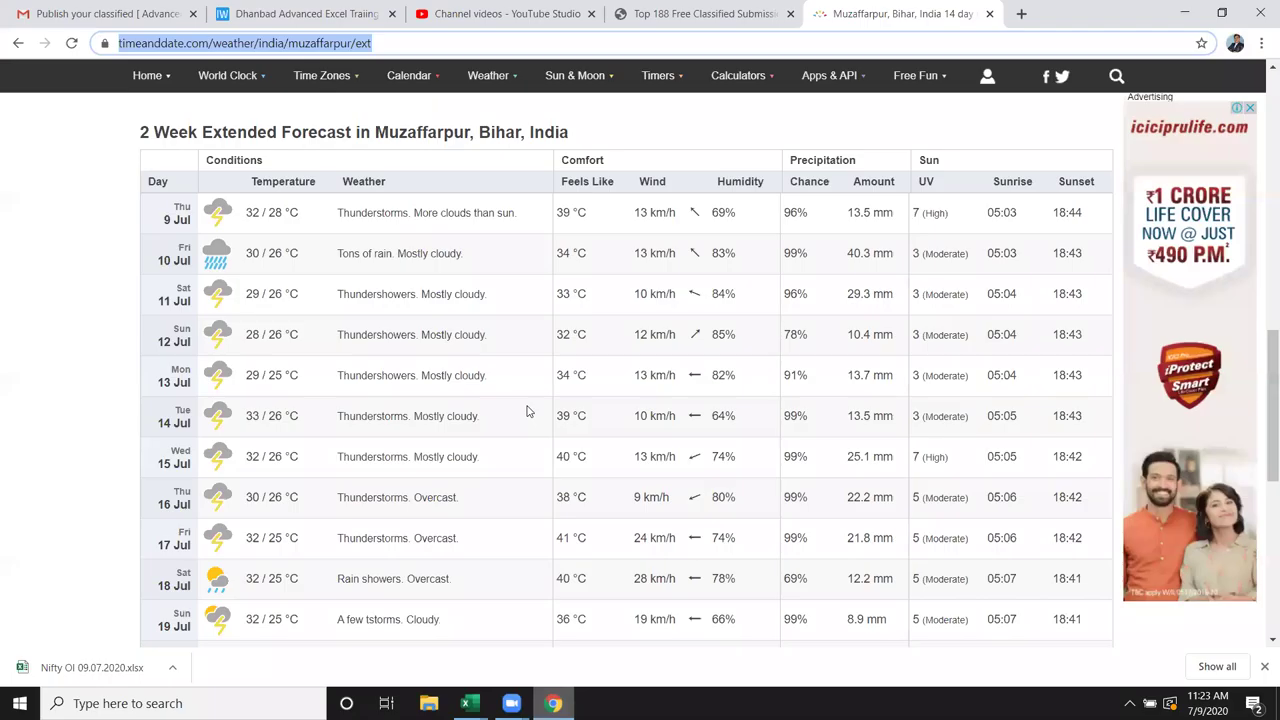
left_click(553, 703)
scroll(460, 295, "up", 8)
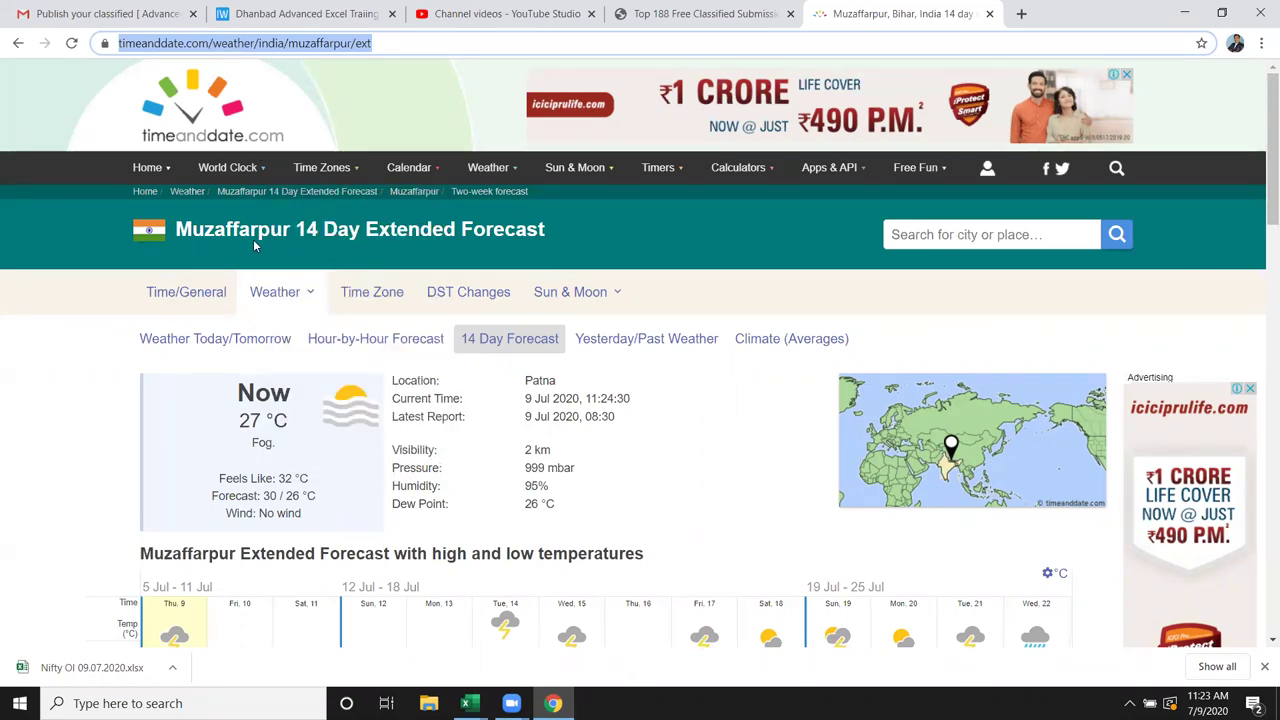
scroll(254, 245, "down", 4)
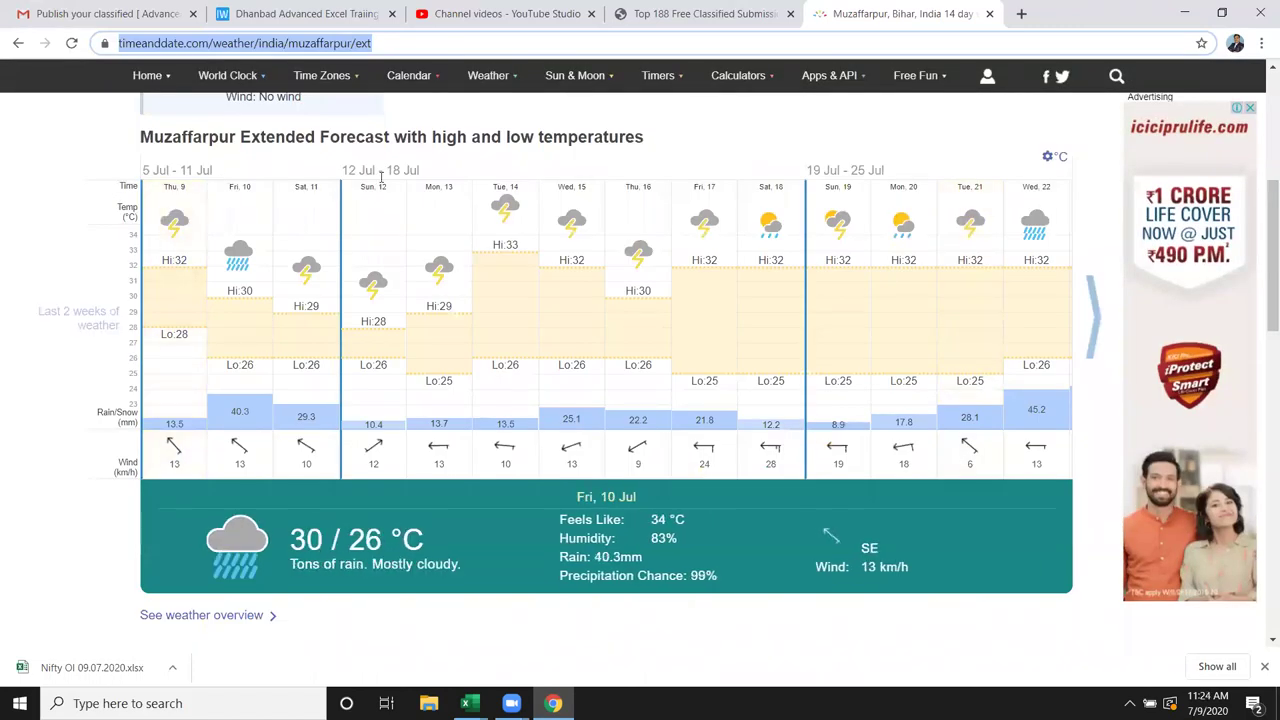
scroll(500, 380, "down", 6)
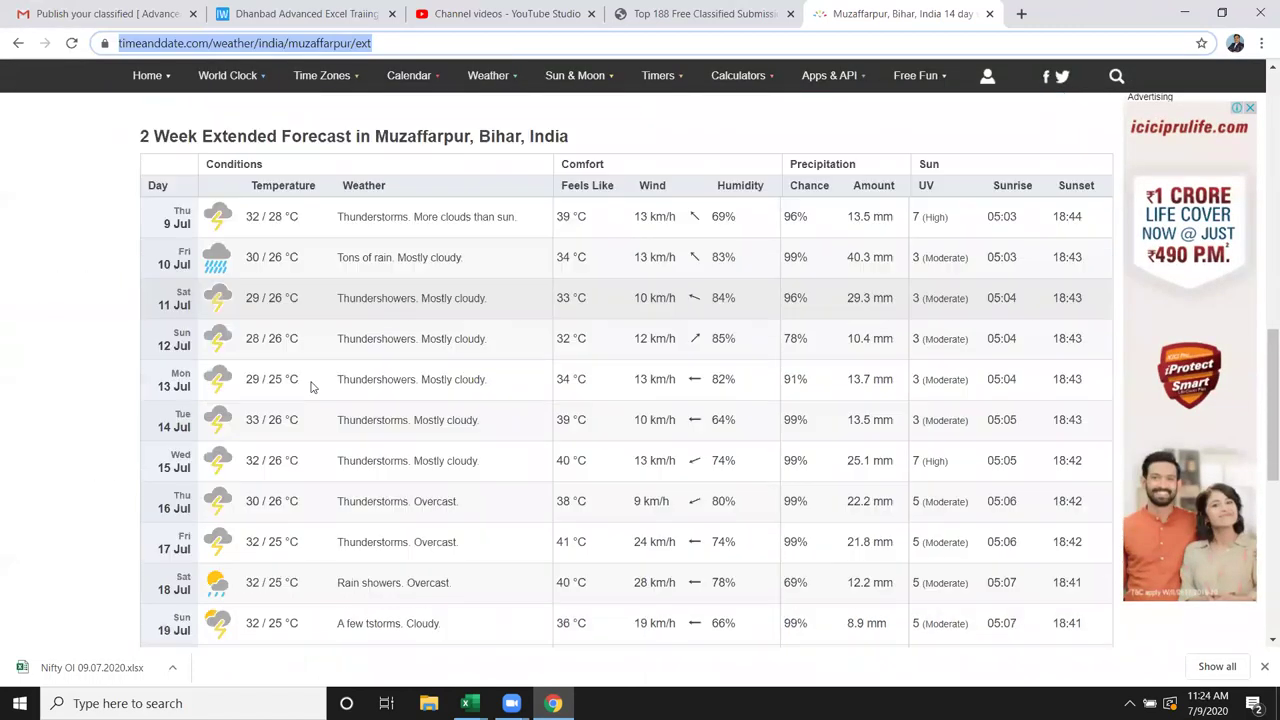
scroll(157, 400, "down", 2)
scroll(148, 470, "down", 2)
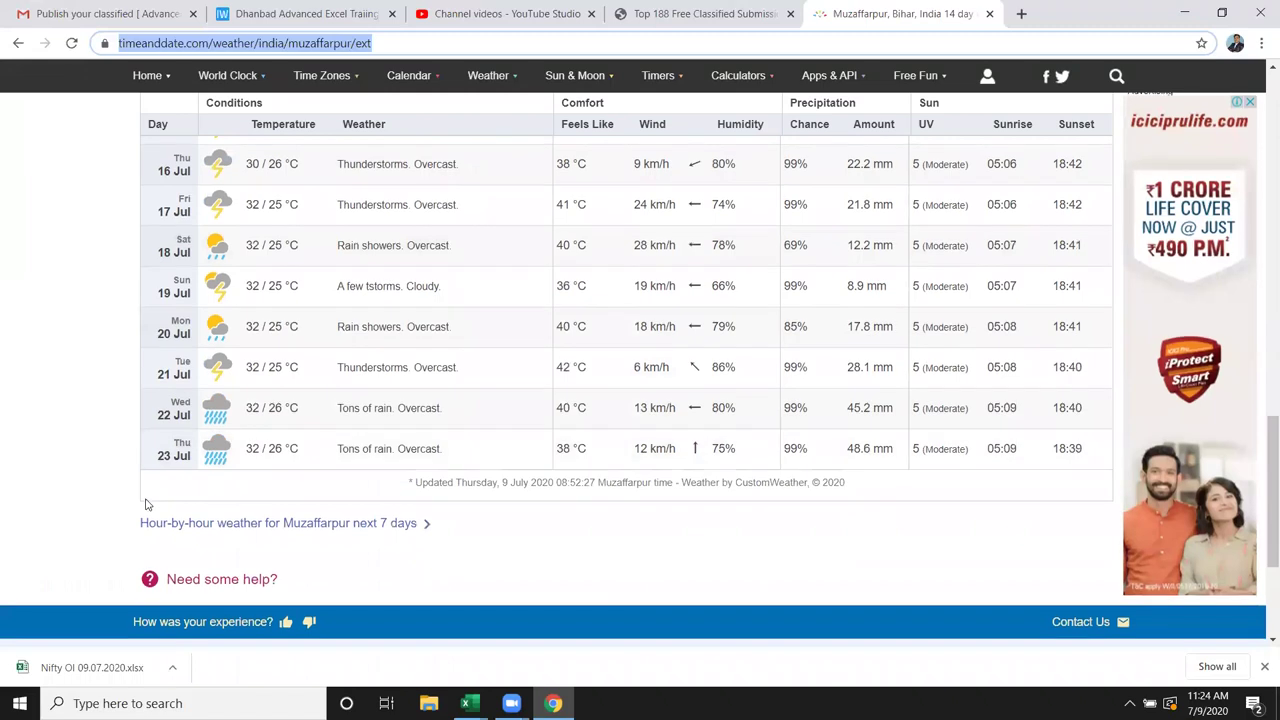
scroll(334, 457, "up", 3)
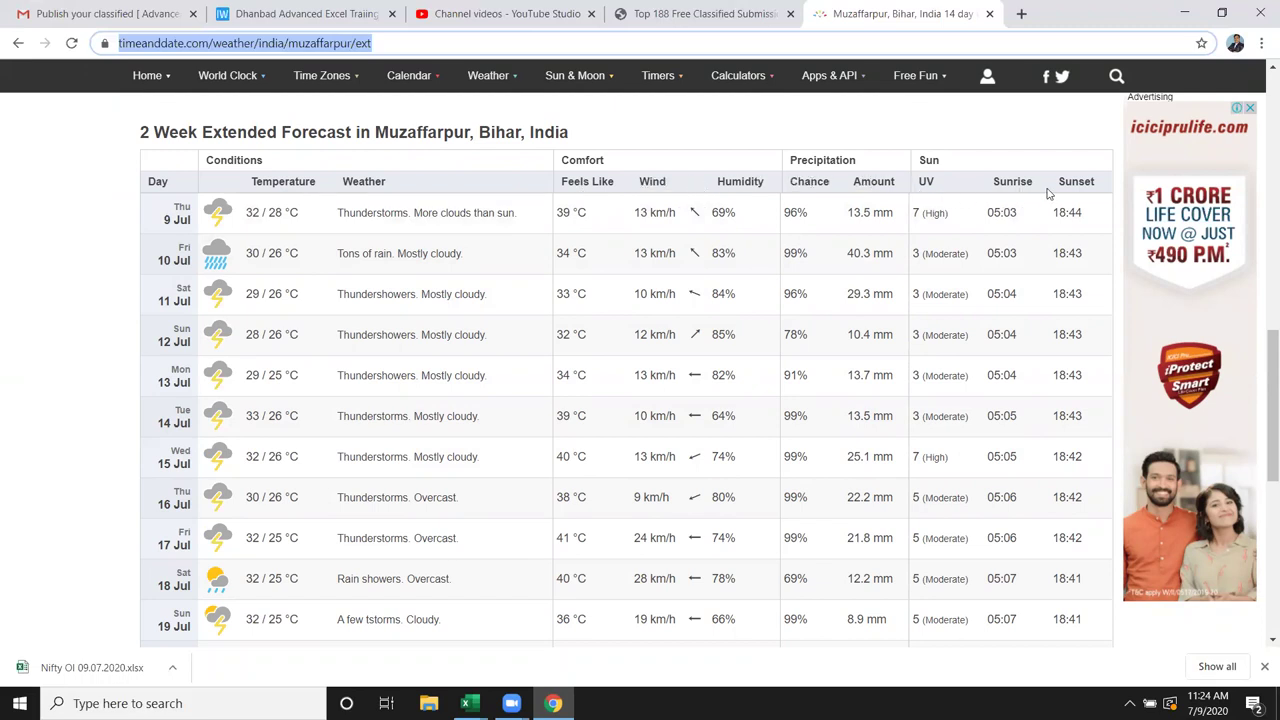
- Copy the Muzaffarpur forecast page's web address from the address bar
scroll(799, 178, "down", 1)
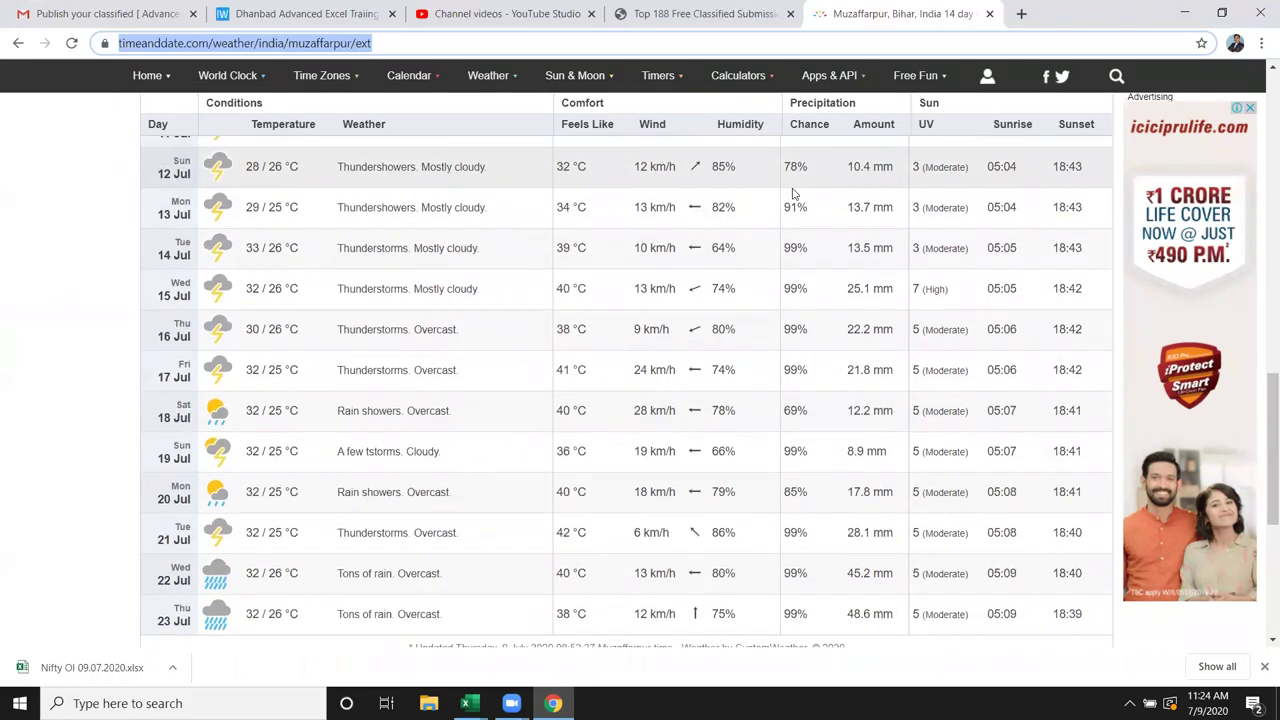
scroll(795, 188, "down", 2)
scroll(793, 193, "up", 3)
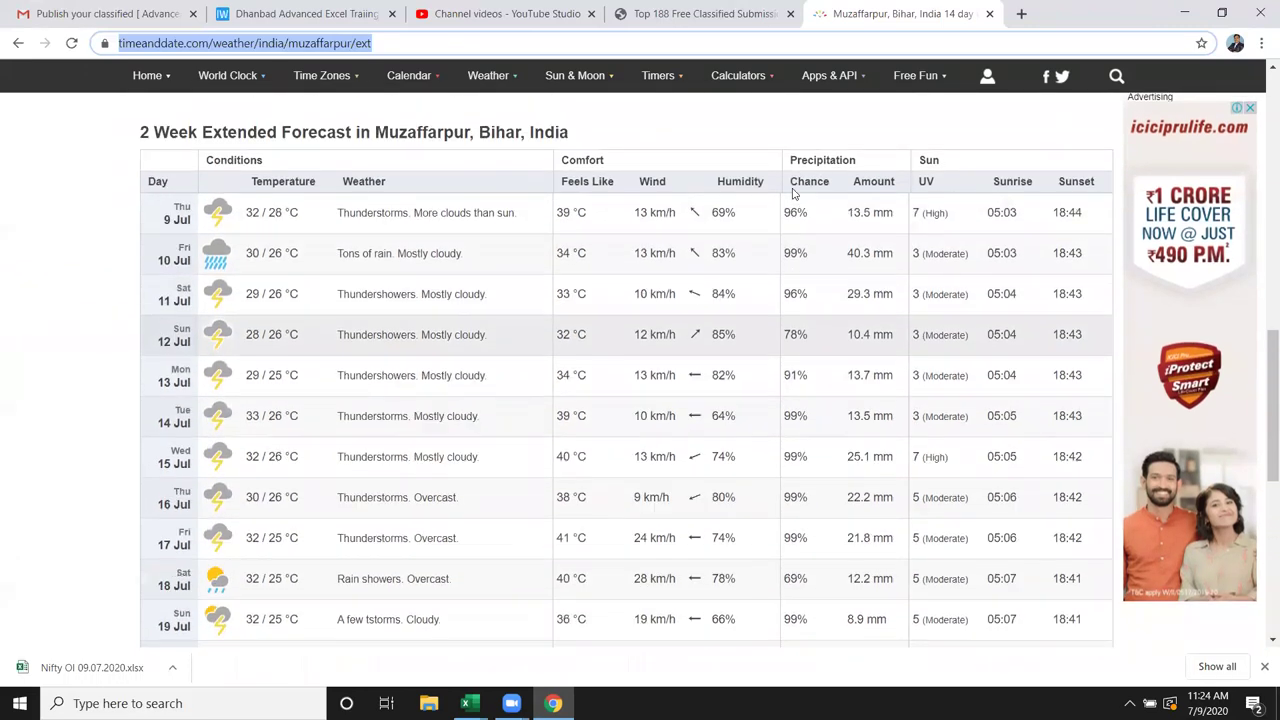
right_click(322, 49)
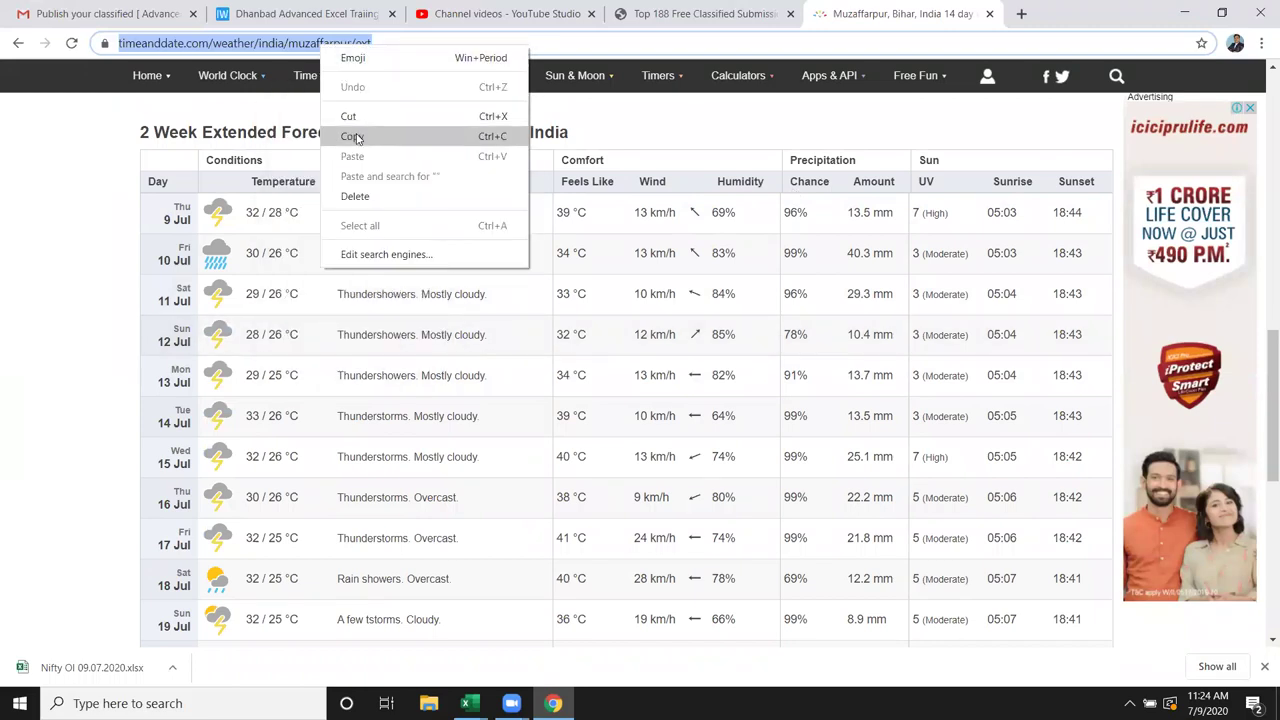
left_click(357, 135)
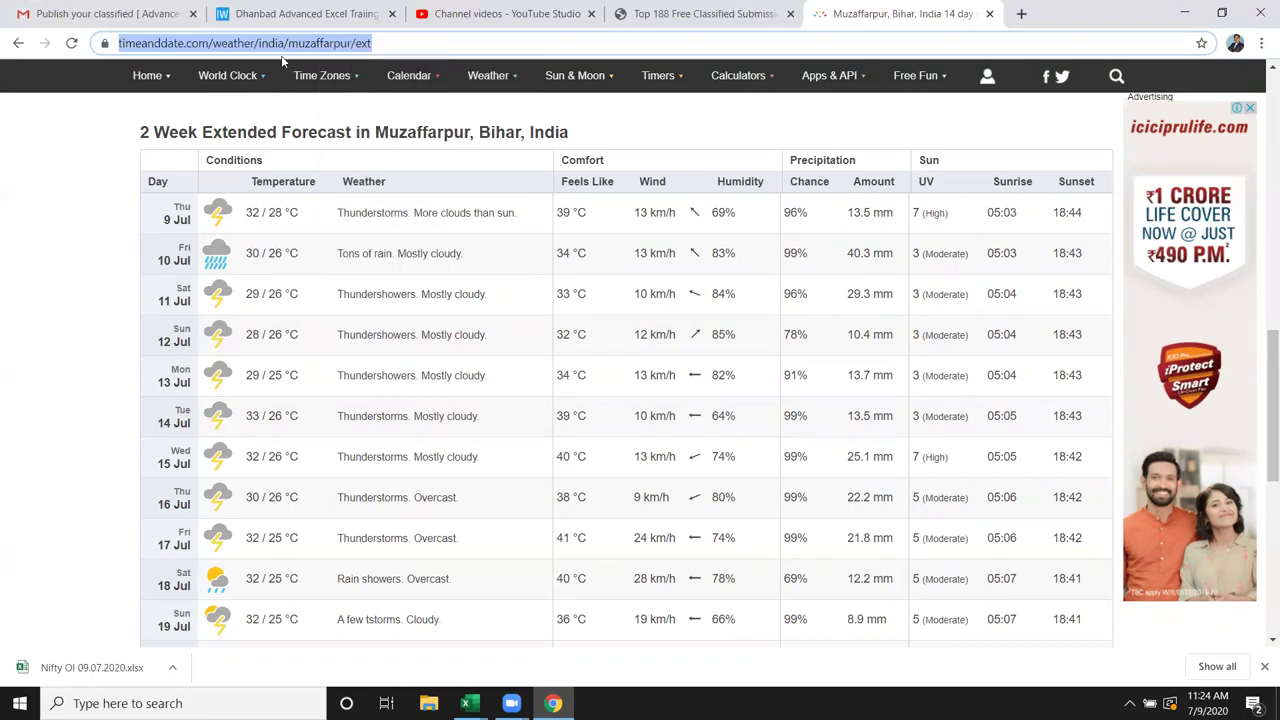
- Import the Muzaffarpur forecast URL via Data > From Web and preview Table 0 in the Navigator
mouse_move(466, 703)
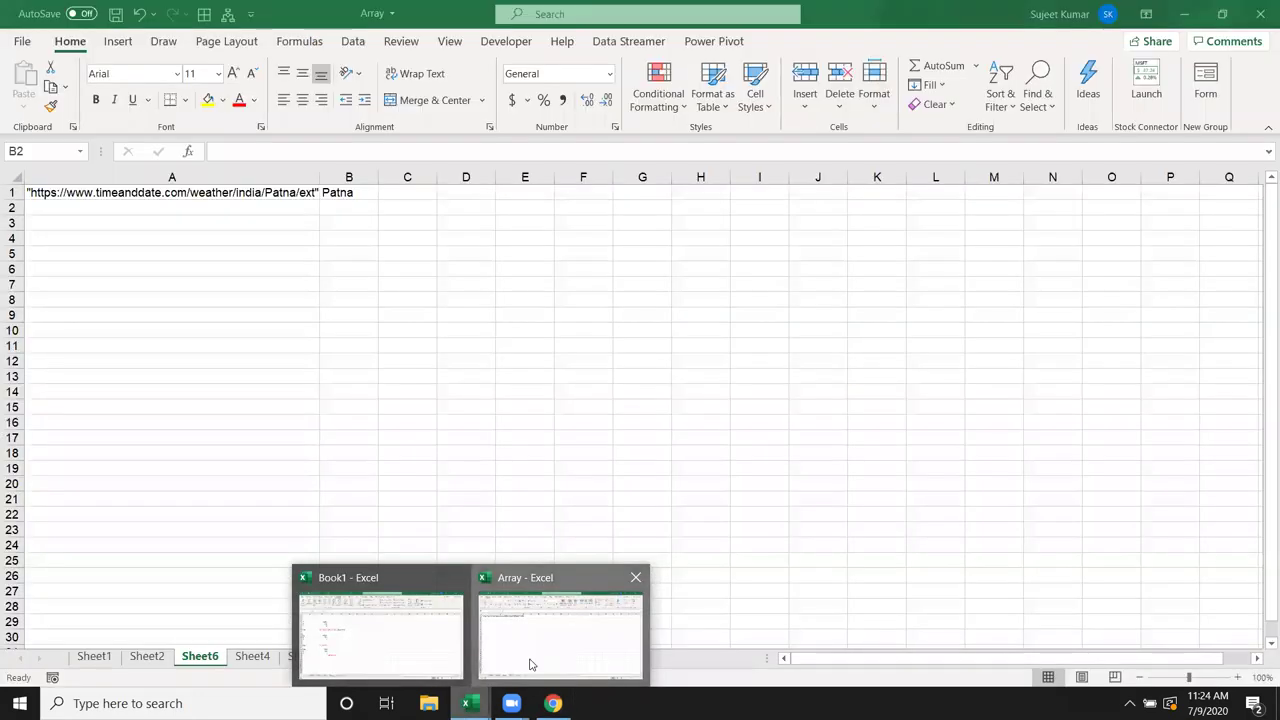
left_click(530, 640)
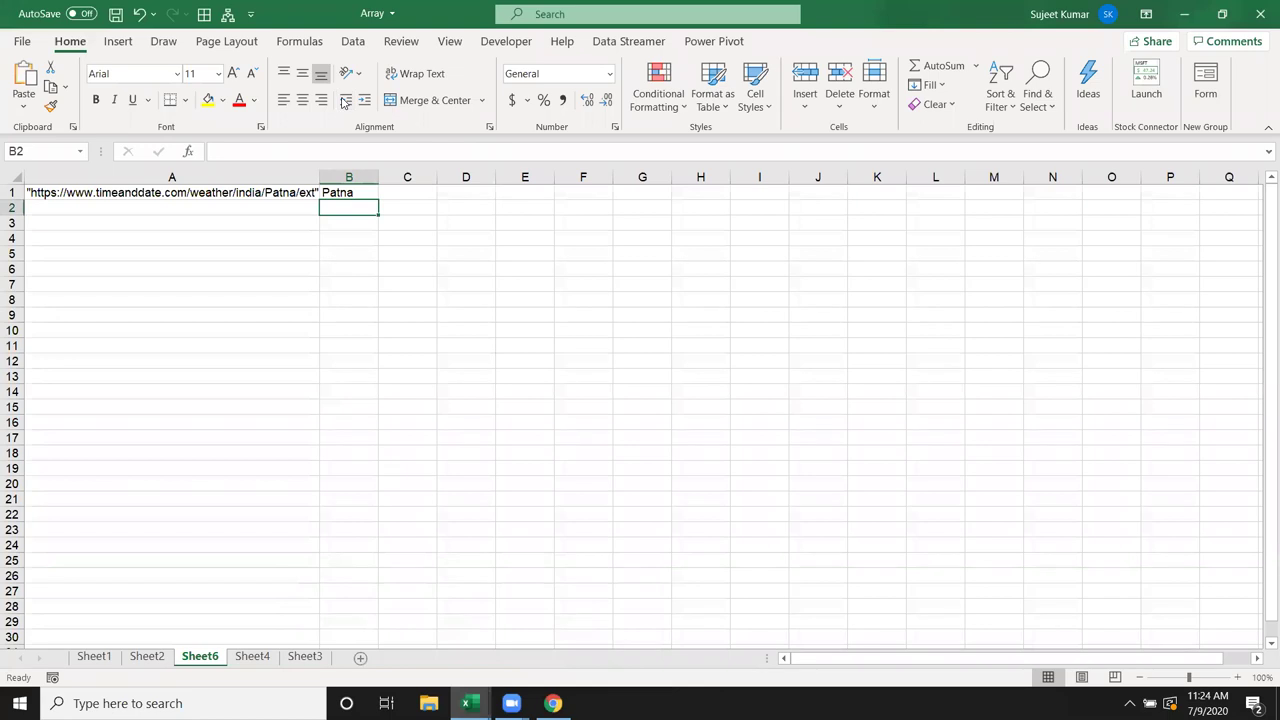
left_click(352, 41)
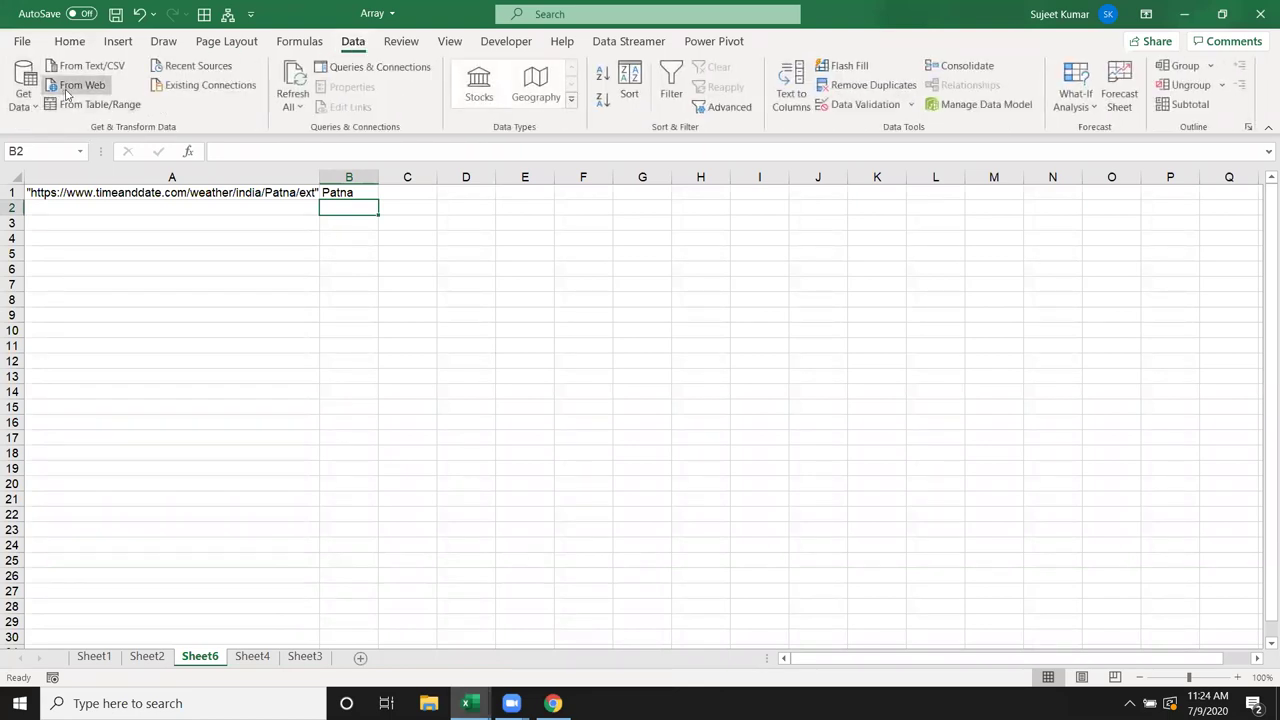
left_click(70, 86)
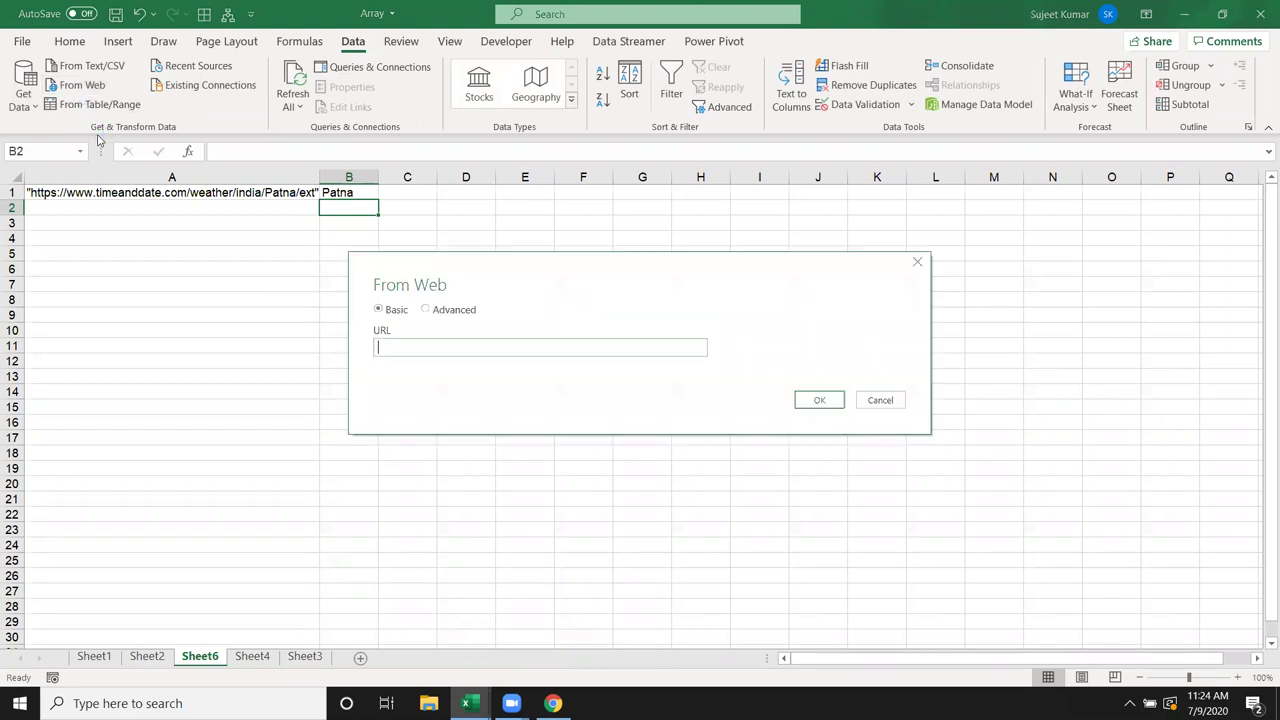
type("https://www.timeanddate.com/weather/india/muzaffarpur/ext")
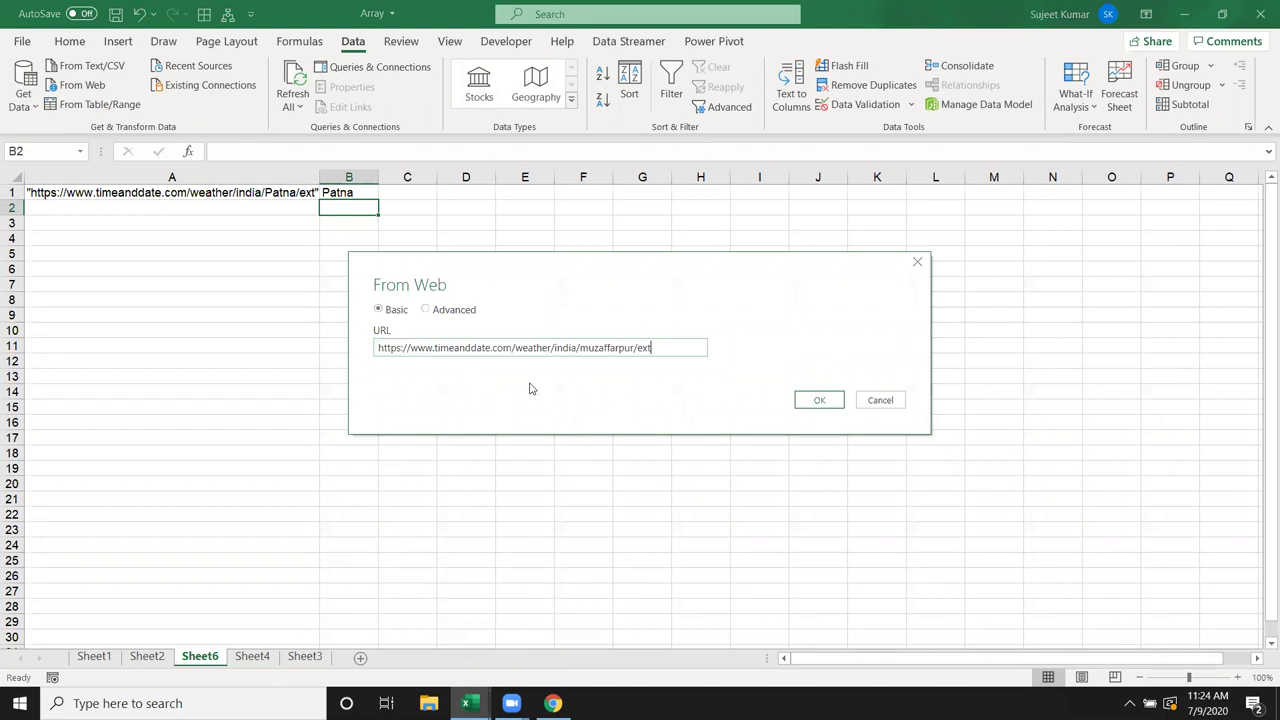
left_click(822, 402)
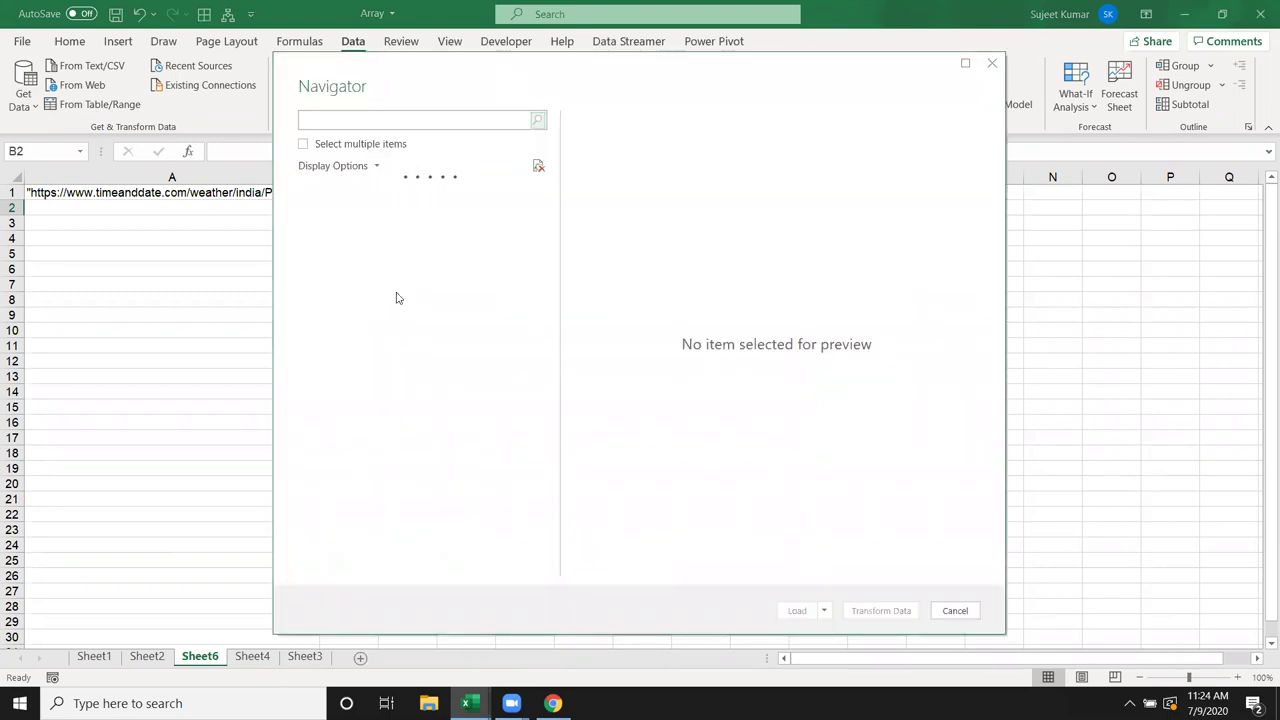
left_click(361, 214)
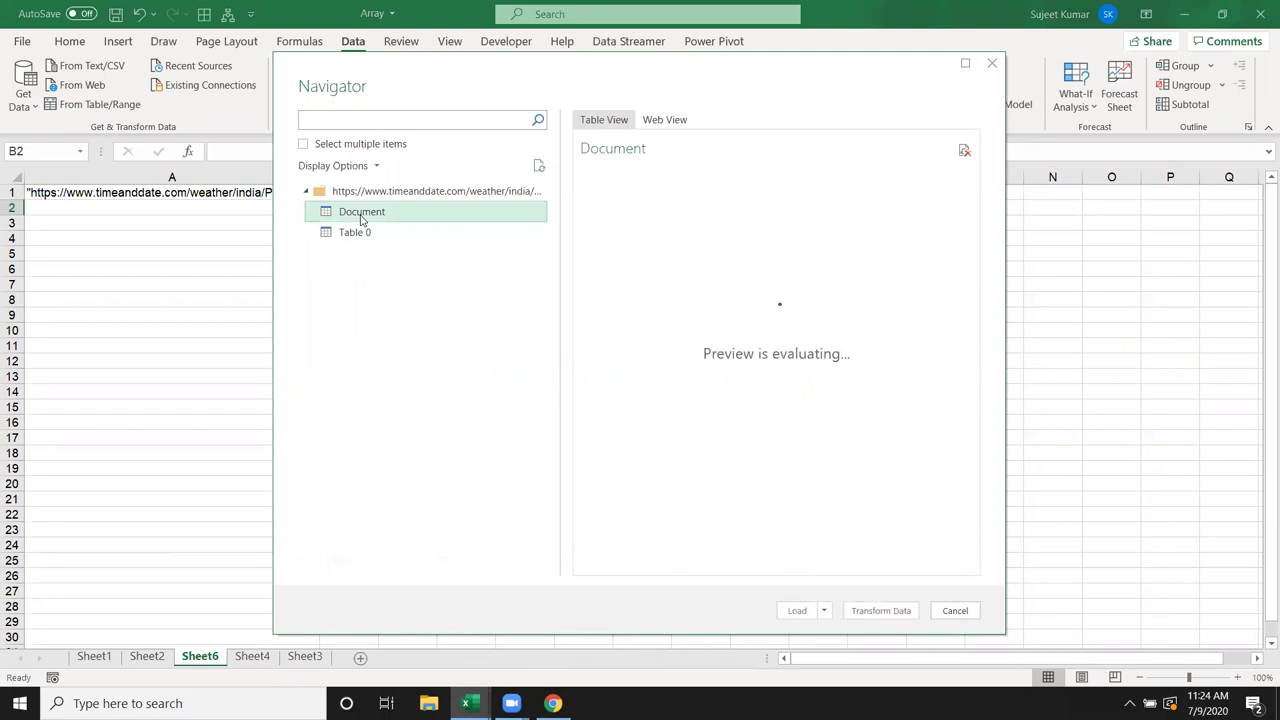
left_click(360, 233)
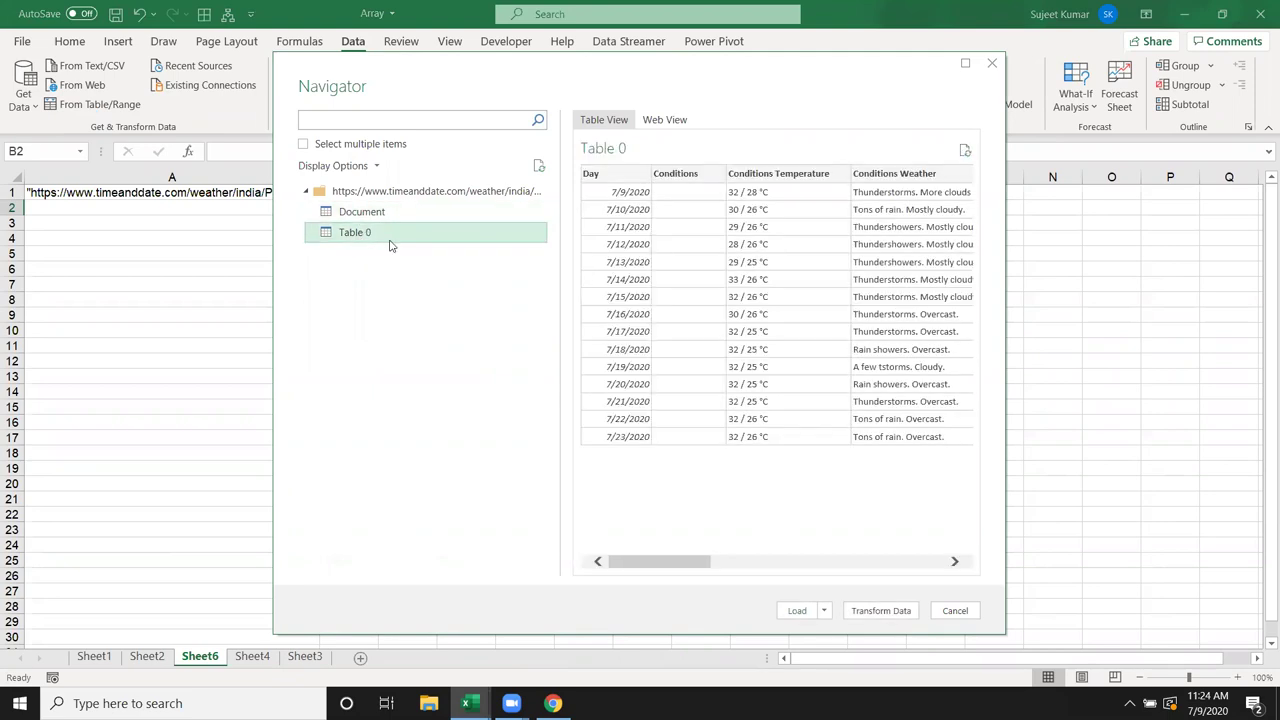
- Compare the forecast page, including the Tue 14 Jul column, with Excel's Table 0 preview
left_click(552, 703)
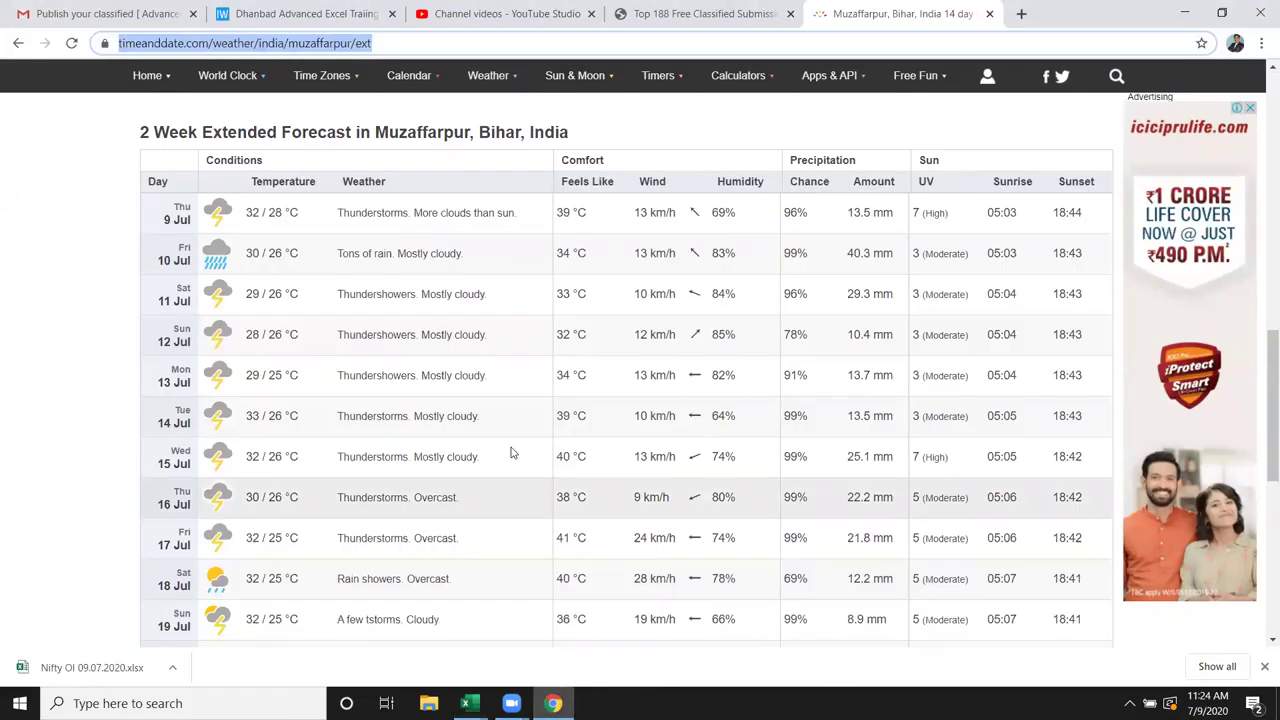
scroll(510, 450, "up", 5)
scroll(500, 480, "up", 4)
left_click(506, 543)
scroll(506, 545, "down", 3)
scroll(504, 545, "down", 2)
scroll(480, 510, "down", 1)
scroll(350, 420, "down", 2)
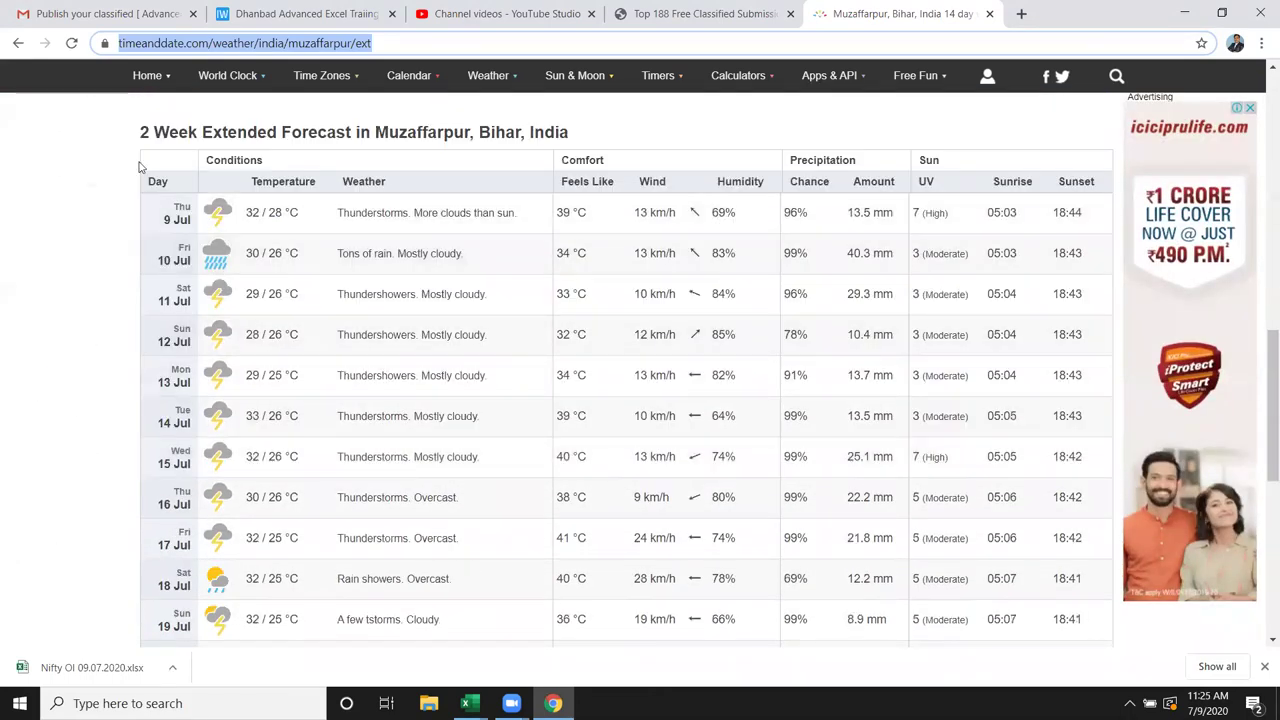
scroll(566, 316, "down", 2)
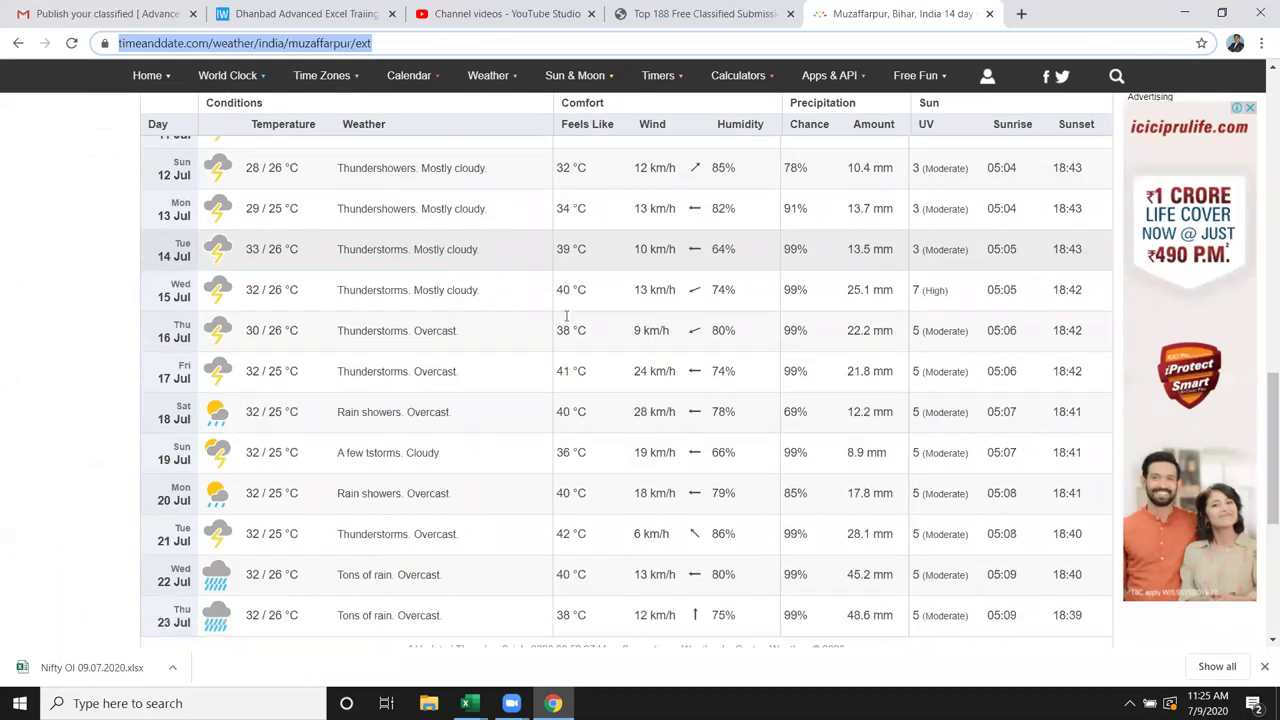
scroll(566, 316, "up", 2)
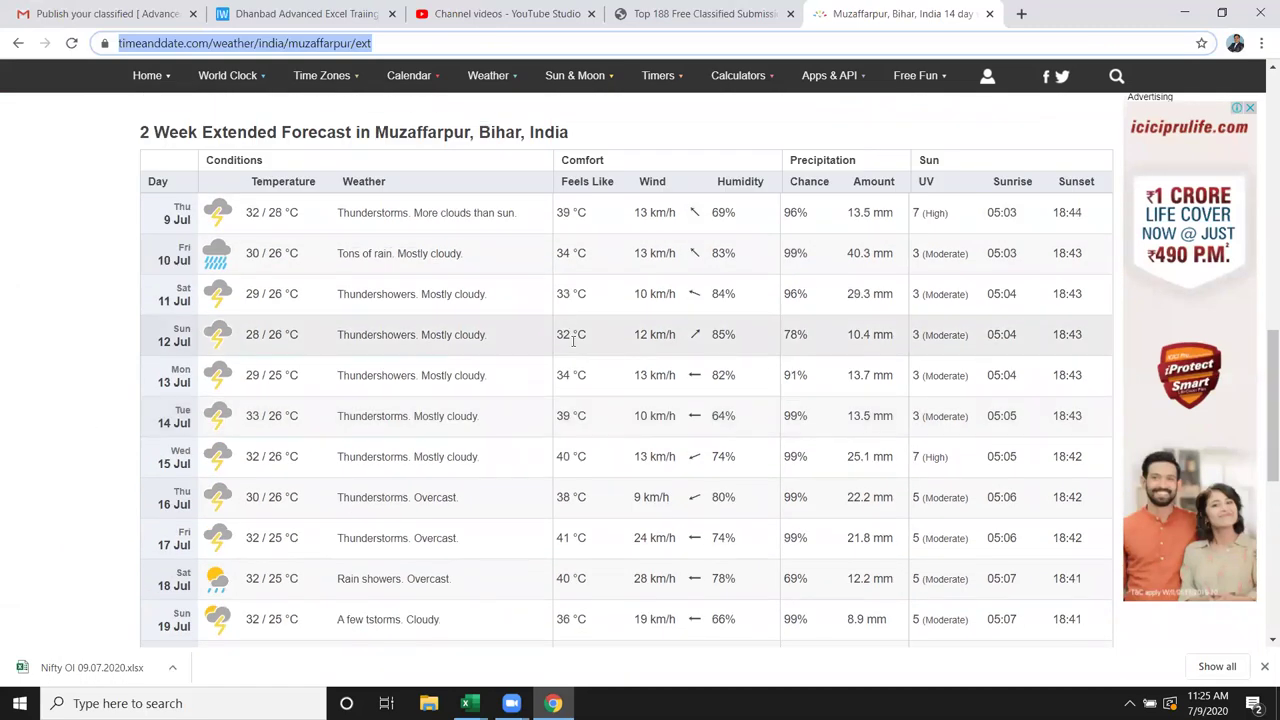
key("alt+Tab")
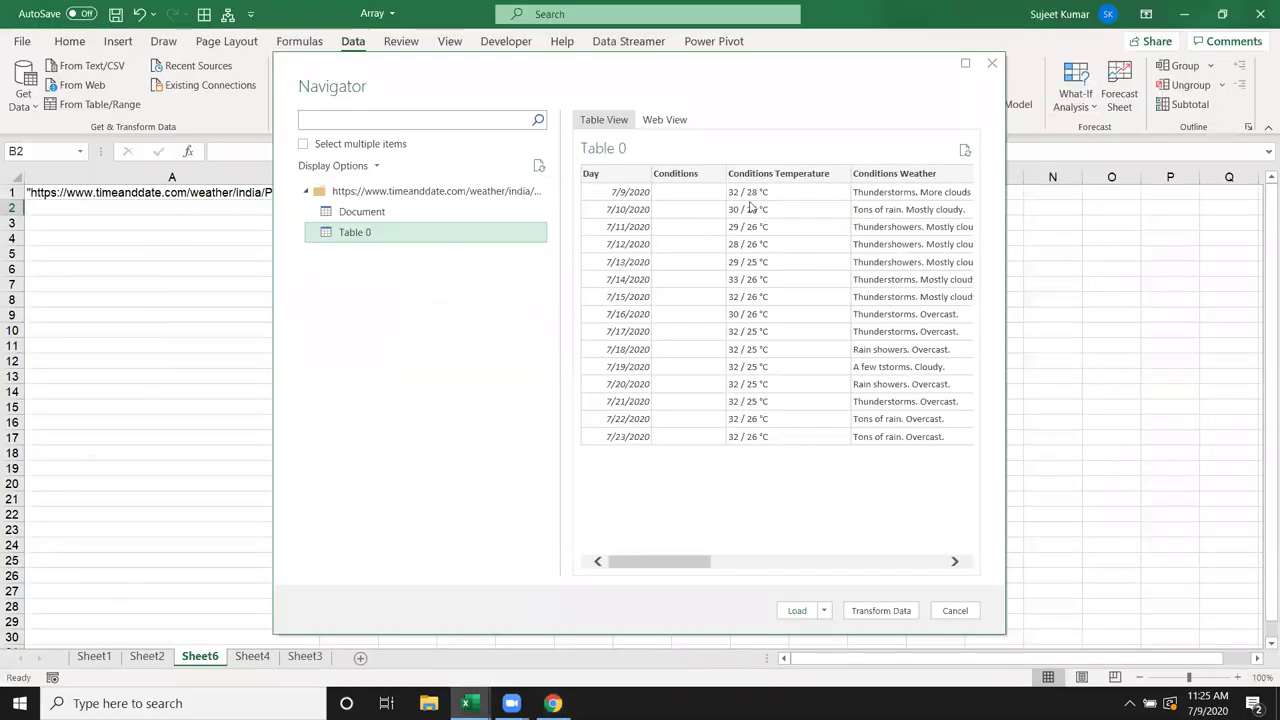
- Load the Patna forecast table and delete the old Table 0 query
left_click(802, 611)
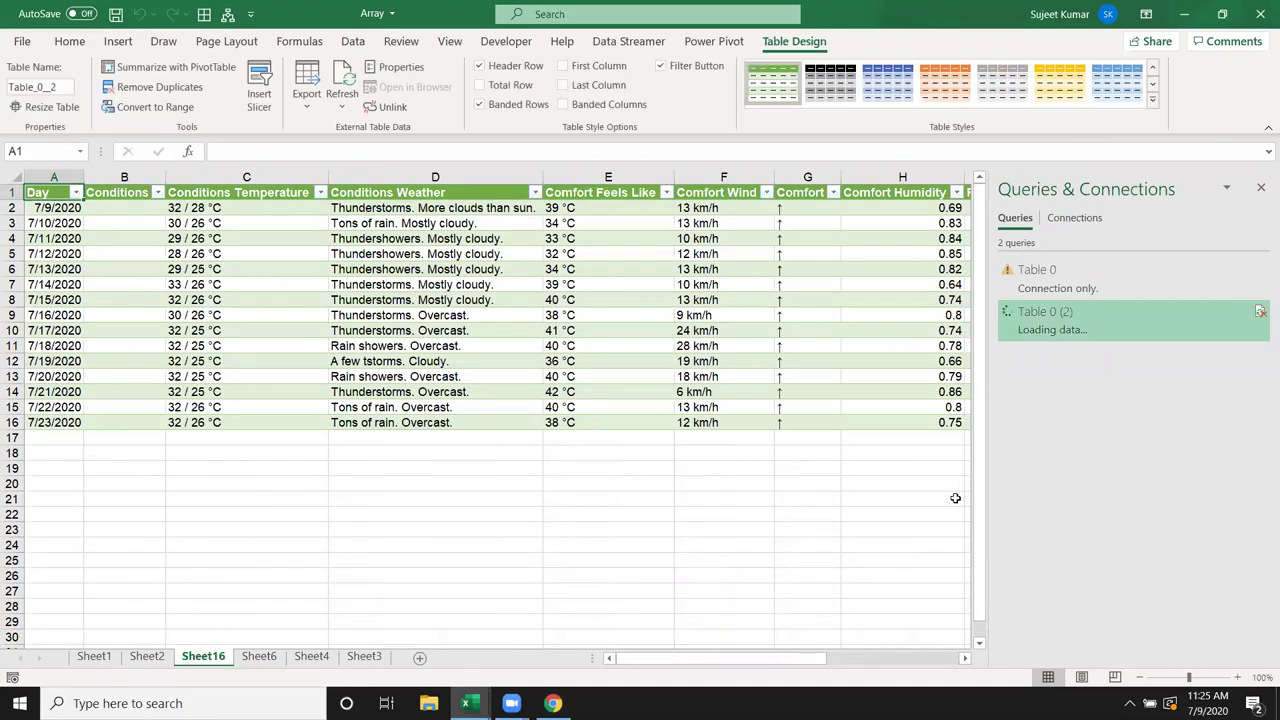
right_click(1032, 284)
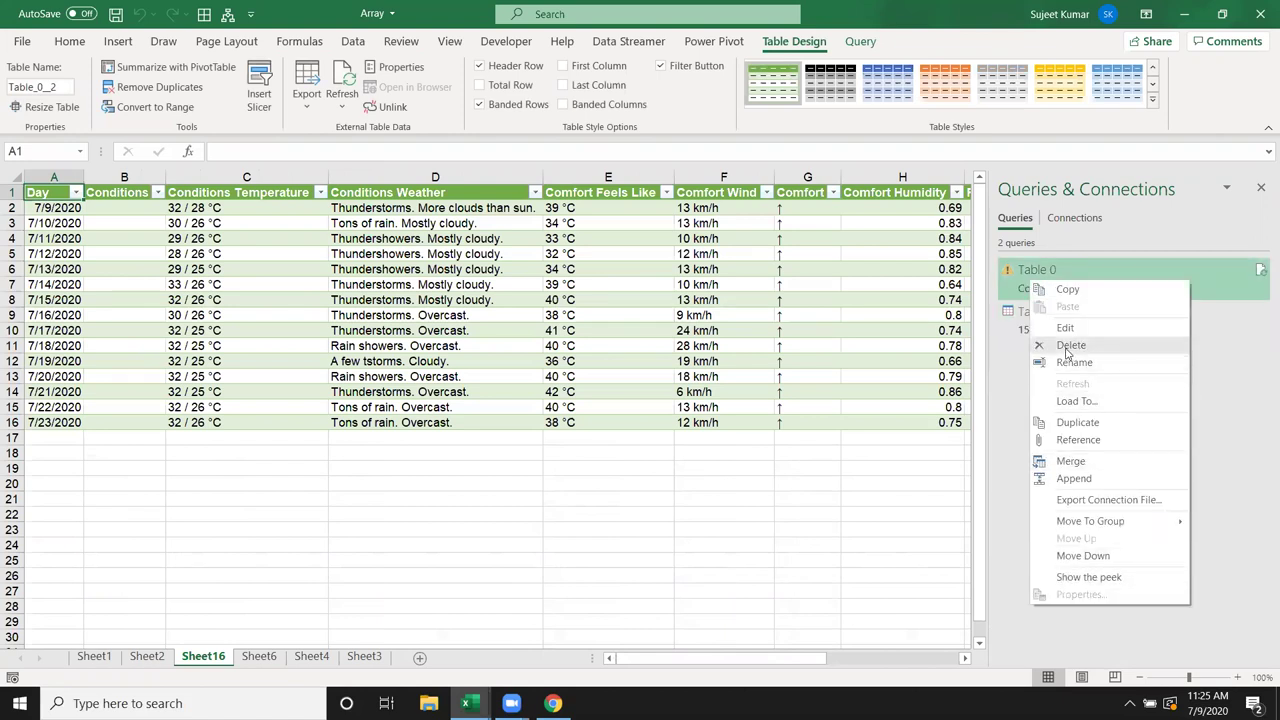
left_click(1070, 346)
left_click(720, 384)
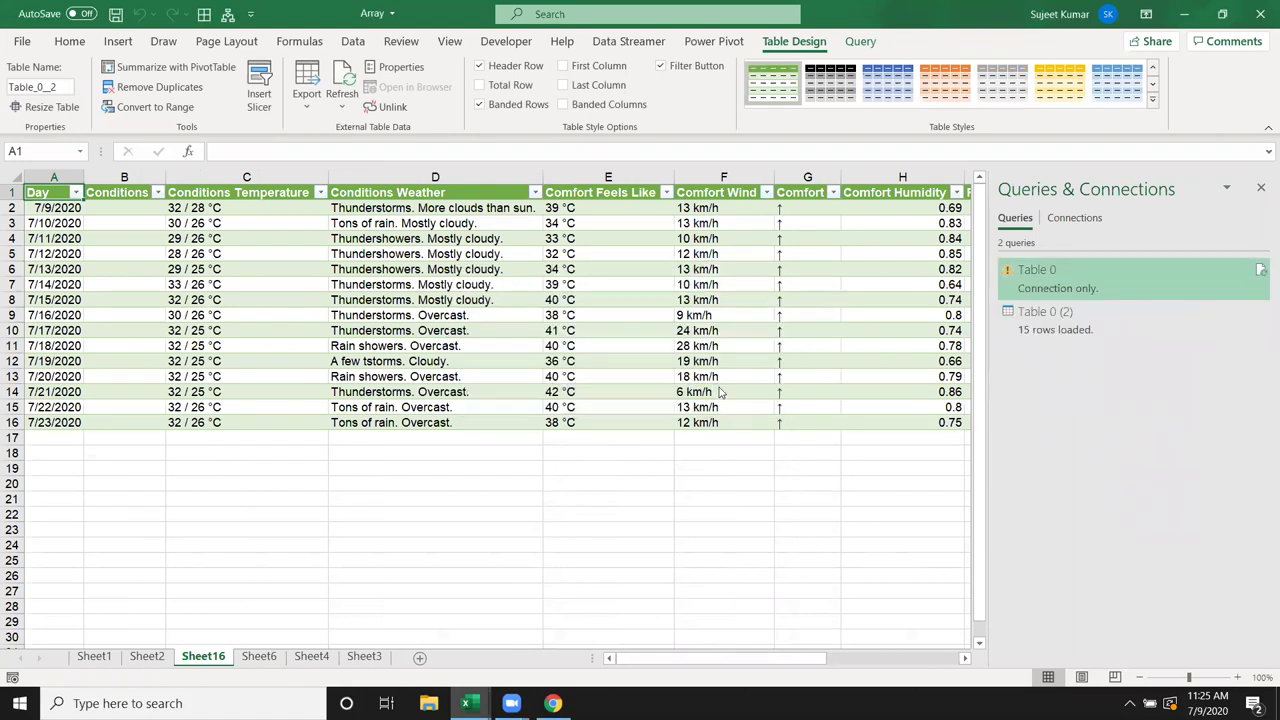
- Inspect the imported table, checking the Comfort Feels Like value in row 10
left_click(709, 456)
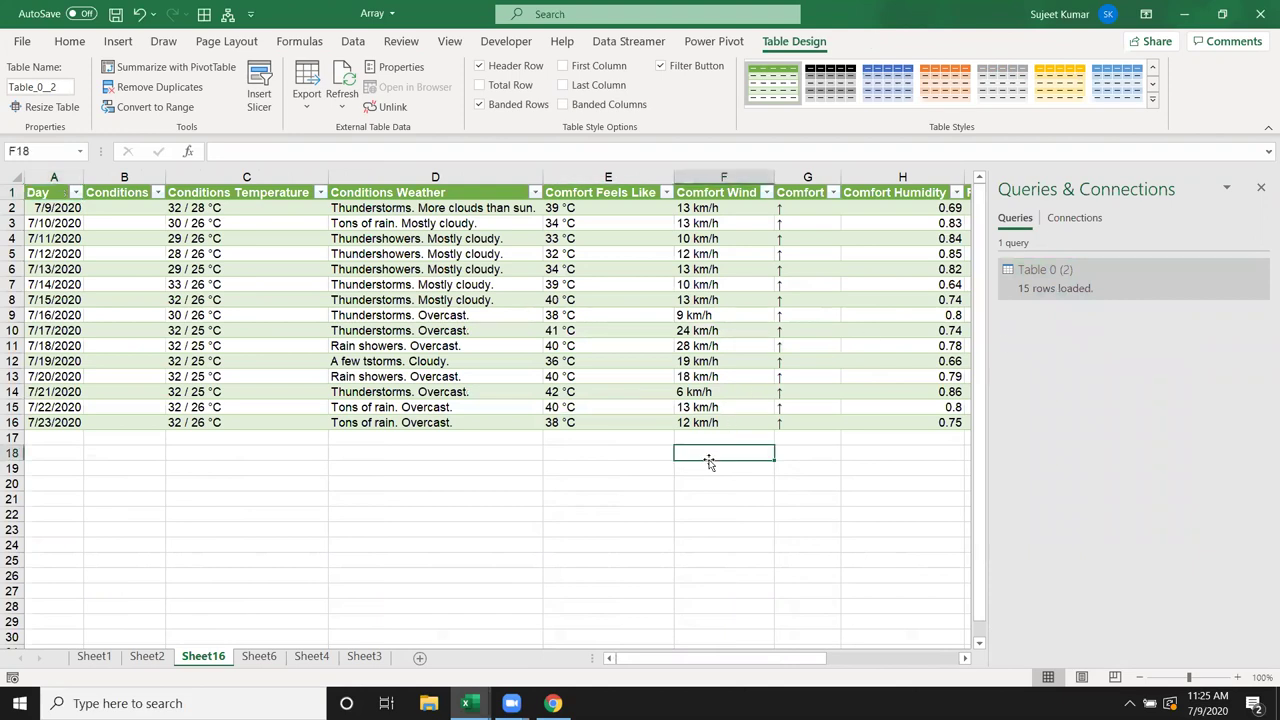
left_click(808, 391)
left_click(549, 332)
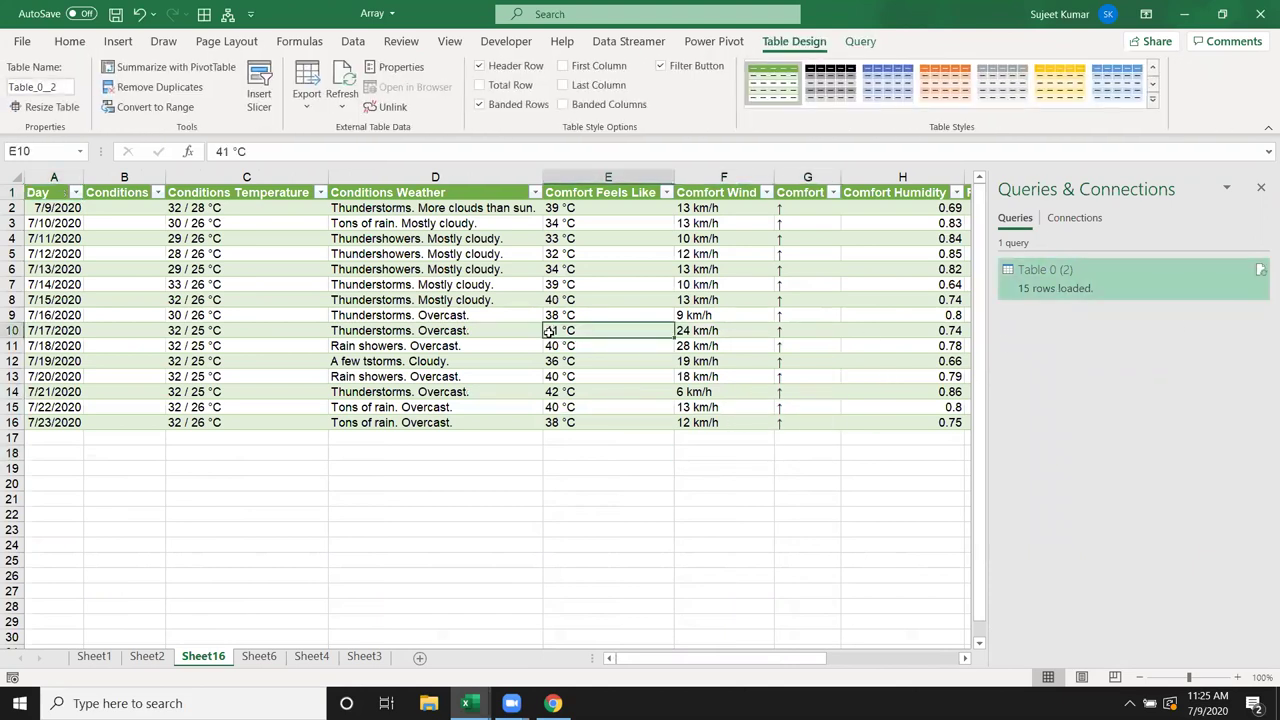
key("Right")
key("Right")
key("Right")
key("Right")
key("Right")
key("Right")
key("Left")
key("Left")
key("Left")
key("Left")
key("Left")
key("Left")
key("Left")
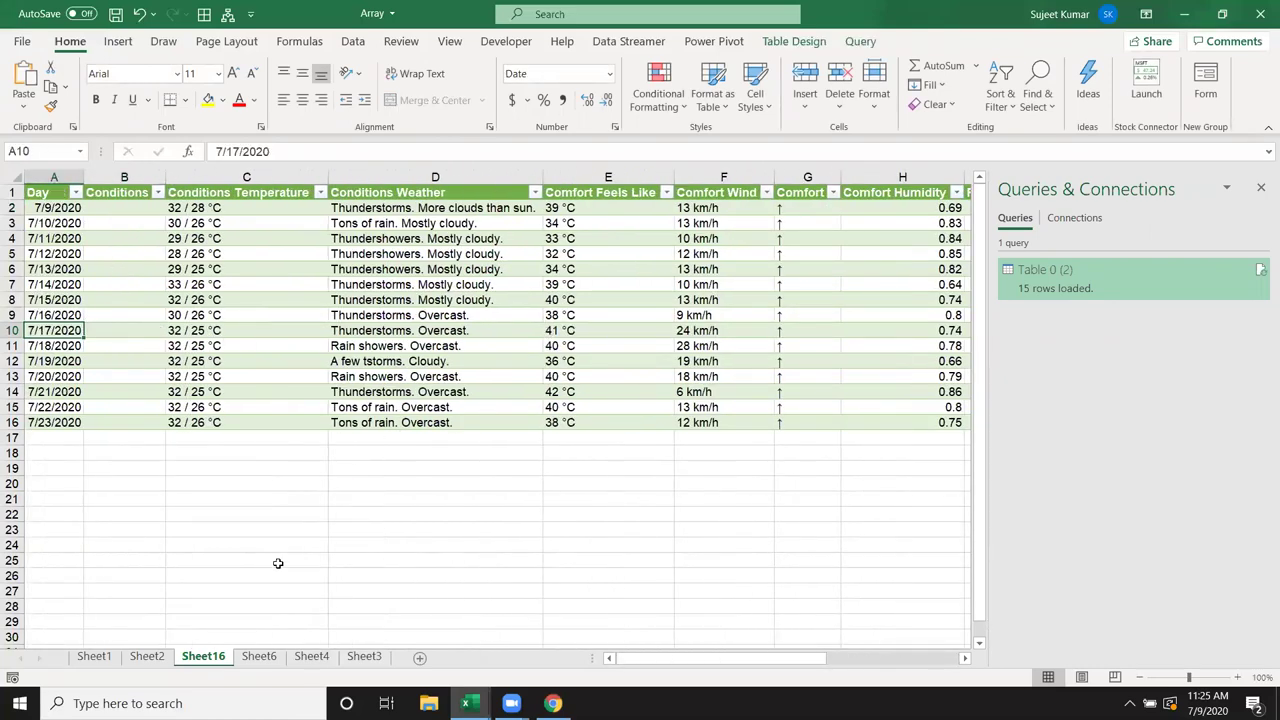
- Delete Sheet16 and choose Delete for the Table 0 (2) query
right_click(199, 657)
left_click(243, 441)
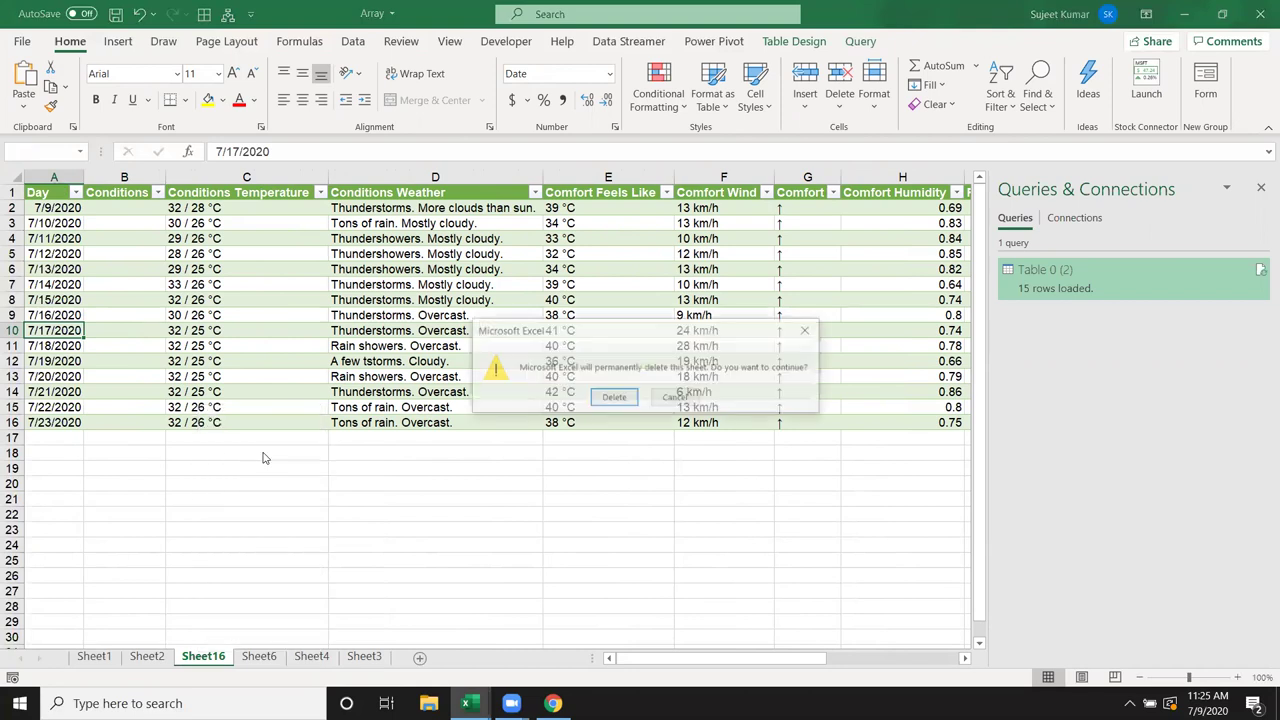
left_click(613, 398)
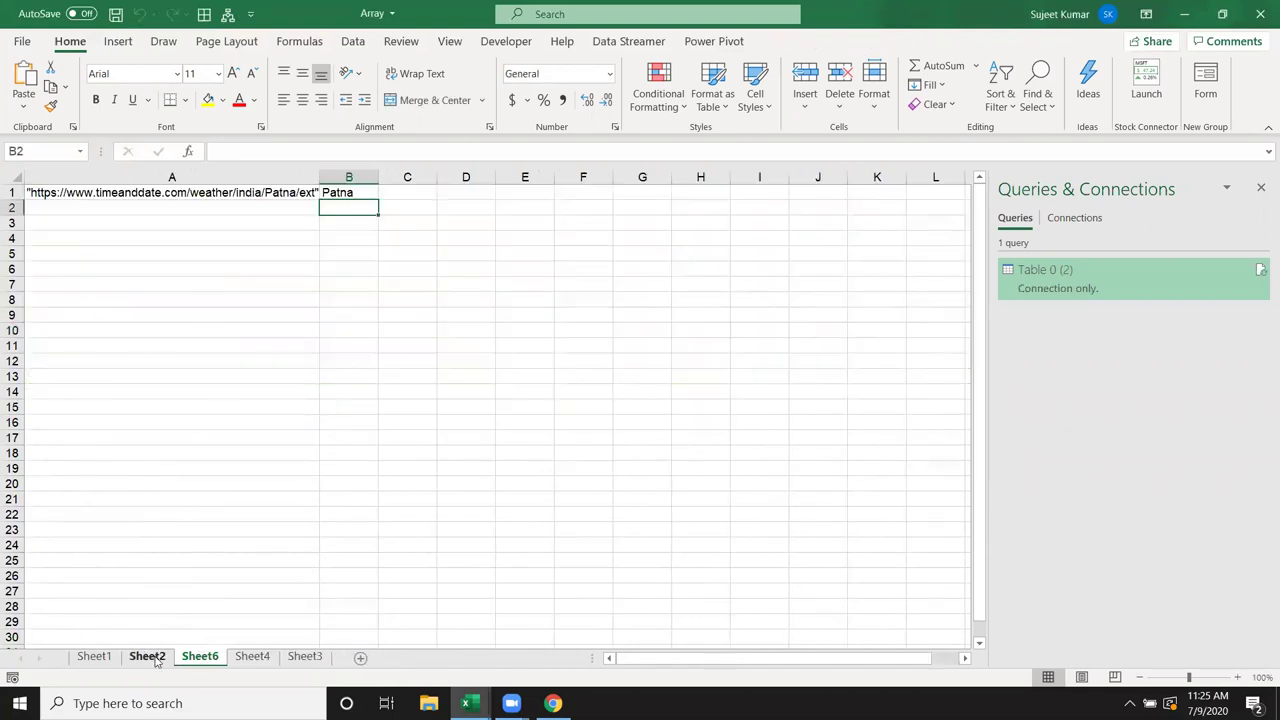
right_click(1034, 291)
left_click(1073, 355)
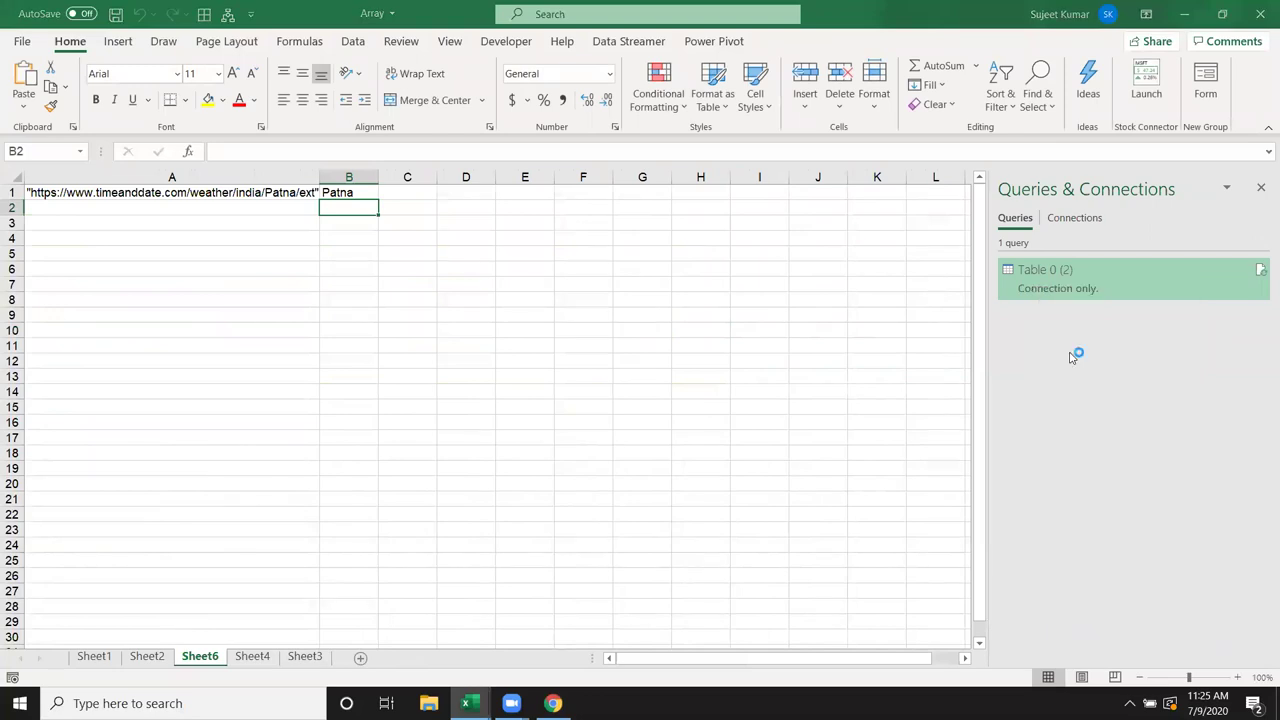
- Confirm the Table 0 (2) query deletion, select Patna in B1, and open Record Macro
left_click(720, 386)
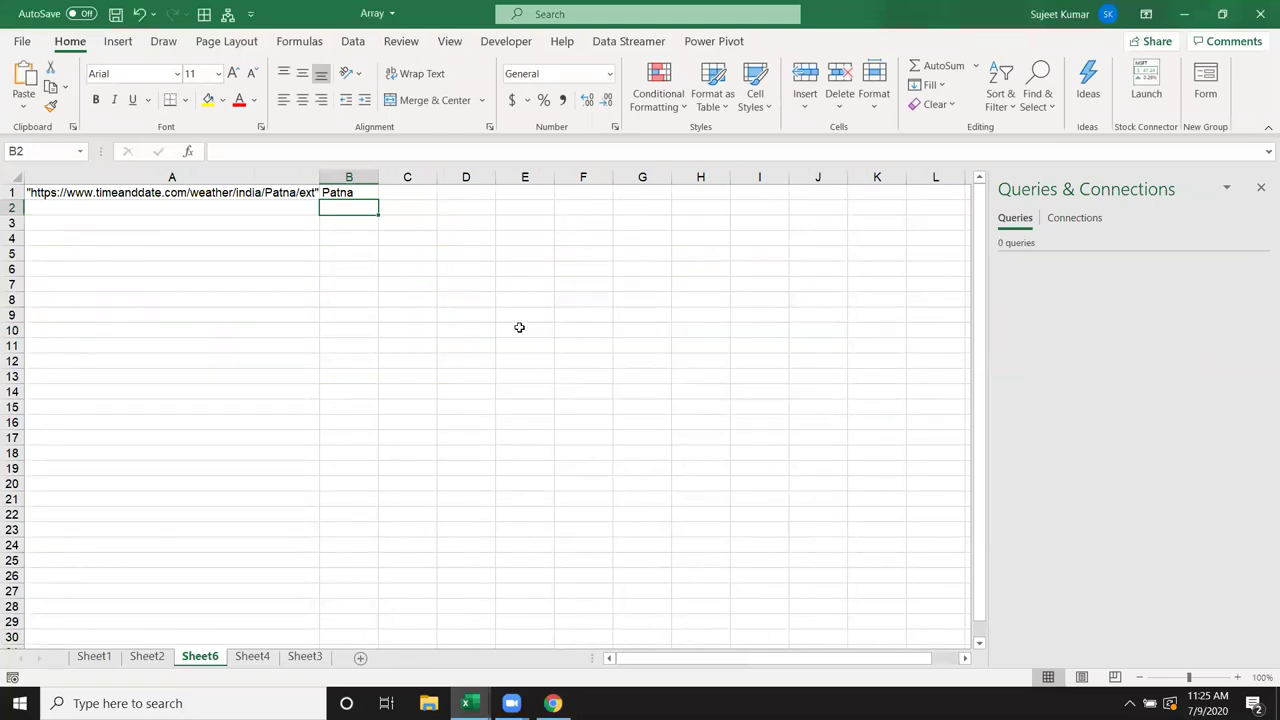
left_click(330, 194)
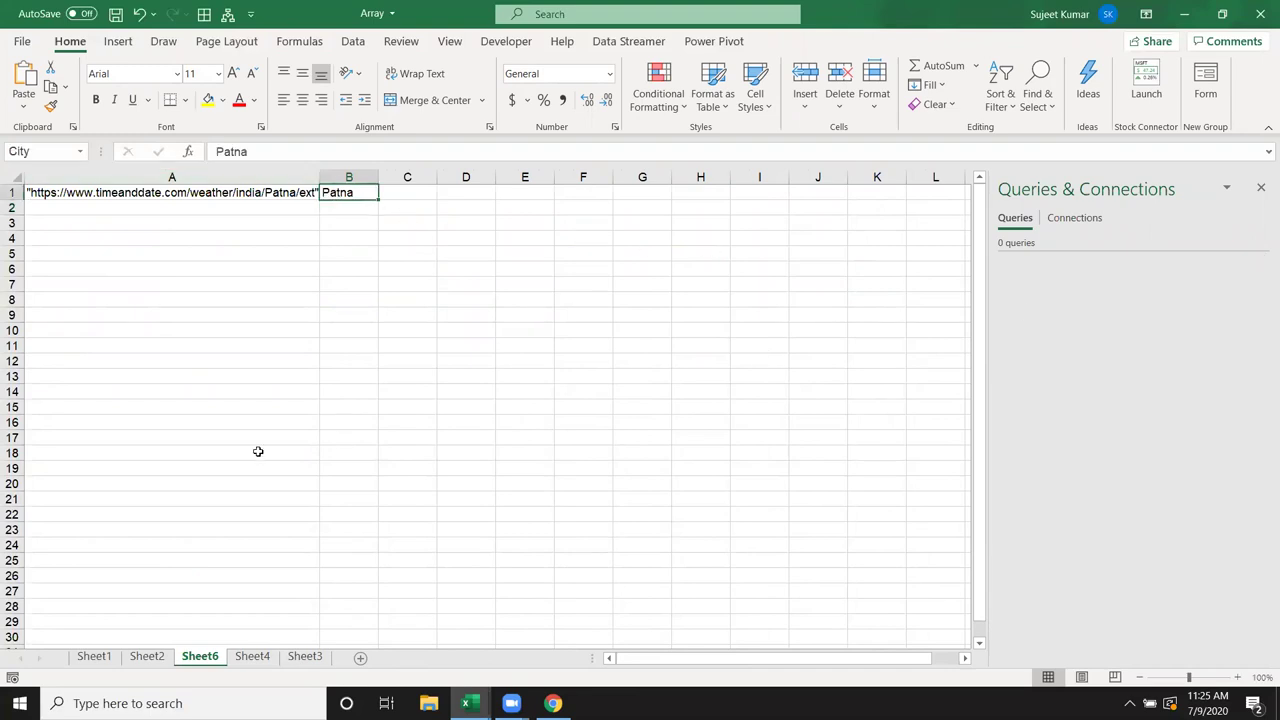
key("alt+Tab")
key("alt+Tab")
left_click(12, 678)
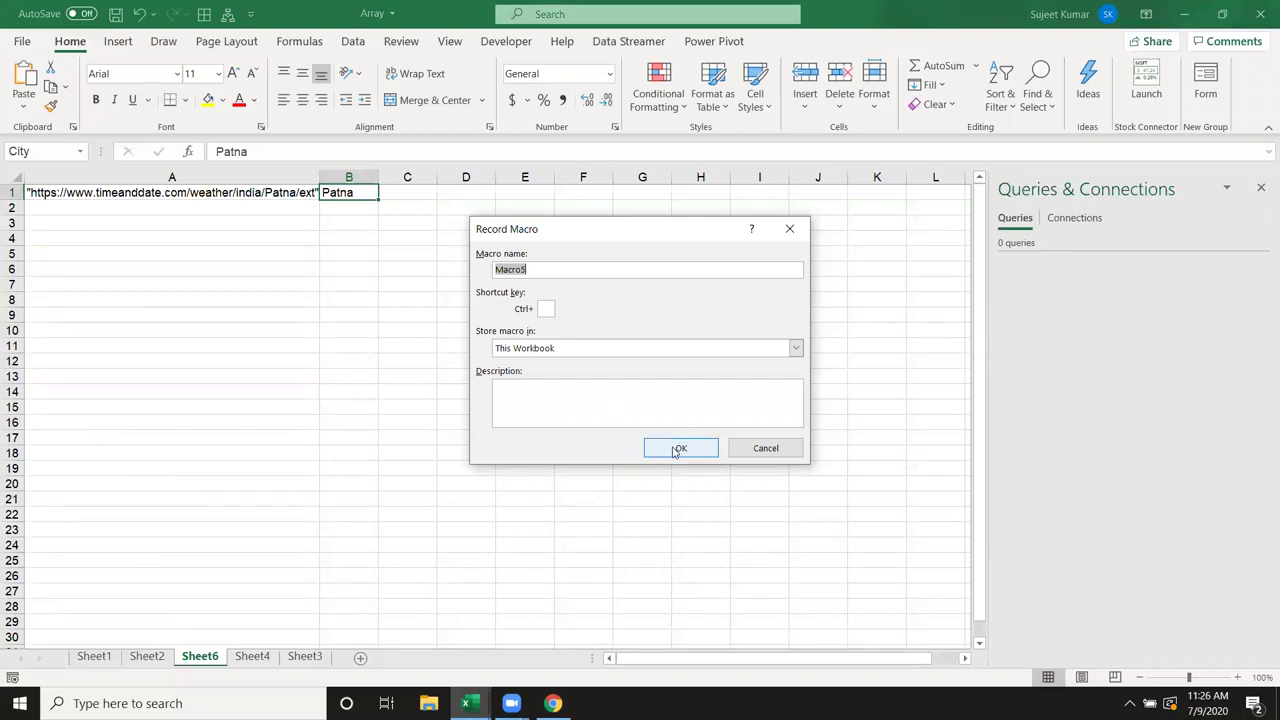
- Start recording Macro5 and copy the Patna URL from A1
left_click(677, 450)
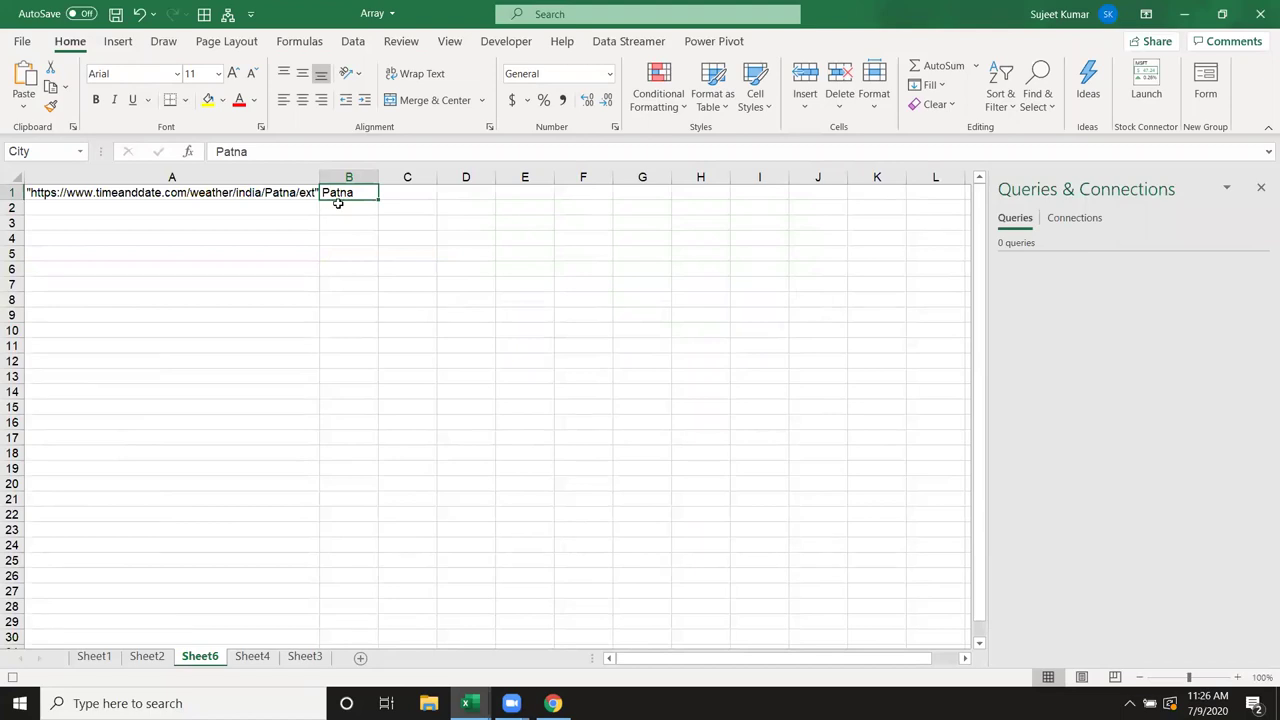
left_click(288, 194)
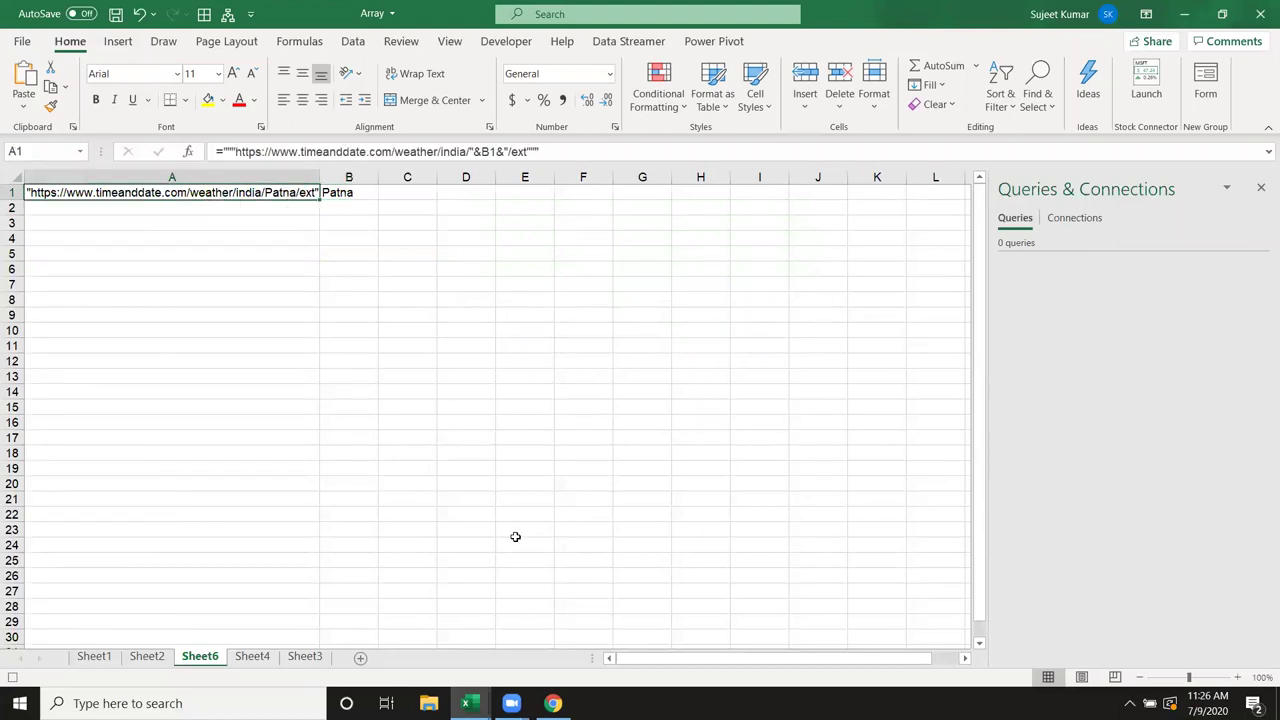
key("ctrl+c")
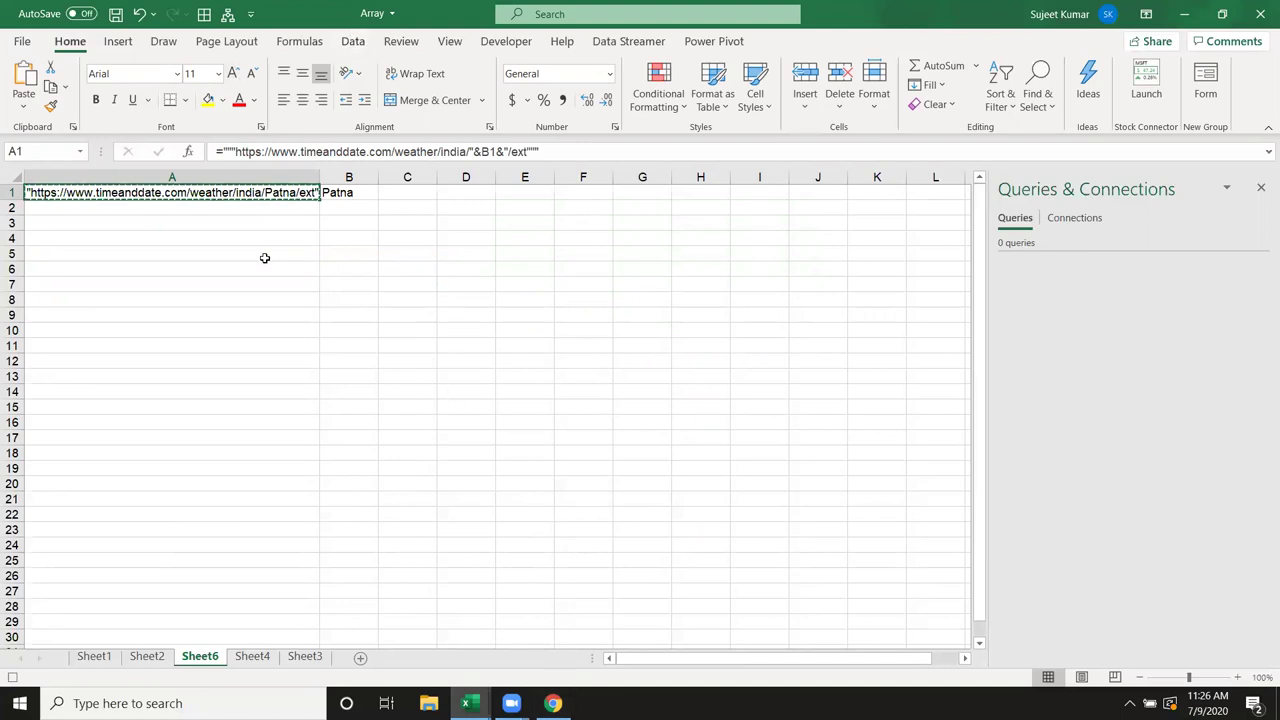
- Web-import the pasted Patna URL without its quotes and load Table 0 to a new sheet
left_click(350, 41)
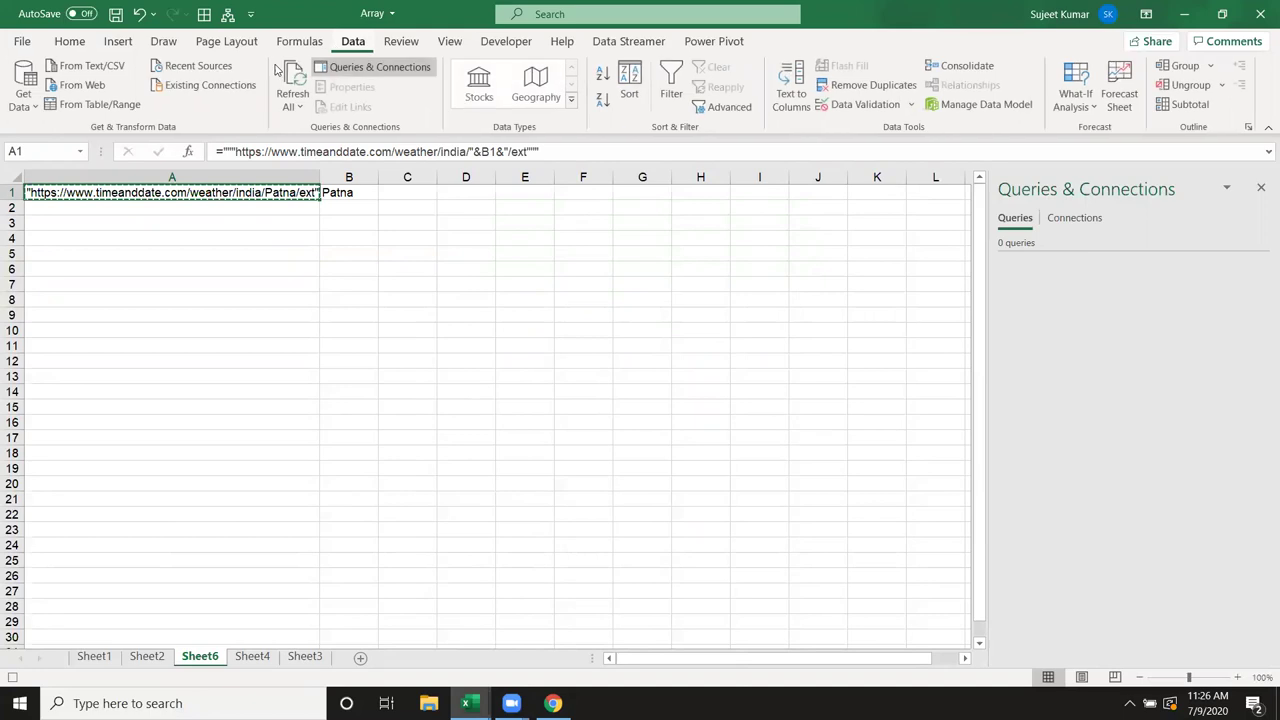
left_click(92, 88)
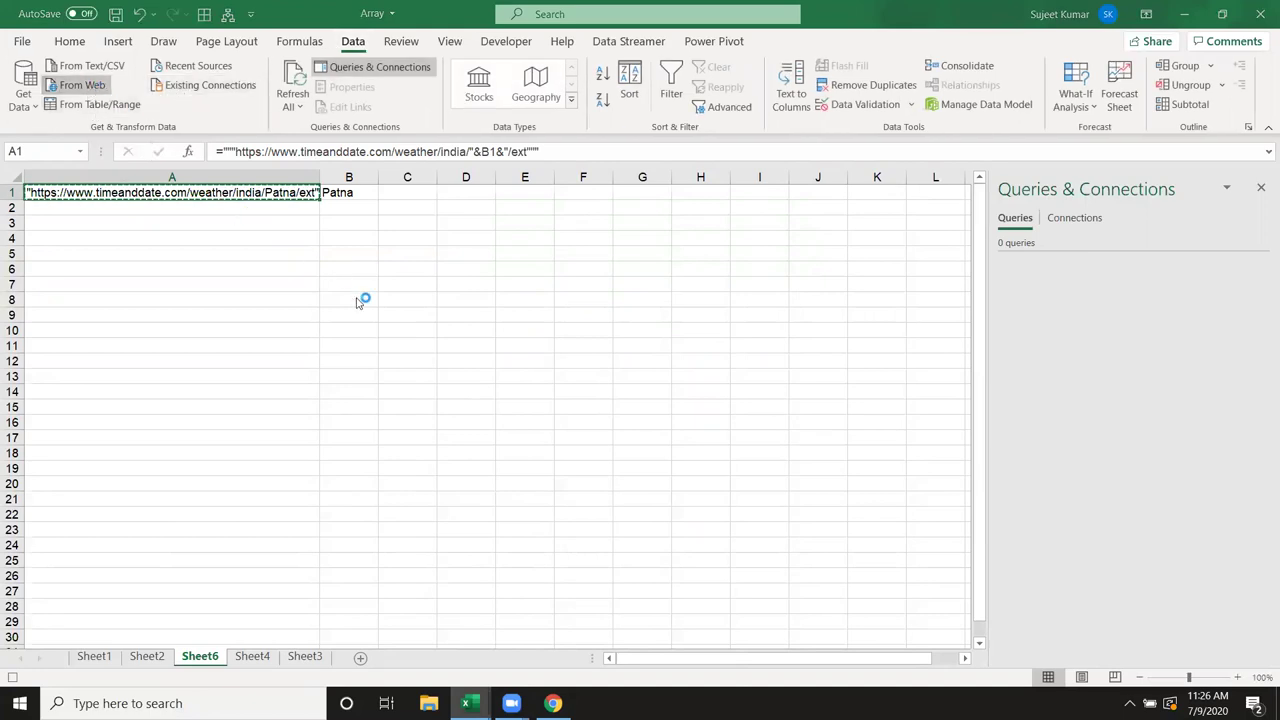
key("ctrl+v")
key("BackSpace")
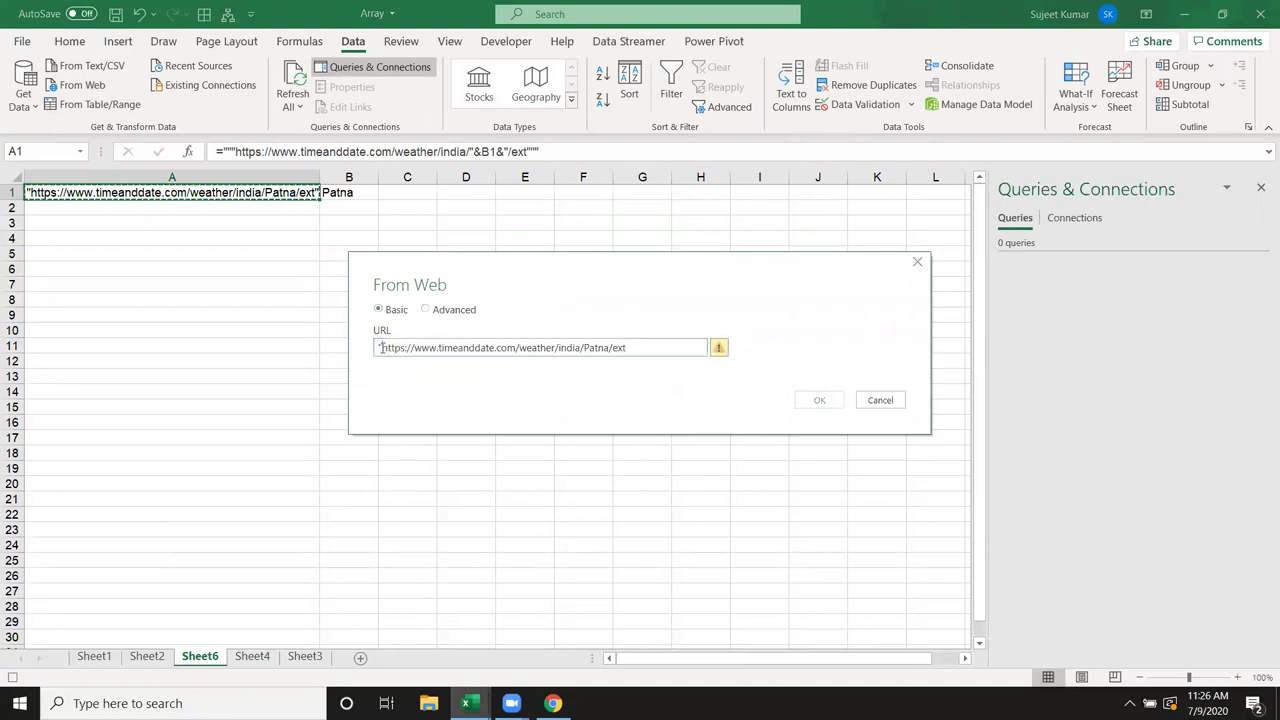
left_click(381, 348)
key("BackSpace")
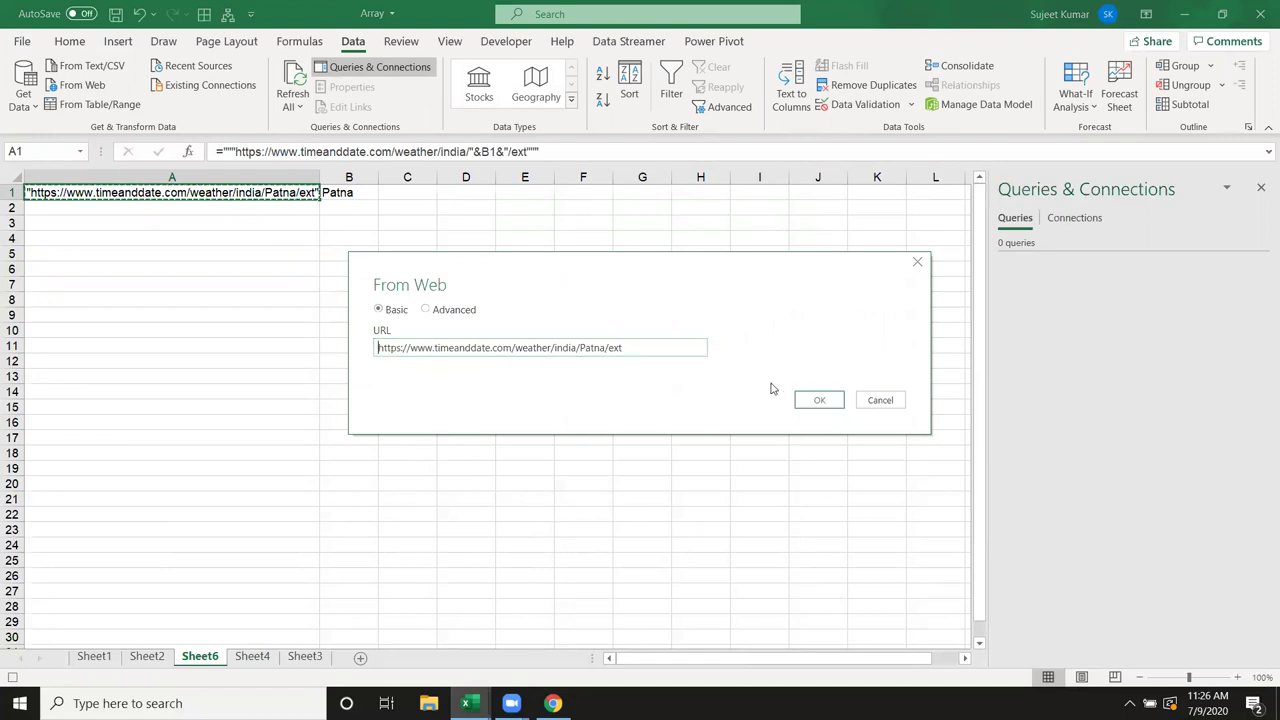
left_click(818, 401)
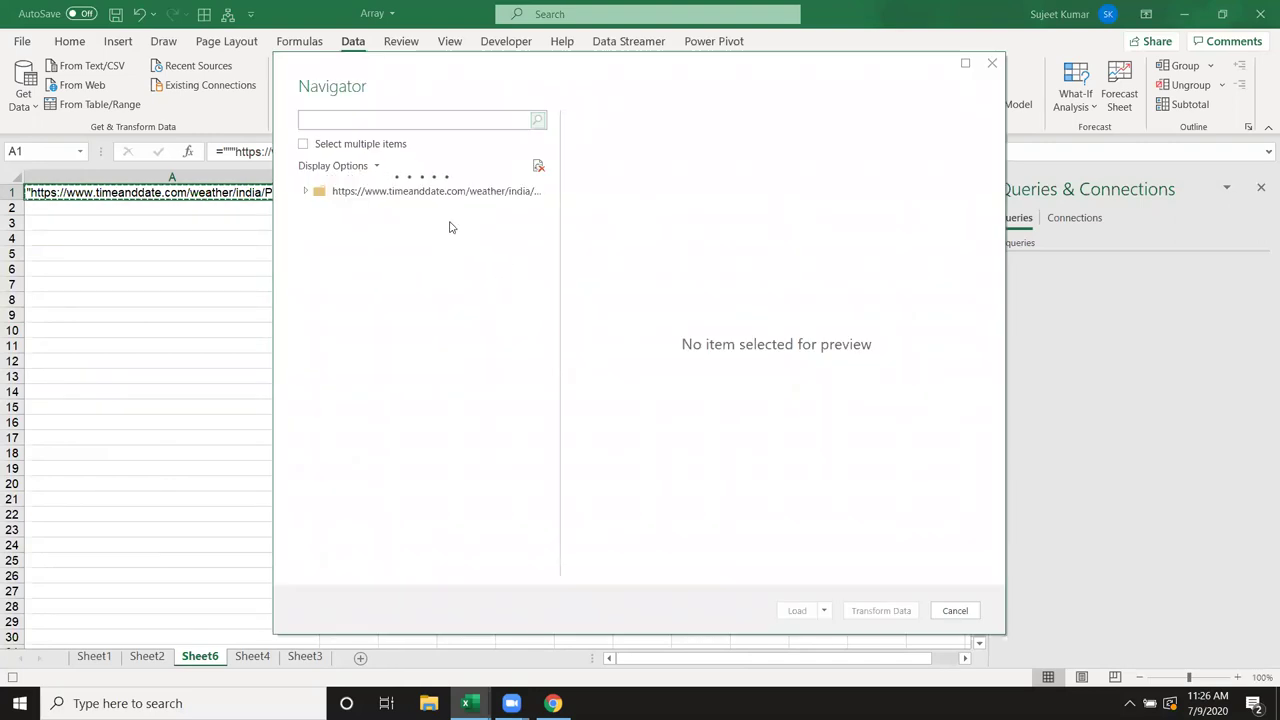
left_click(383, 233)
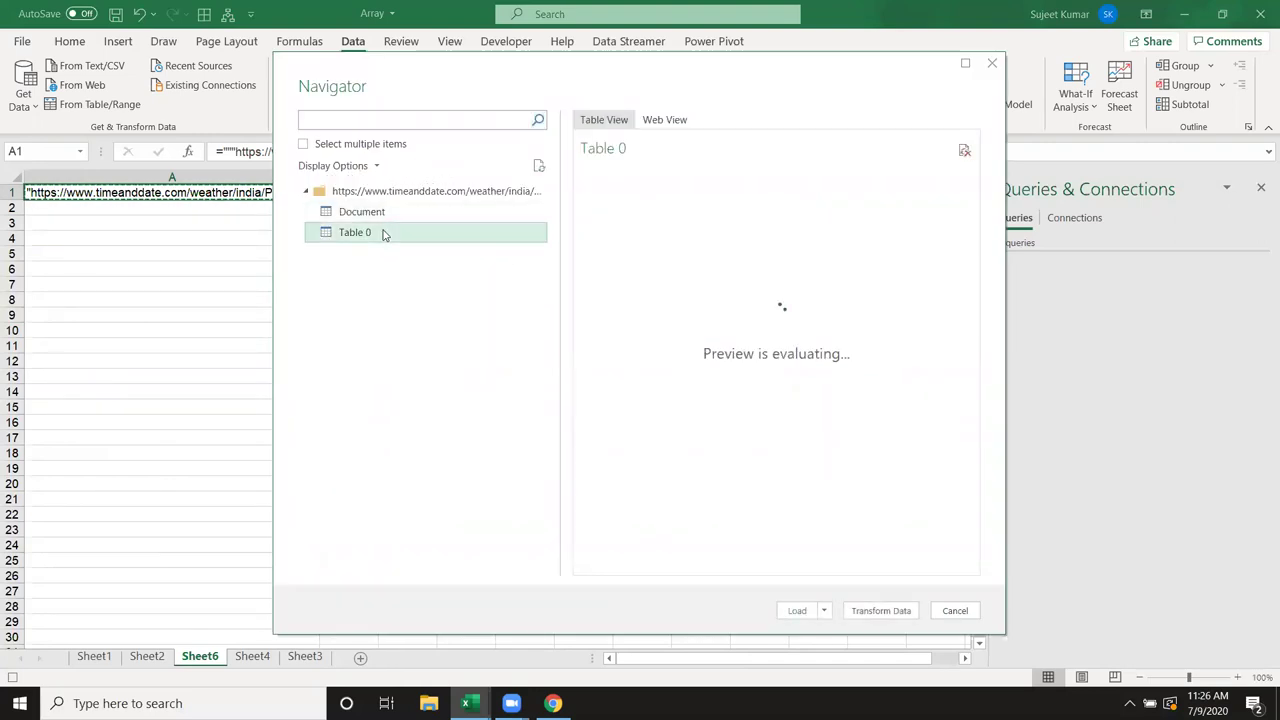
left_click(797, 611)
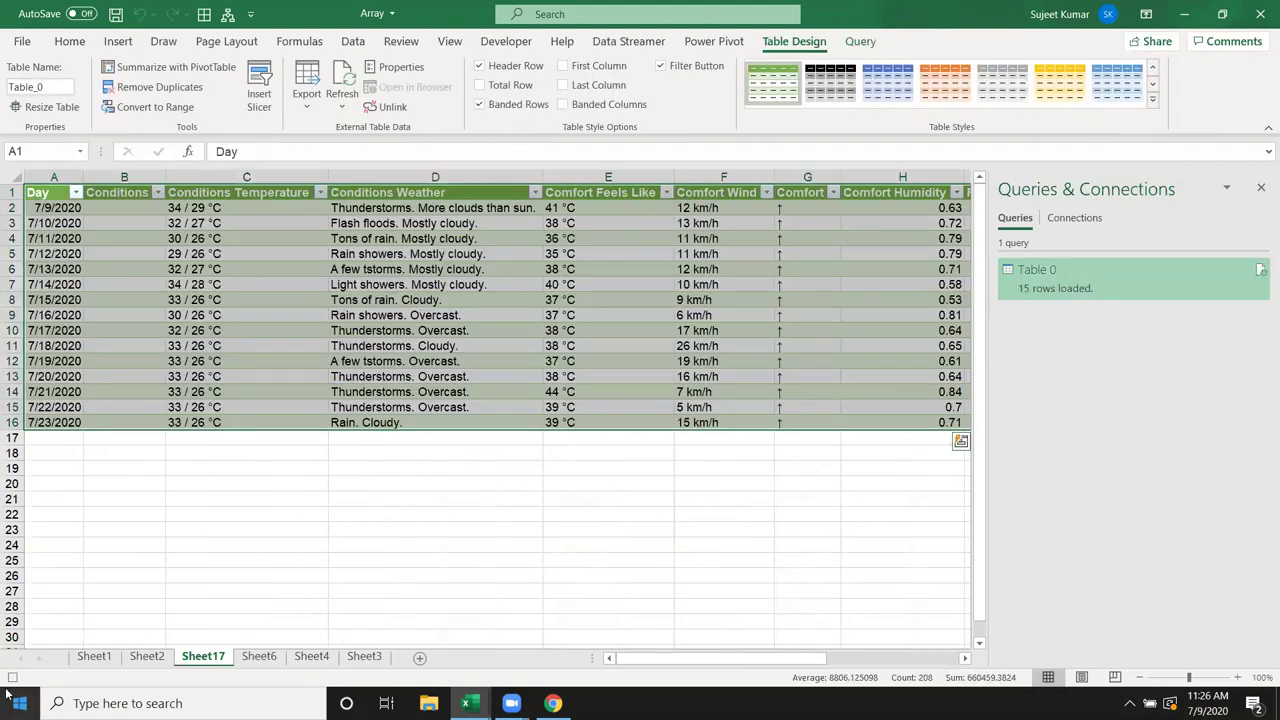
- Stop recording Macro5 and permanently delete Sheet17
left_click(305, 544)
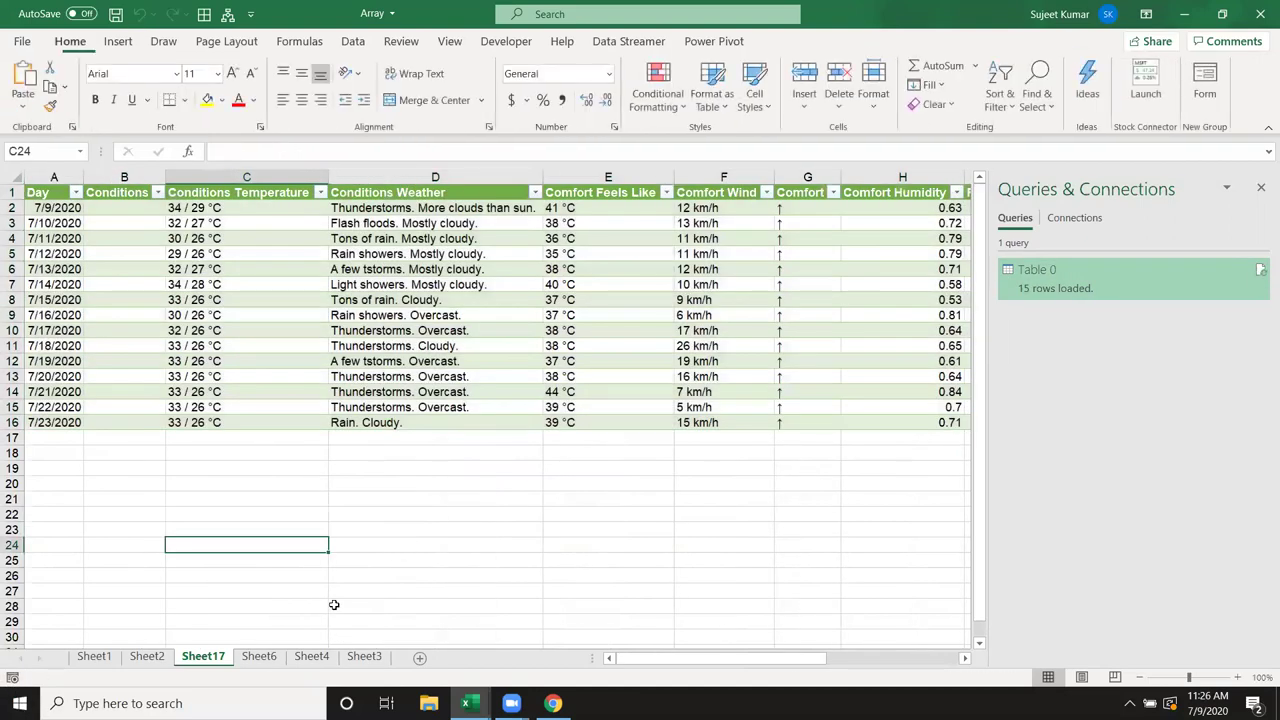
right_click(210, 658)
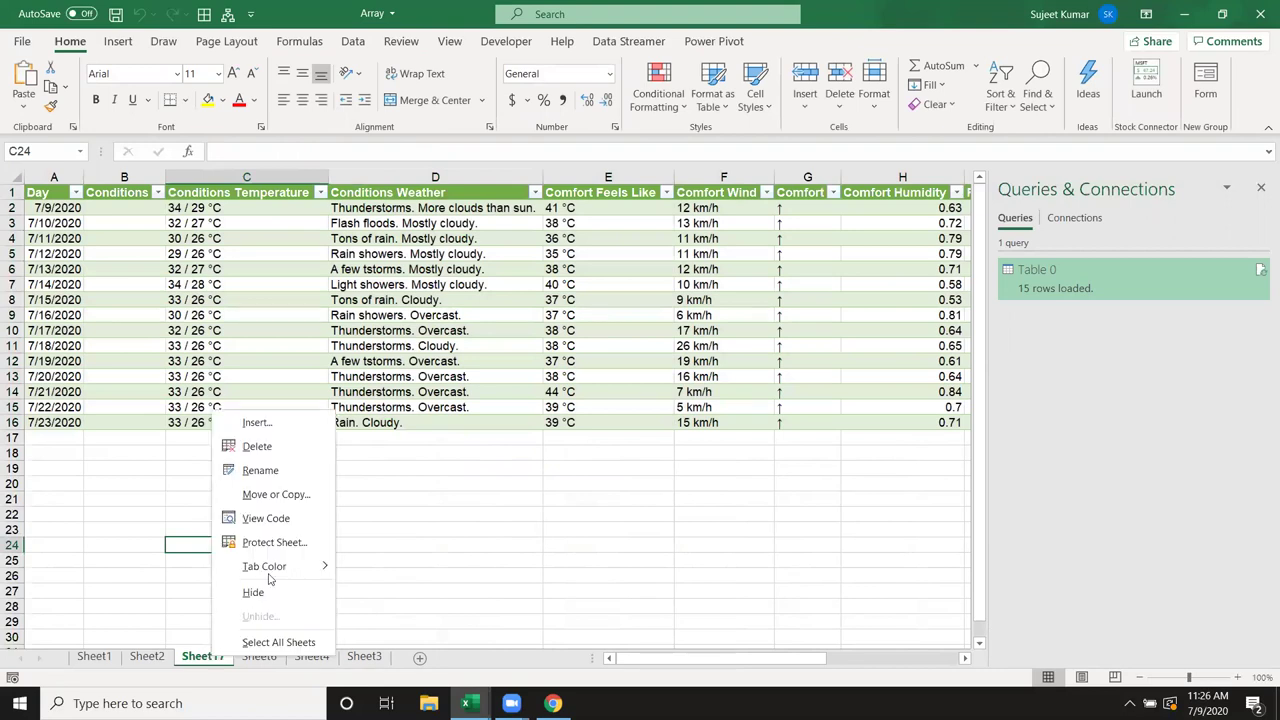
left_click(268, 456)
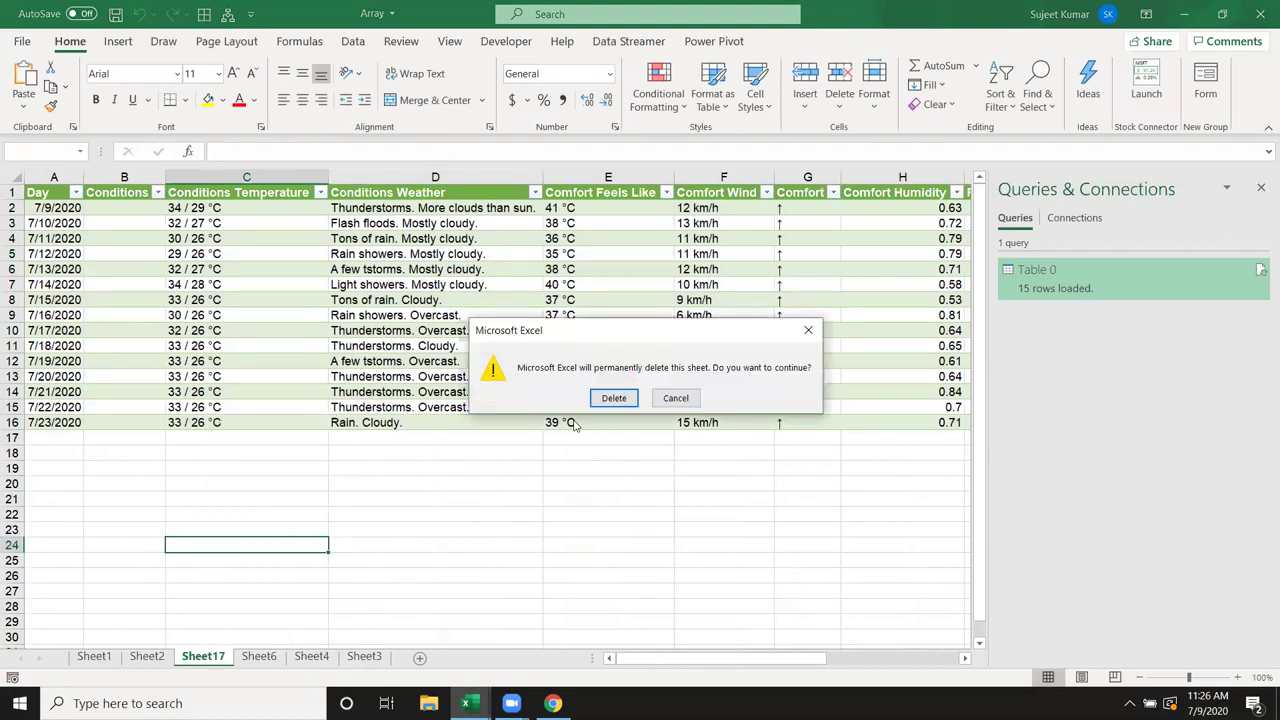
left_click(608, 400)
- Delete the Table 0 query from Queries & Connections
right_click(1064, 289)
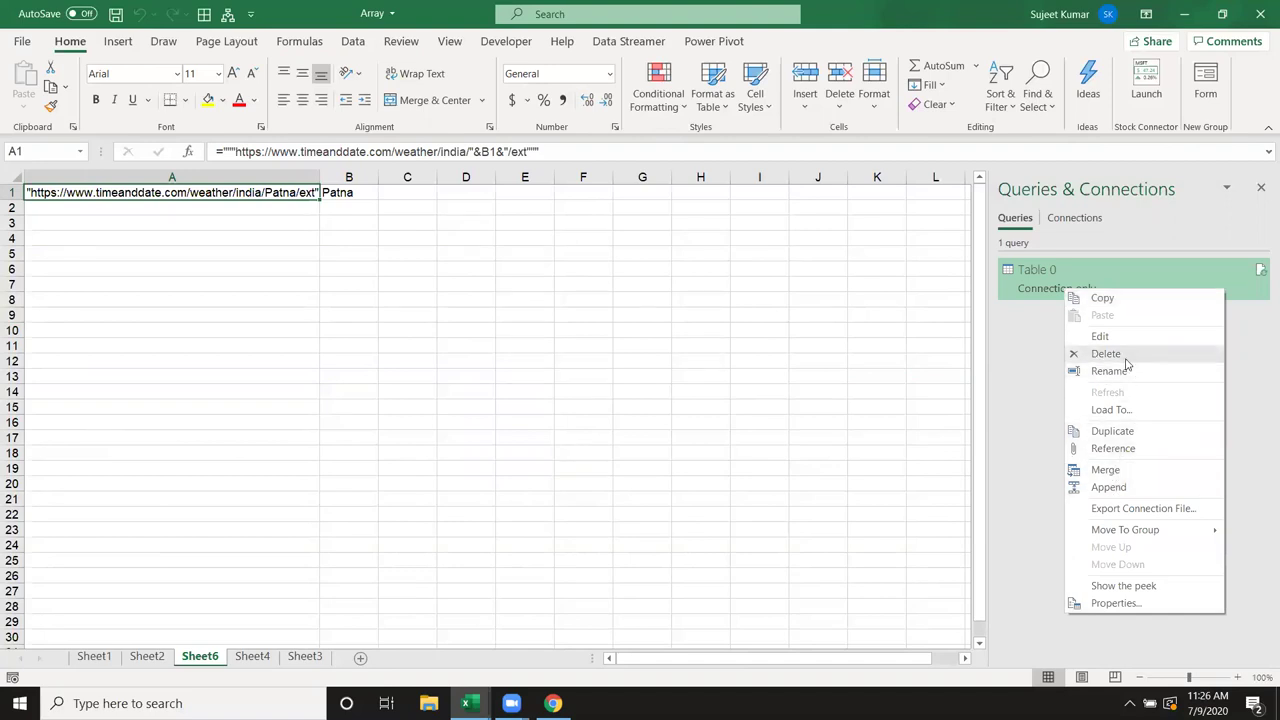
left_click(1127, 361)
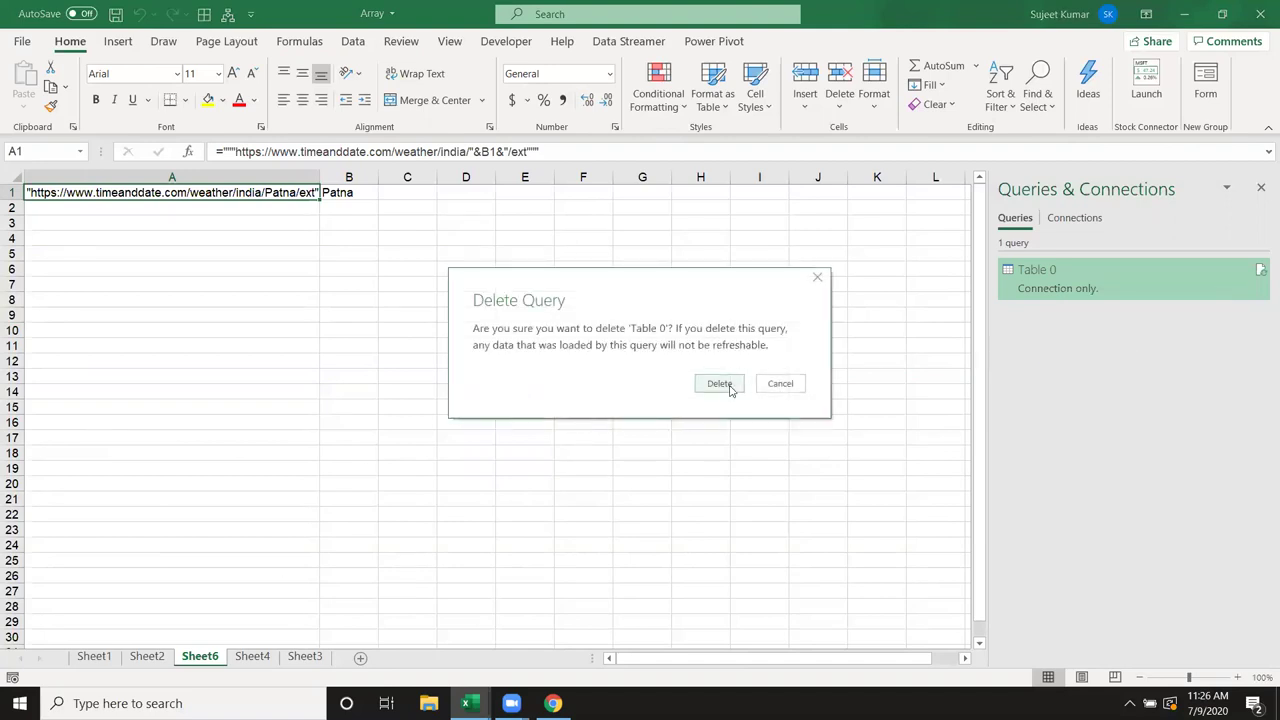
left_click(726, 385)
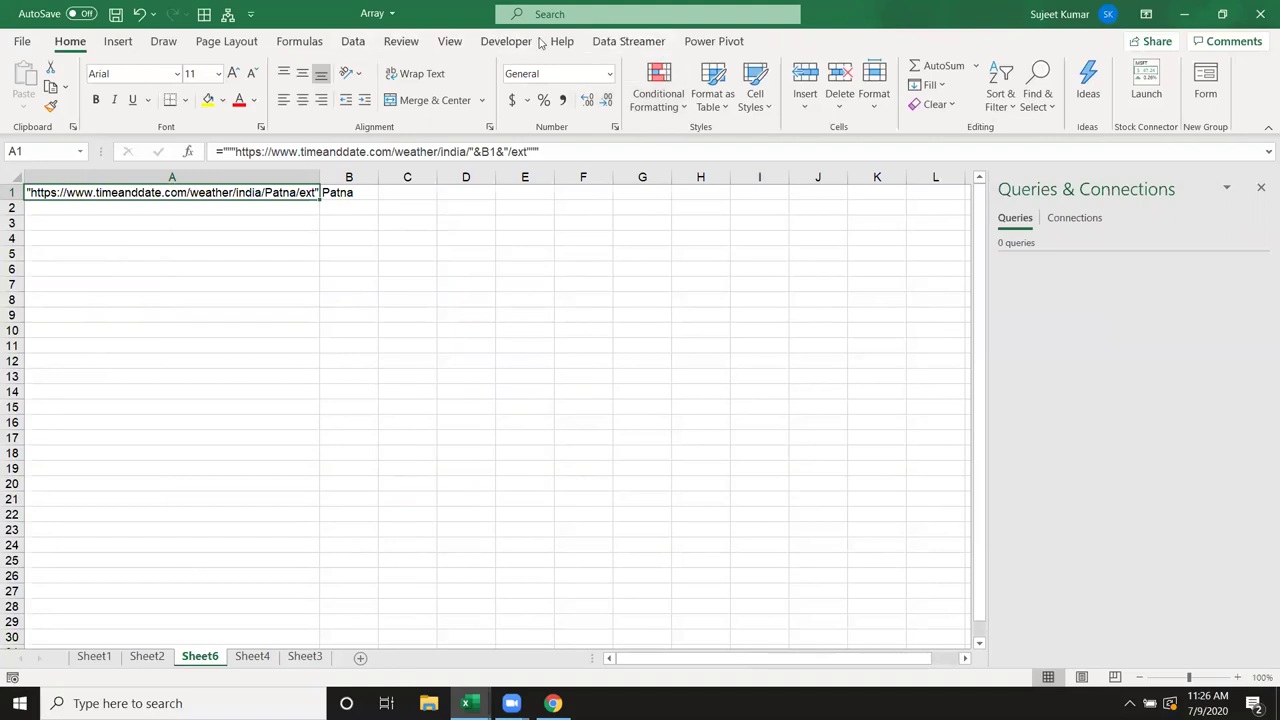
- Open Macro5's code for editing from the Developer tab's macro list
left_click(506, 41)
left_click(59, 84)
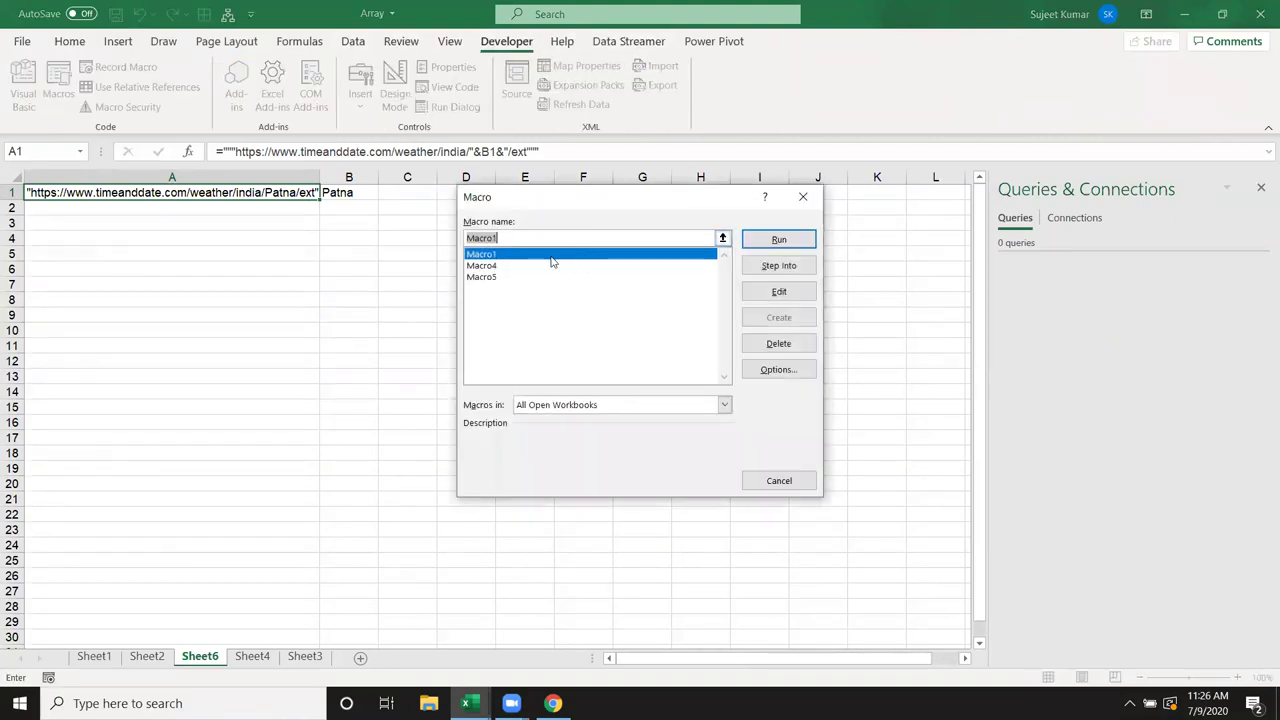
left_click(521, 277)
left_click(772, 292)
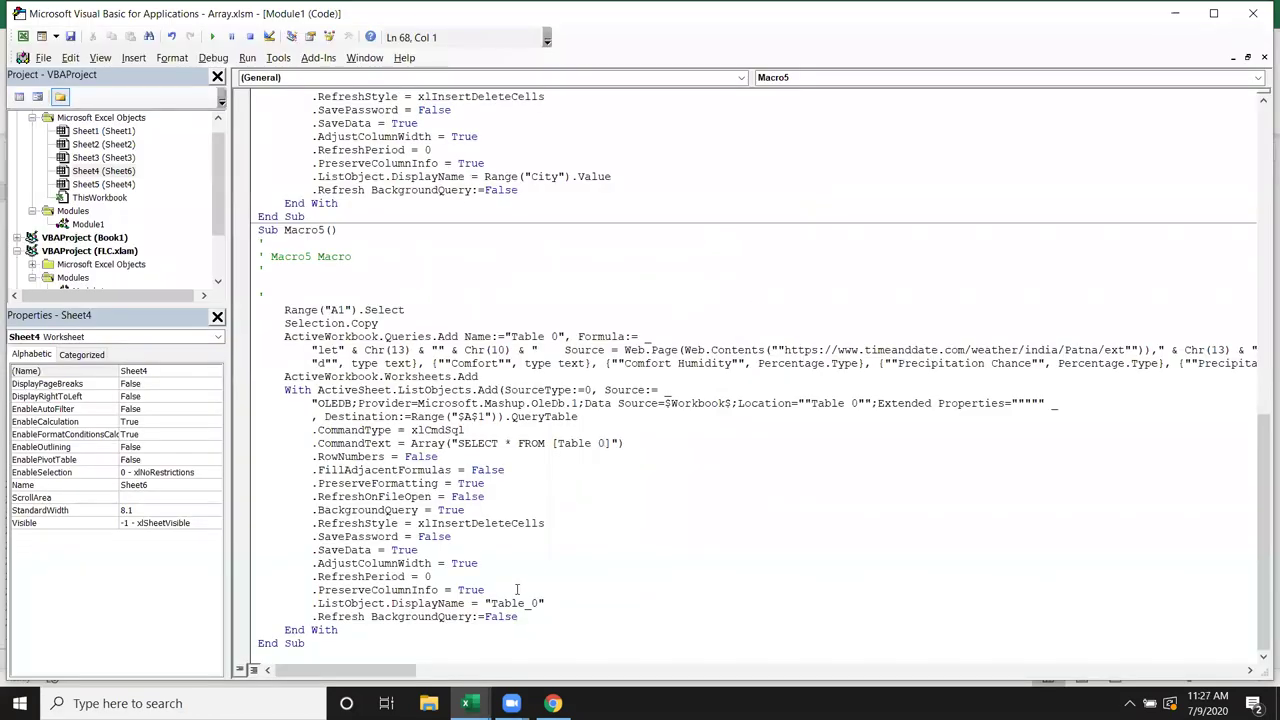
- Select the hard-coded Patna URL in Macro5's Web.Contents formula, then return to Excel
left_click_drag(577, 609, 422, 418)
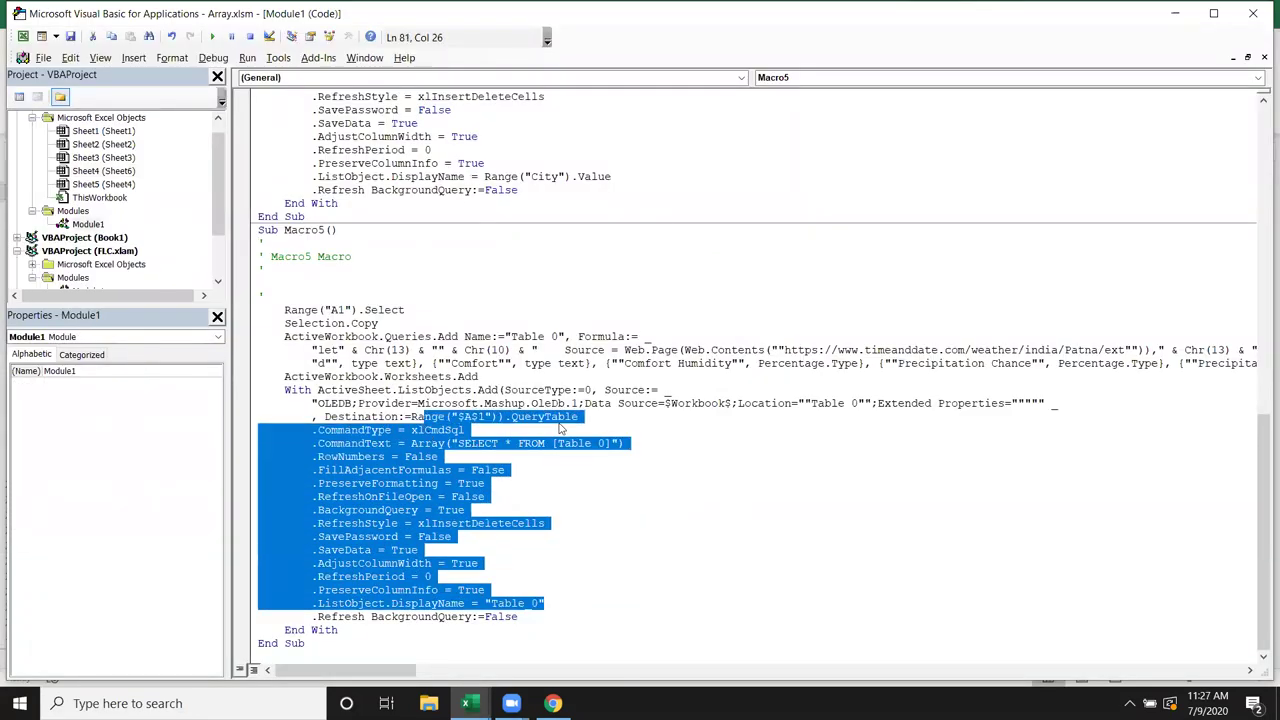
left_click(398, 363)
double_click(527, 337)
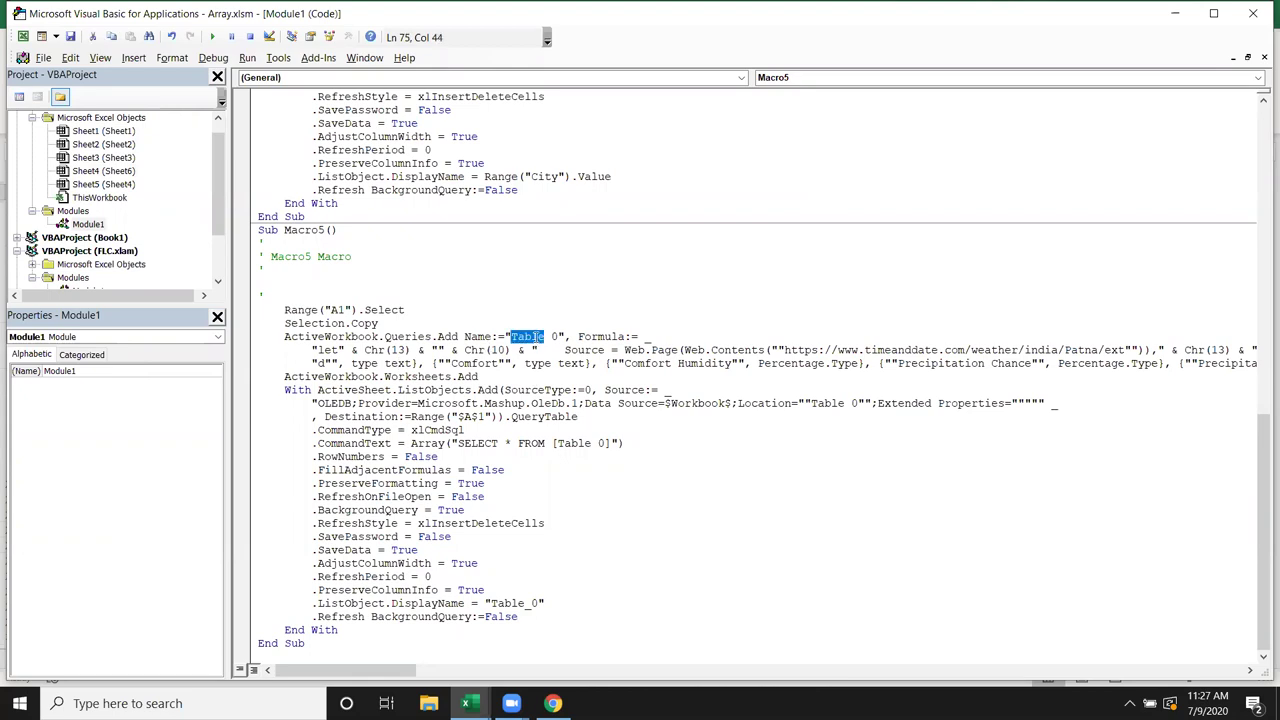
left_click(701, 363)
left_click_drag(781, 352, 1126, 351)
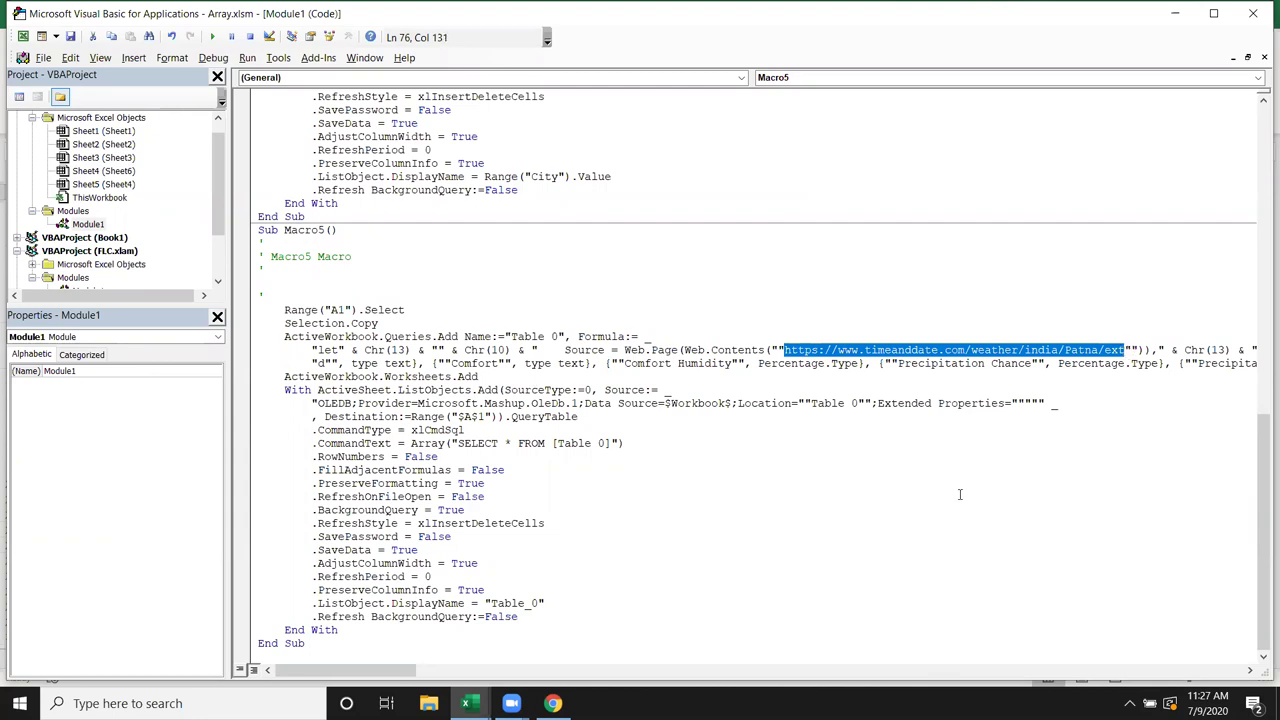
key("alt+F11")
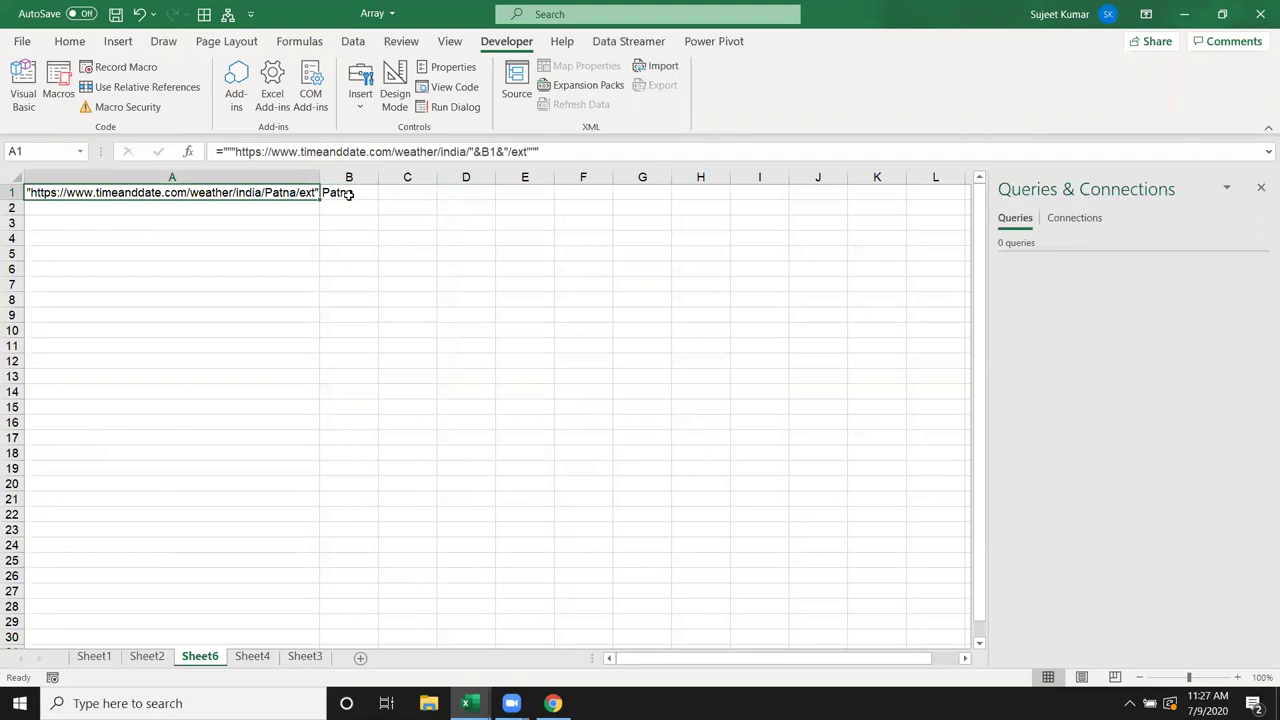
- Clear cell A1 and paste in the plain Patna weather URL
left_click(463, 151)
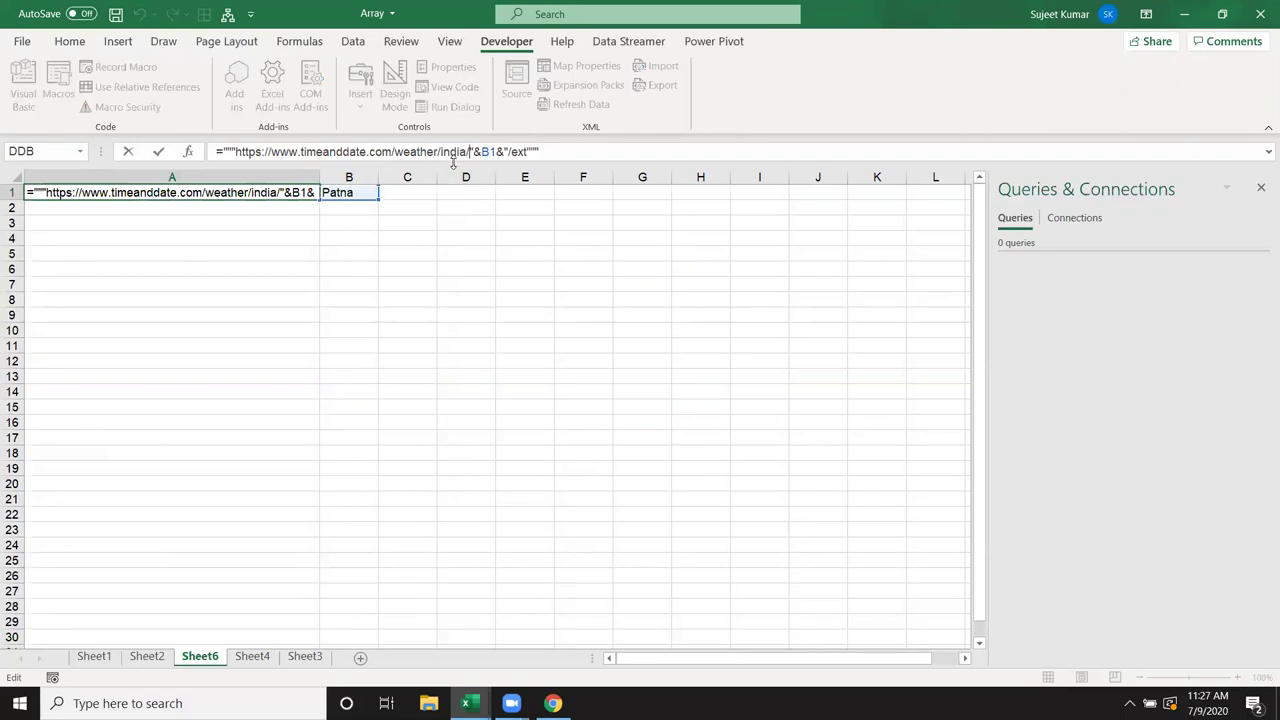
key("ctrl+Return")
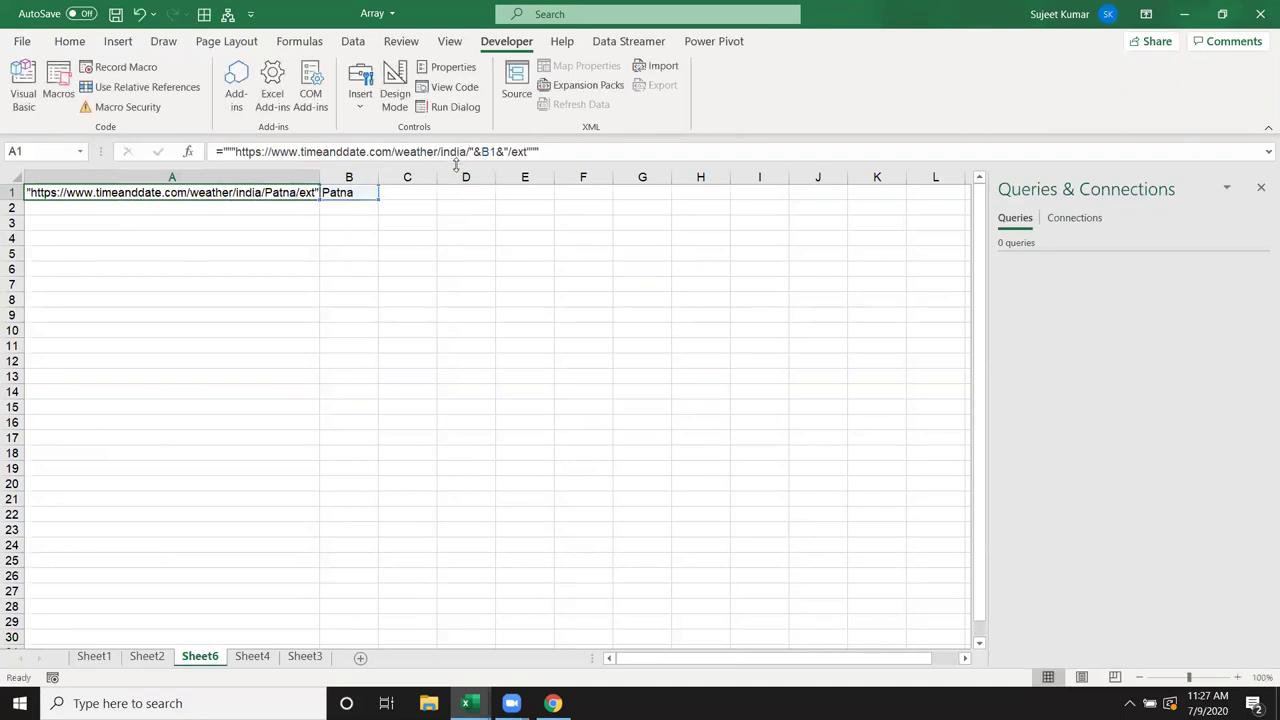
left_click(359, 255)
left_click(232, 188)
key("Delete")
type("https://www.timeanddate.com/weather/india/Patna/ext")
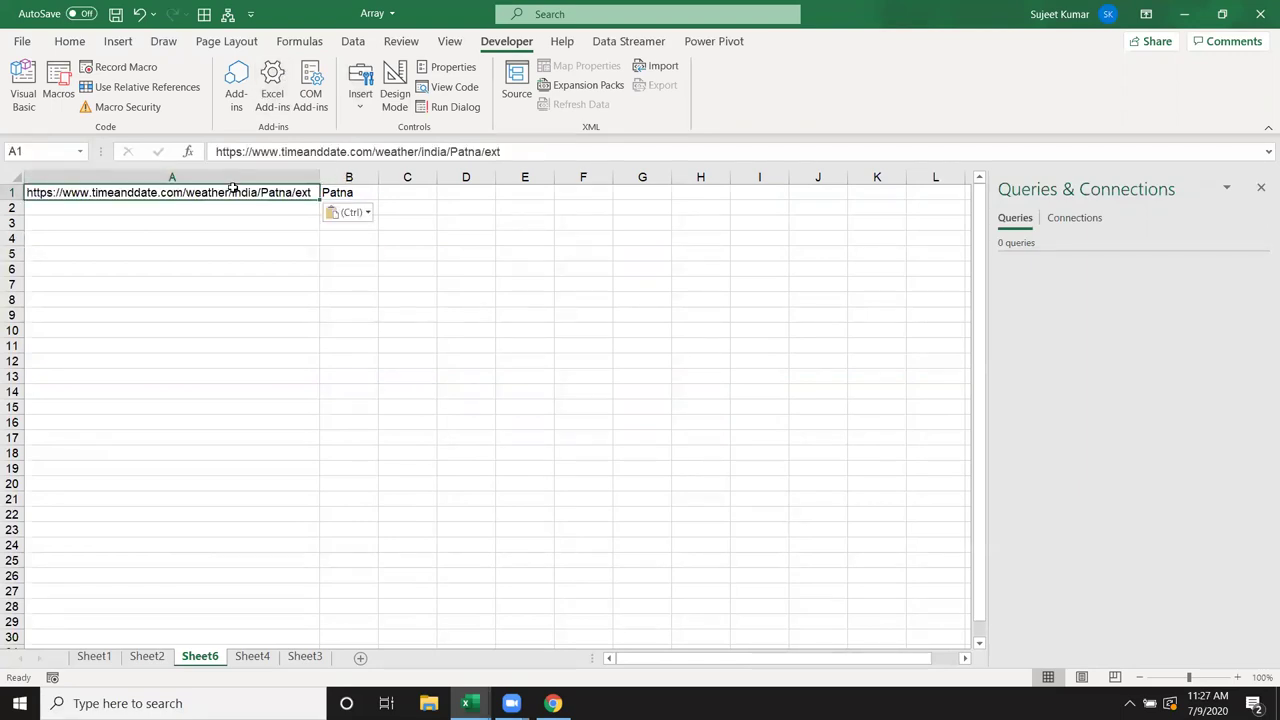
left_click(214, 151)
type("=\"")
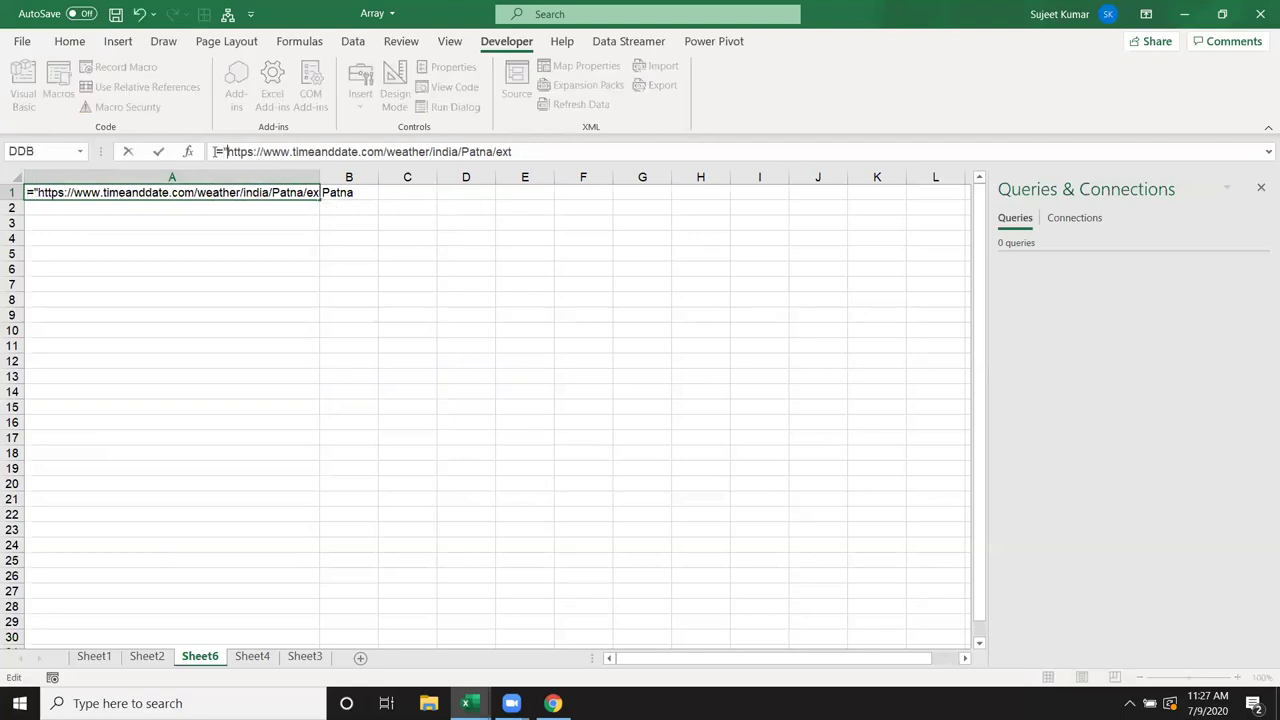
left_click(462, 152)
type("\"&")
key("Delete")
key("Delete")
key("Delete")
key("Delete")
key("Delete")
type("b1")
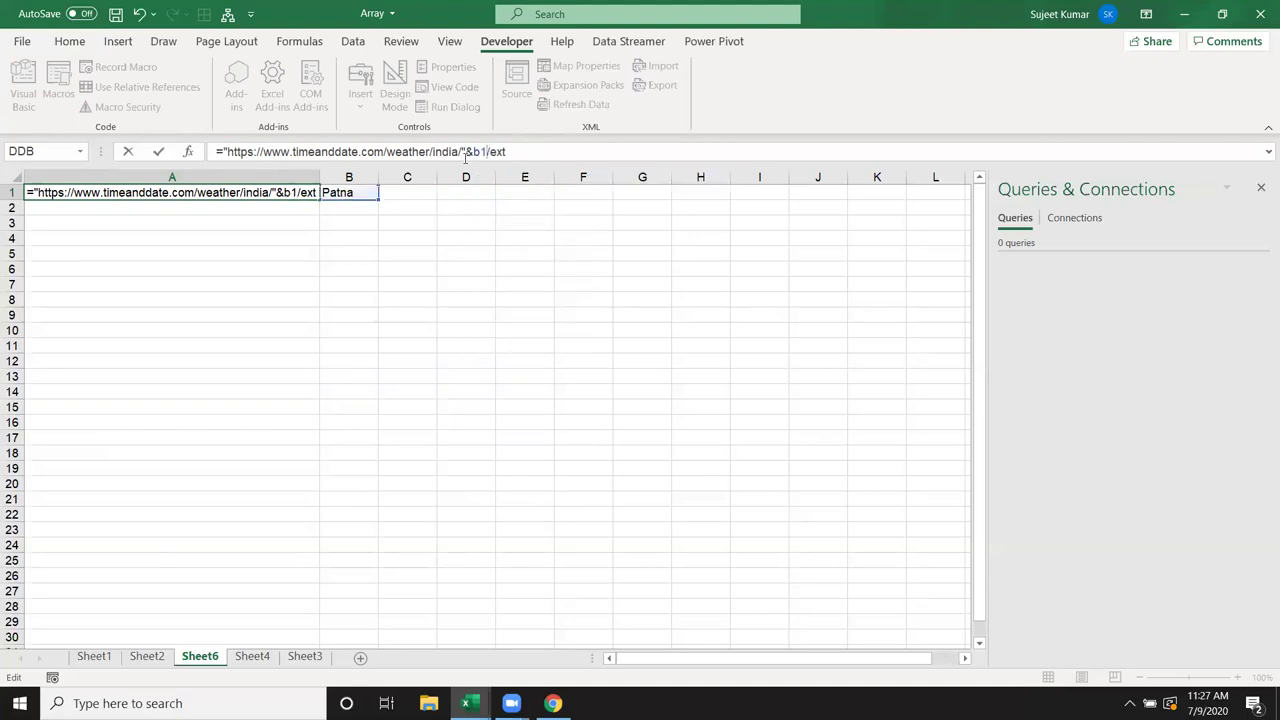
type("&\"")
key("End")
key("Return")
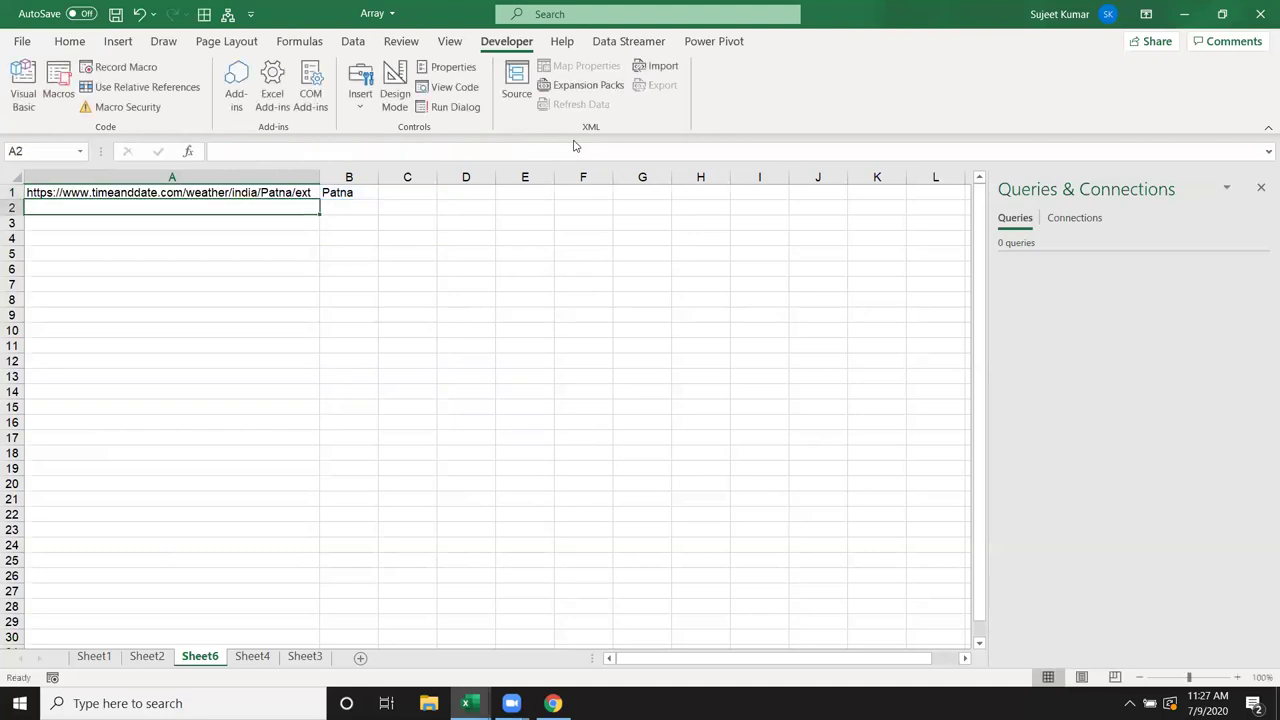
key("Up")
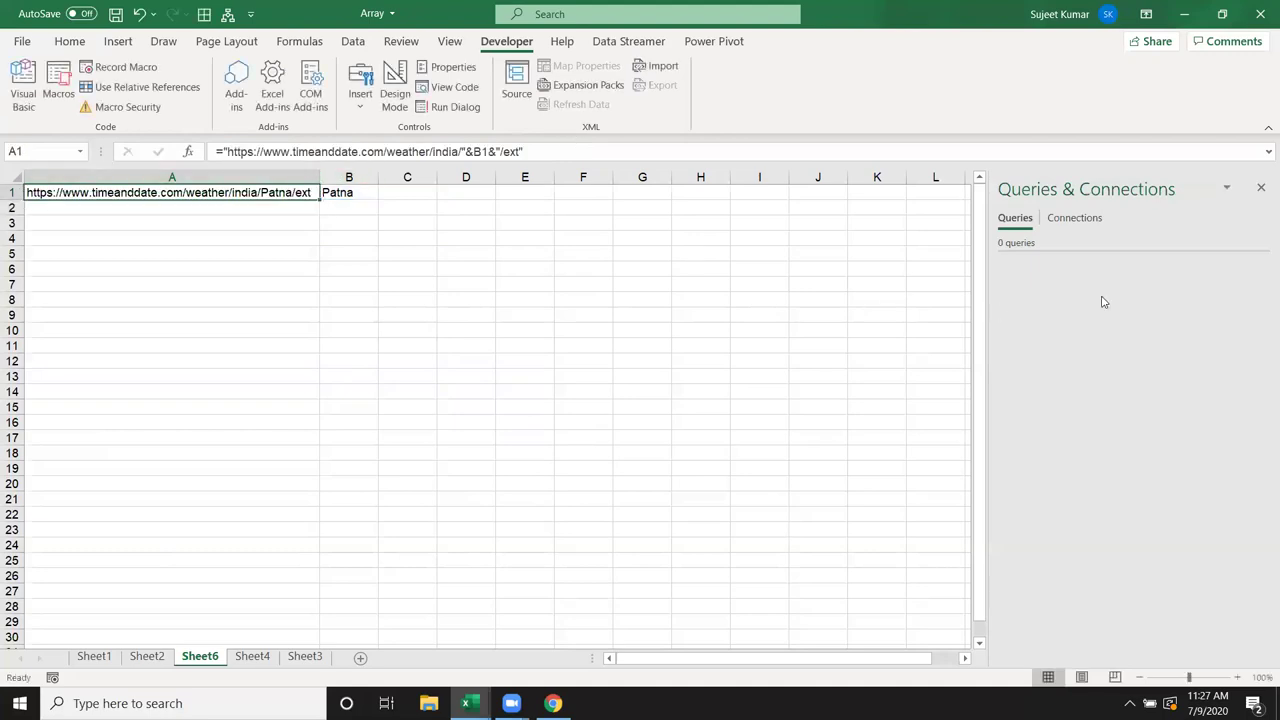
- Check that B1 holds Patna and carries the name City
left_click(352, 193)
left_click(295, 197)
key("alt+F11")
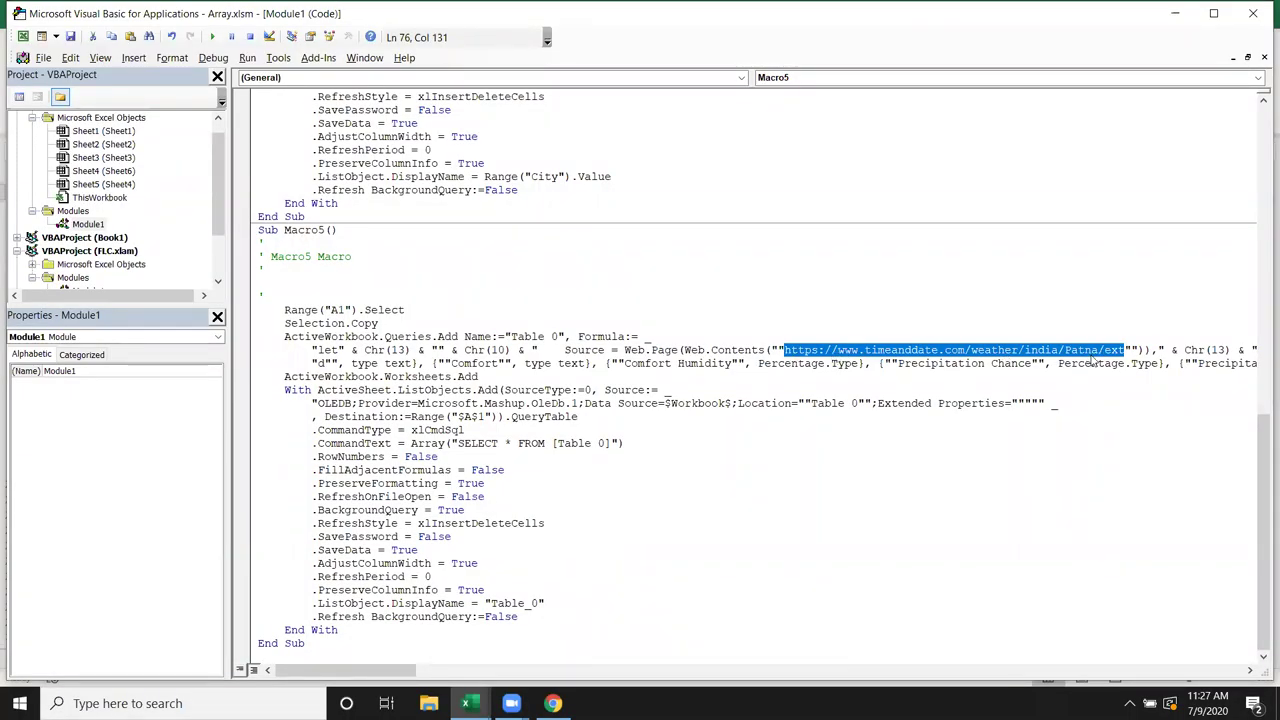
key("alt+F11")
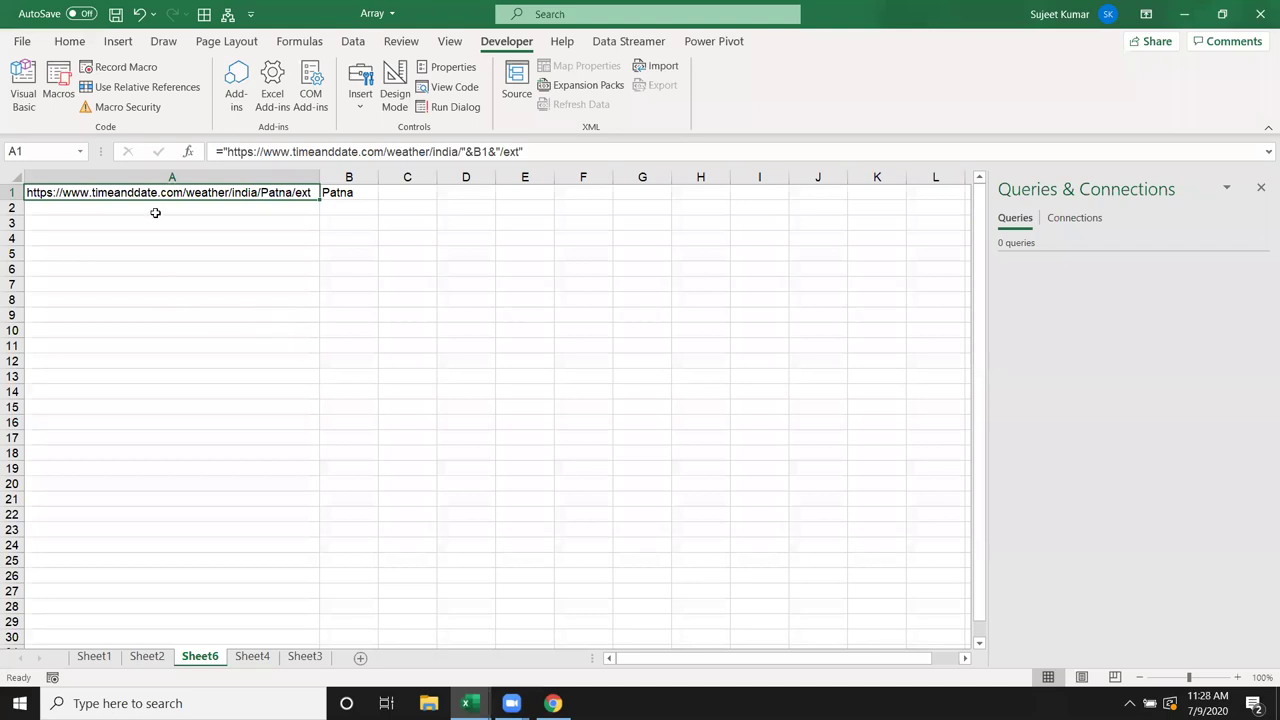
key("Right")
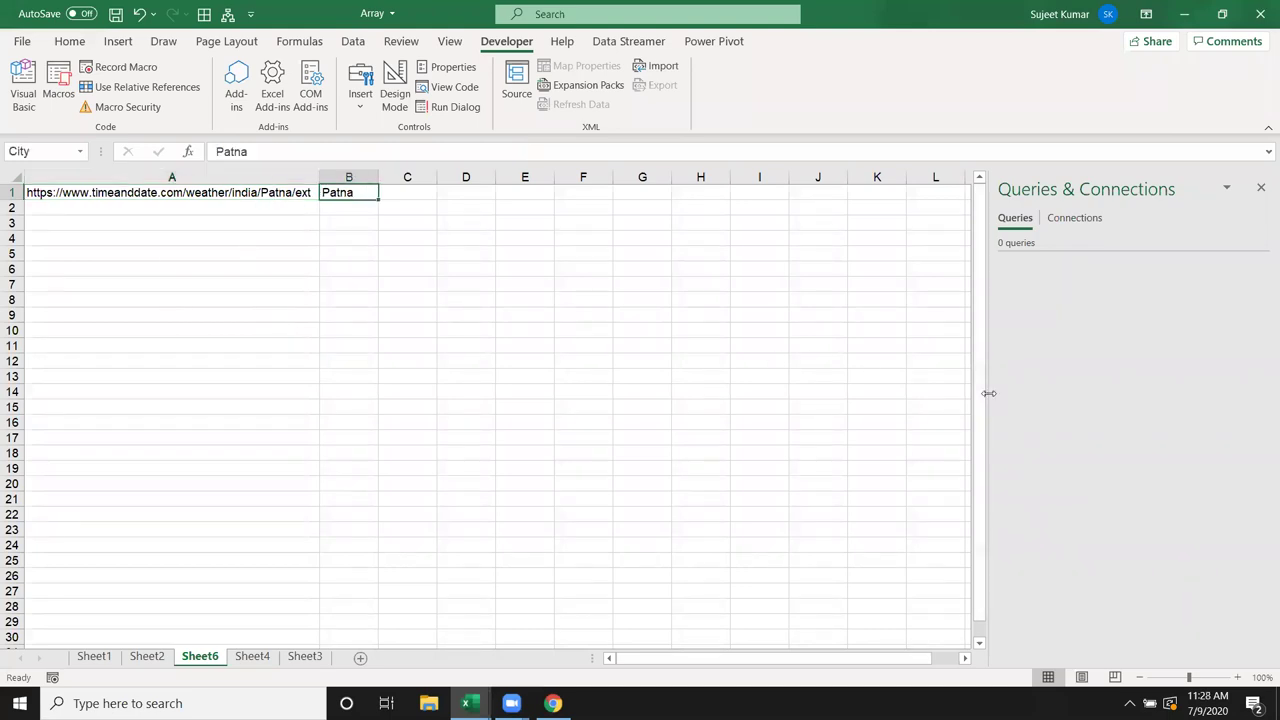
- Replace Macro5's fixed Web.Contents URL with """ & Range("A1").Value & """
key("alt+F11")
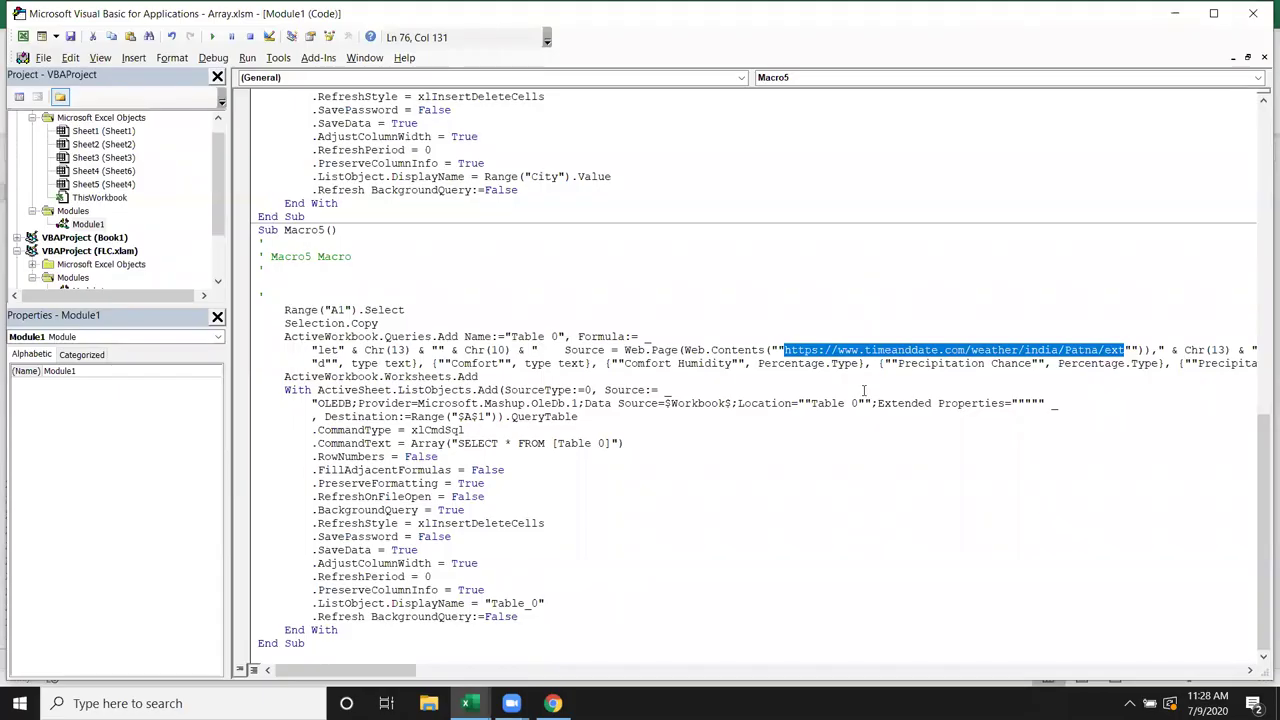
key("Delete")
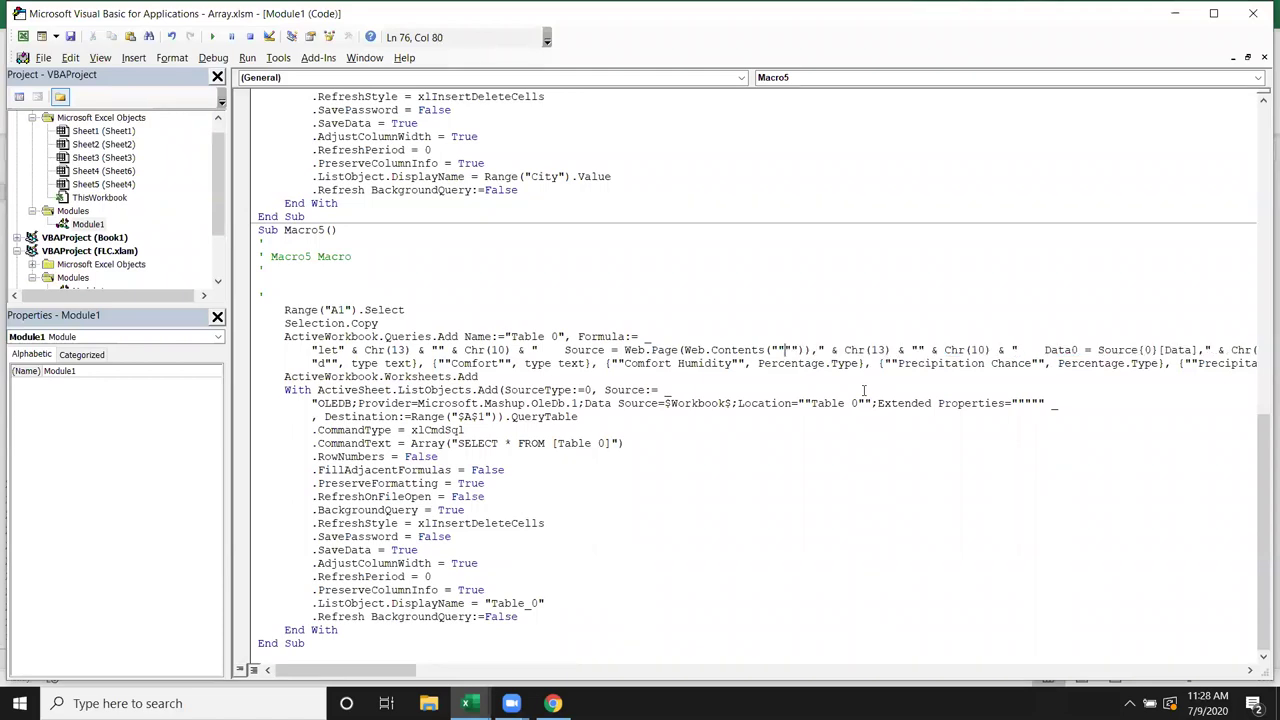
key("Left")
key("Left")
type("\"")
key("Right")
key("Right")
type("\"")
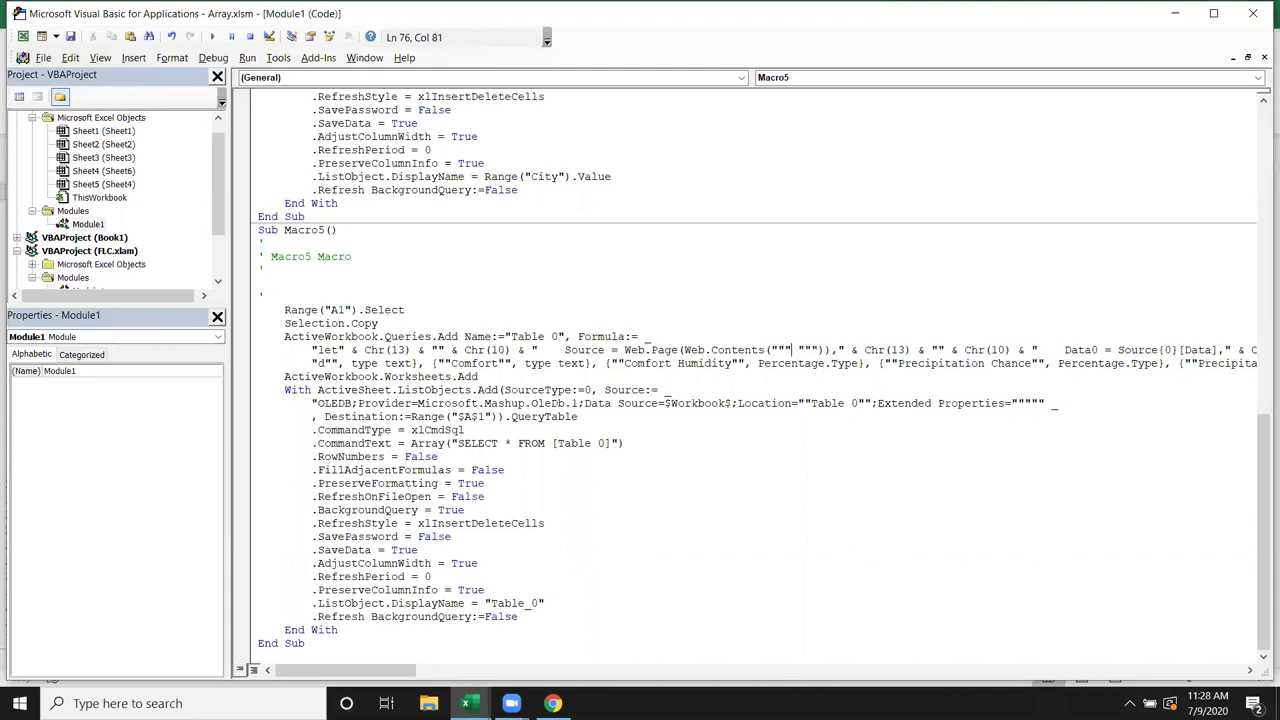
type(" & ")
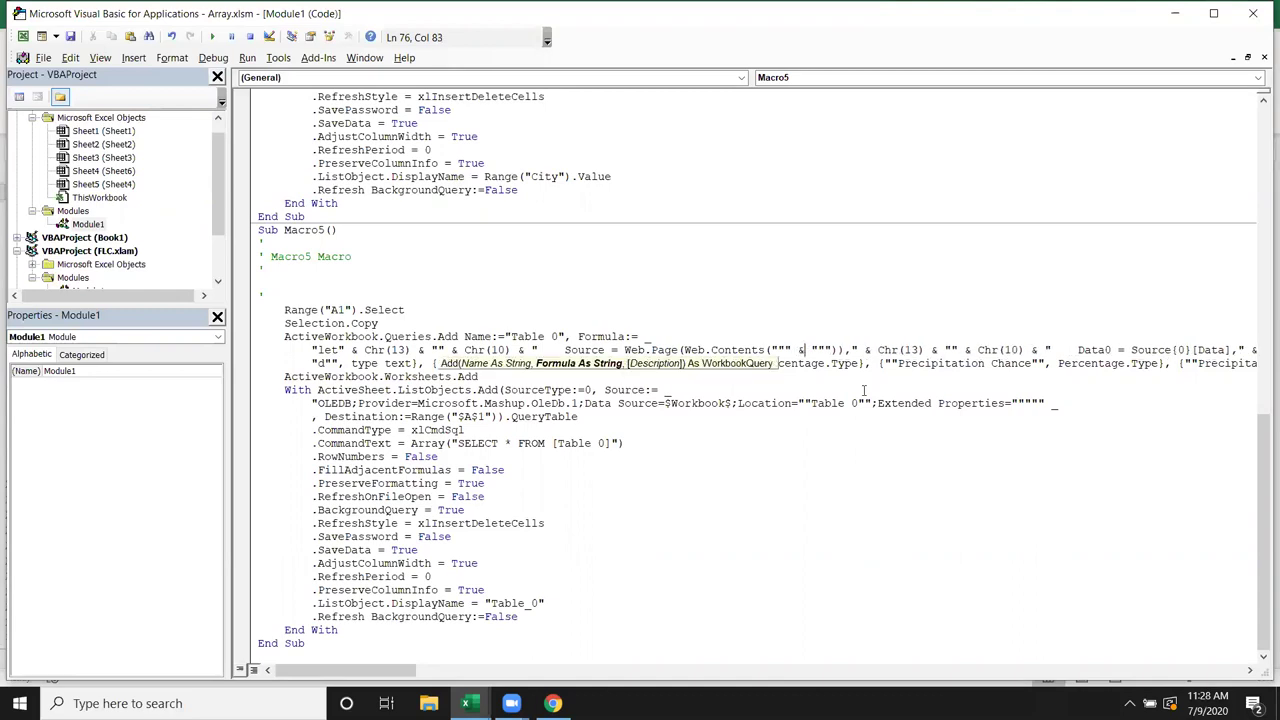
type("range")
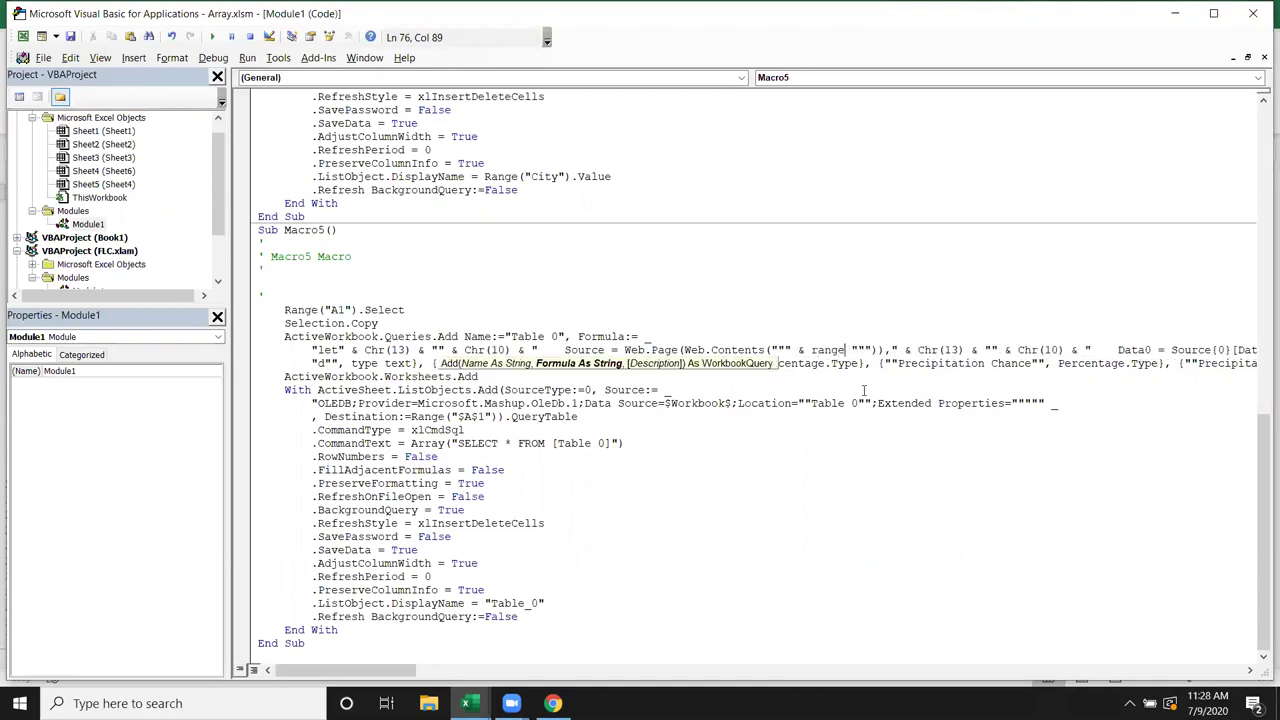
type("(\"")
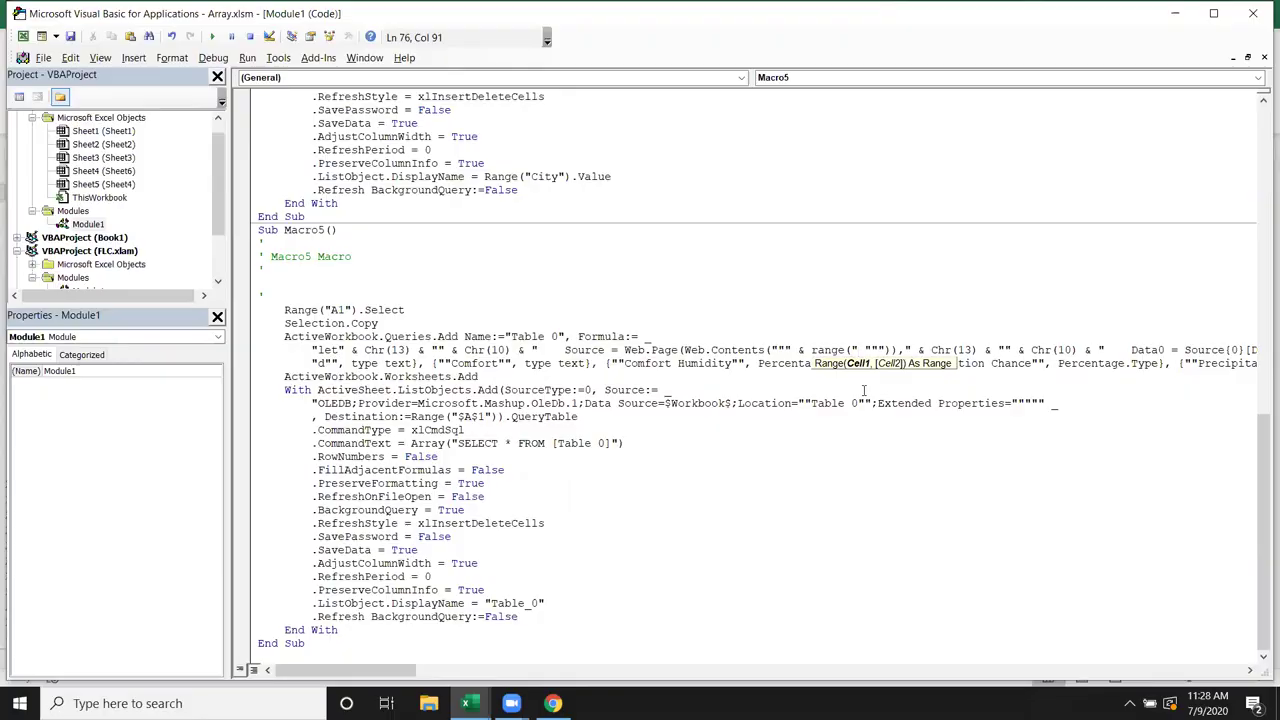
key("alt+F11")
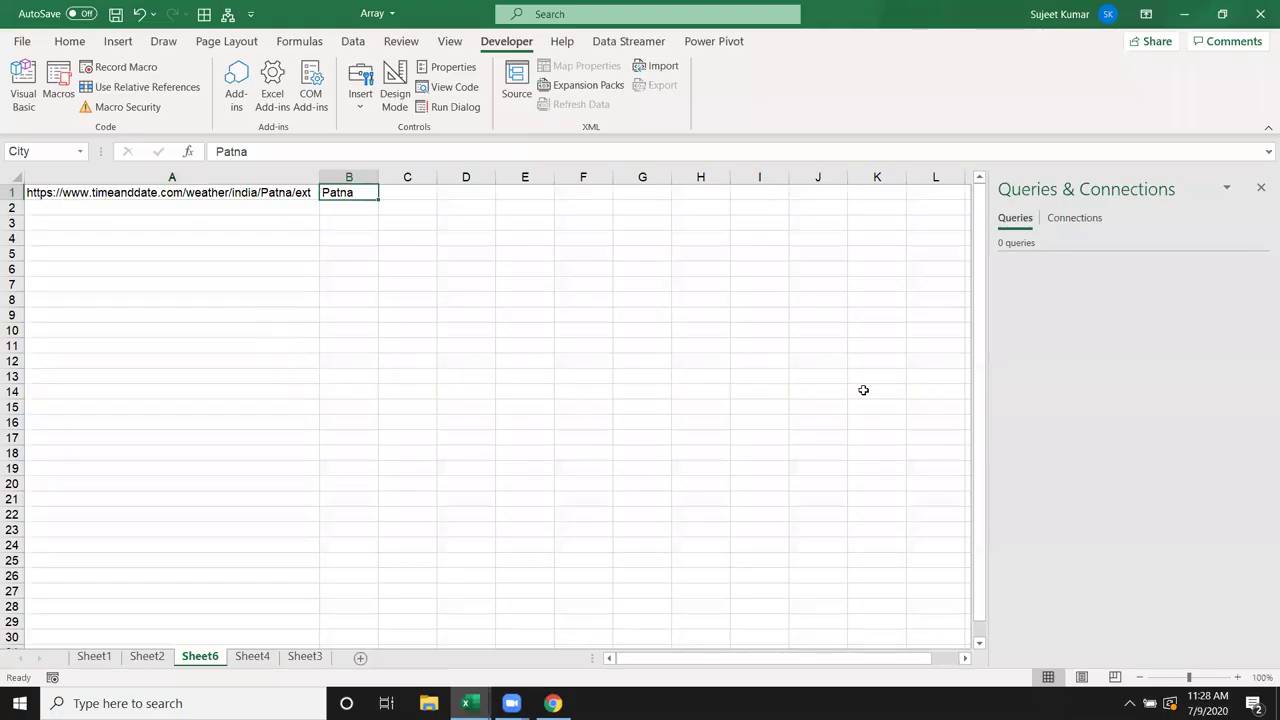
key("alt+F11")
type("A1")
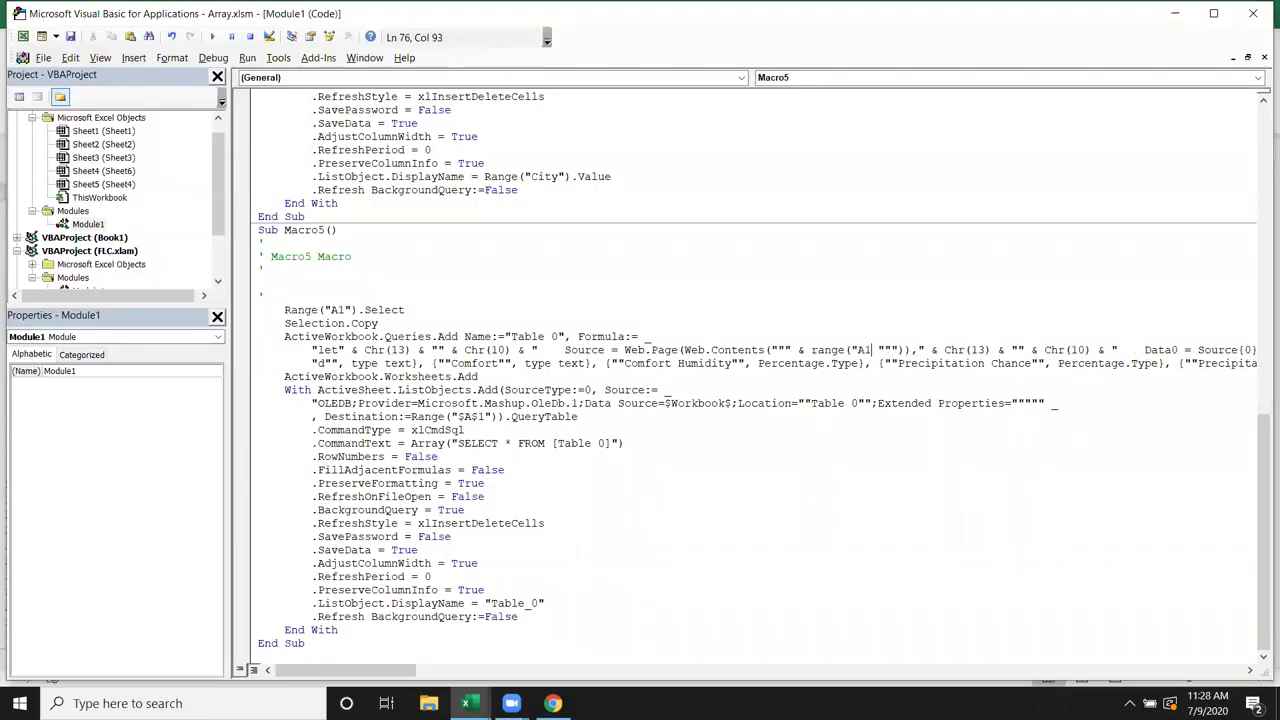
type("\")")
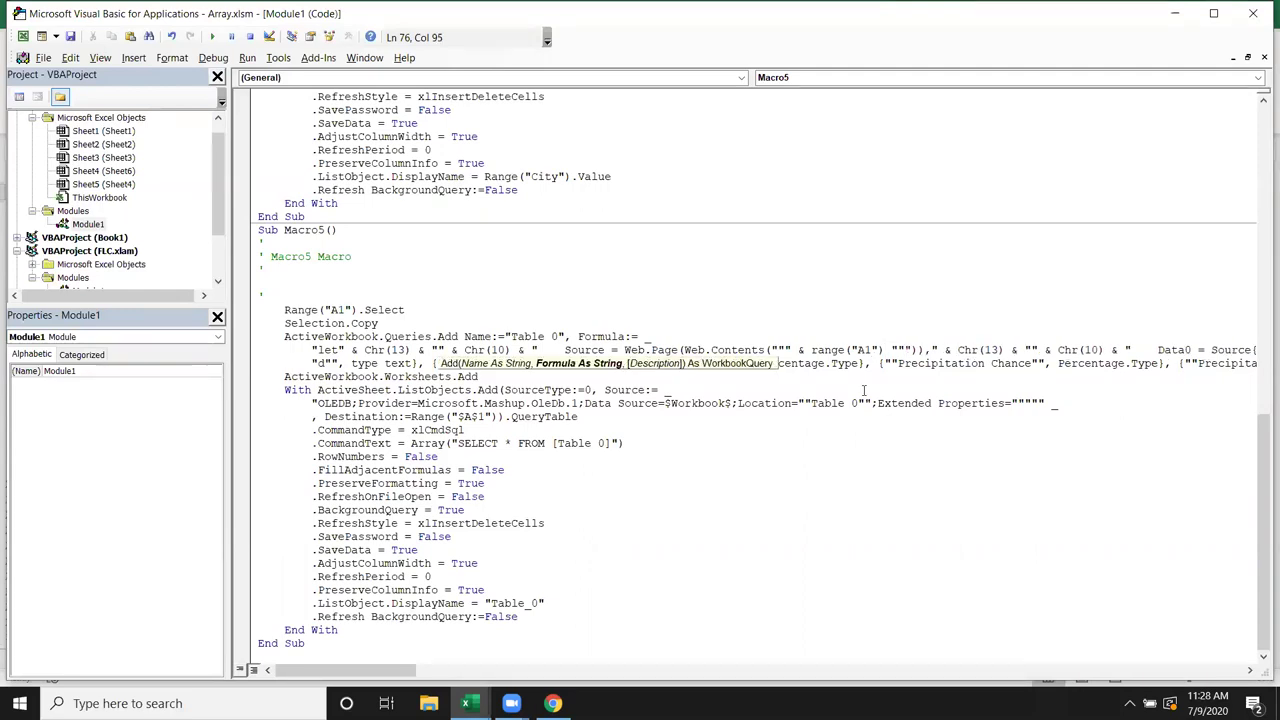
type(".v")
type("alu")
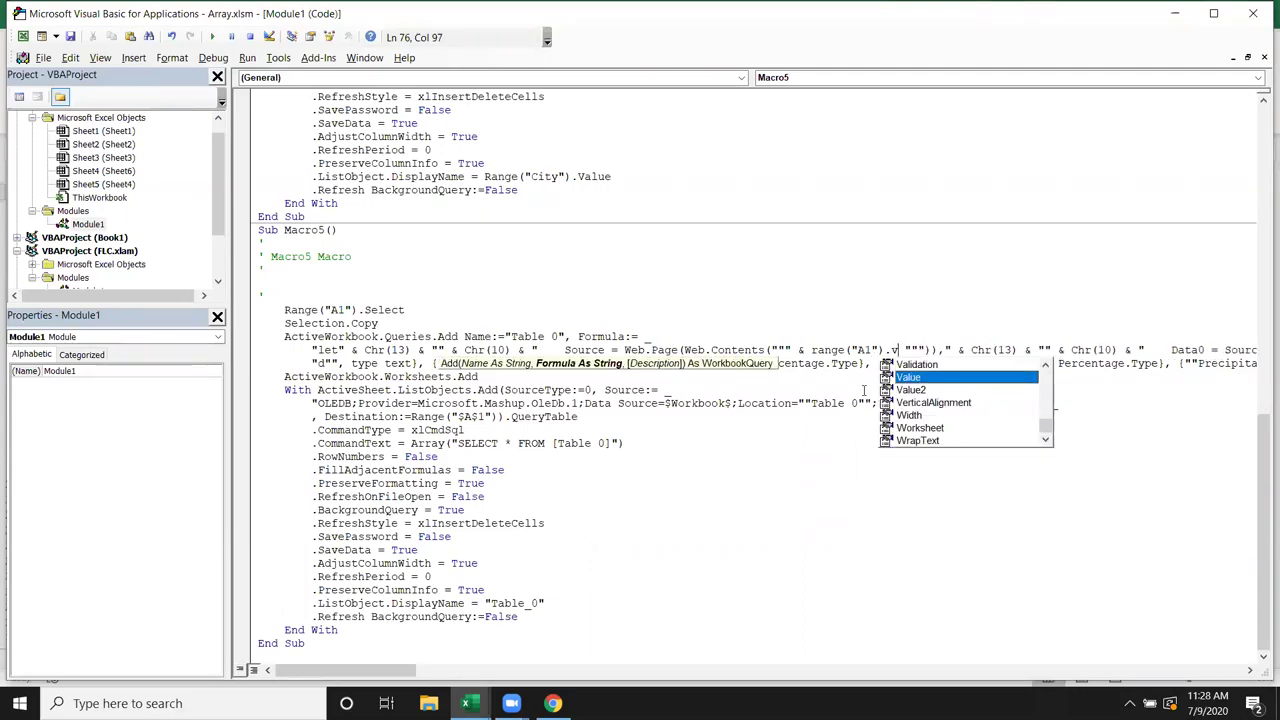
type(" &")
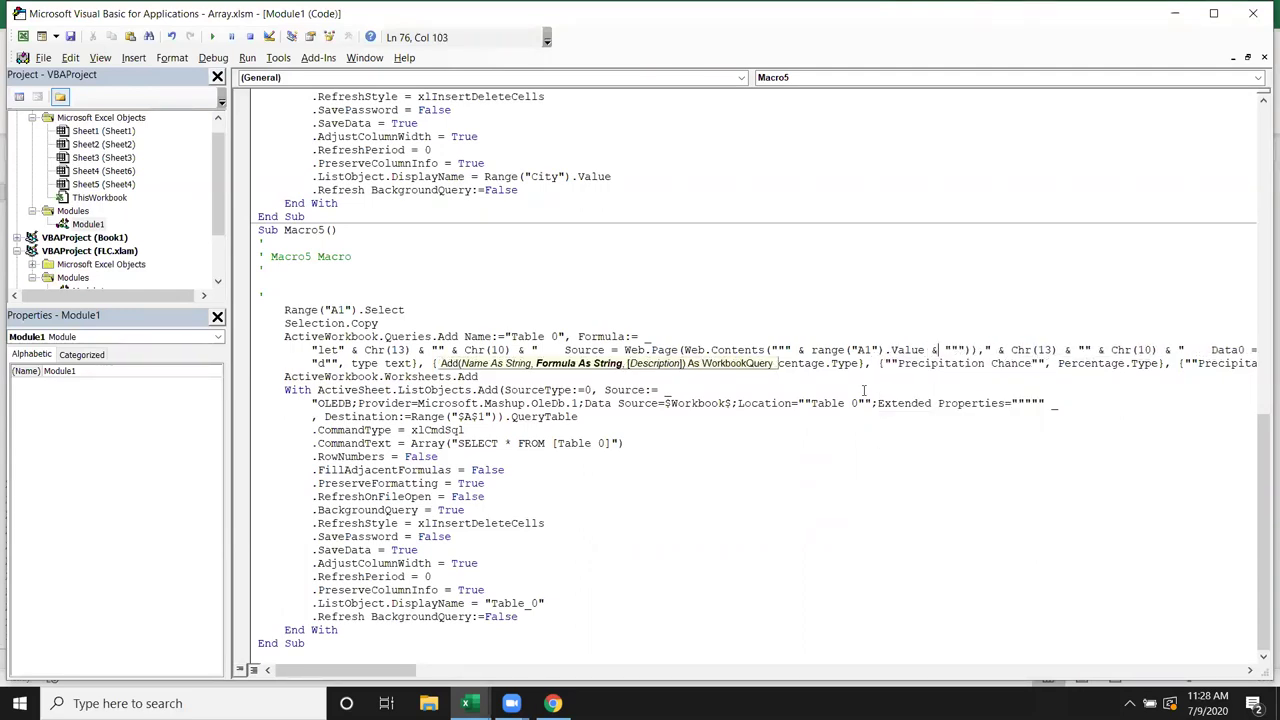
left_click(784, 447)
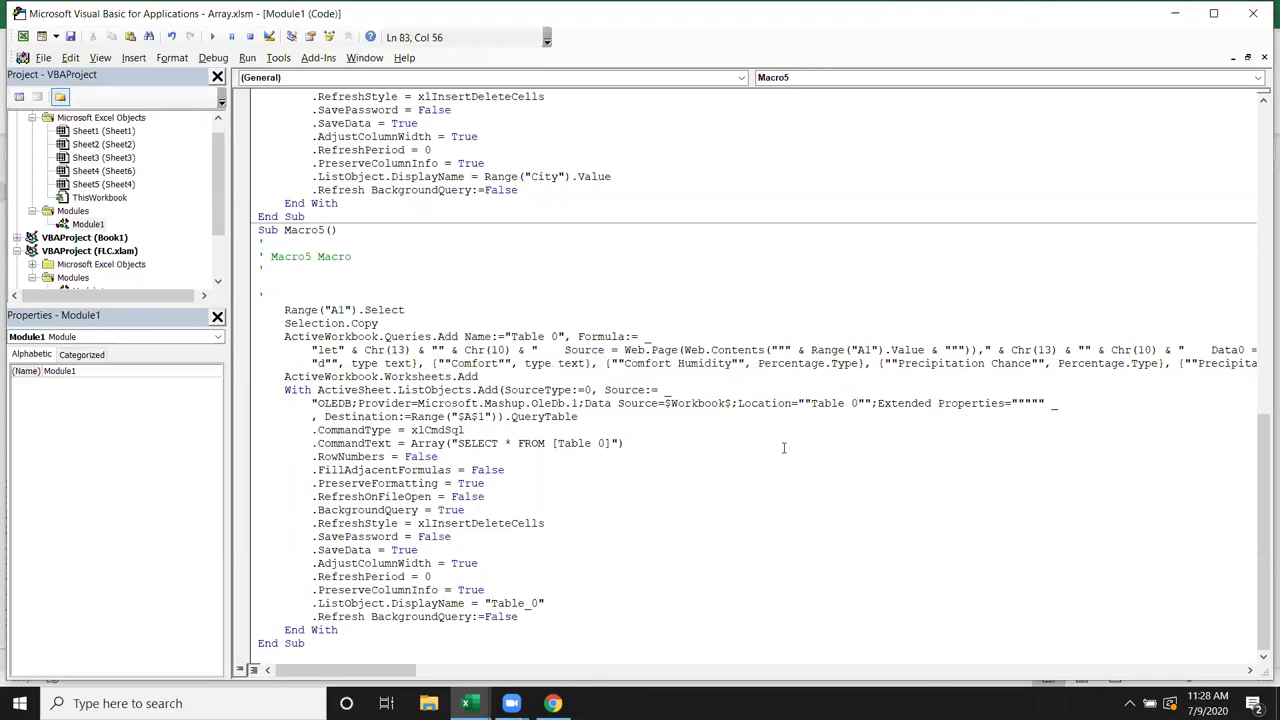
key("alt+F11")
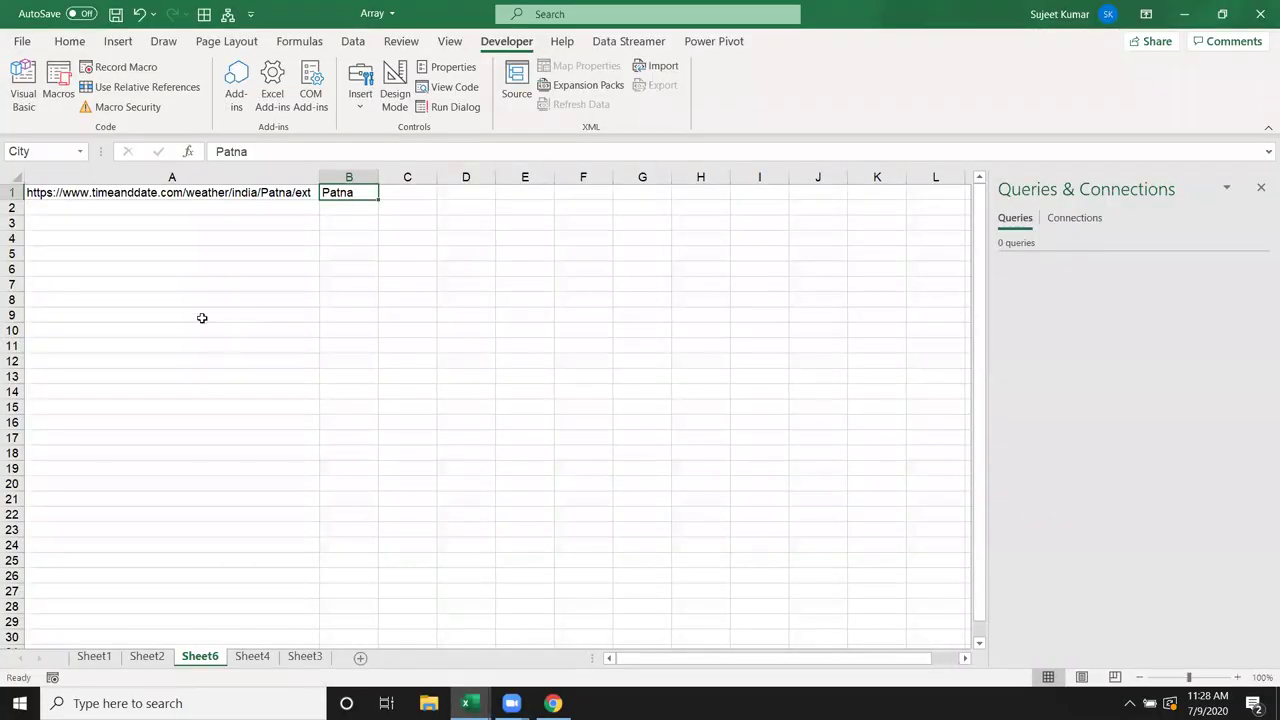
- Close the Queries & Connections pane and run Macro5 for Patna
left_click(1257, 188)
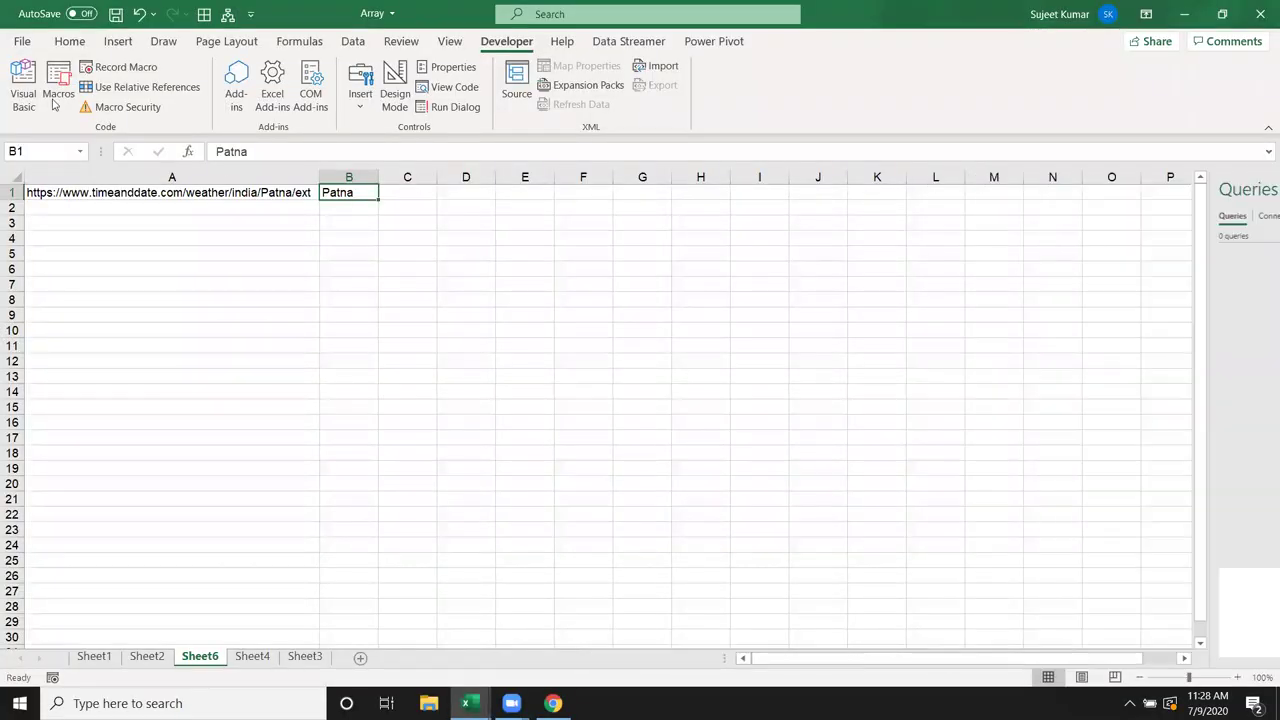
left_click(58, 93)
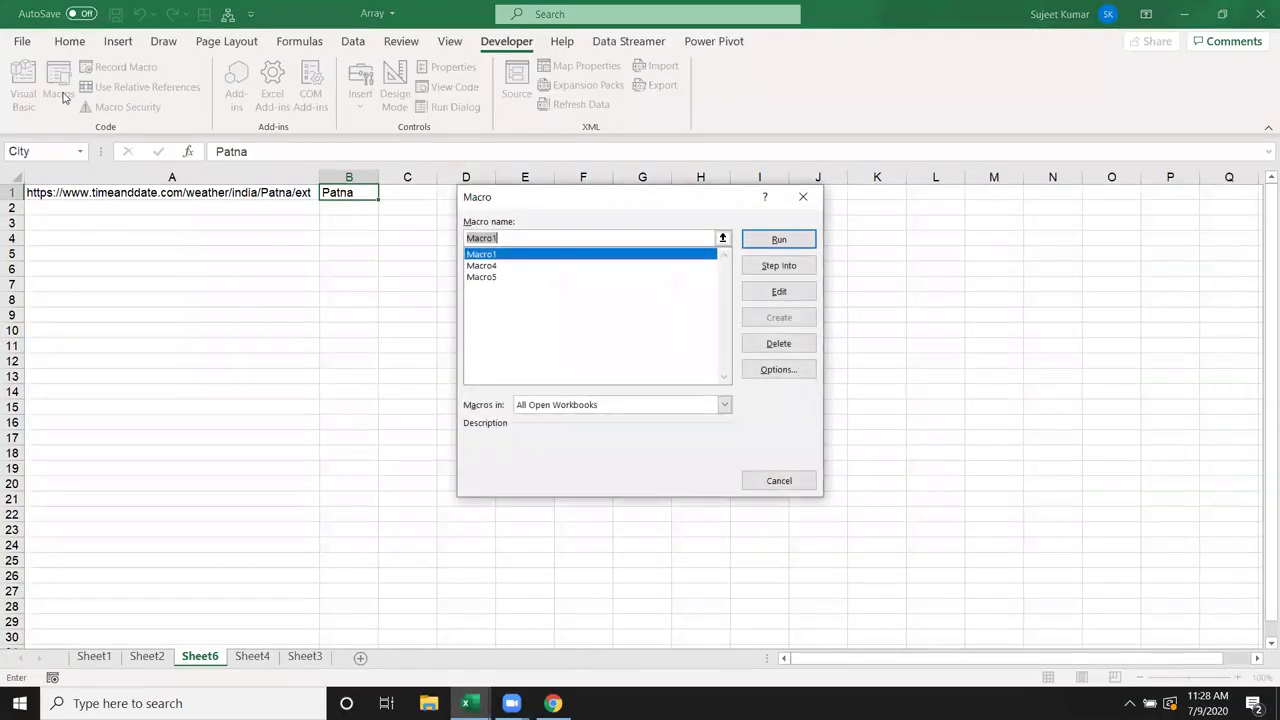
left_click(470, 277)
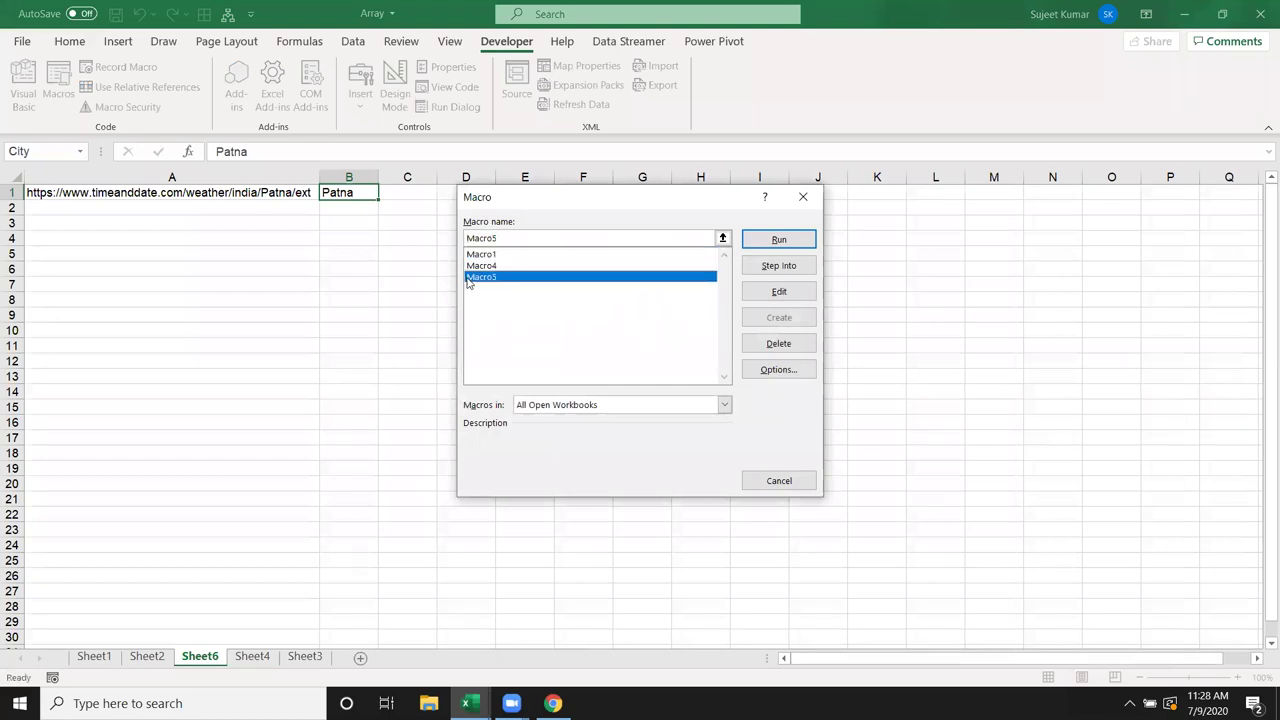
left_click(778, 239)
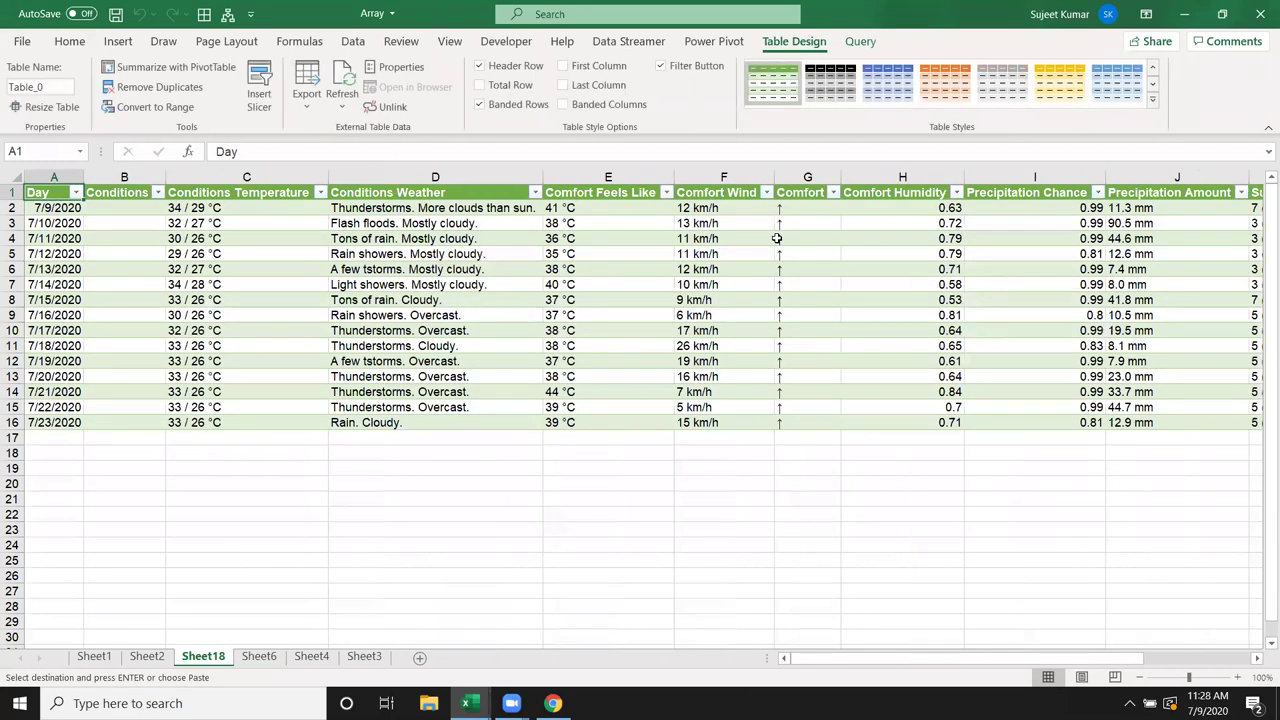
- Delete Sheet18 and change the city in B1 to Udaypur
right_click(210, 658)
left_click(255, 446)
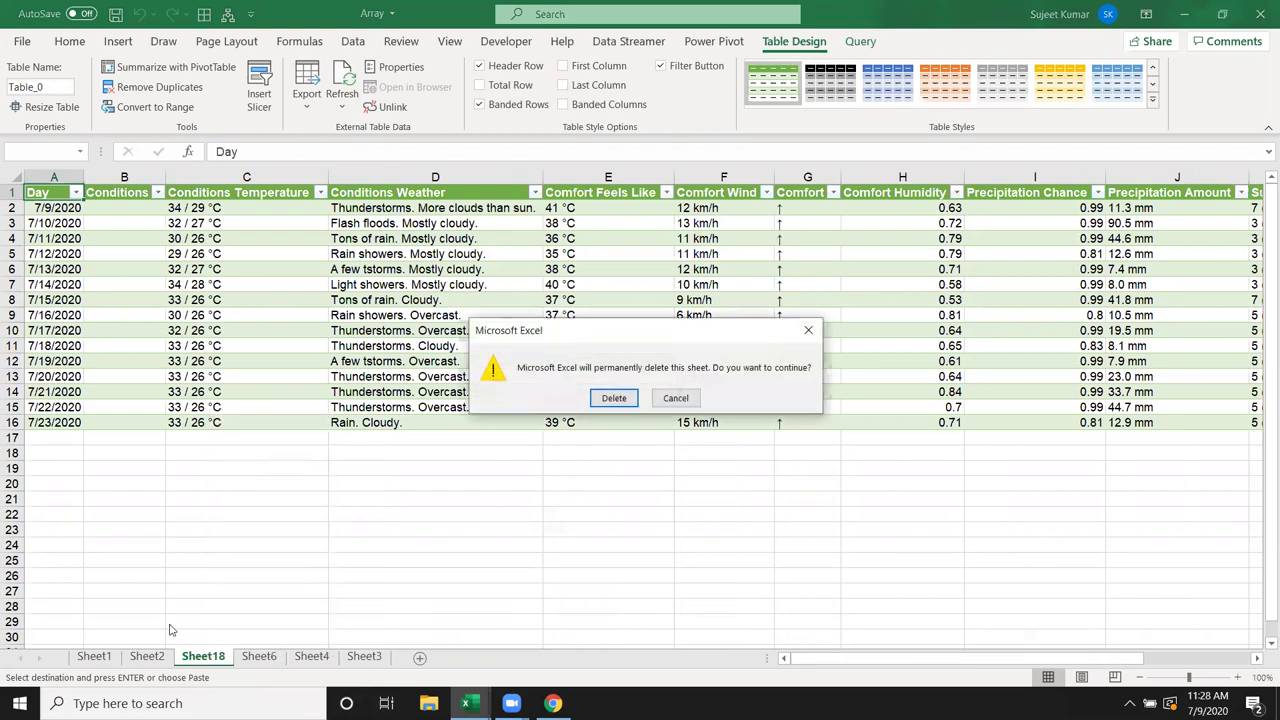
left_click(613, 399)
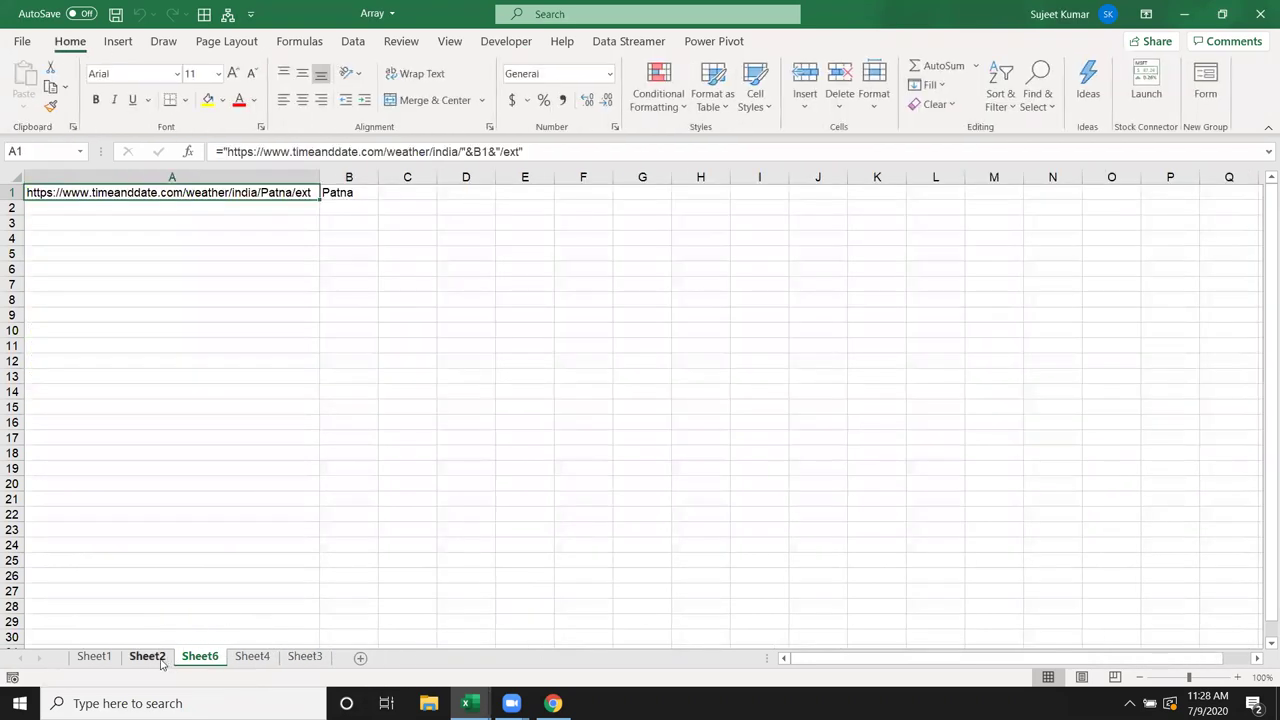
left_click(357, 193)
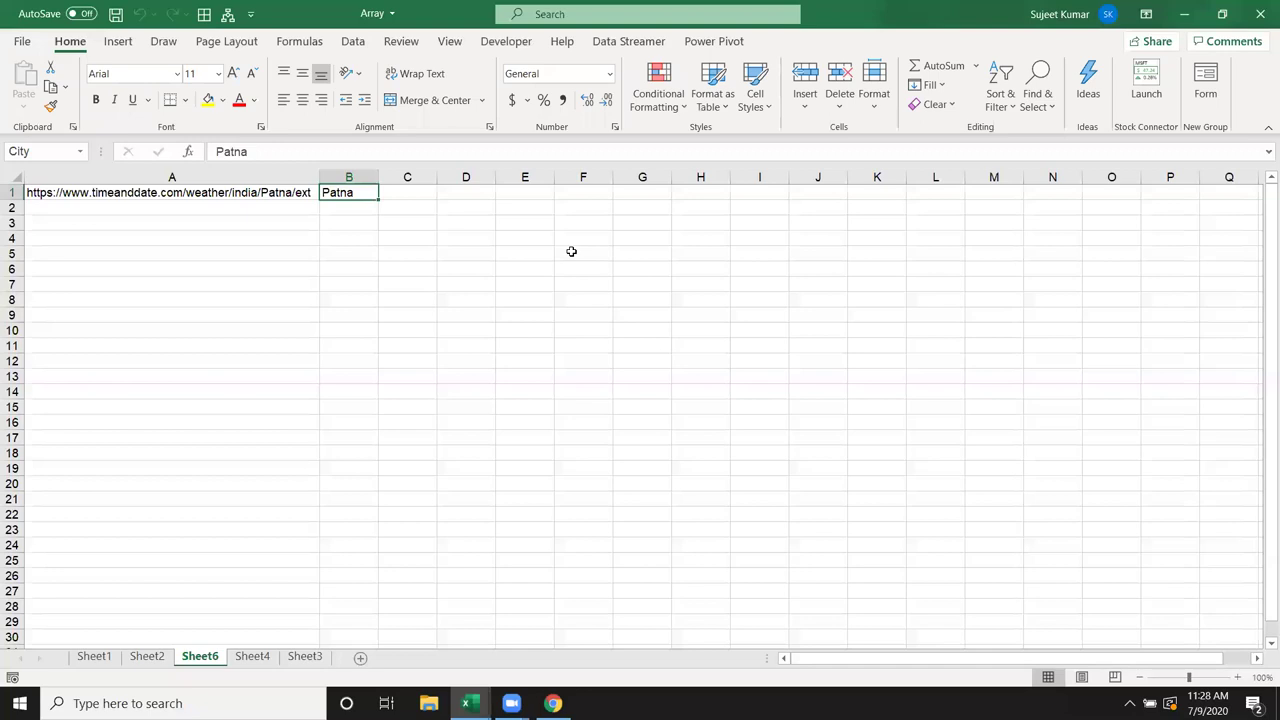
type("Udaypur")
key("Return")
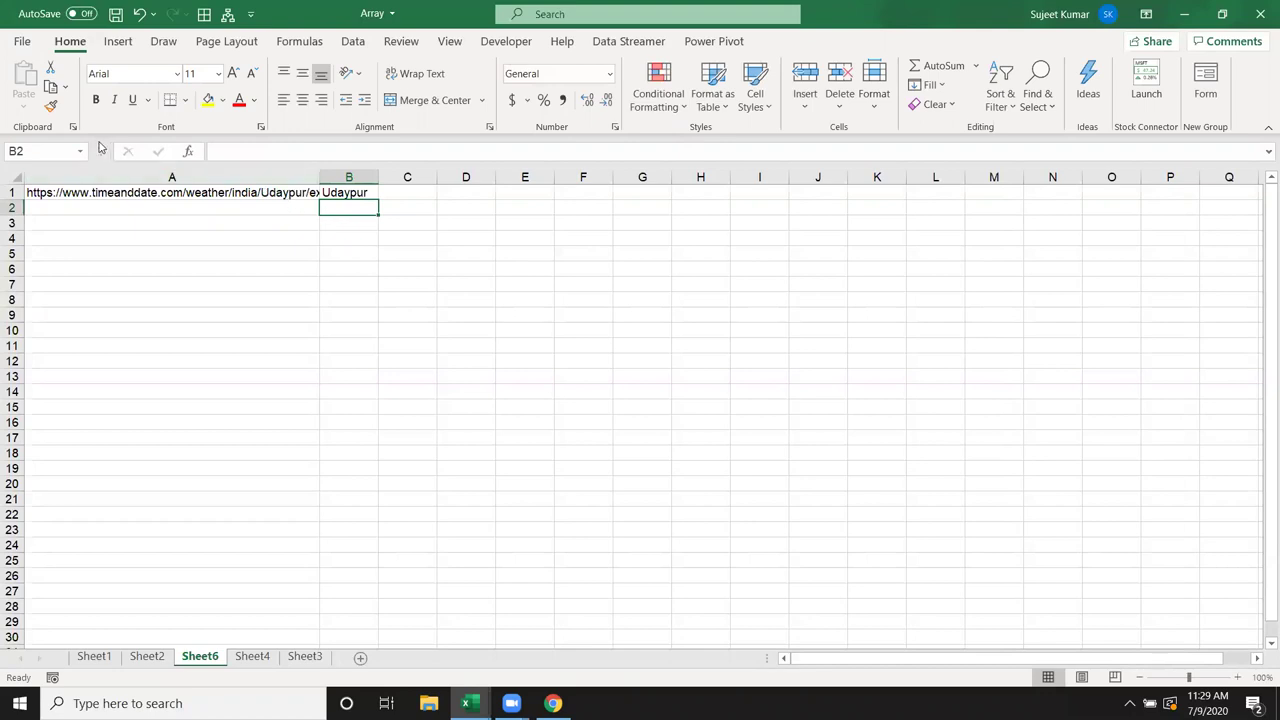
left_click(353, 45)
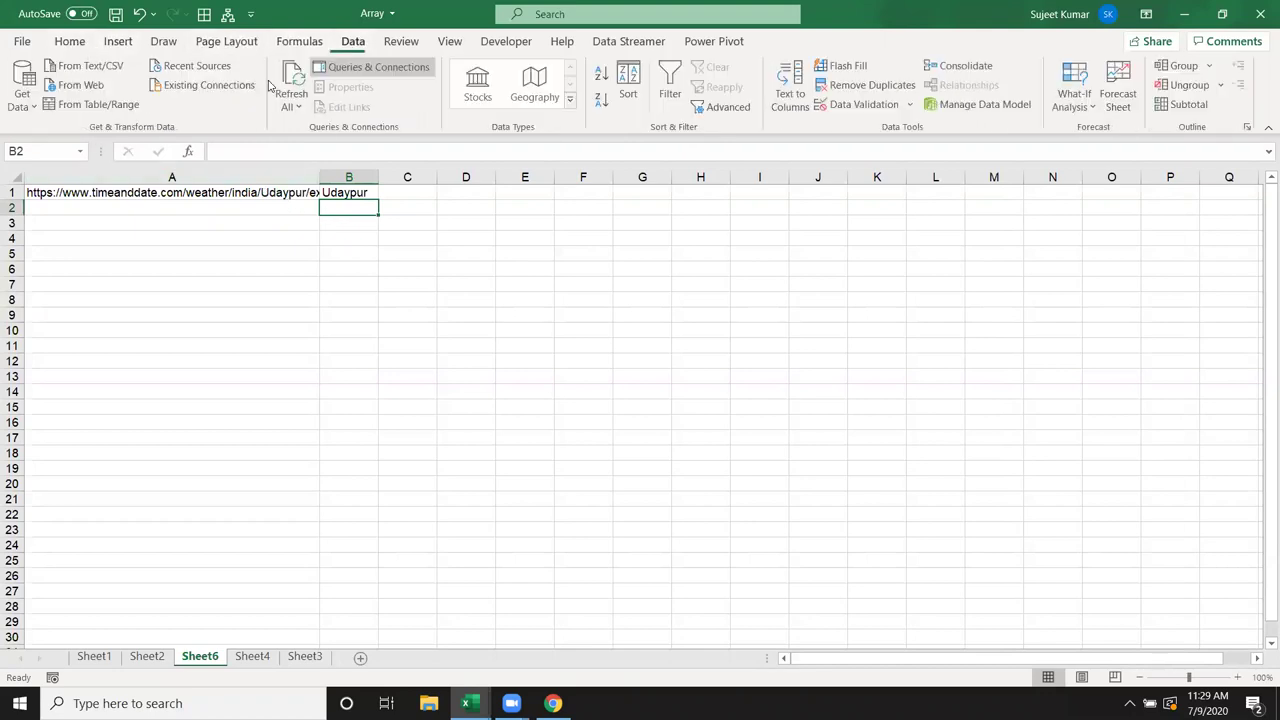
left_click(57, 89)
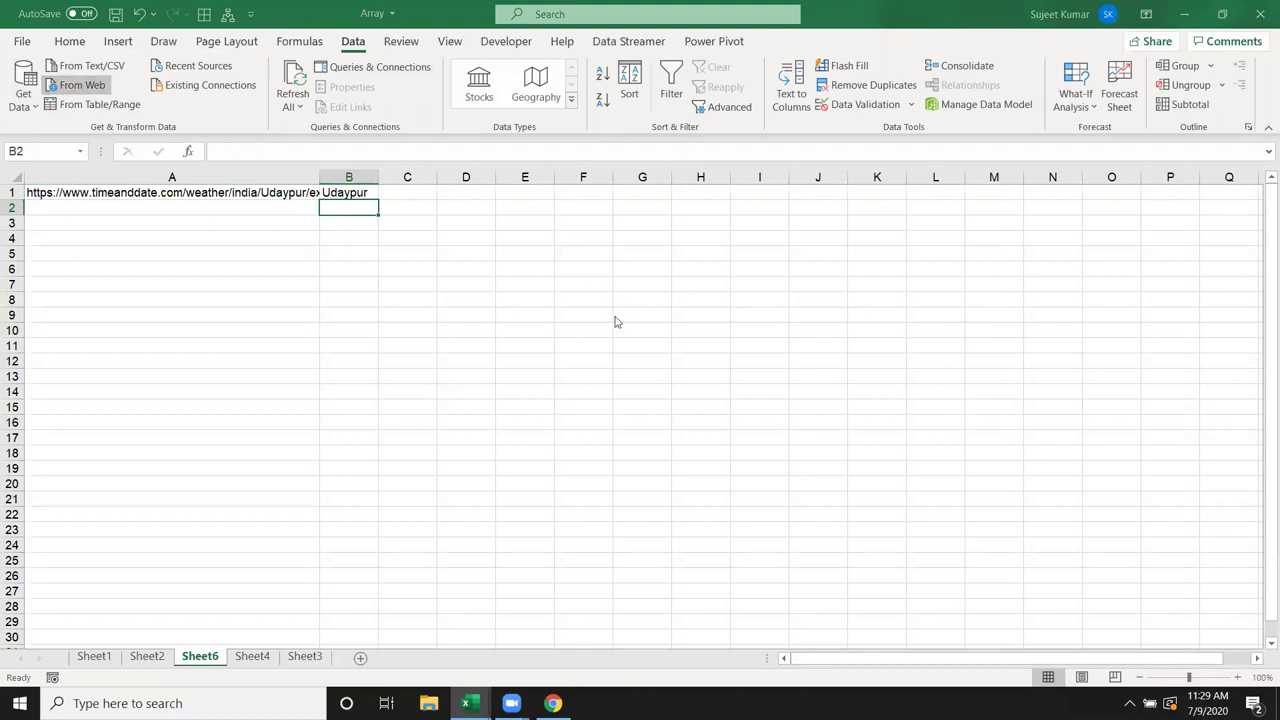
left_click(505, 41)
left_click(58, 88)
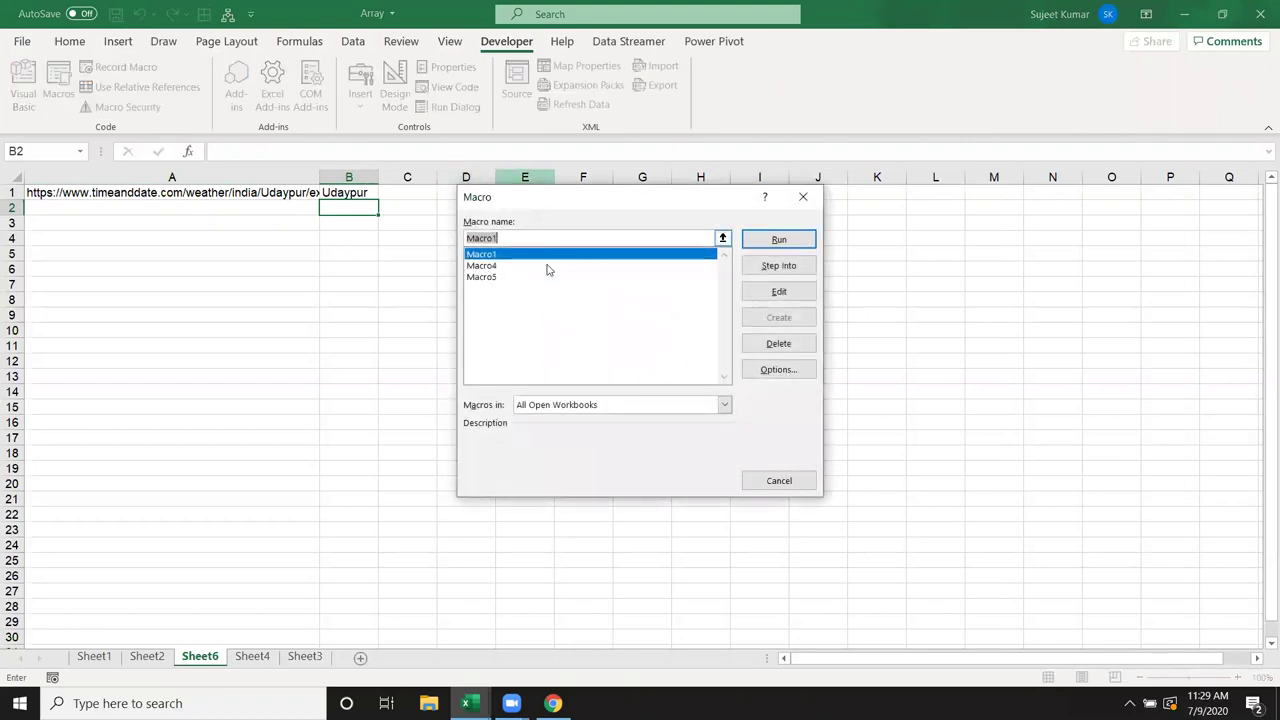
left_click(521, 277)
left_click(770, 242)
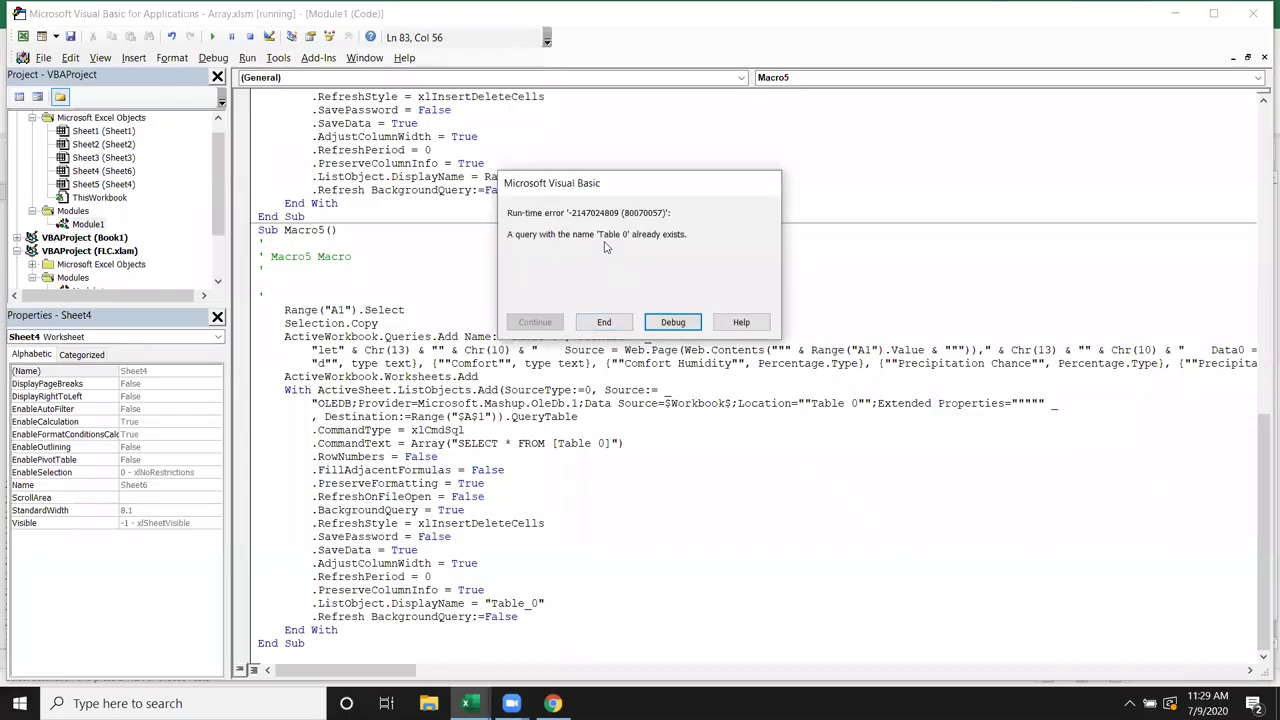
left_click(674, 322)
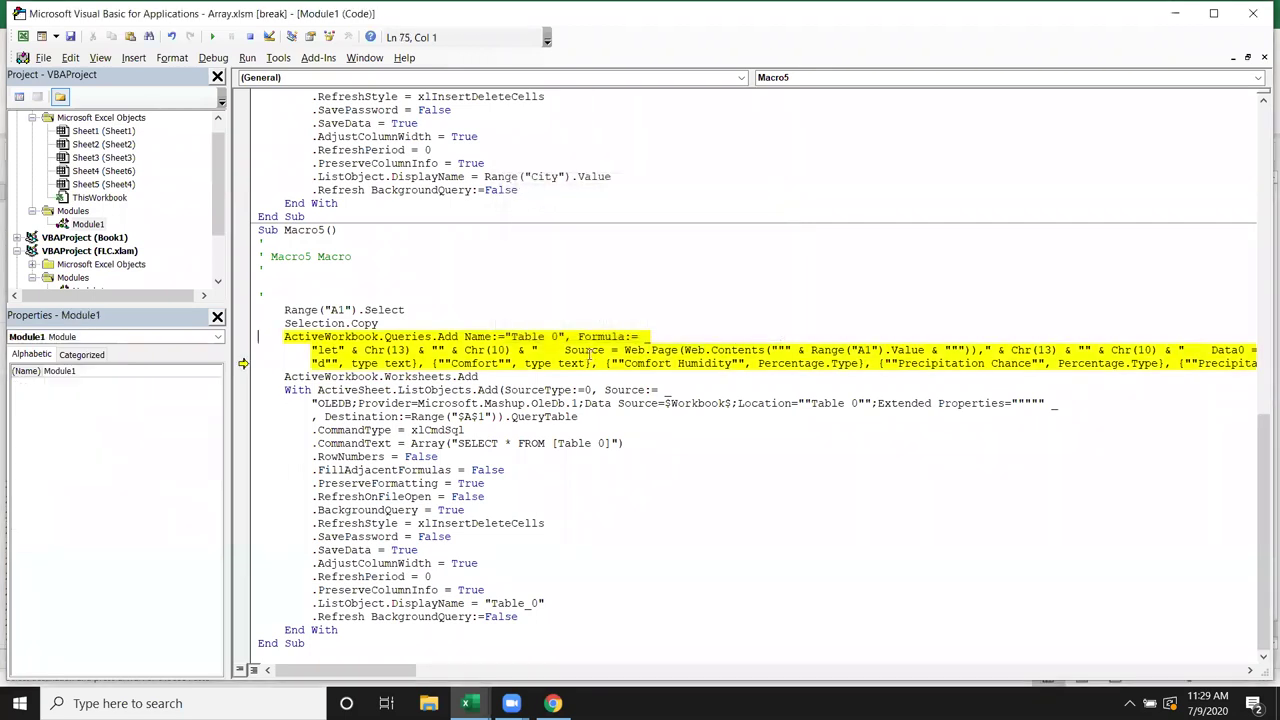
left_click(249, 37)
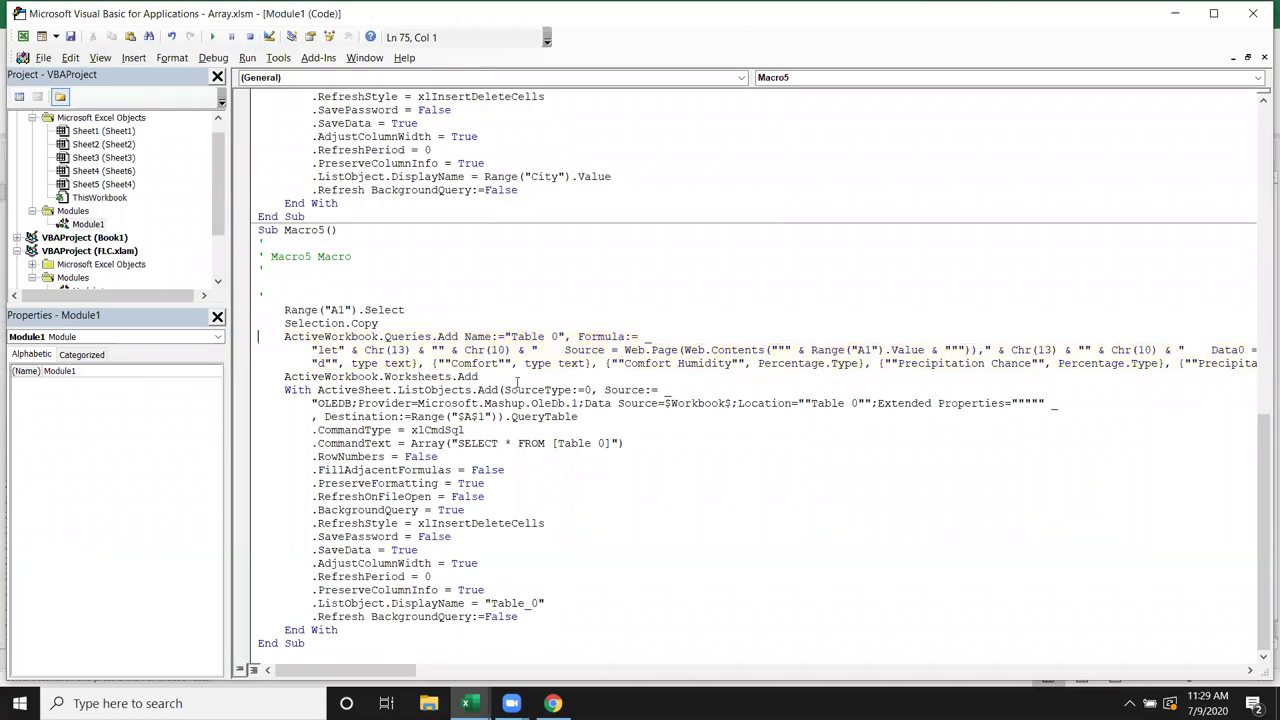
key("alt+F11")
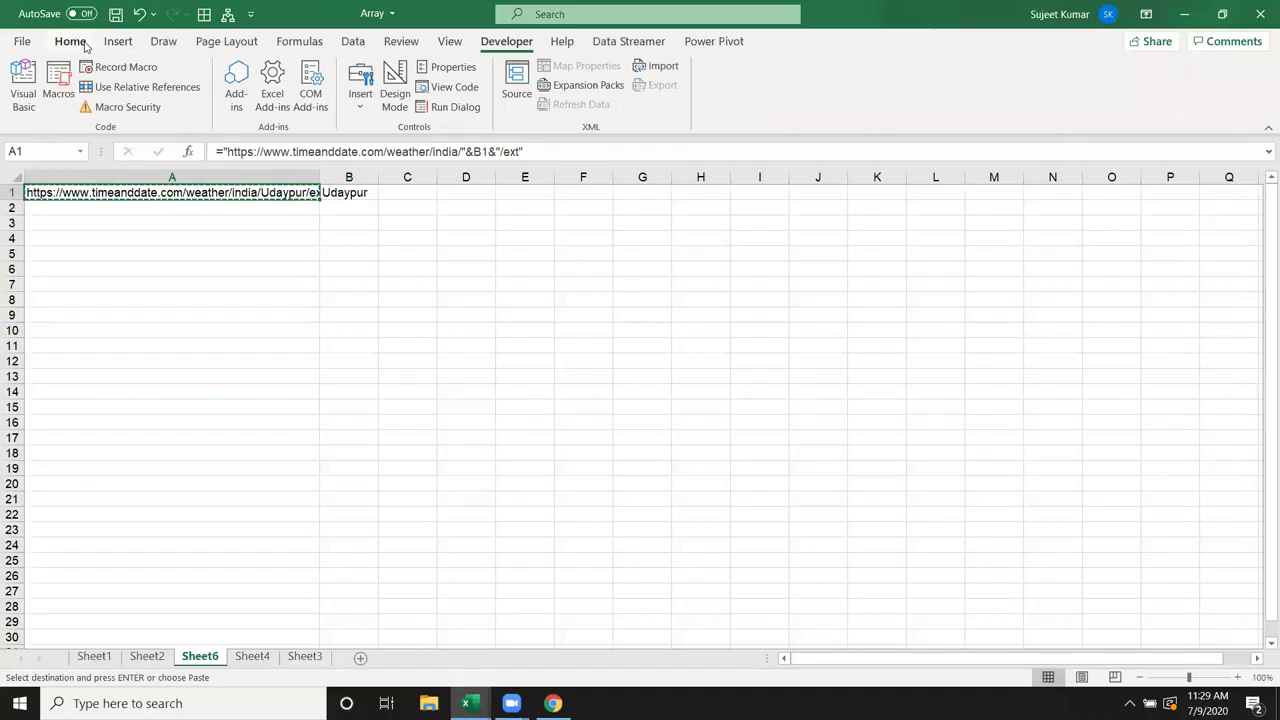
- Show the Data tab's Queries & Connections pane listing Table 0, then go to the VBA editor
left_click(86, 42)
left_click(510, 42)
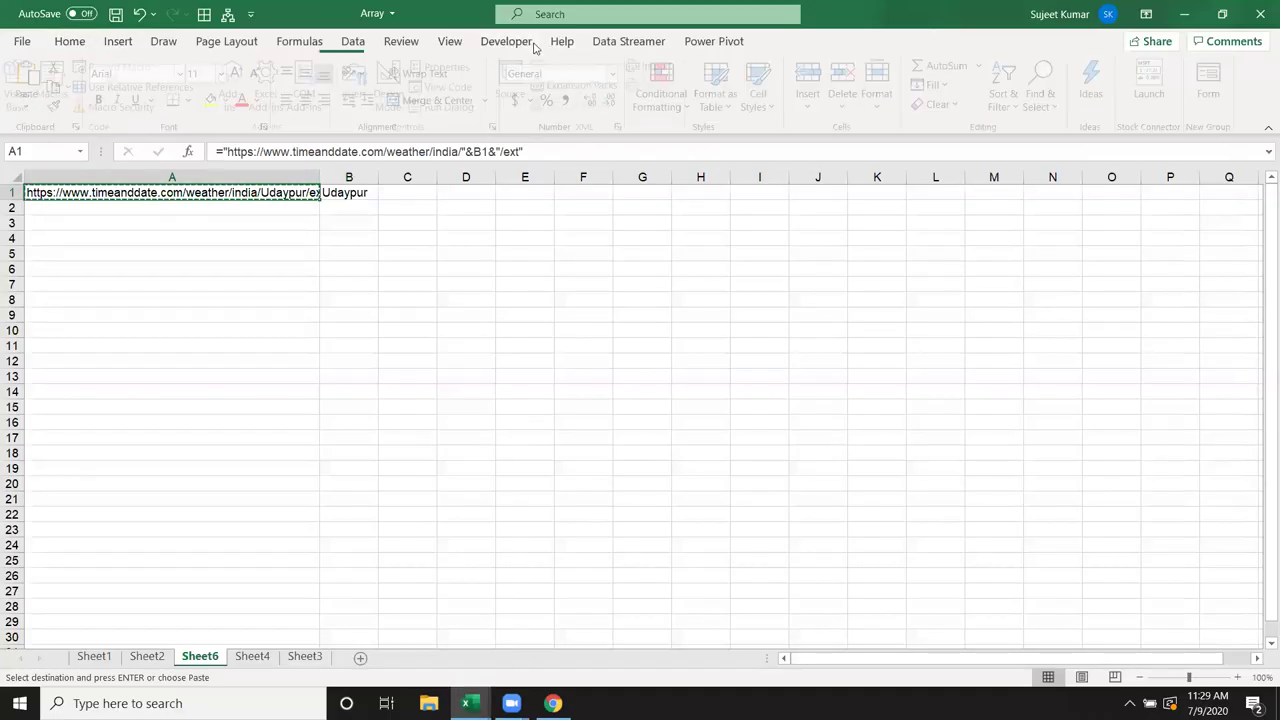
left_click(353, 42)
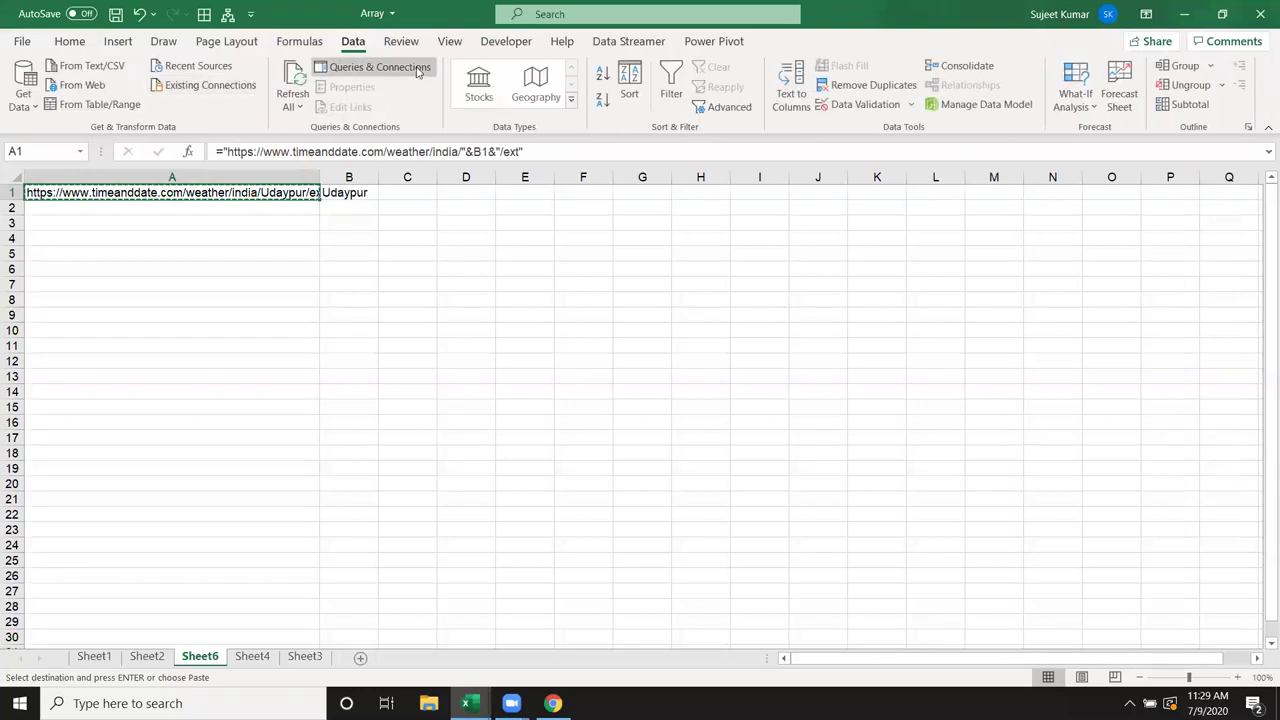
left_click(372, 67)
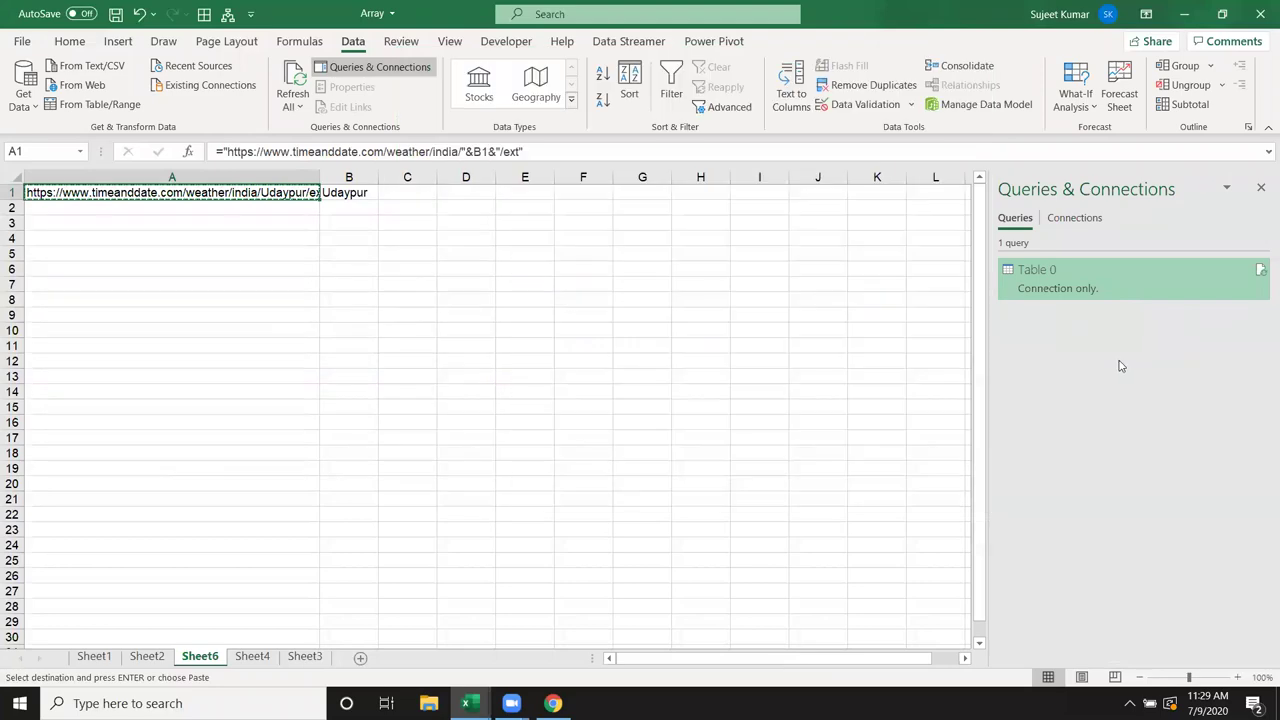
key("alt+F11")
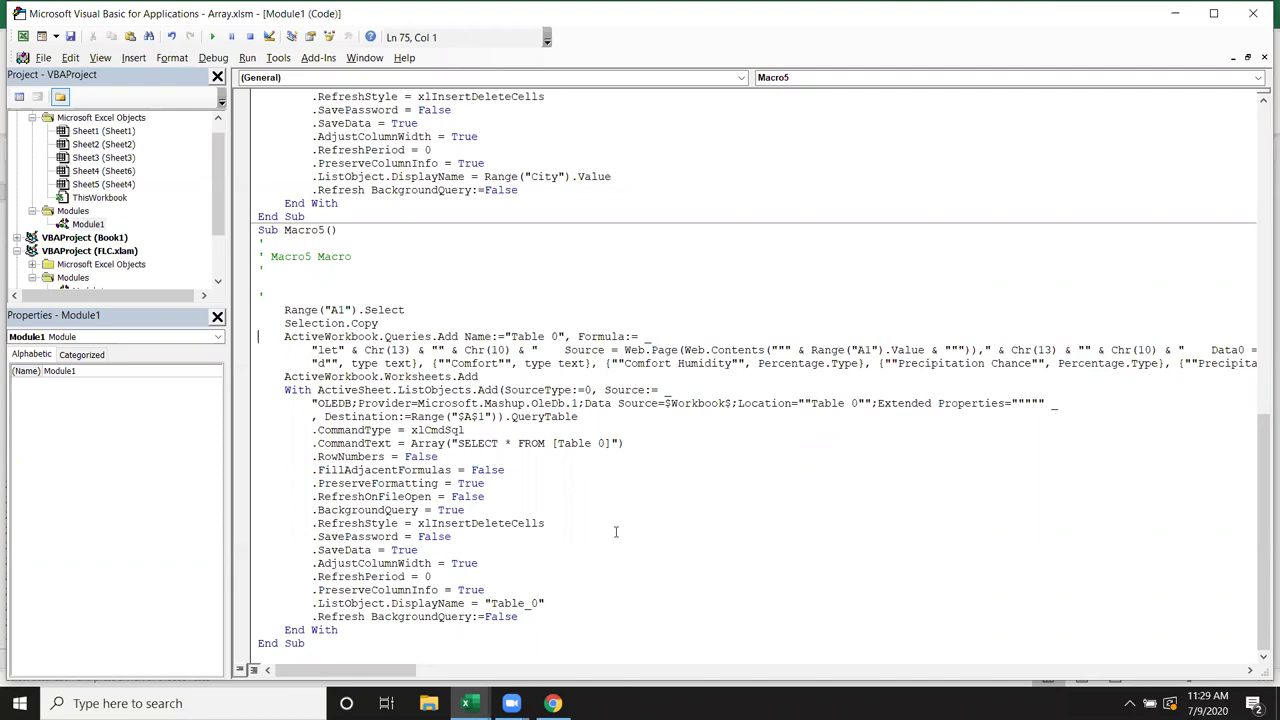
- Run Macro4 for Udaypur and debug its HTTP 404 run-time error
scroll(610, 523, "up", 5)
scroll(609, 522, "up", 1)
scroll(608, 522, "up", 1)
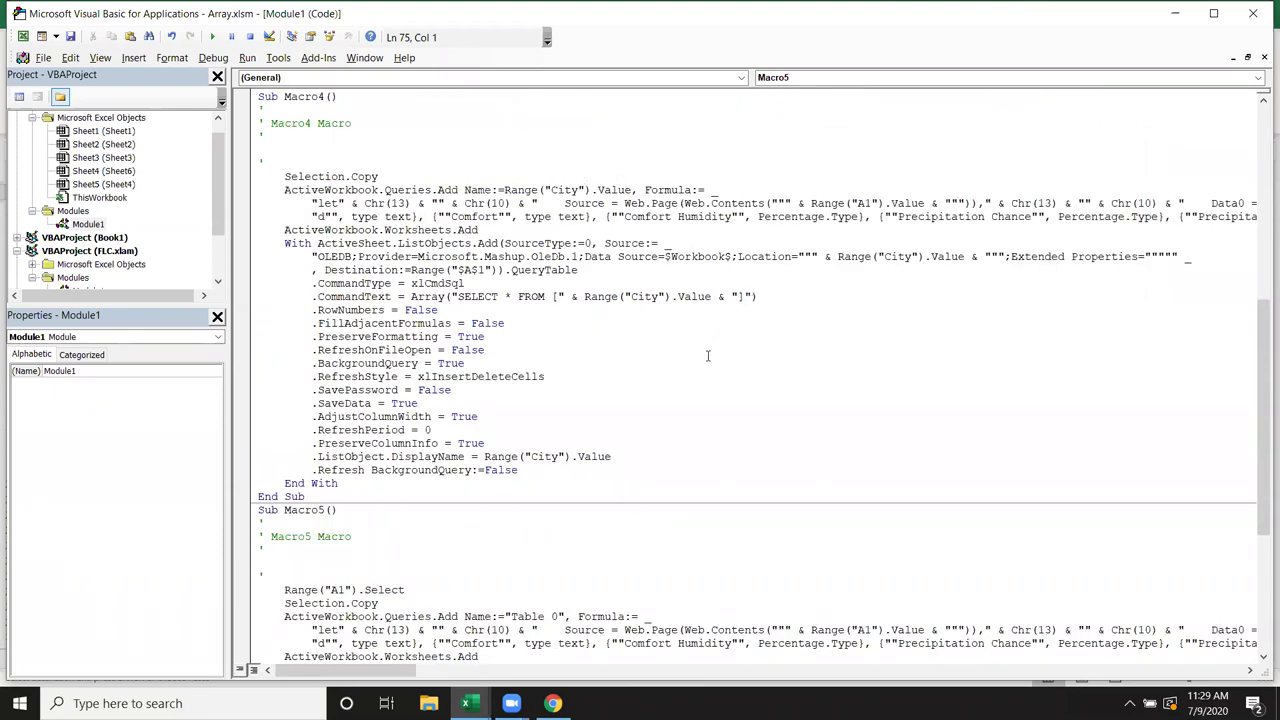
left_click(578, 454)
scroll(607, 375, "up", 1)
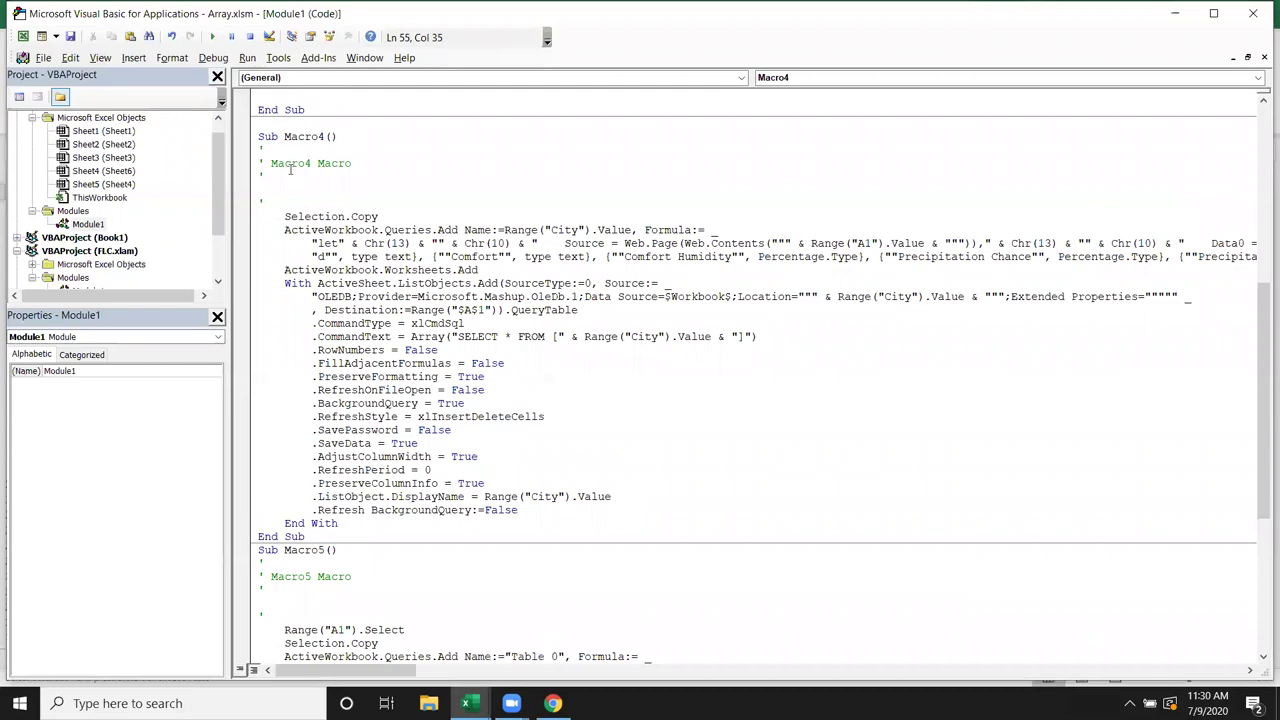
left_click(337, 283)
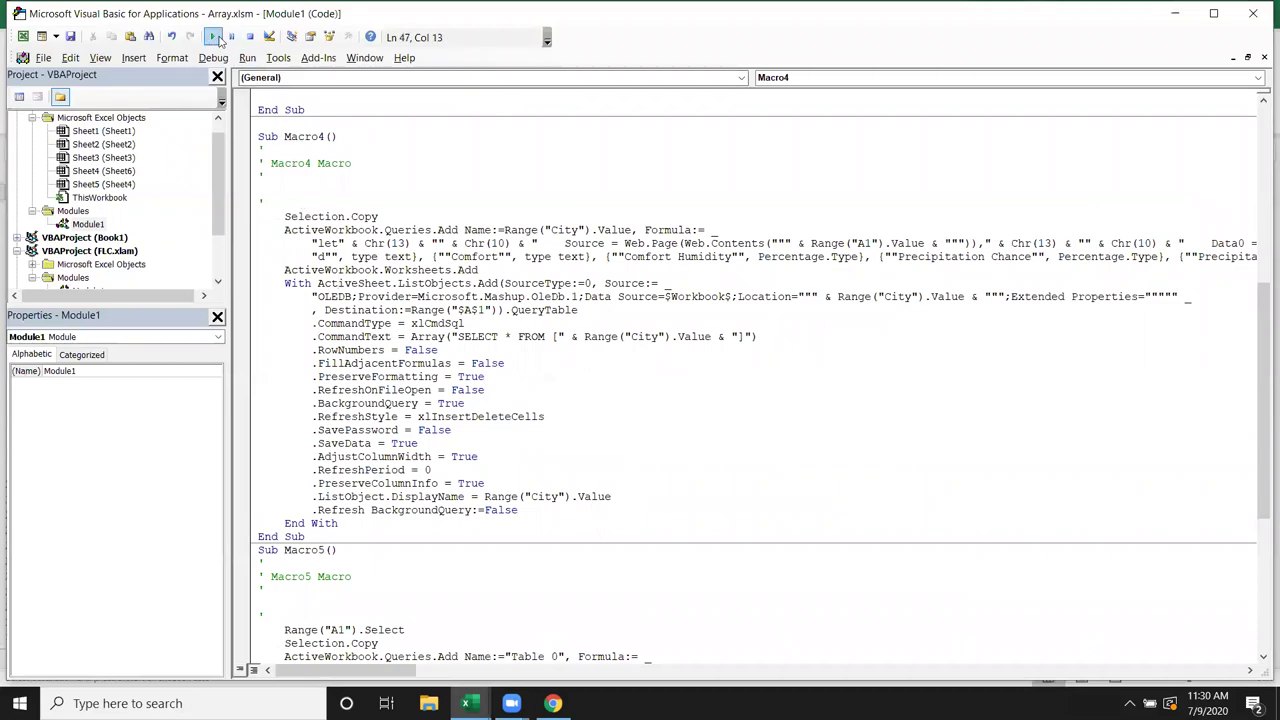
left_click(212, 37)
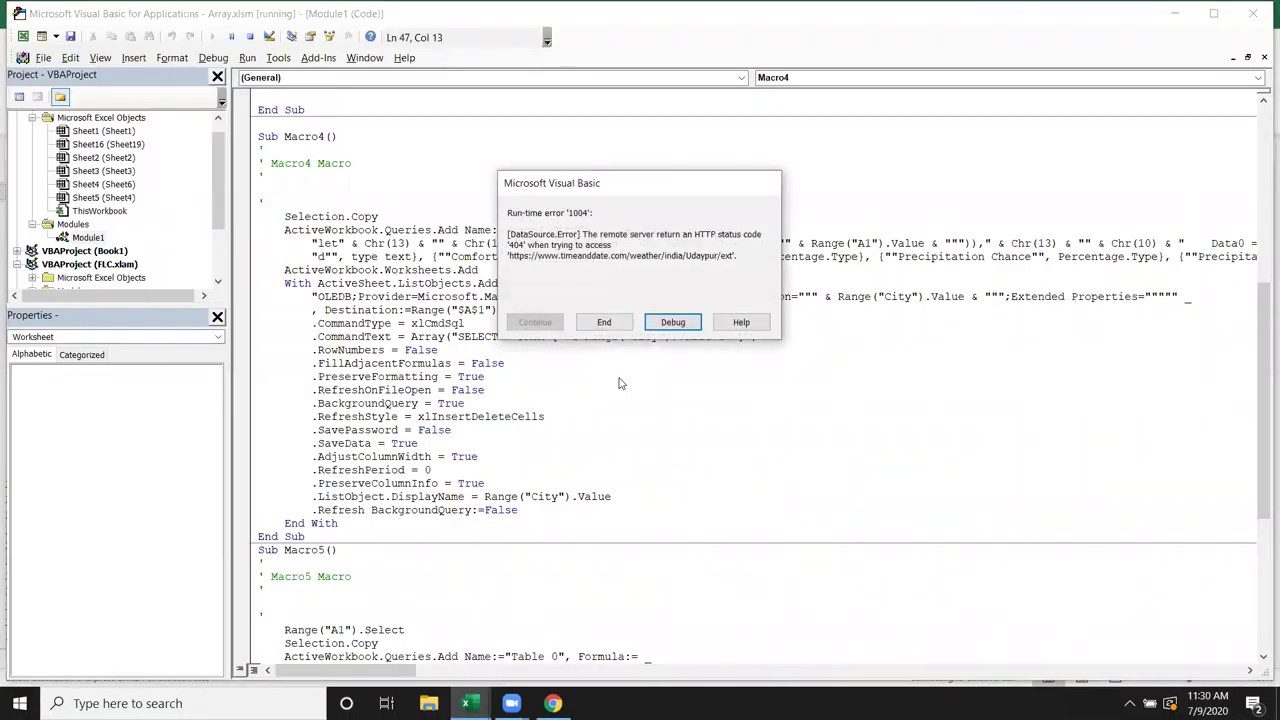
left_click(692, 321)
- Delete the failed Udaypur query
key("alt+F11")
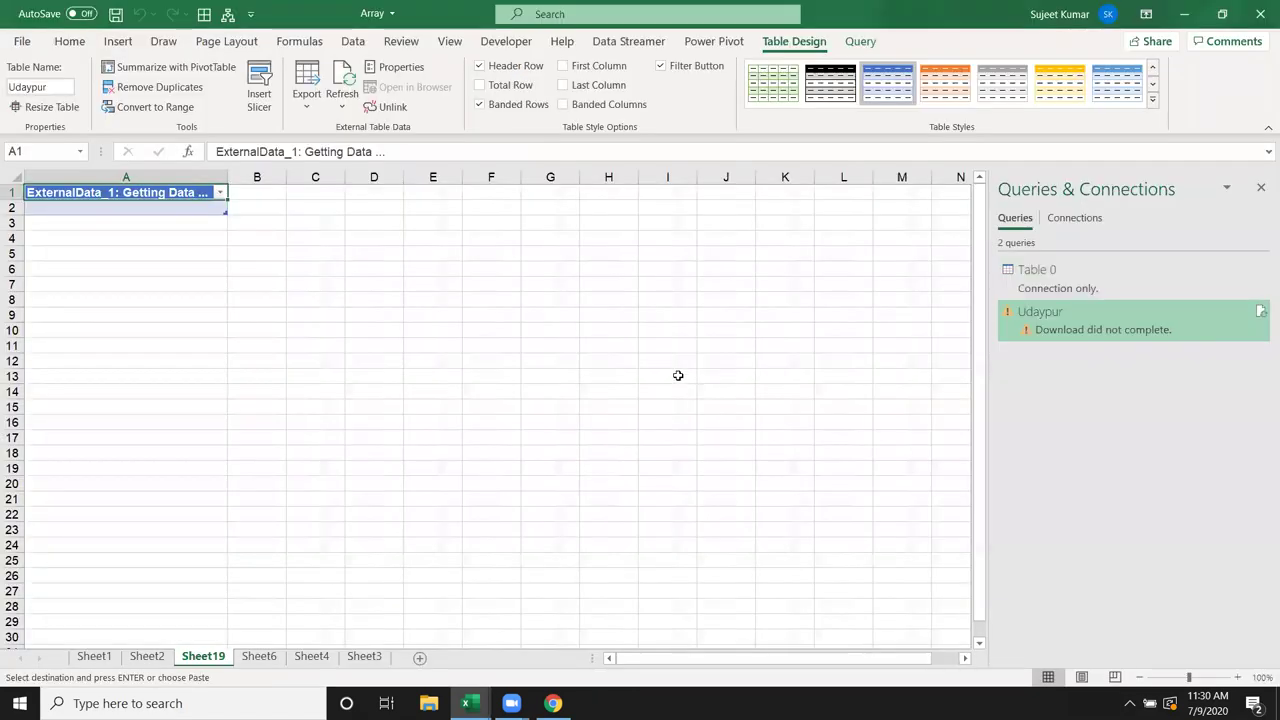
mouse_move(1097, 337)
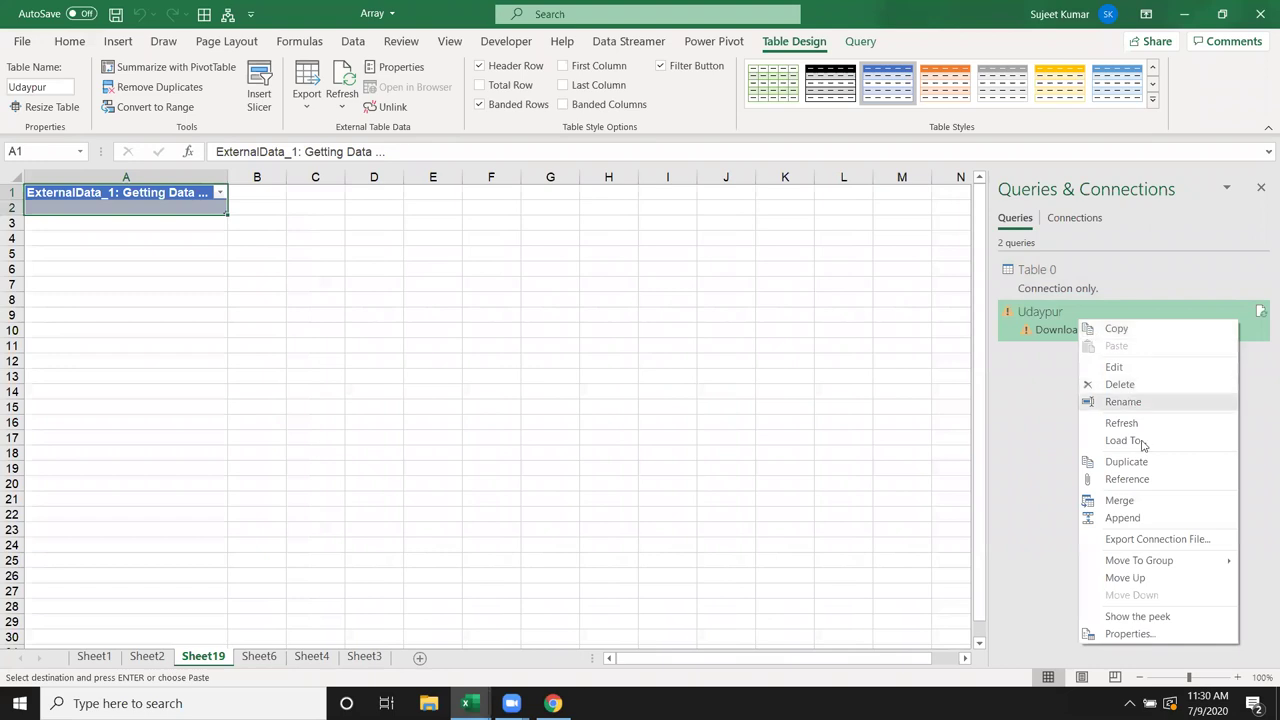
left_click(1120, 384)
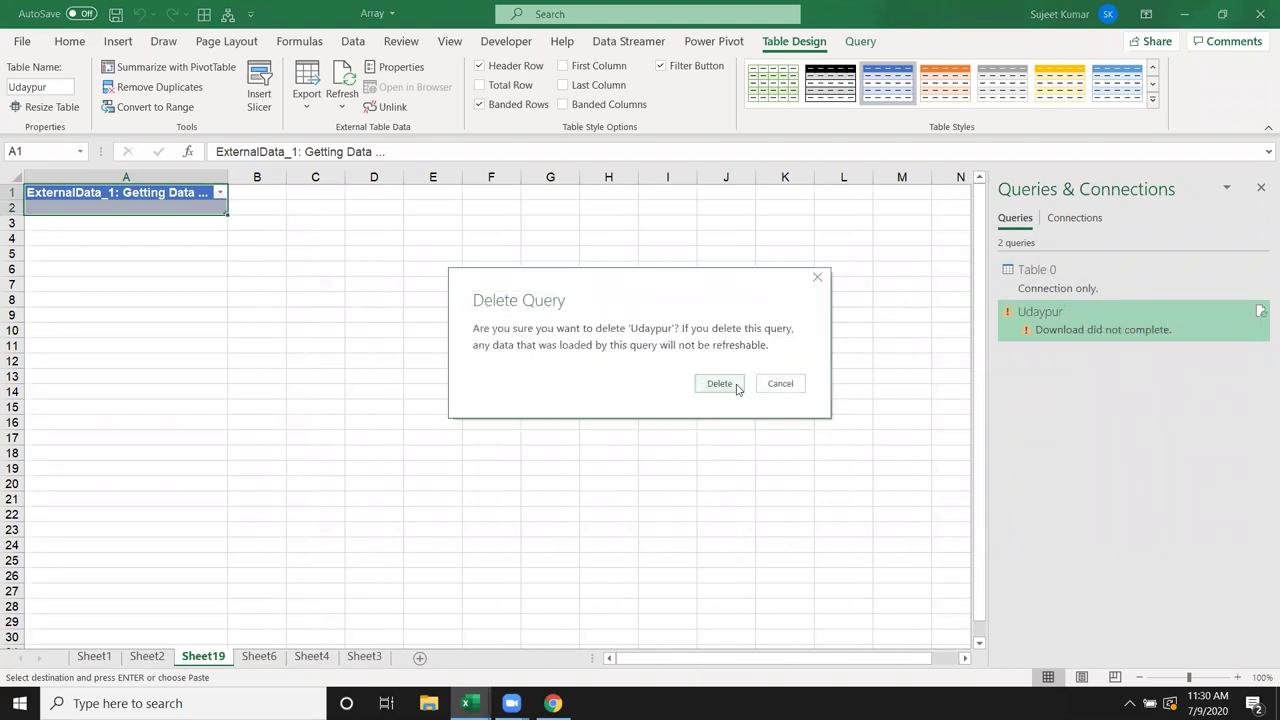
left_click(738, 387)
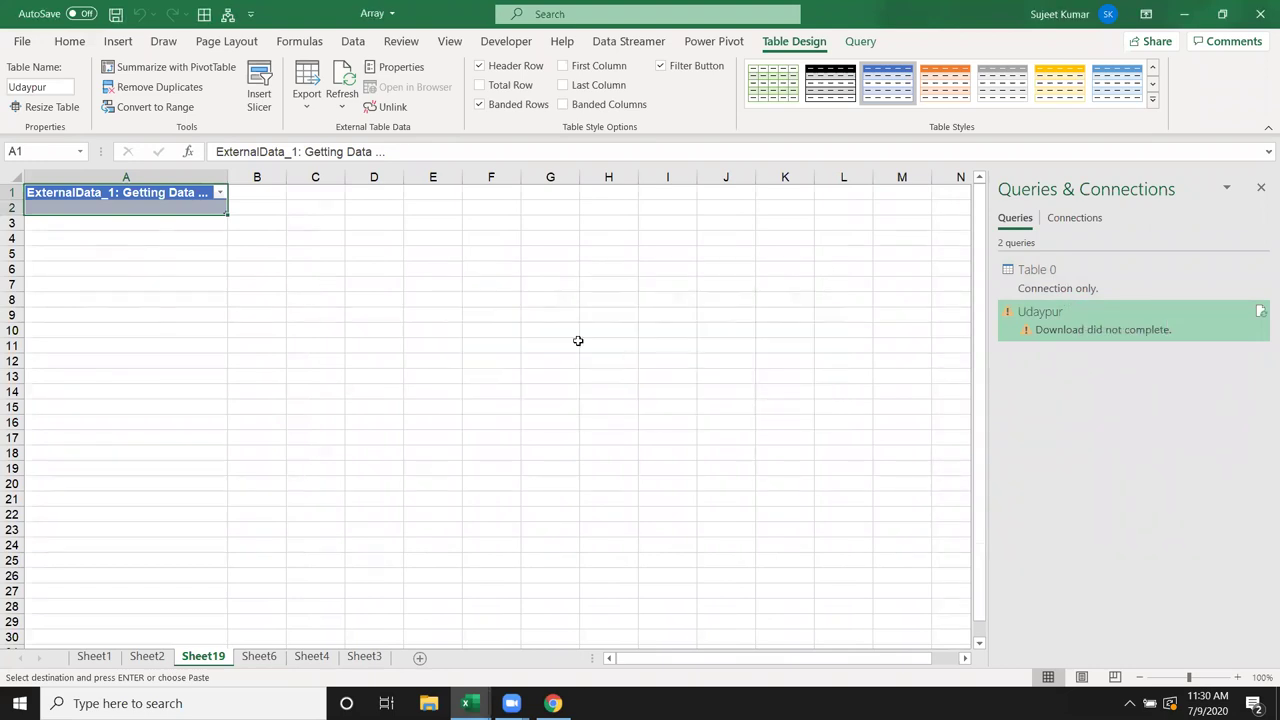
- Delete Sheet19, then copy the Udaypur URL in A1 on Sheet6
right_click(210, 657)
left_click(255, 443)
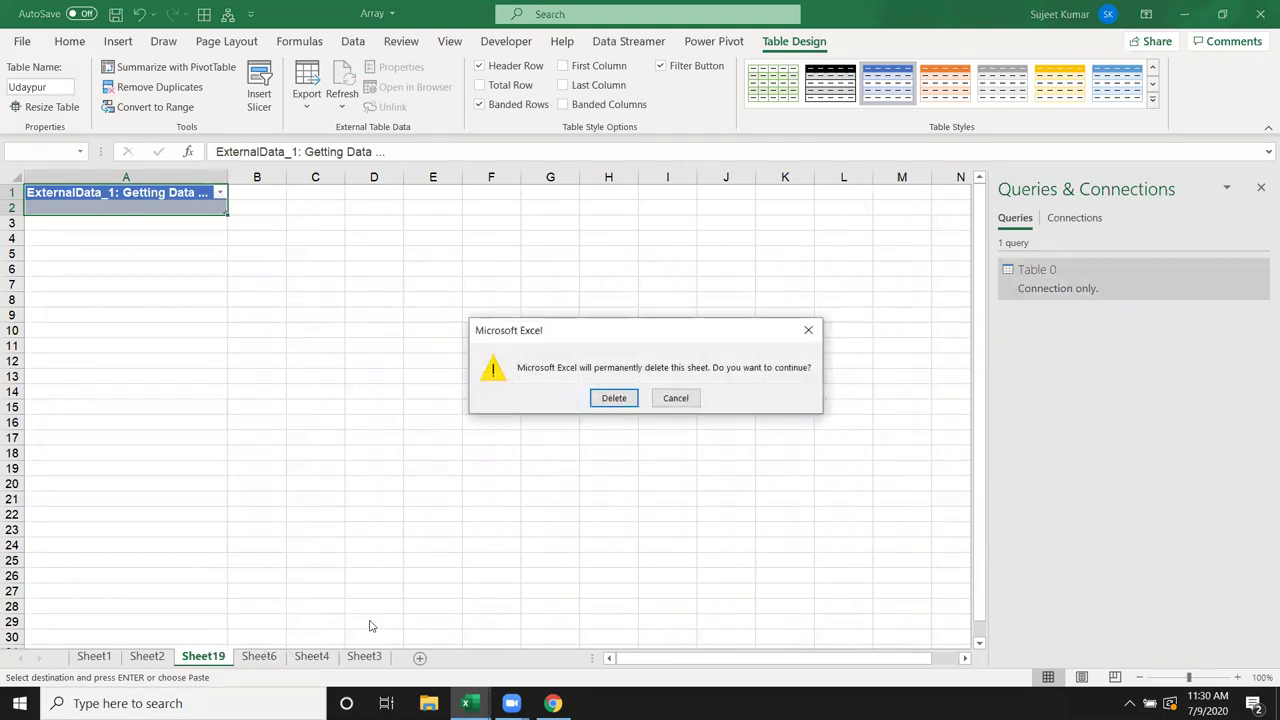
left_click(612, 398)
left_click(148, 657)
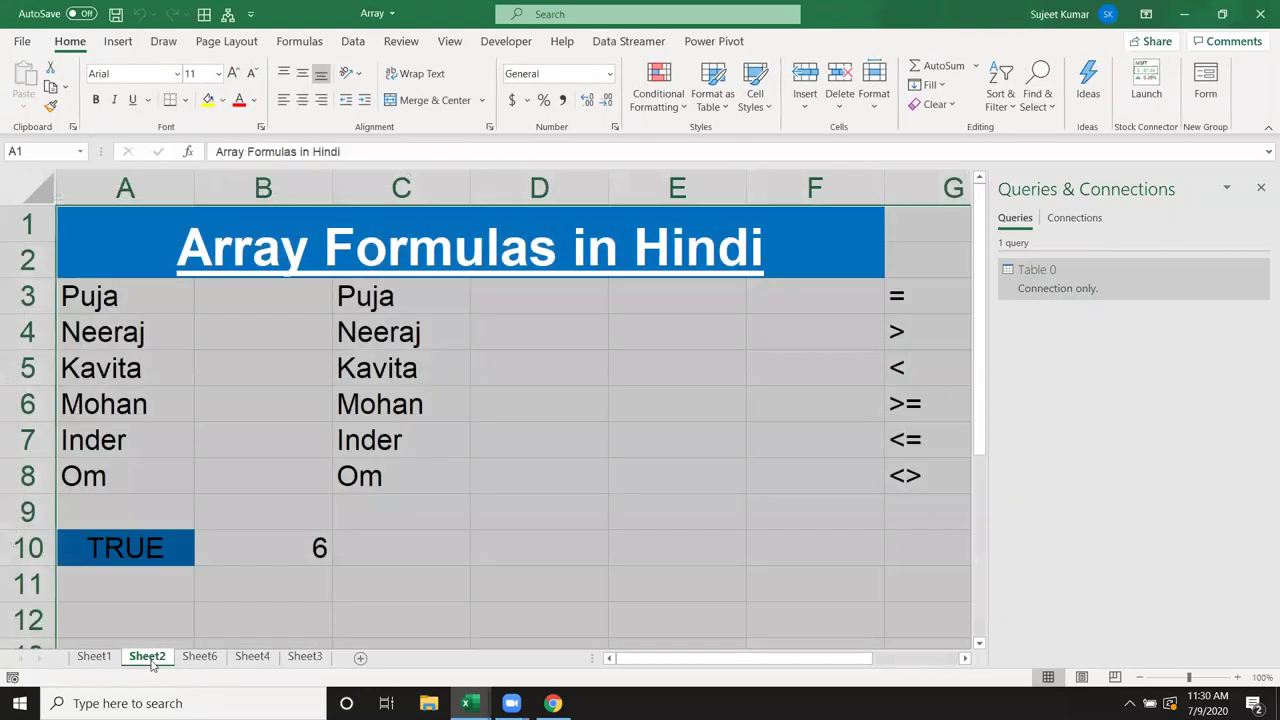
left_click(199, 657)
key("ctrl+c")
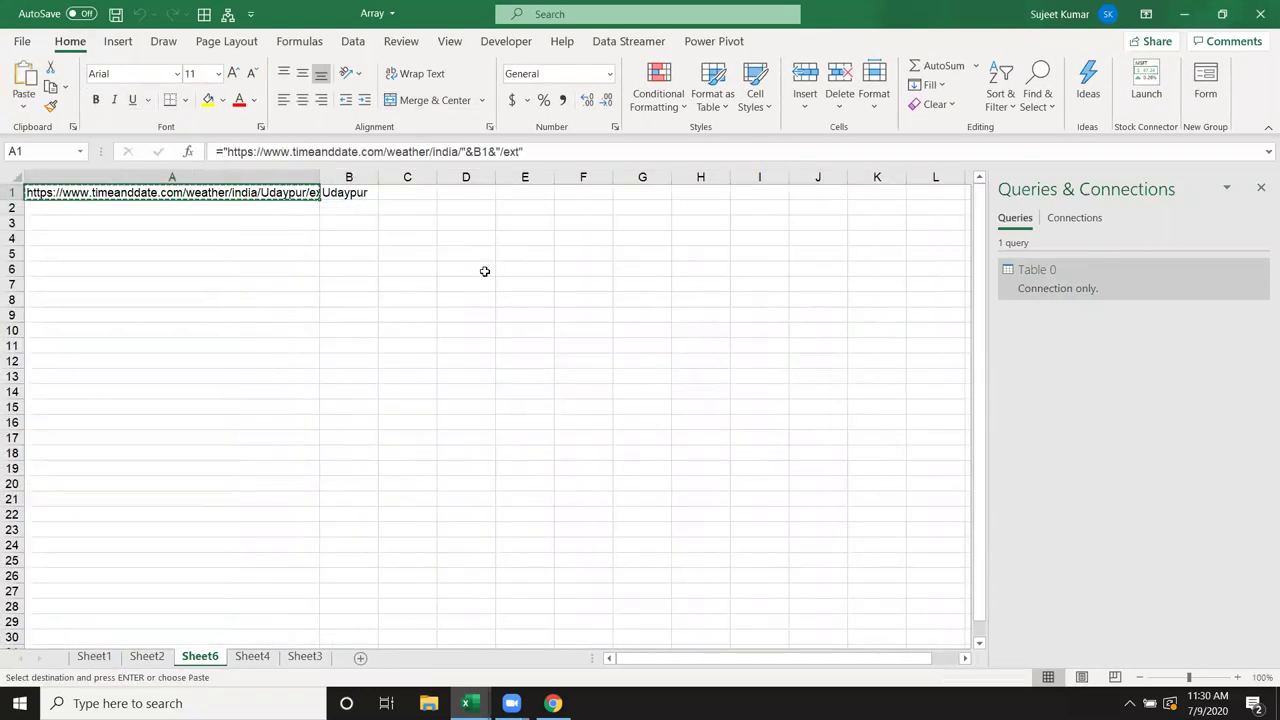
key("alt+F11")
key("alt+Tab")
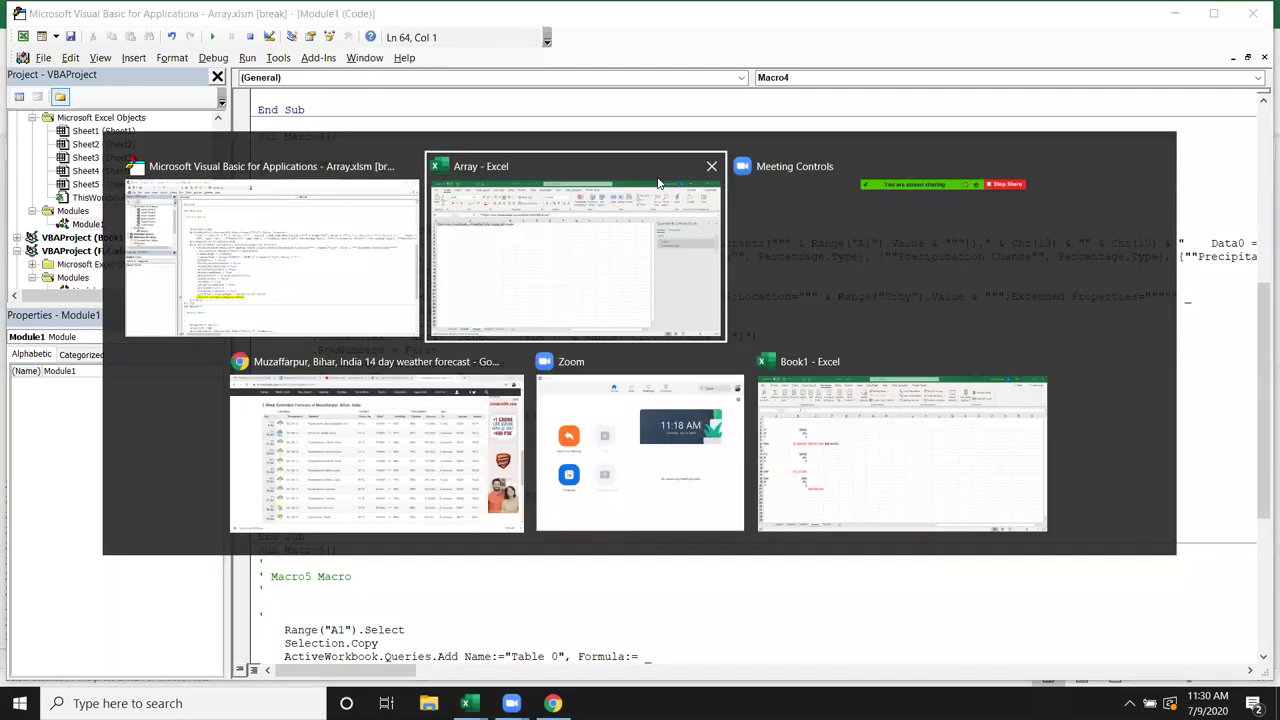
key("Tab")
key("Tab")
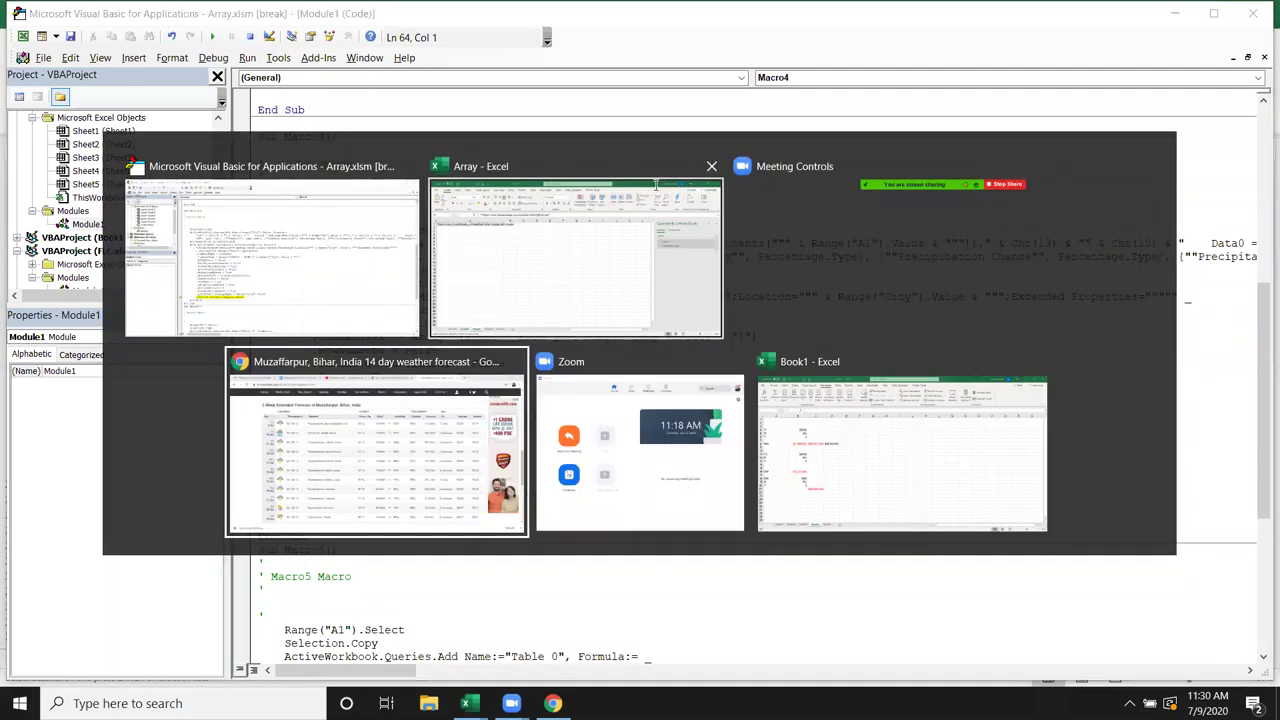
type("https://www.timeanddate.com/weather/India/Udaypur/ext")
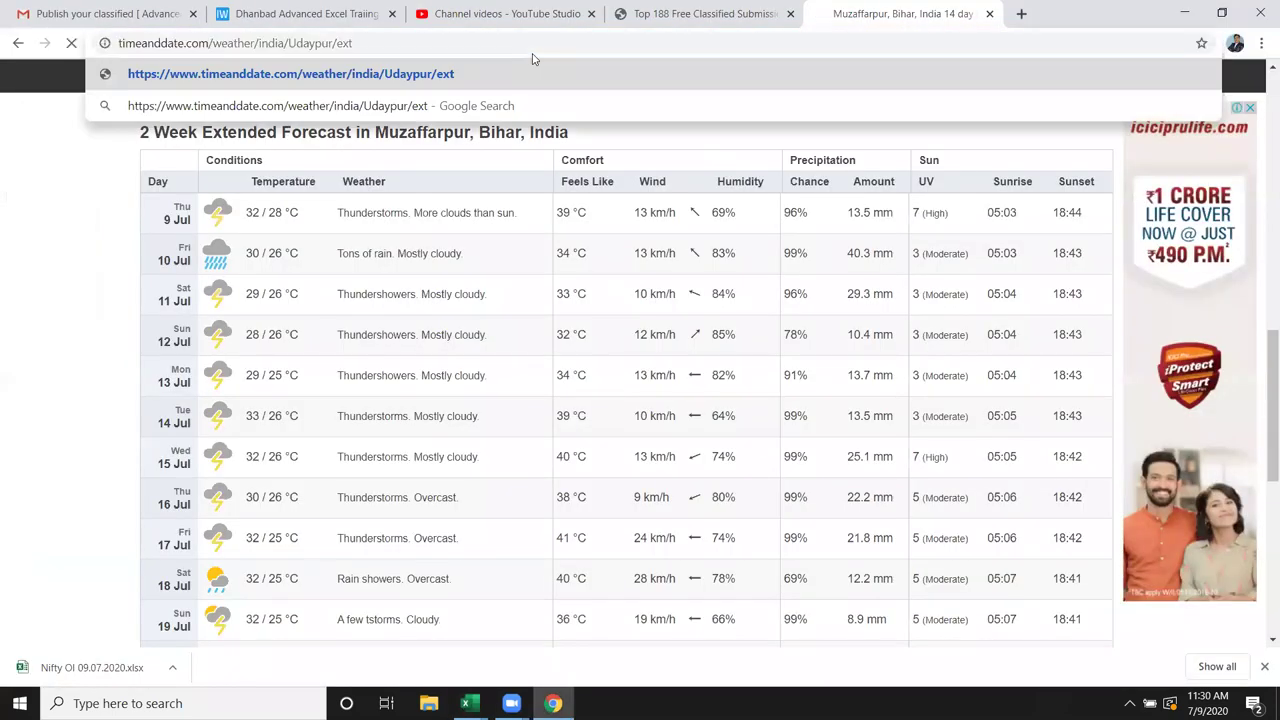
key("Return")
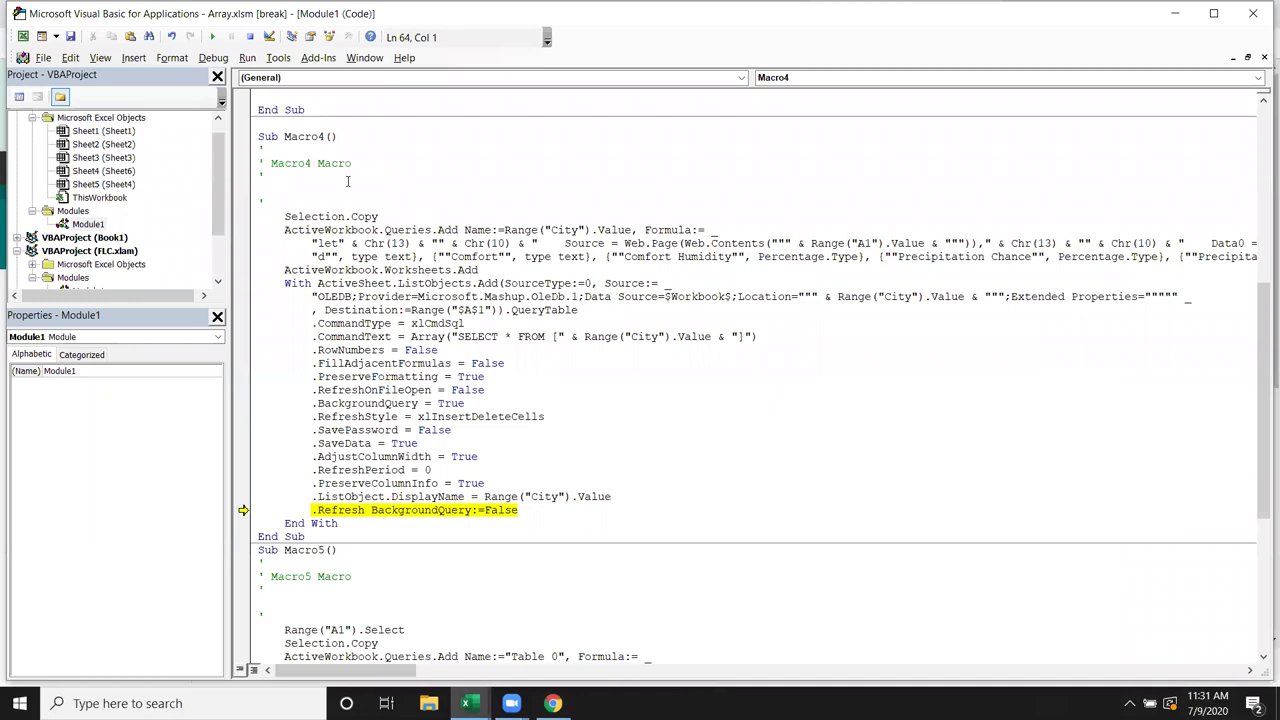
- Reset the halted Macro4 run and switch back to the Excel workbook
left_click(249, 36)
key("alt+Tab")
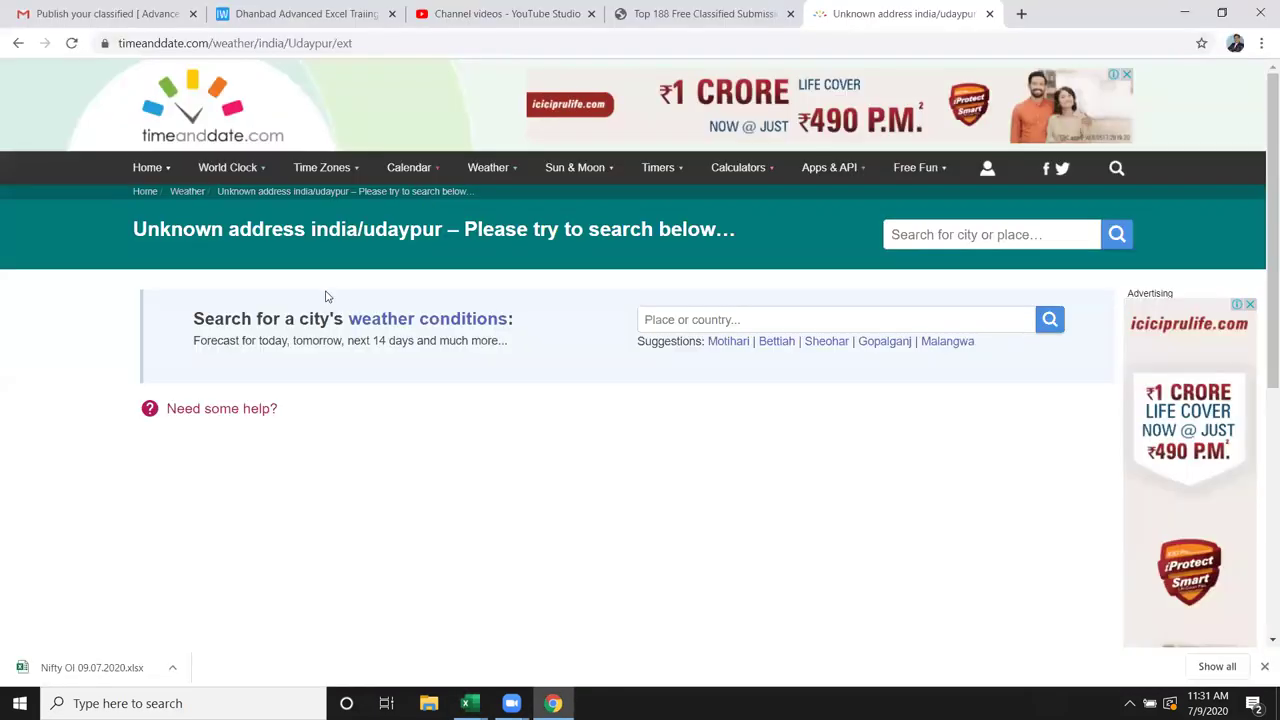
key("alt+Tab")
key("alt+Tab")
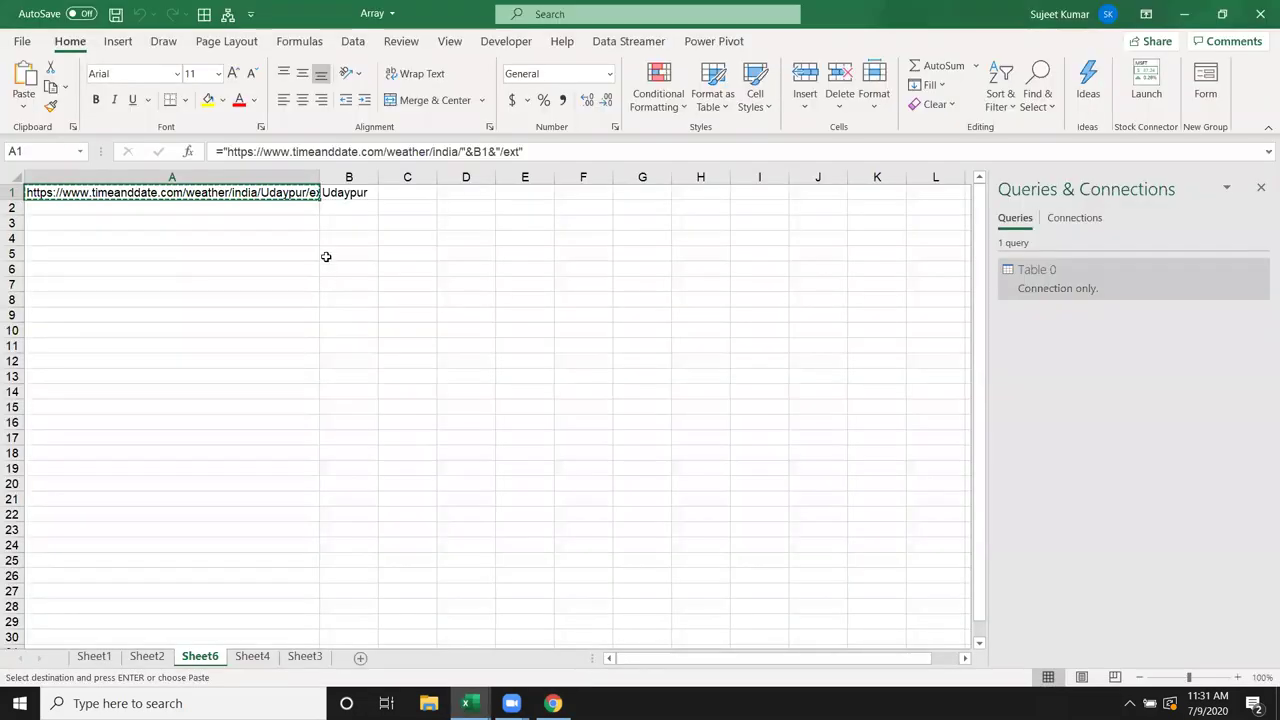
- Change the city in B1 to Jaipur
left_click(335, 193)
key("BackSpace")
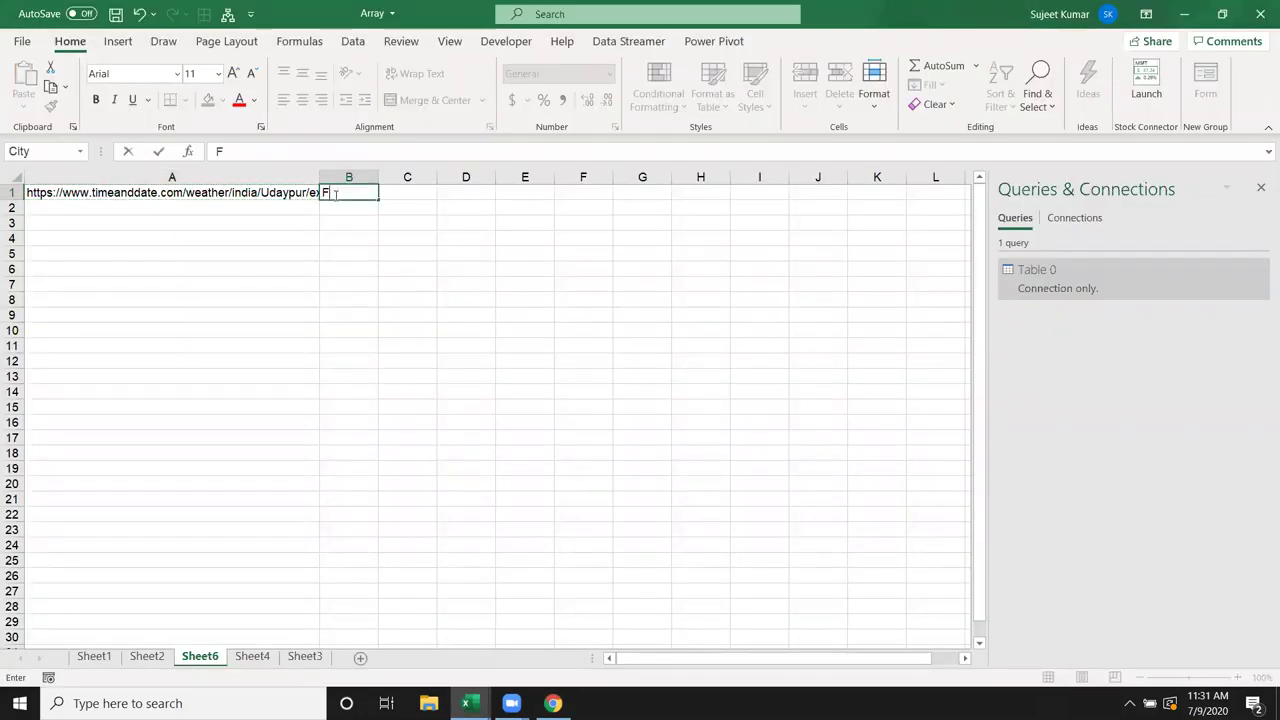
type("Jai")
type("pur")
key("Return")
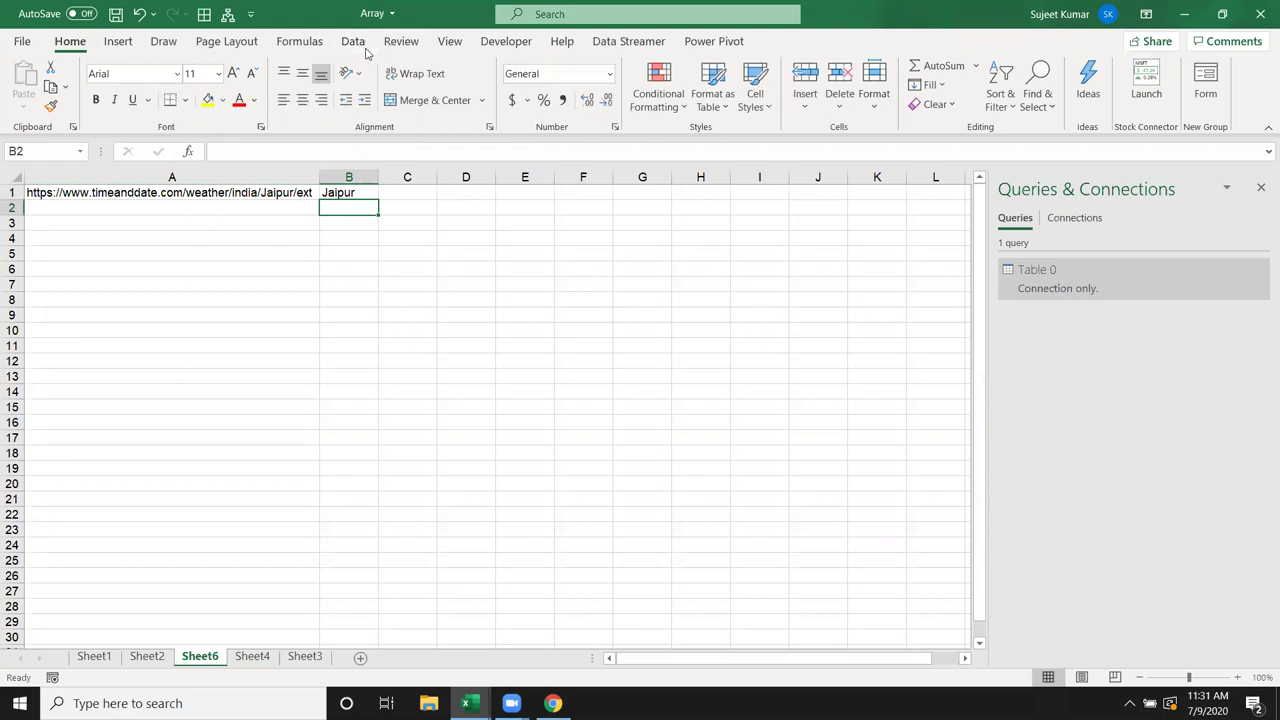
- Run Macro1 from Developer > Macros and debug its 'Table 0 already exists' error
left_click(483, 41)
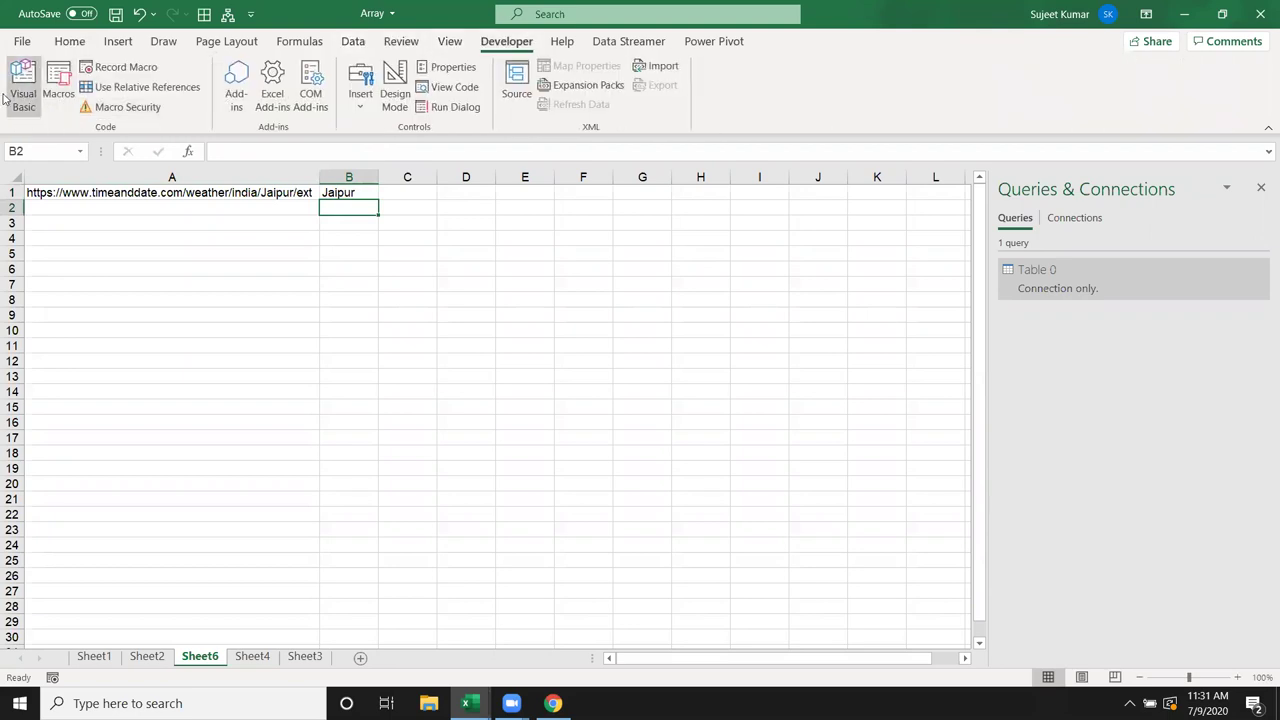
left_click(58, 93)
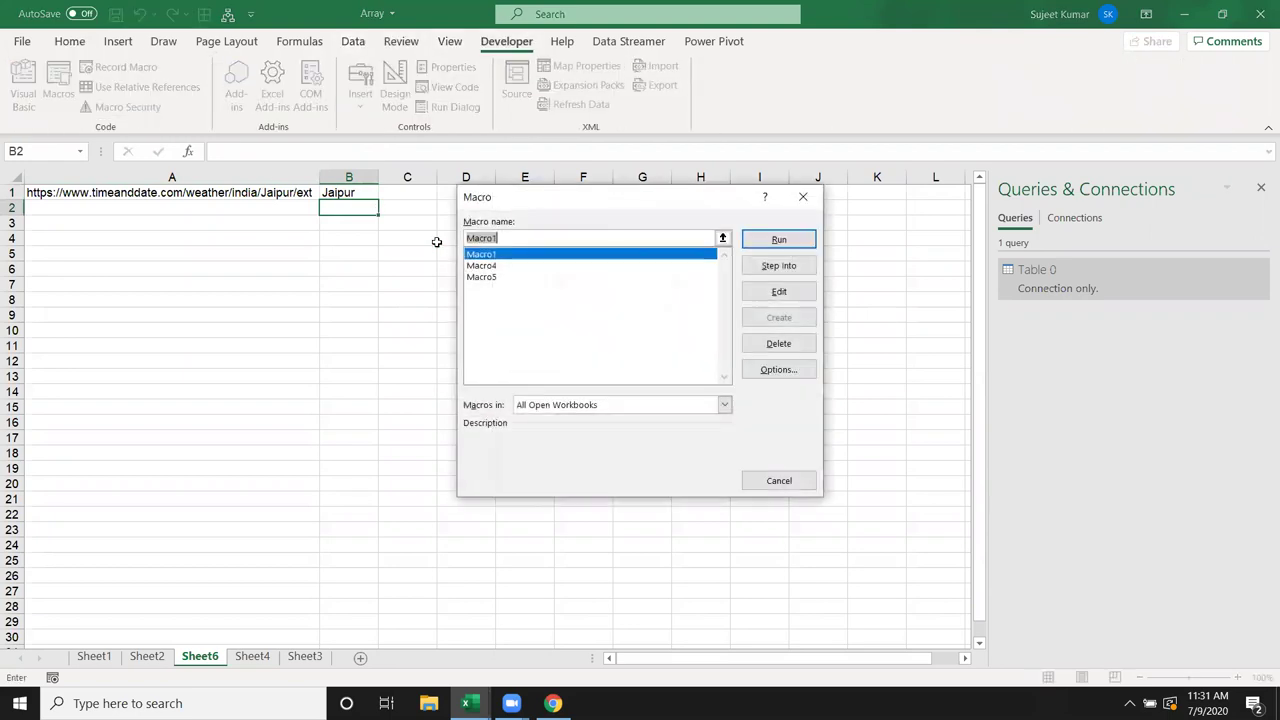
left_click(787, 247)
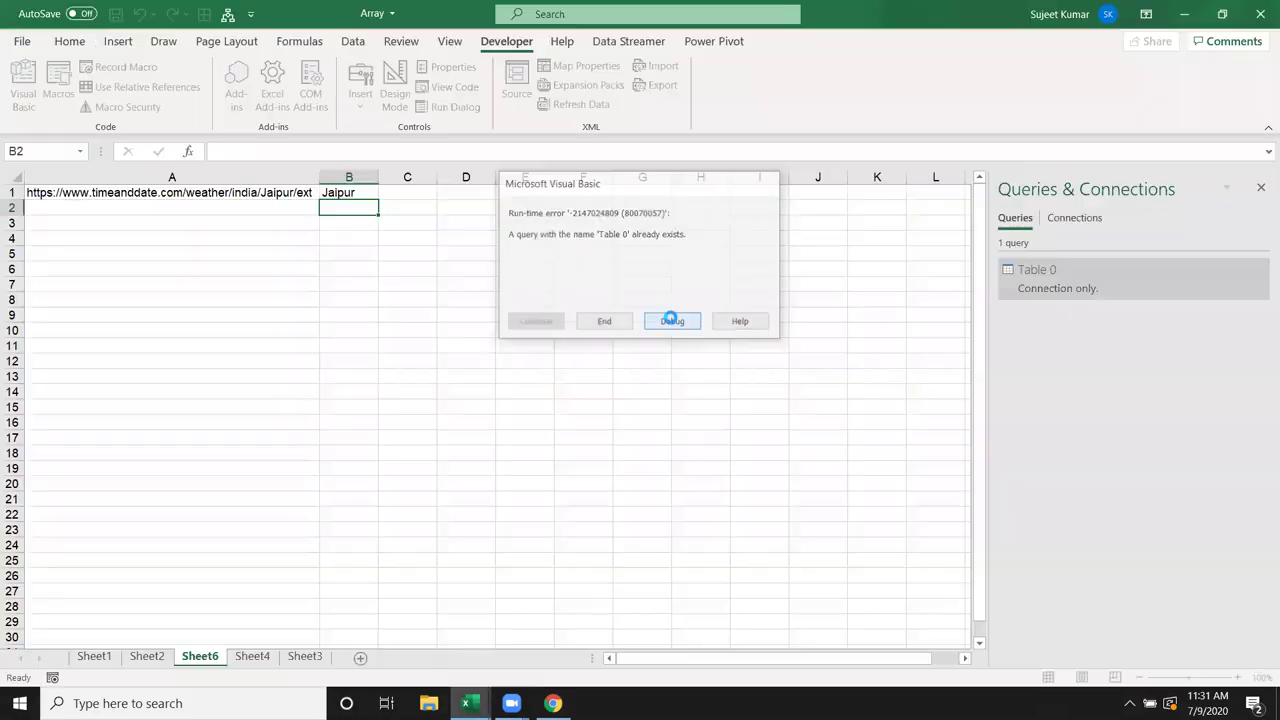
left_click(673, 322)
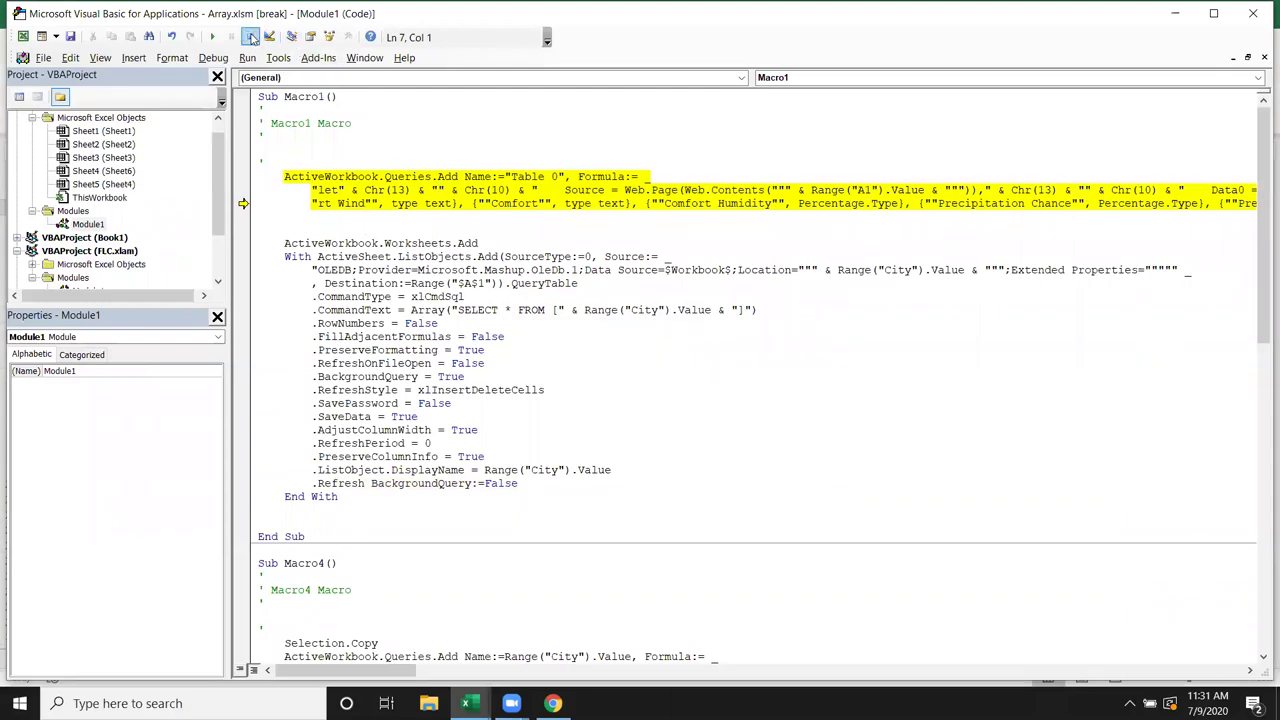
- Reset the halted macro and run Macro4 to import Jaipur's weather table
left_click(249, 37)
scroll(760, 370, "down", 5)
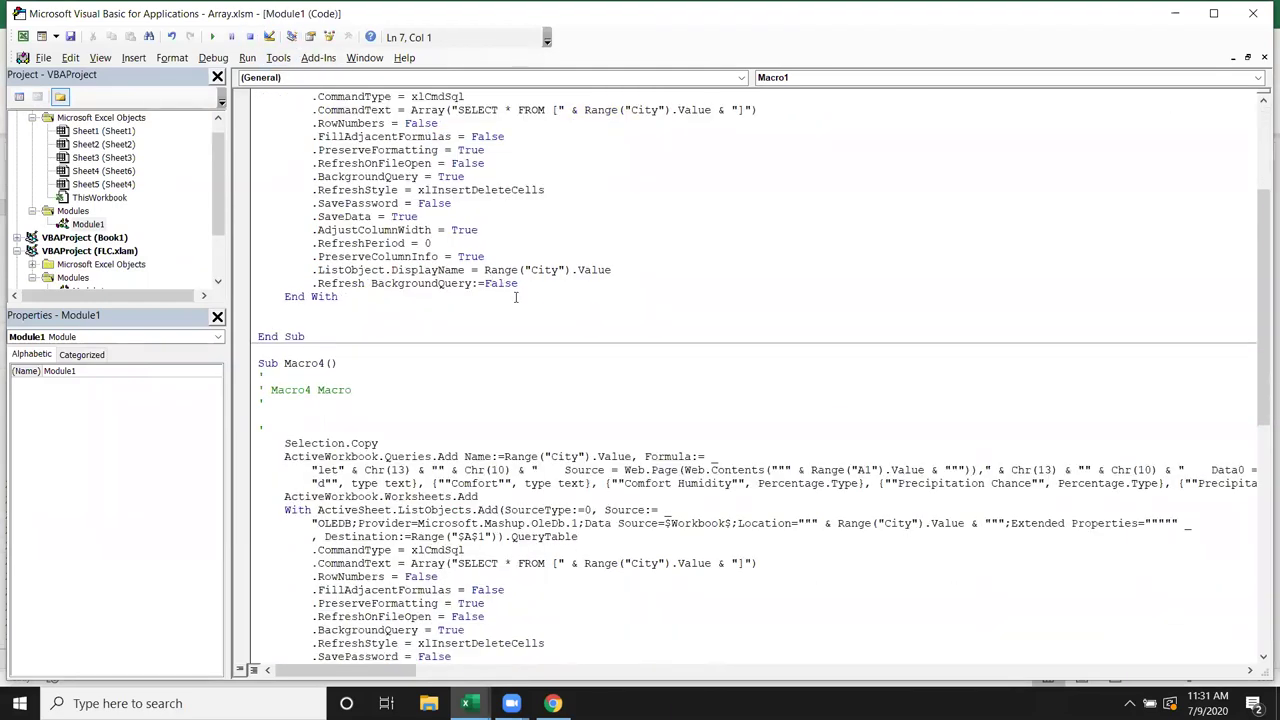
key("alt+F11")
left_click(58, 85)
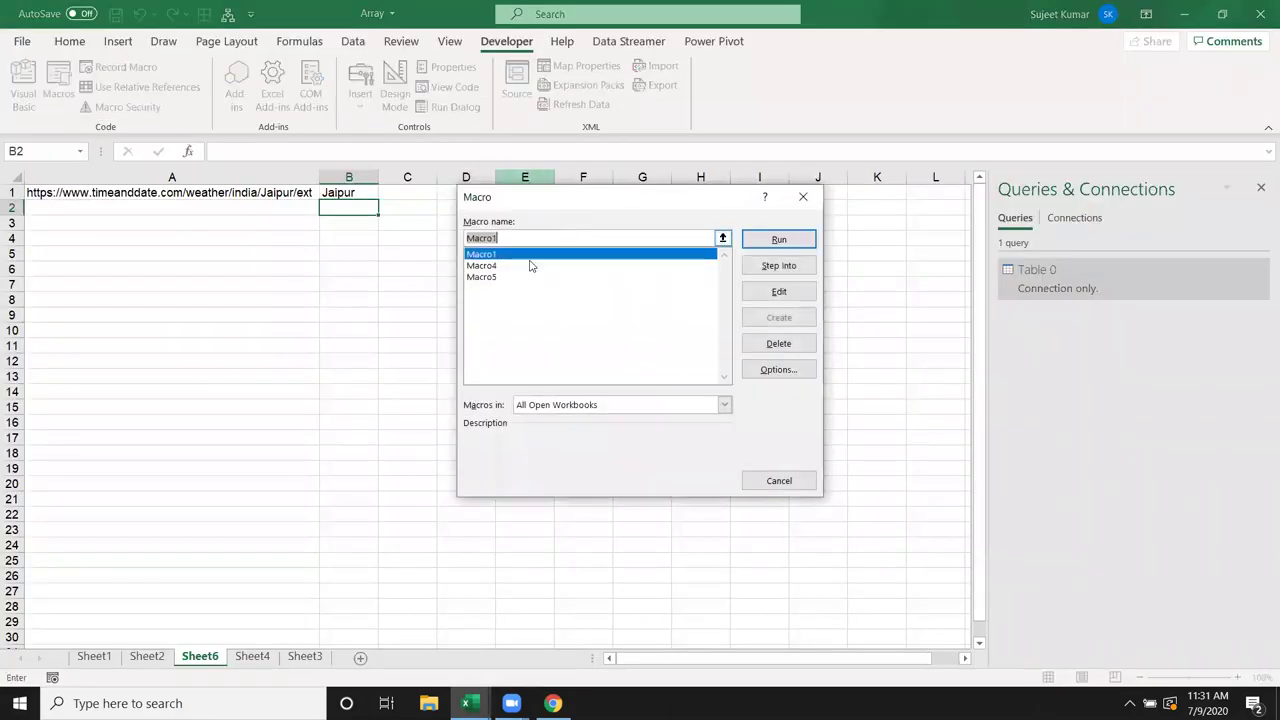
left_click(590, 265)
left_click(759, 245)
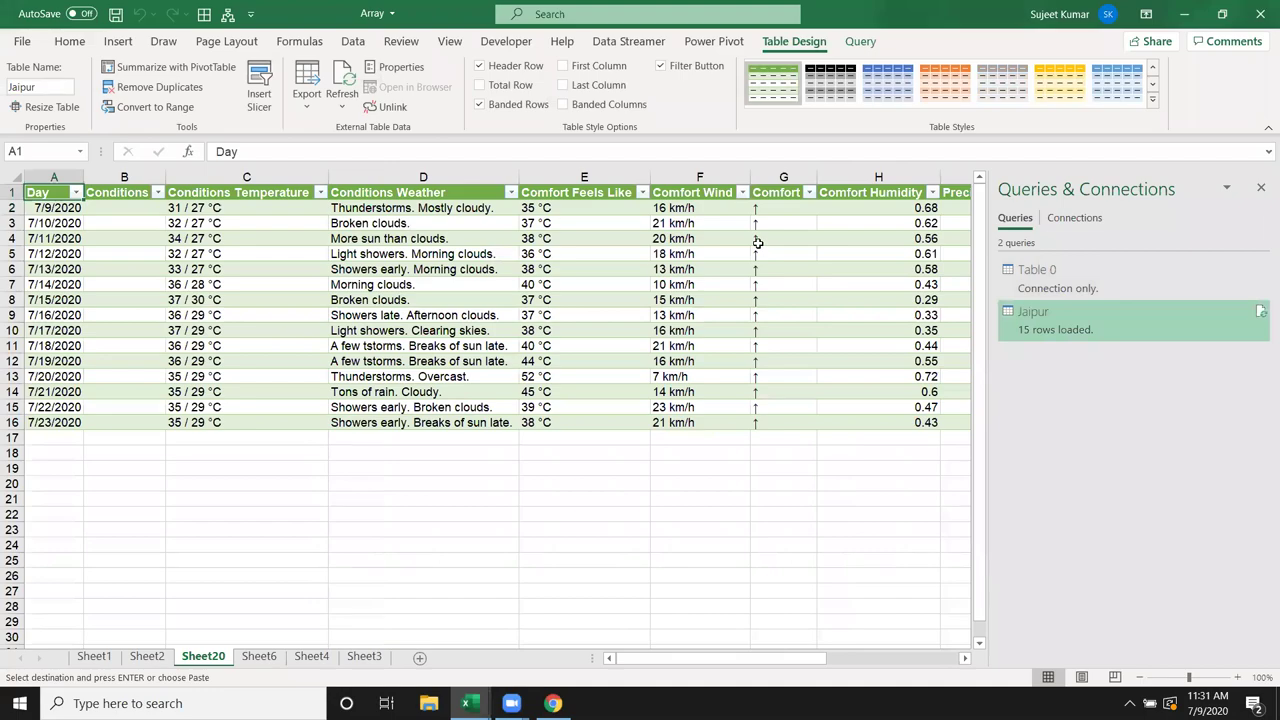
- Delete Macro1's code and the leftover End Sub line from the module
key("alt+F11")
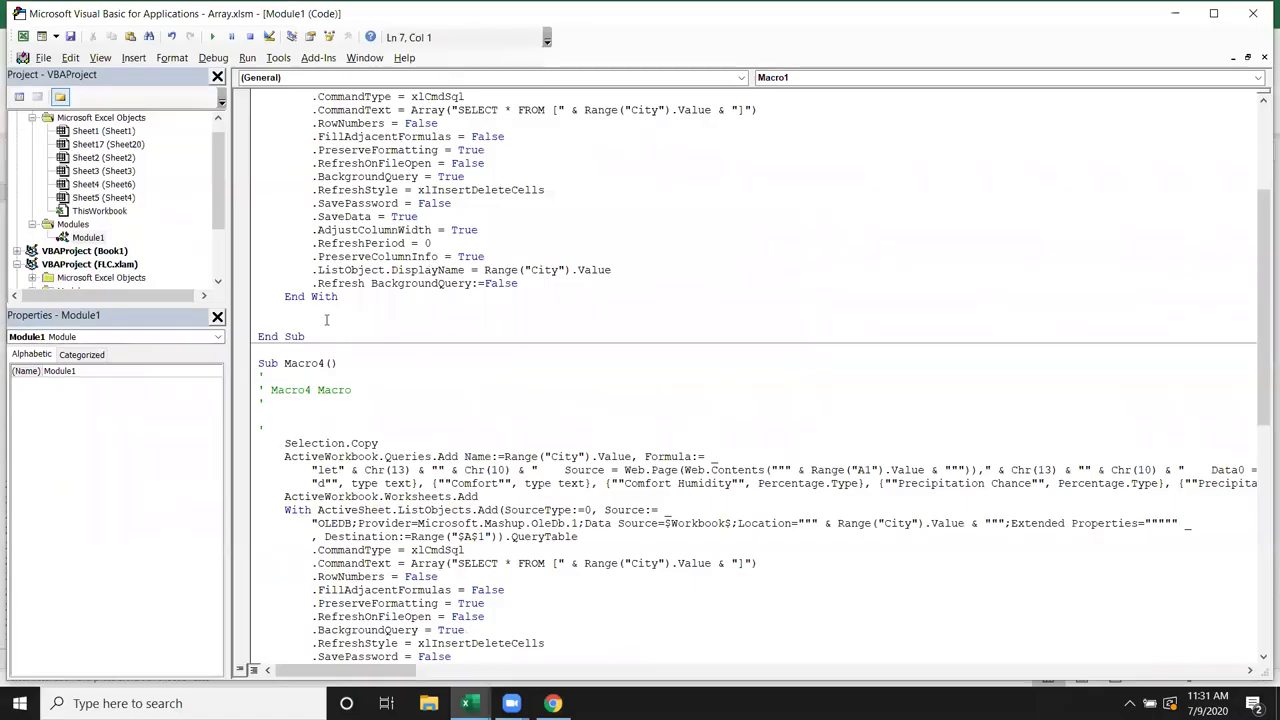
left_click_drag(323, 314, 236, 38)
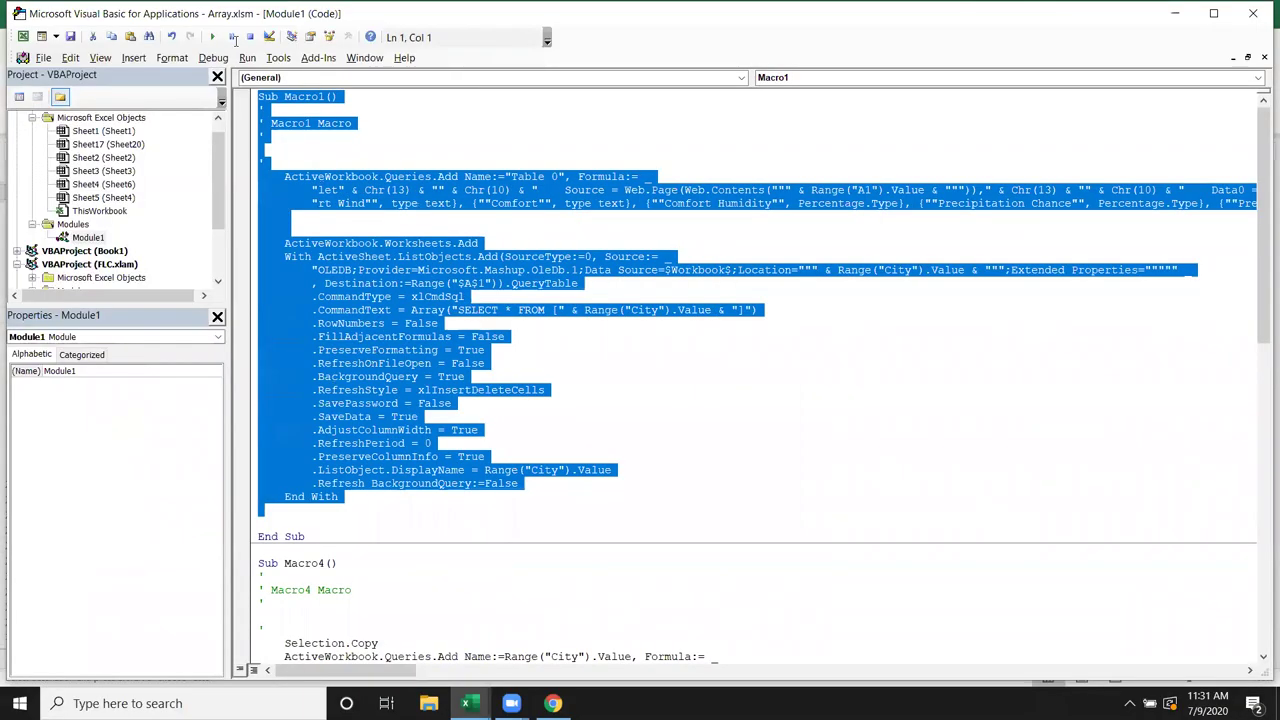
key("Delete")
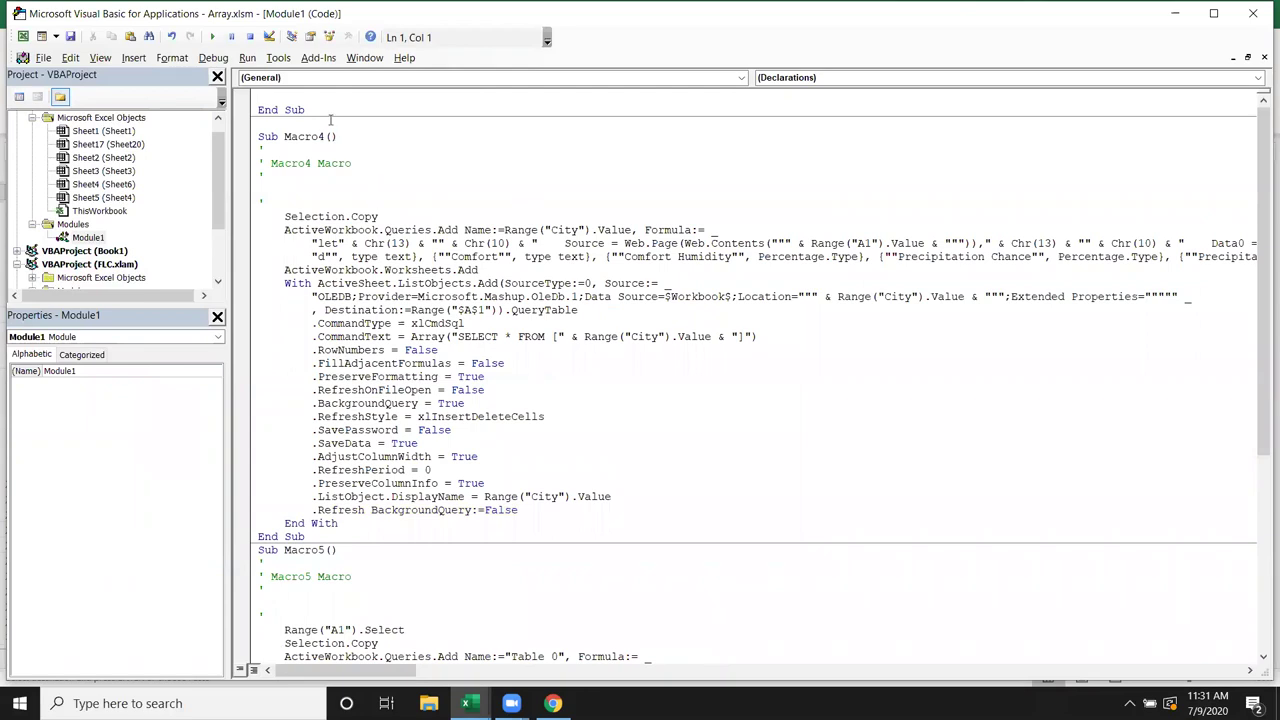
left_click(246, 110)
key("Delete")
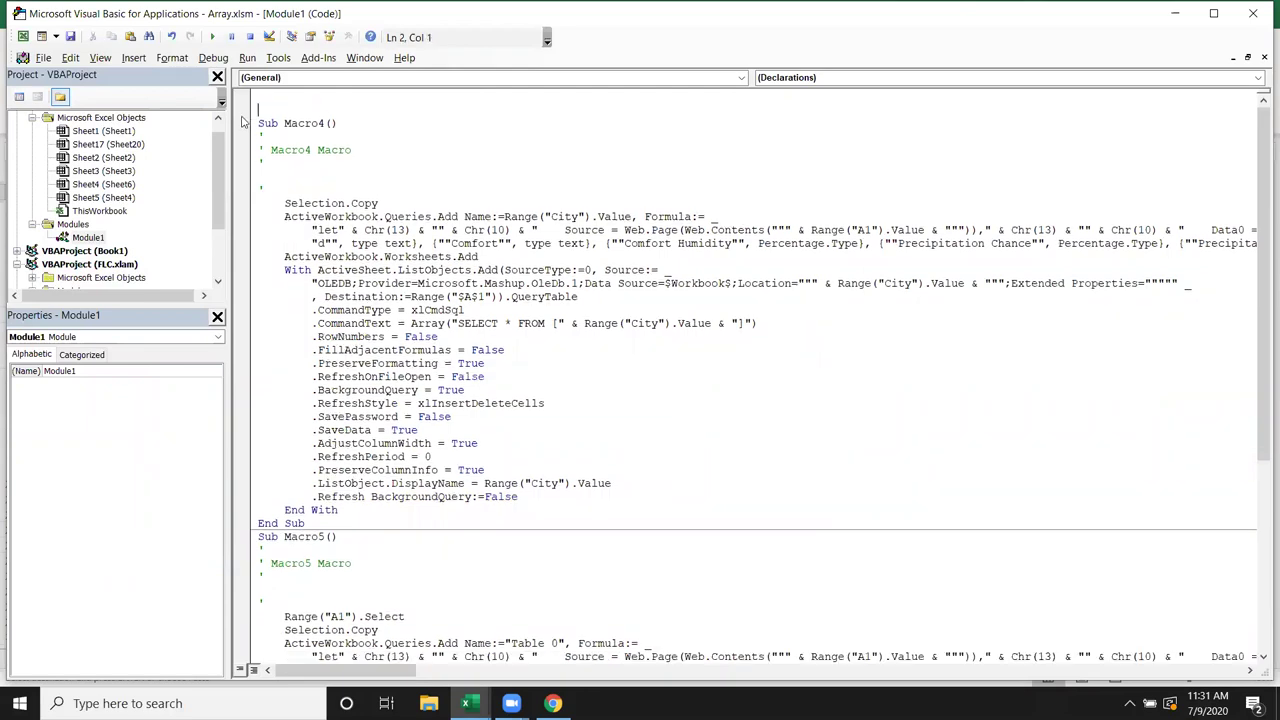
left_click(366, 243)
- Review Sheet2 and Sheet20's Jaipur table, ending on Sheet6
key("alt+F11")
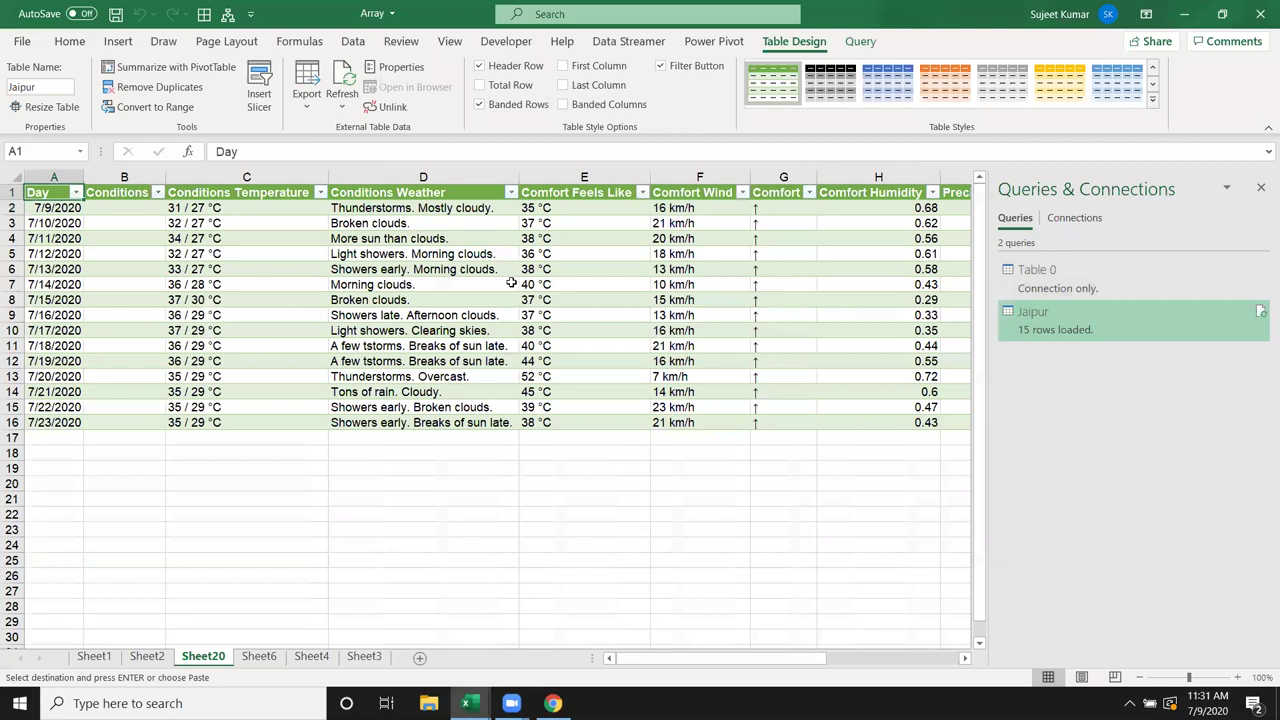
left_click(148, 657)
left_click(203, 657)
left_click(258, 657)
- Delete Sheet20 holding the Jaipur forecast table
key("Escape")
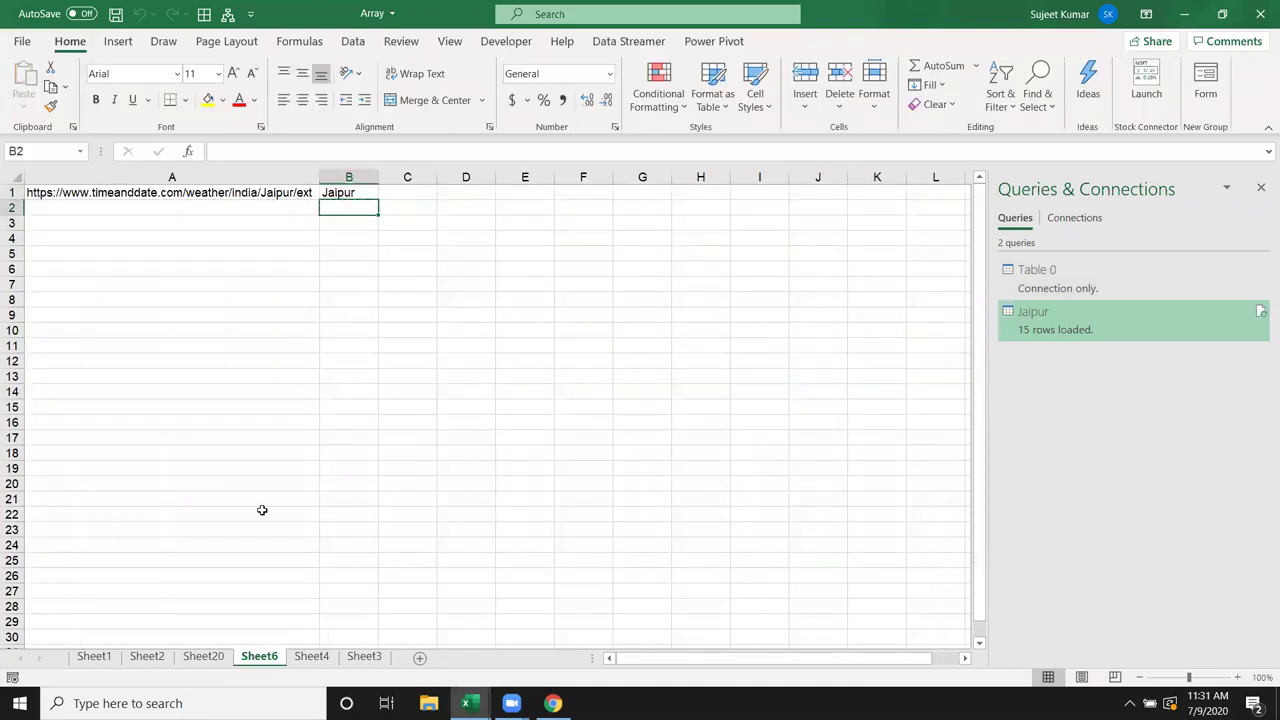
left_click(213, 656)
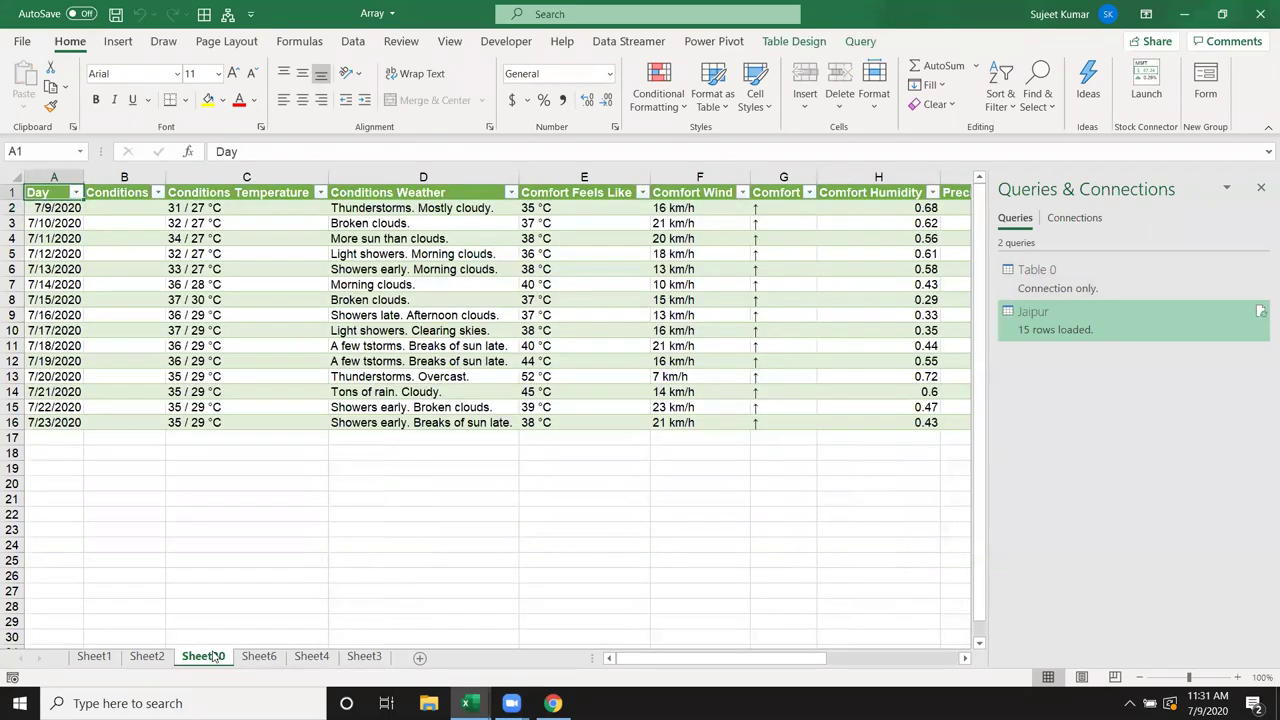
right_click(213, 656)
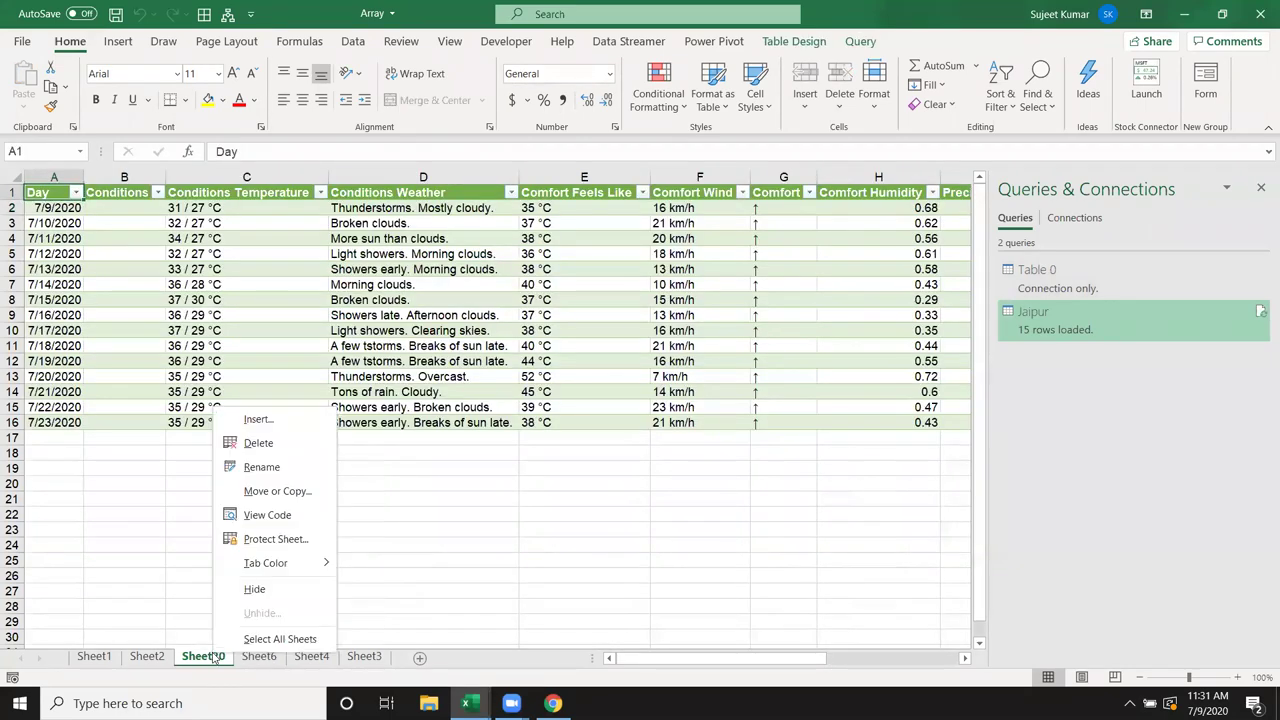
left_click(250, 442)
left_click(606, 398)
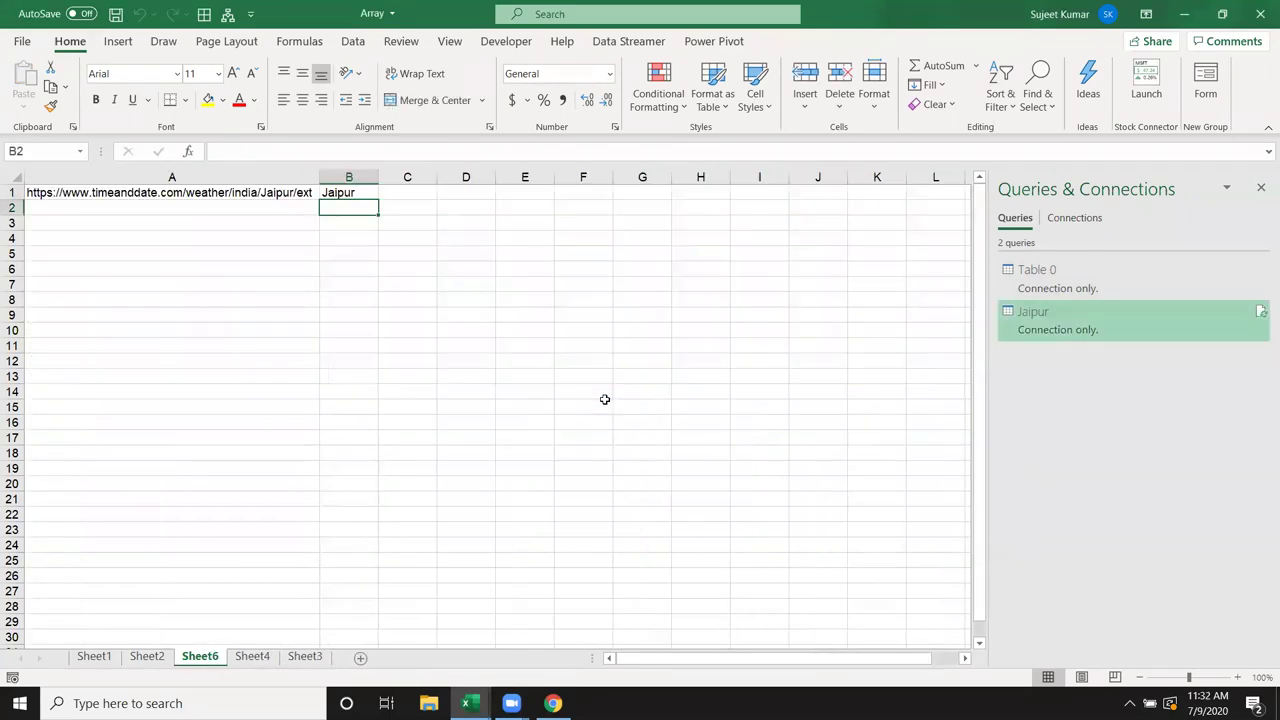
- In the VBA editor, select the A1 reference in Macro5's Web.Contents line
key("alt+F11")
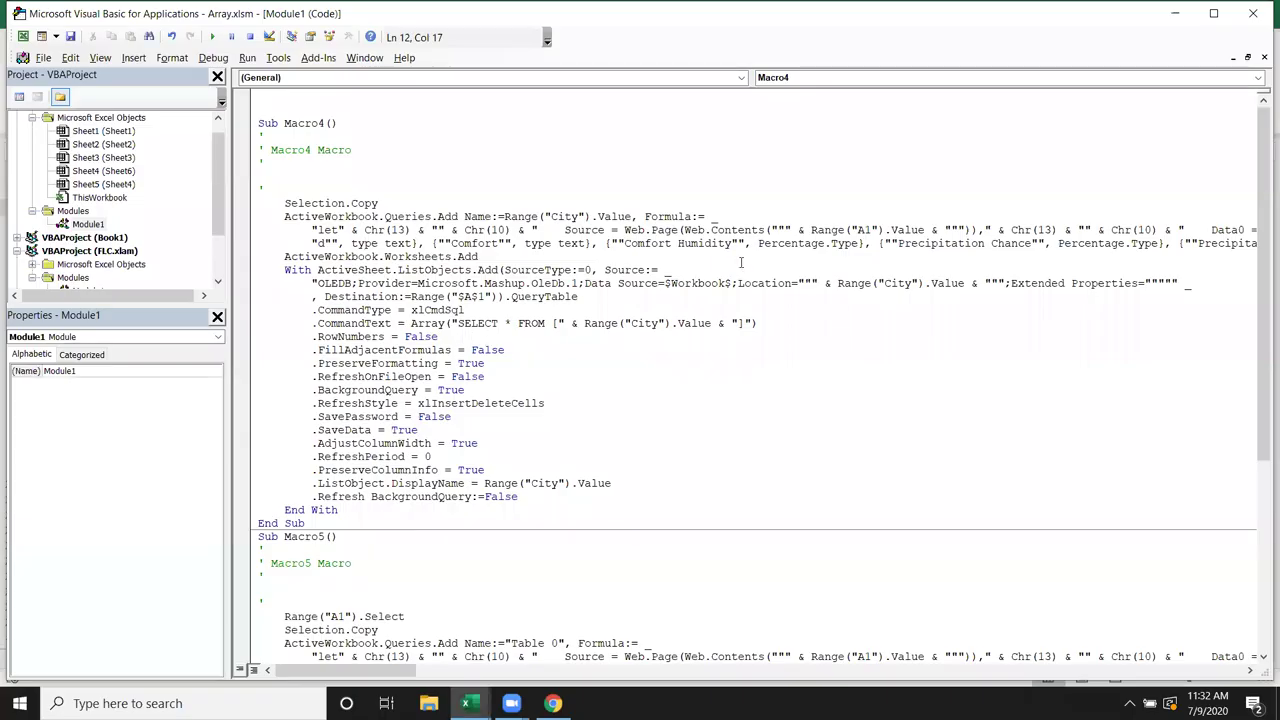
scroll(740, 450, "down", 2)
scroll(755, 471, "down", 3)
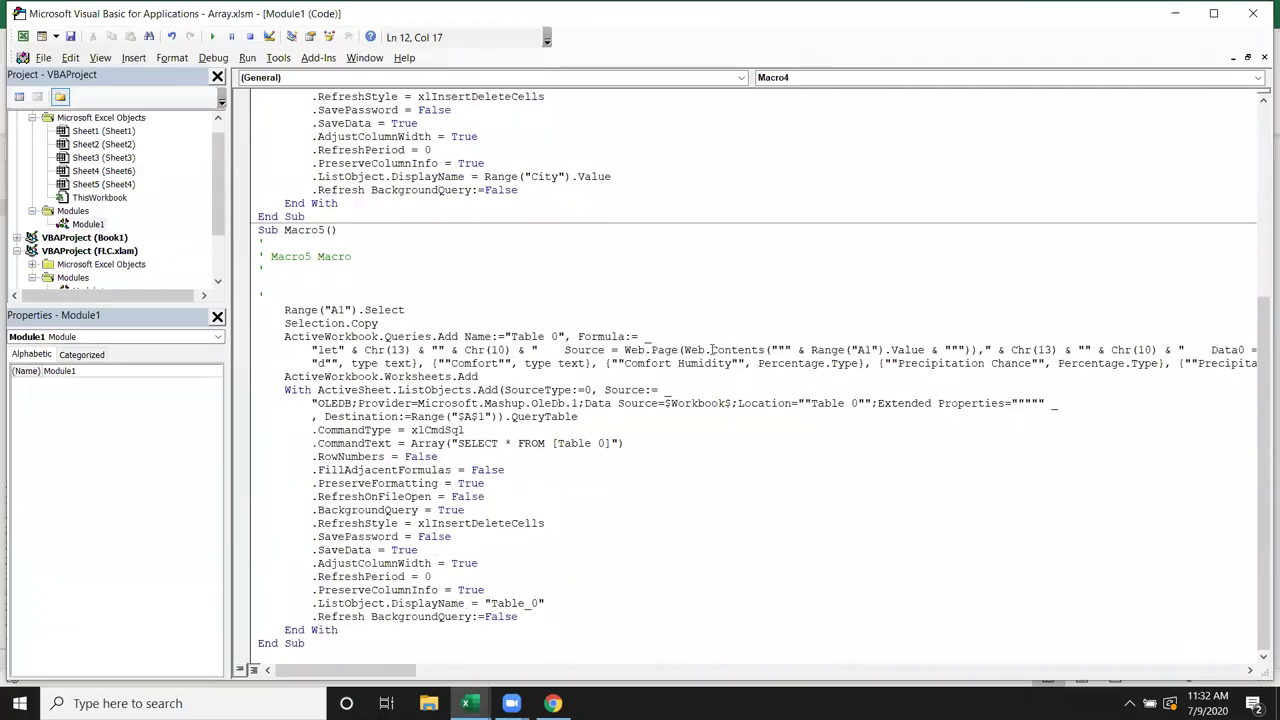
left_click_drag(944, 350, 809, 350)
- Delete the Table 0 and Jaipur queries from Queries & Connections, then select cell B1
key("alt+F11")
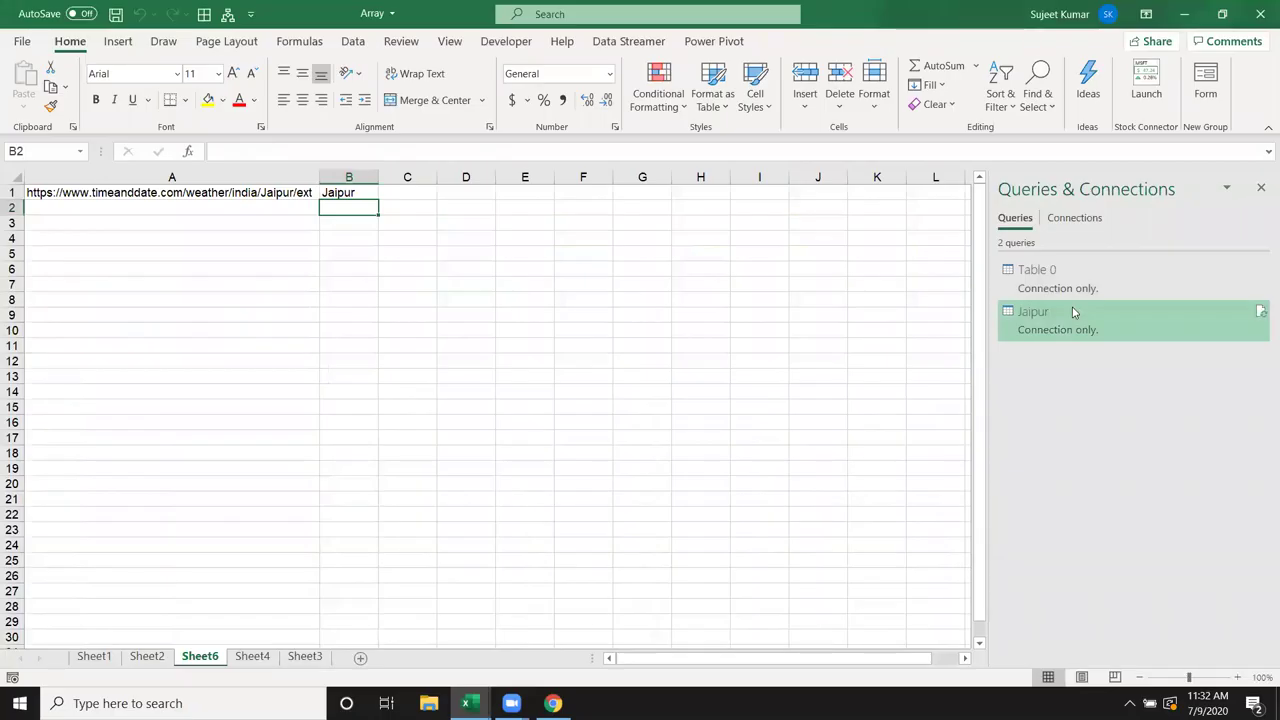
right_click(1062, 347)
left_click(1055, 323)
right_click(1056, 320)
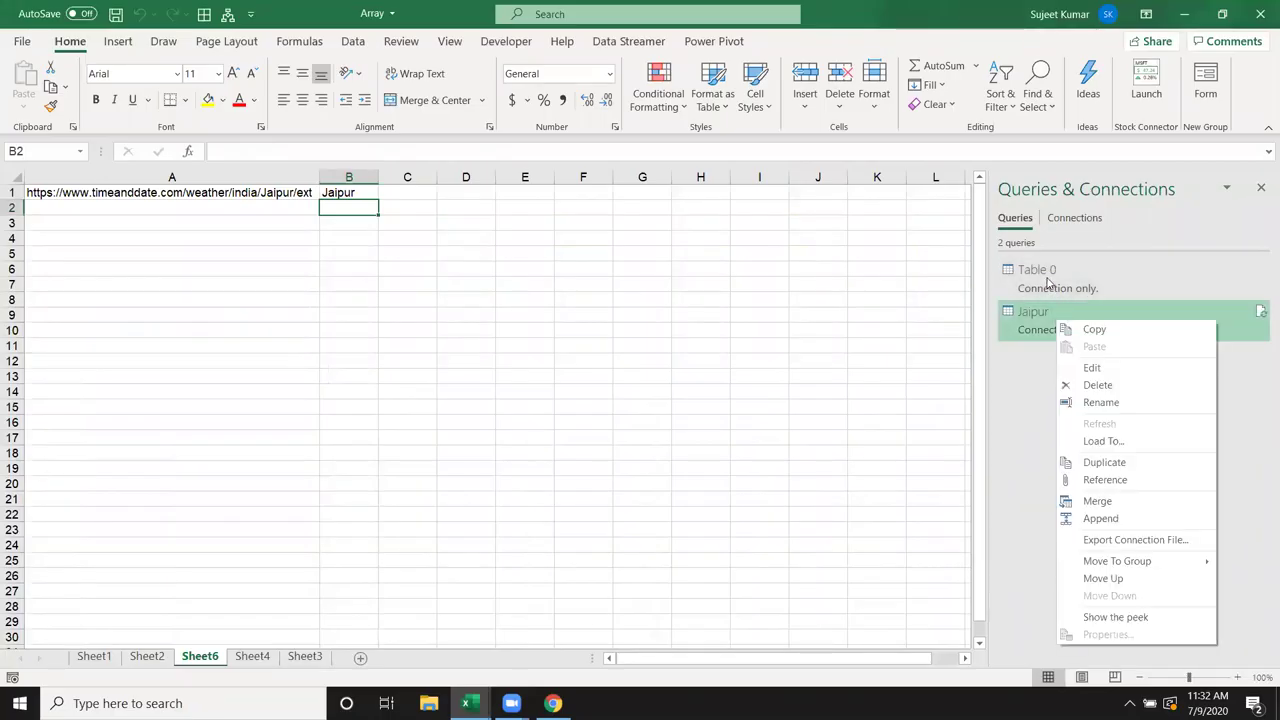
right_click(1044, 282)
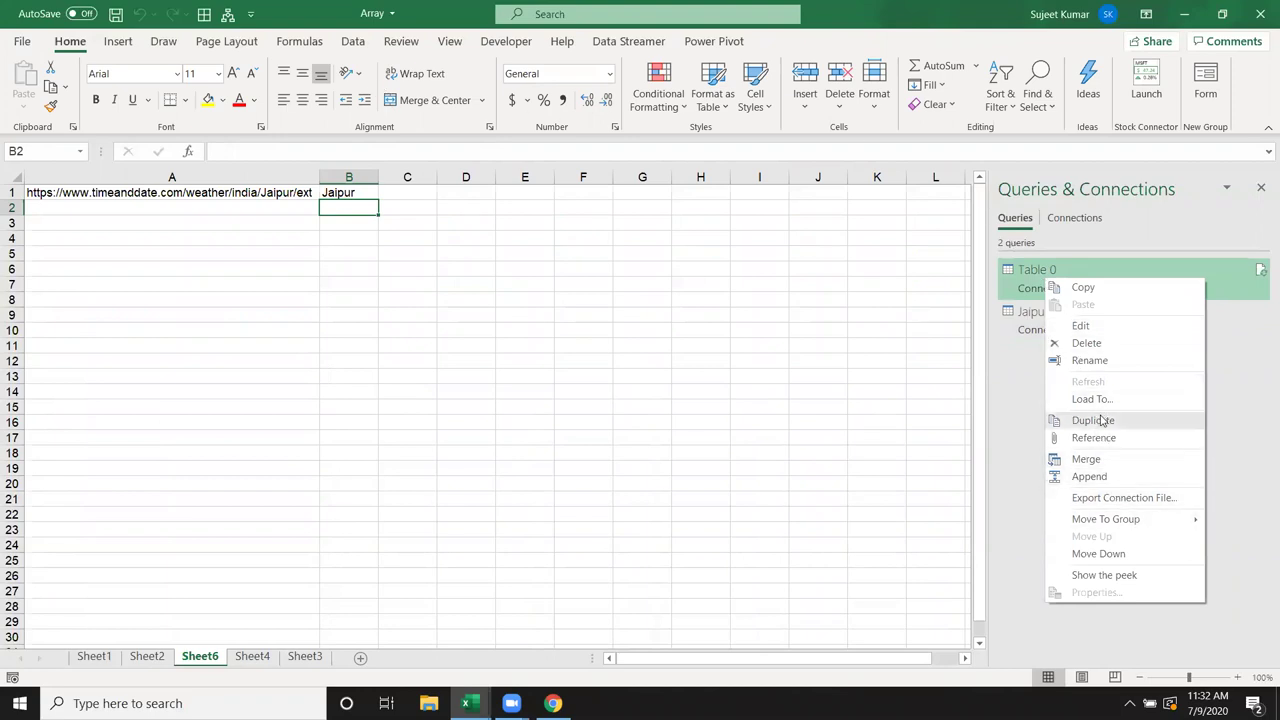
left_click(1090, 346)
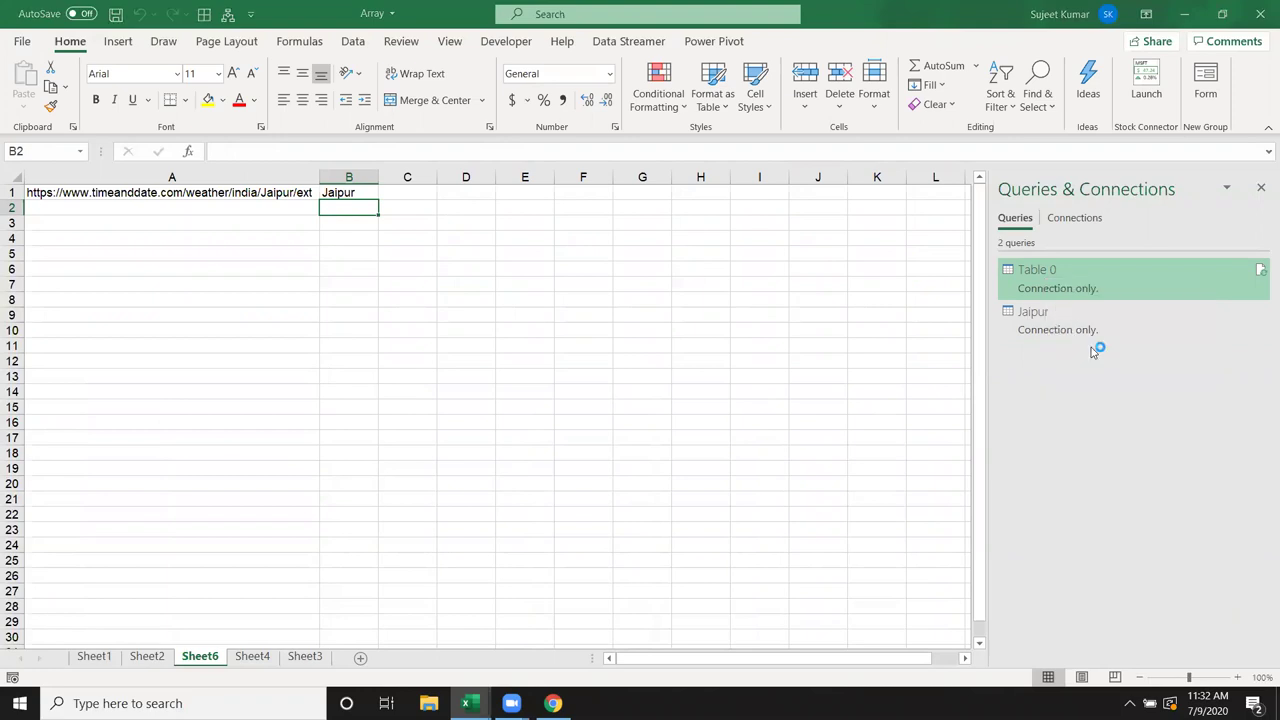
left_click(738, 385)
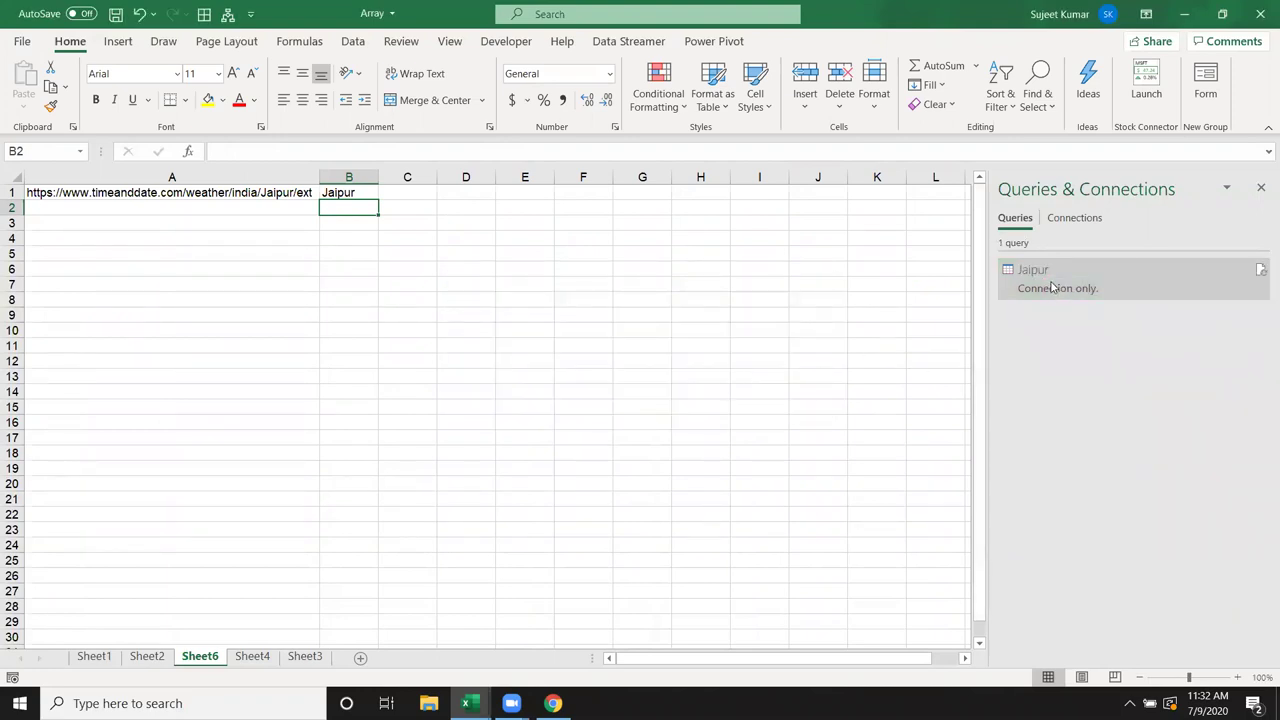
right_click(1052, 288)
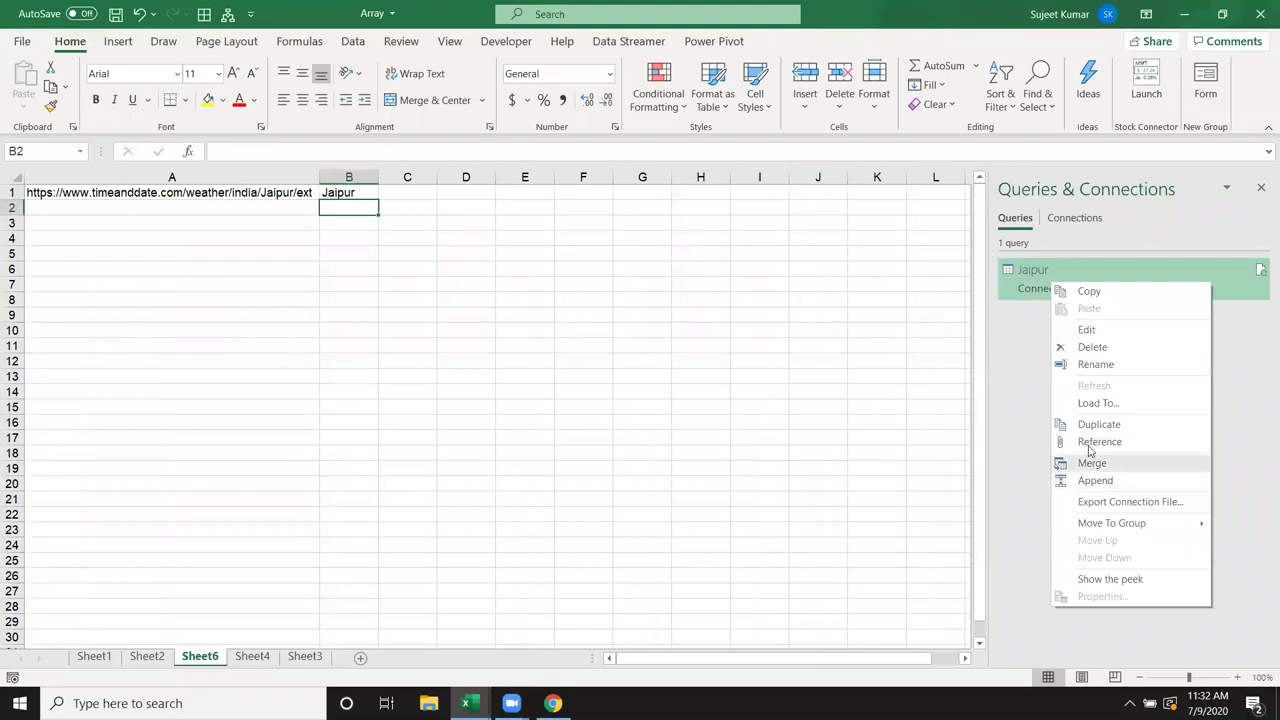
left_click(1092, 348)
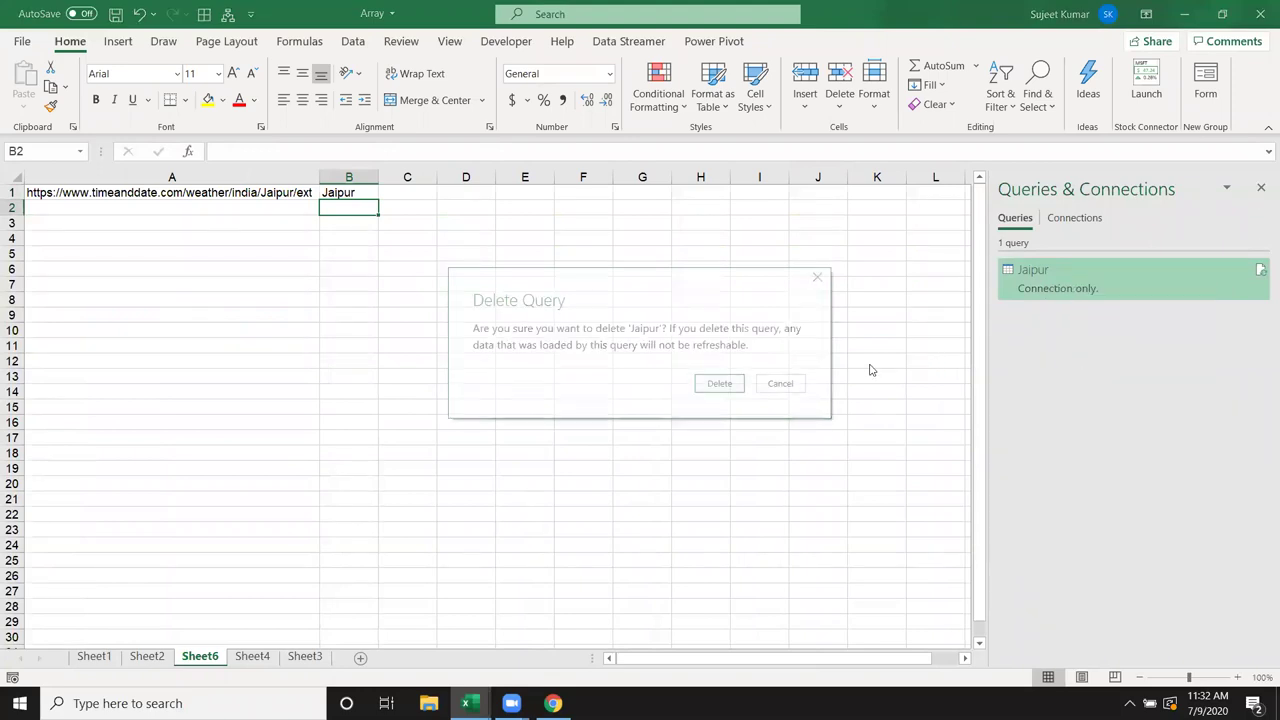
left_click(740, 388)
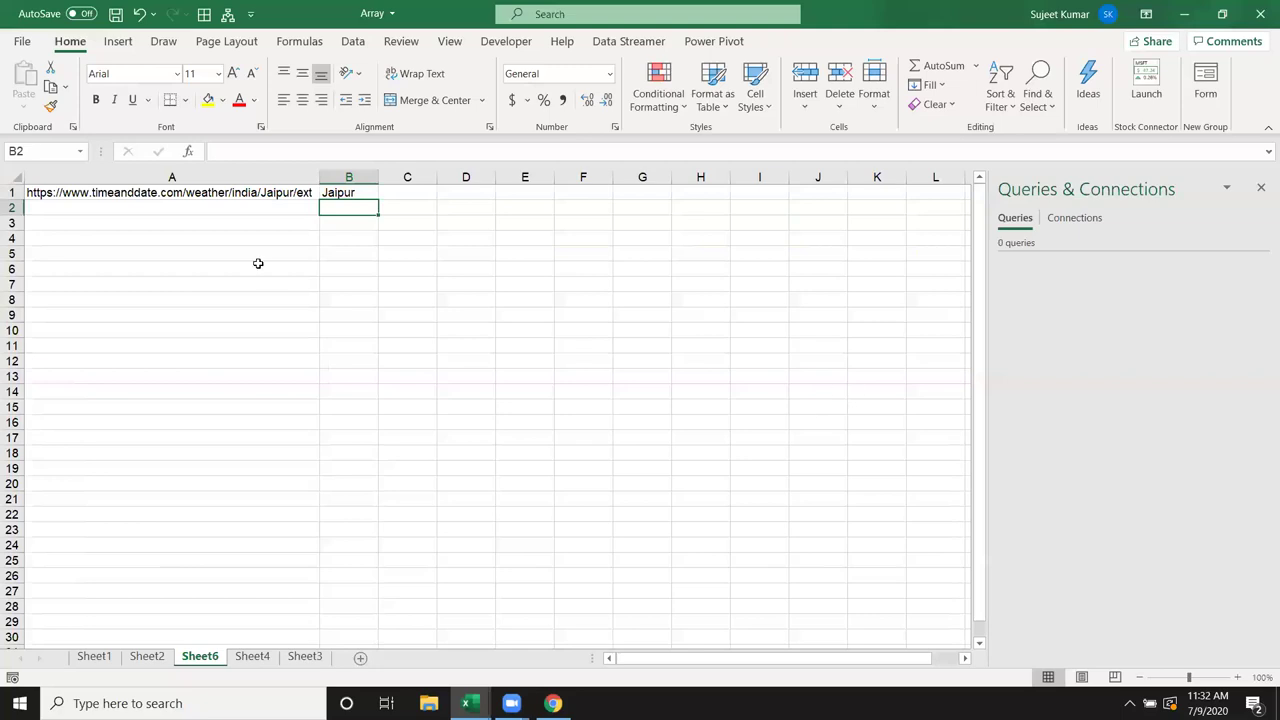
left_click(338, 195)
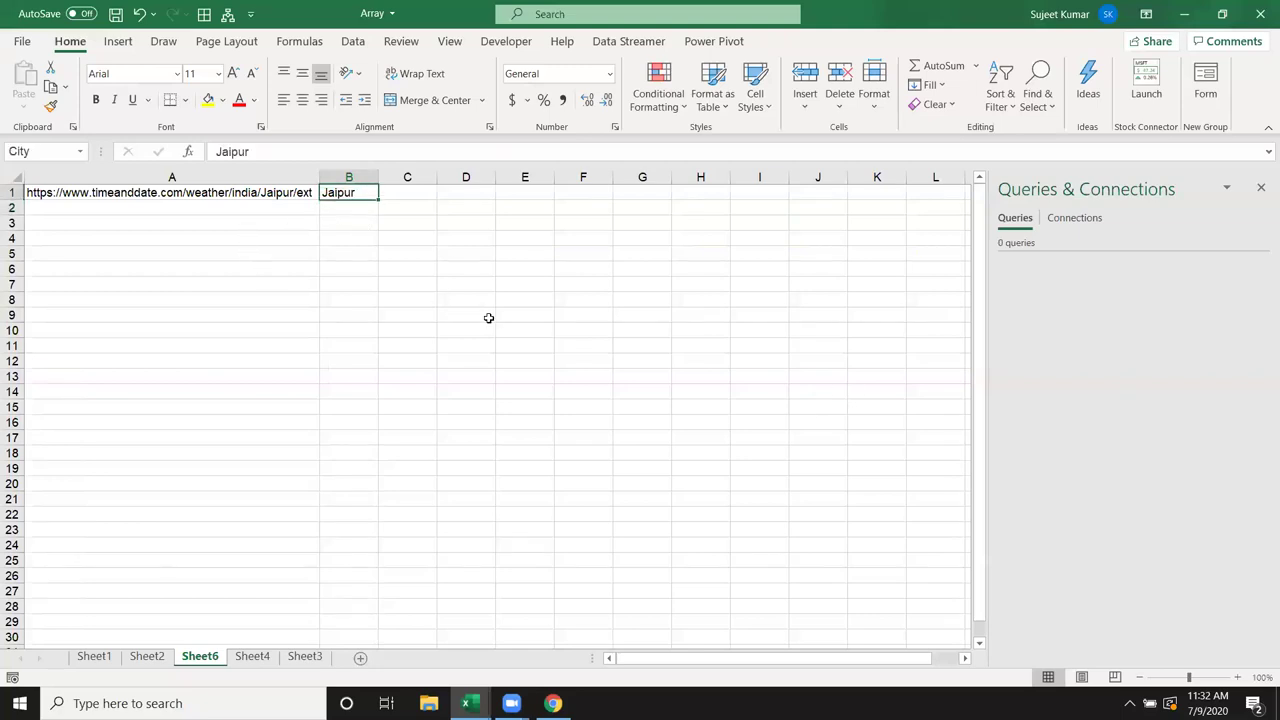
key("alt+F11")
scroll(557, 338, "up", 2)
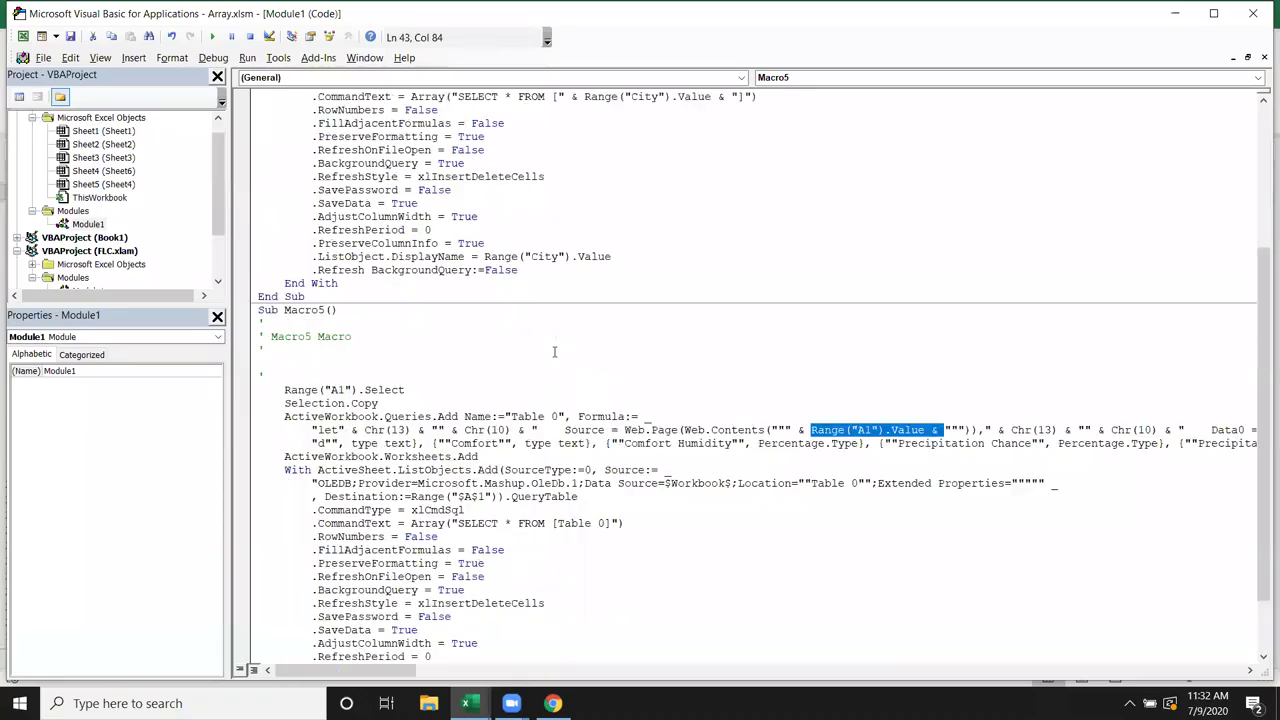
scroll(557, 338, "up", 2)
scroll(555, 345, "up", 3)
scroll(552, 353, "down", 3)
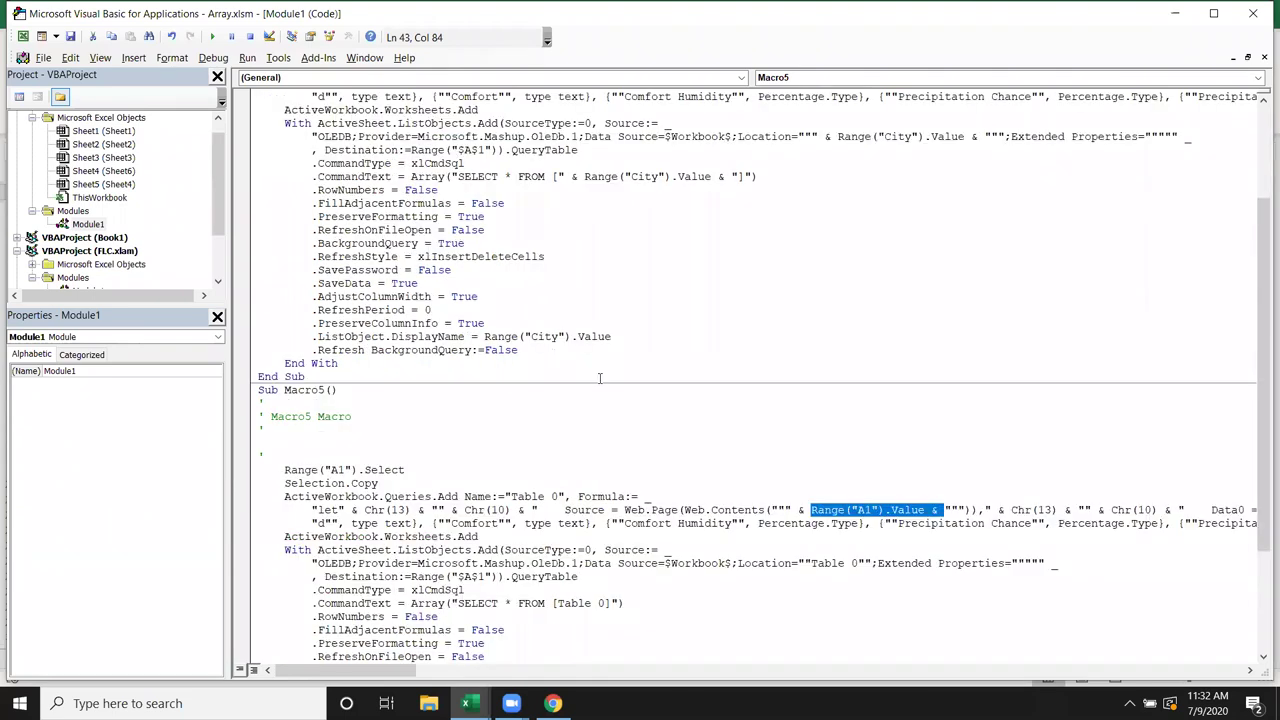
scroll(781, 549, "down", 2)
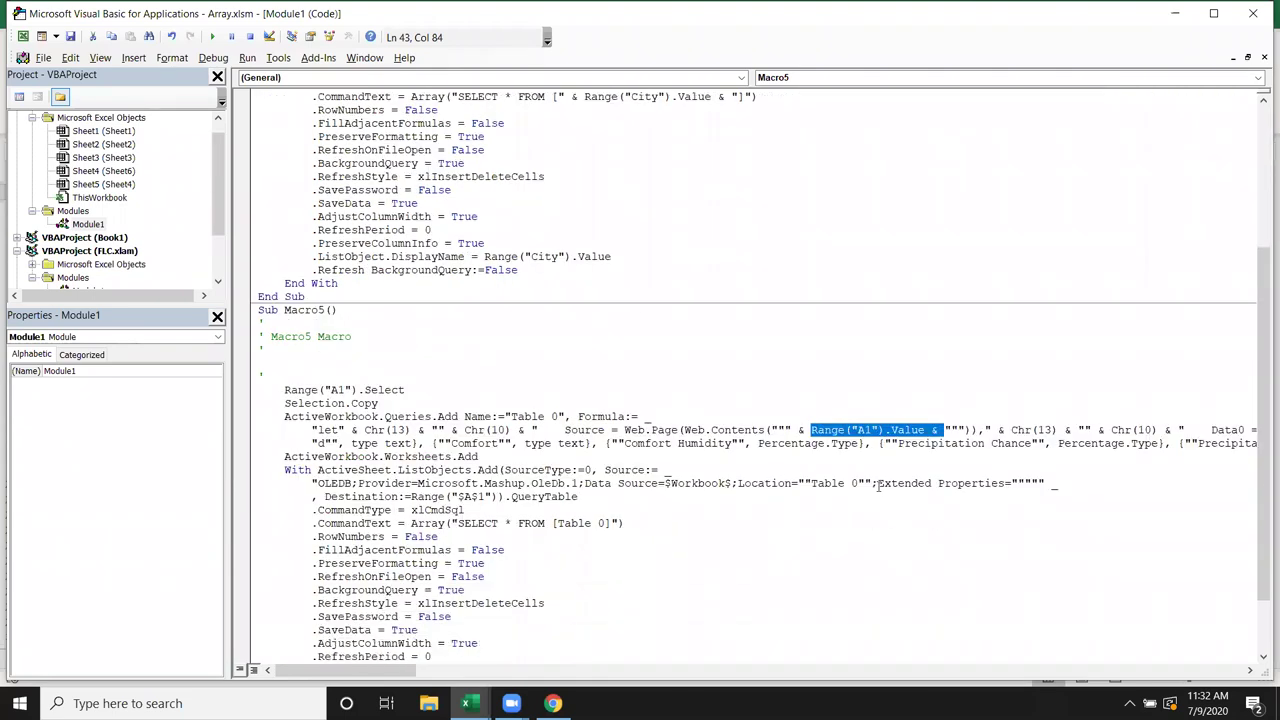
left_click_drag(866, 483, 805, 483)
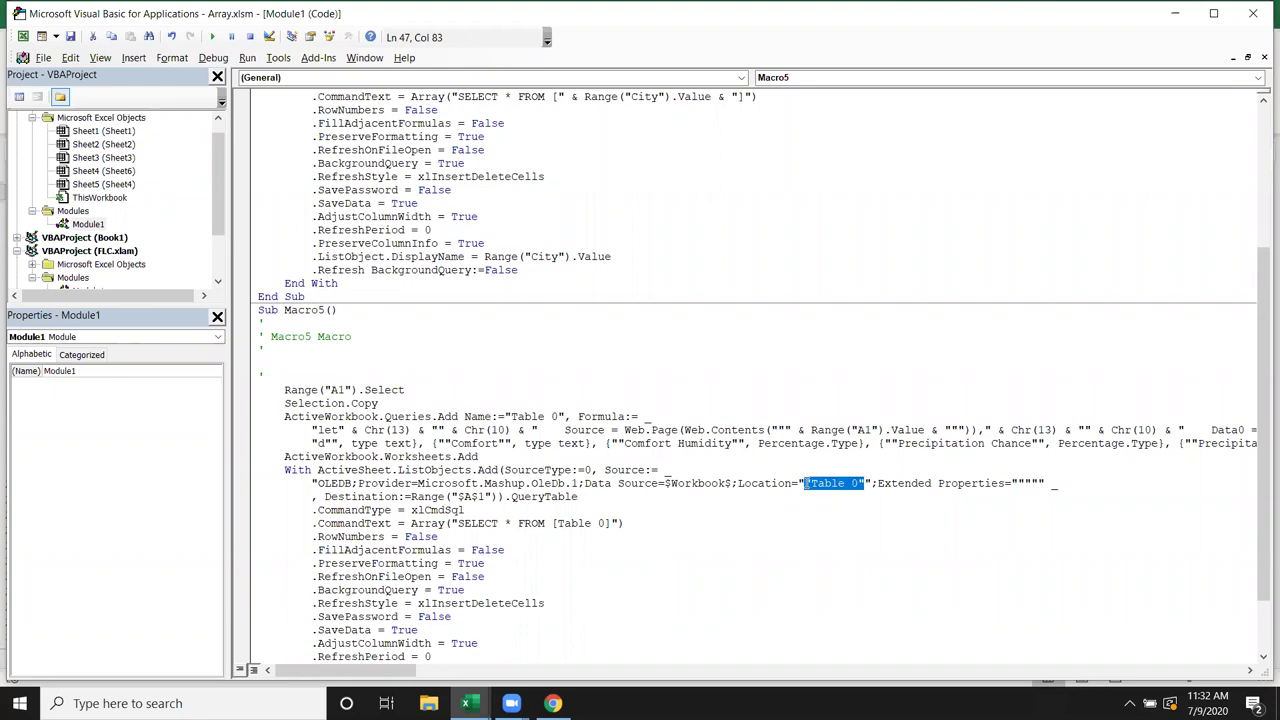
scroll(297, 626, "up", 2)
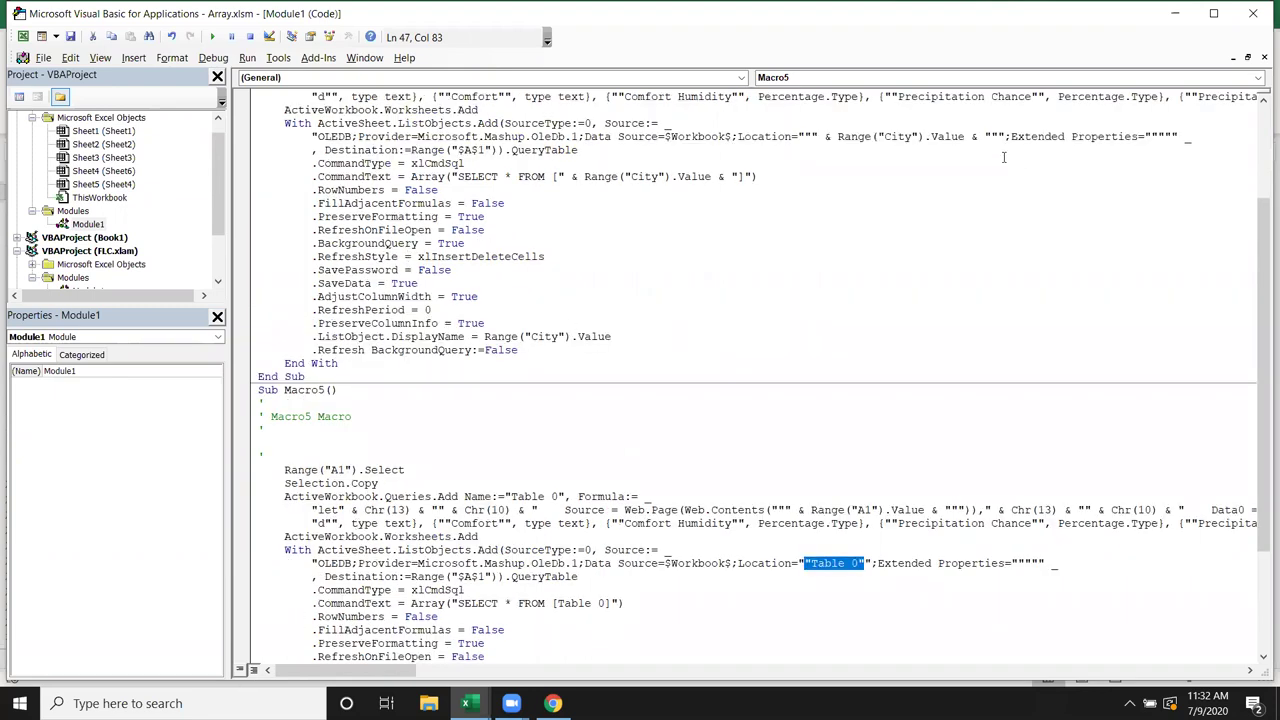
left_click_drag(838, 136, 965, 133)
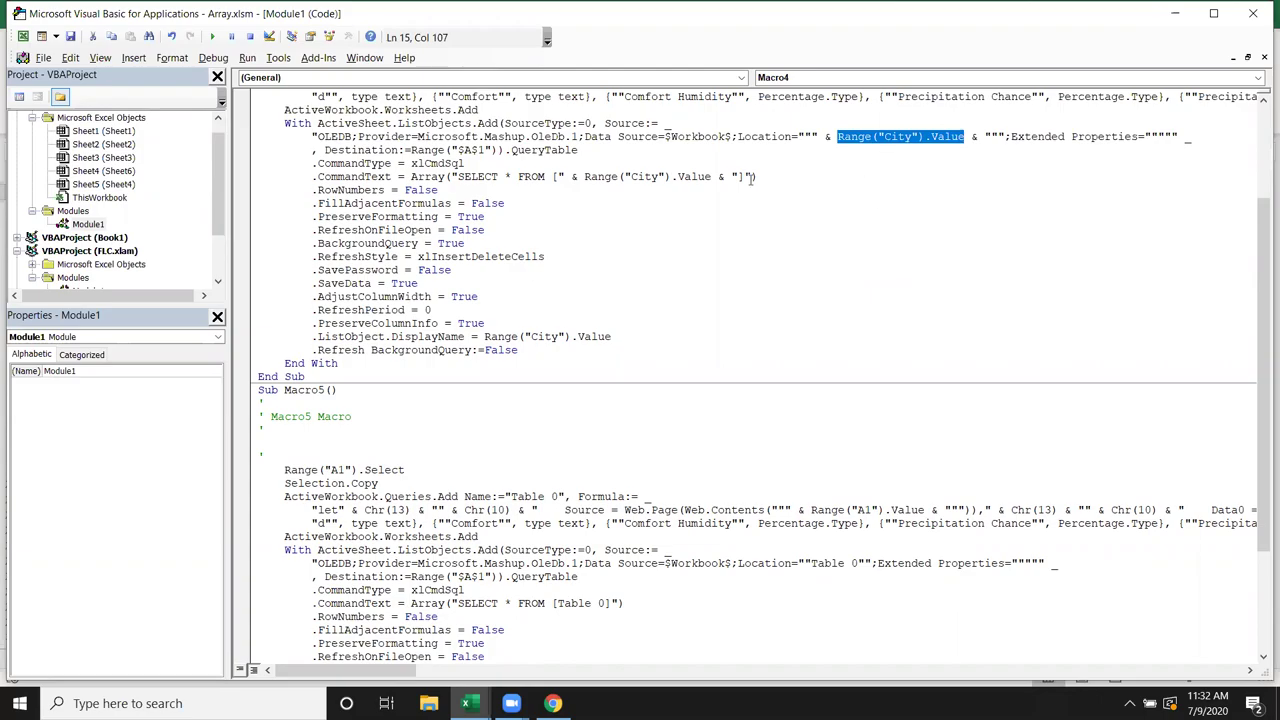
key("alt+F11")
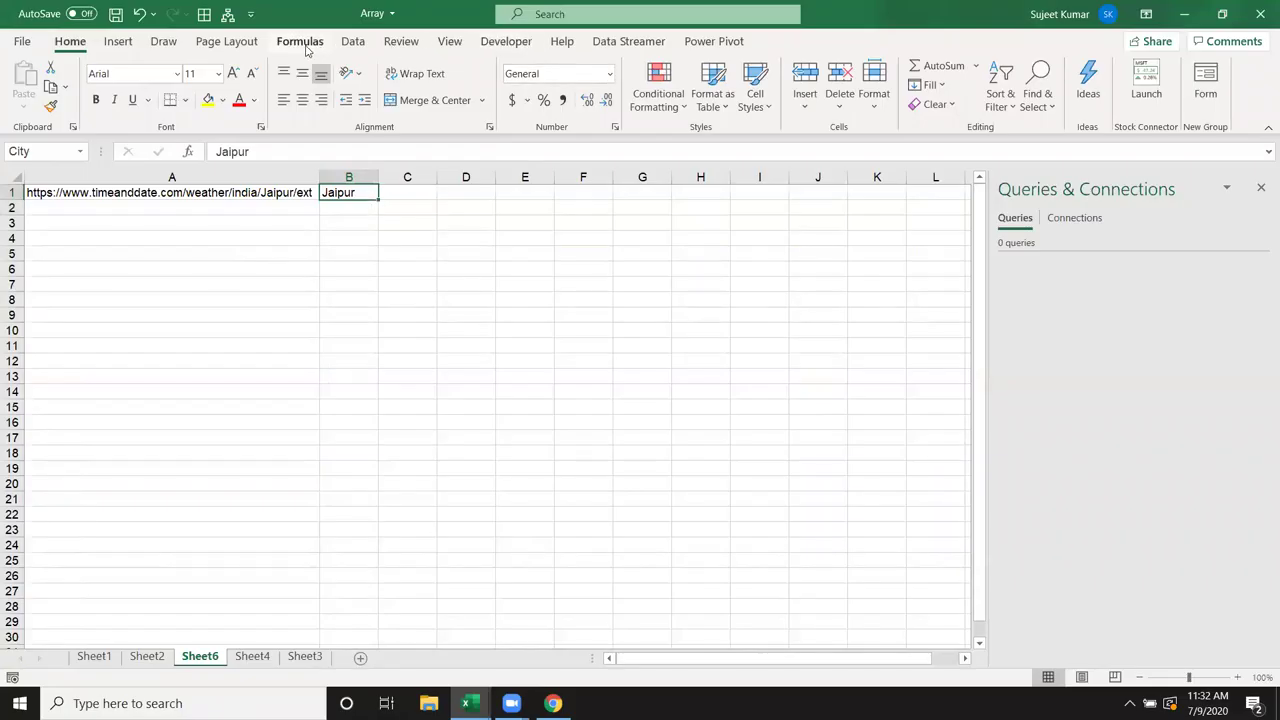
- Check in Name Manager that City refers to Sheet6!$B$1, then return to Macro4's code
left_click(307, 48)
left_click(474, 97)
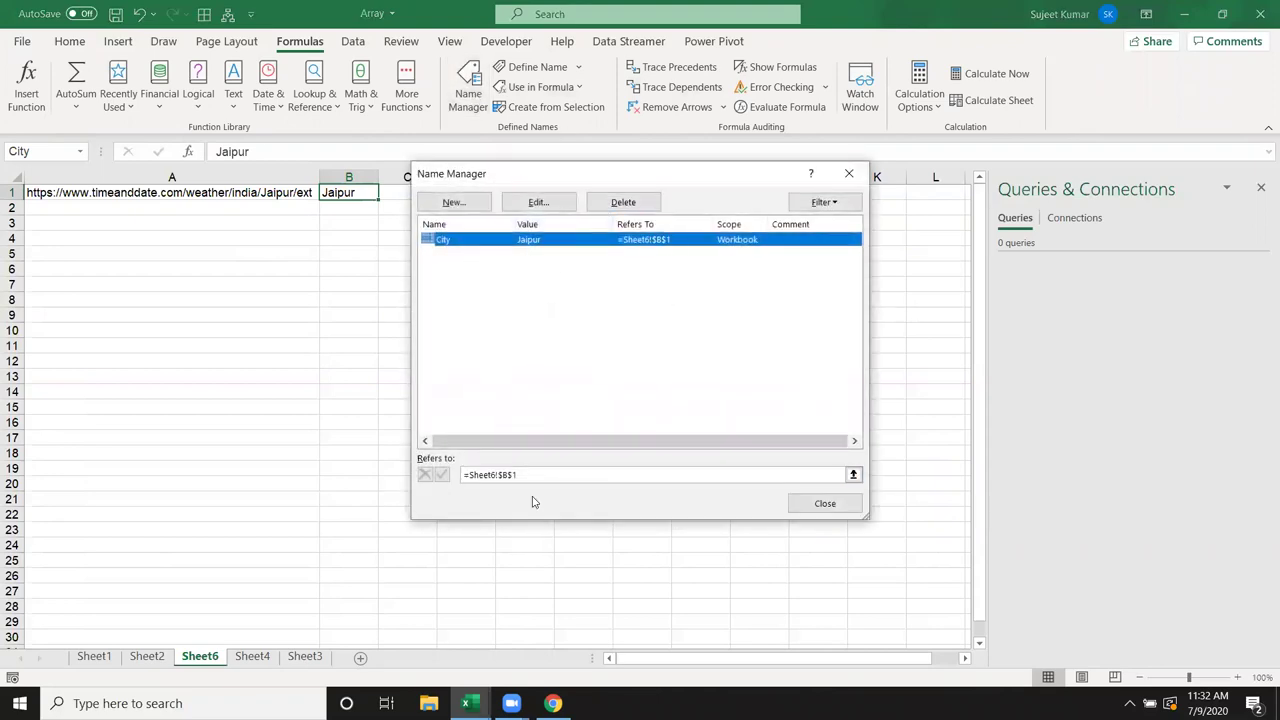
key("Escape")
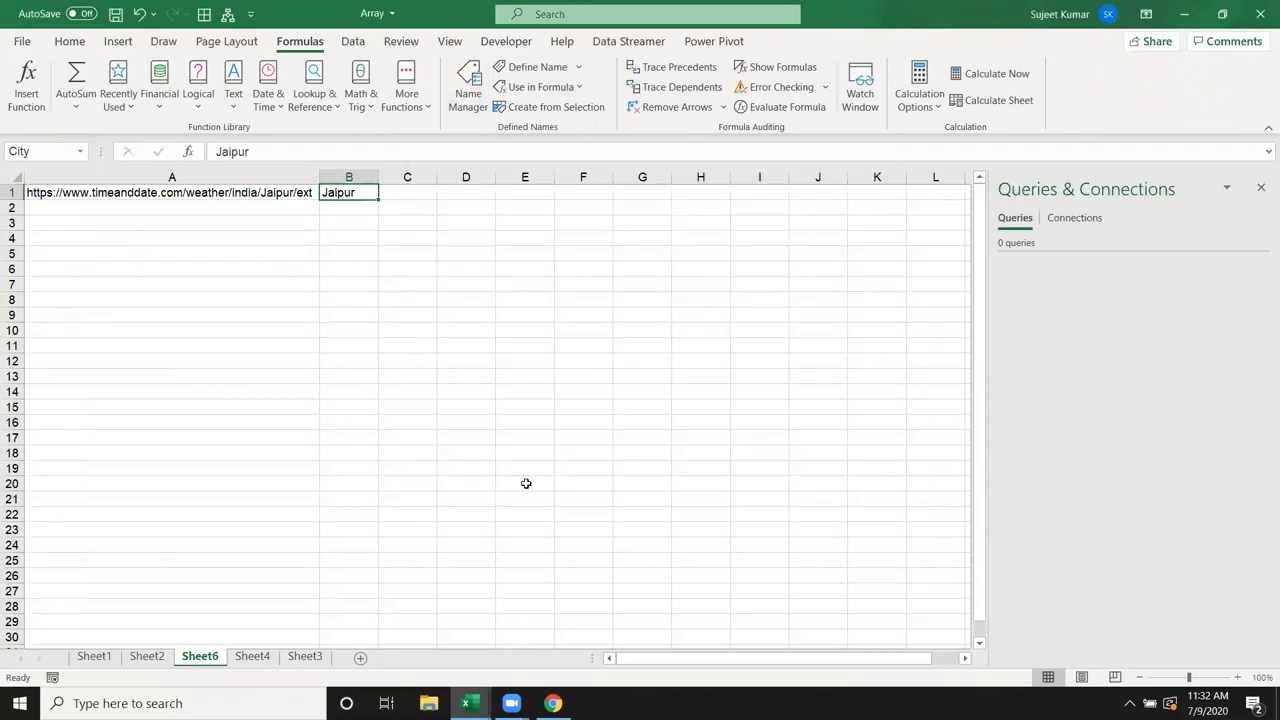
key("alt+F11")
scroll(859, 196, "up", 4)
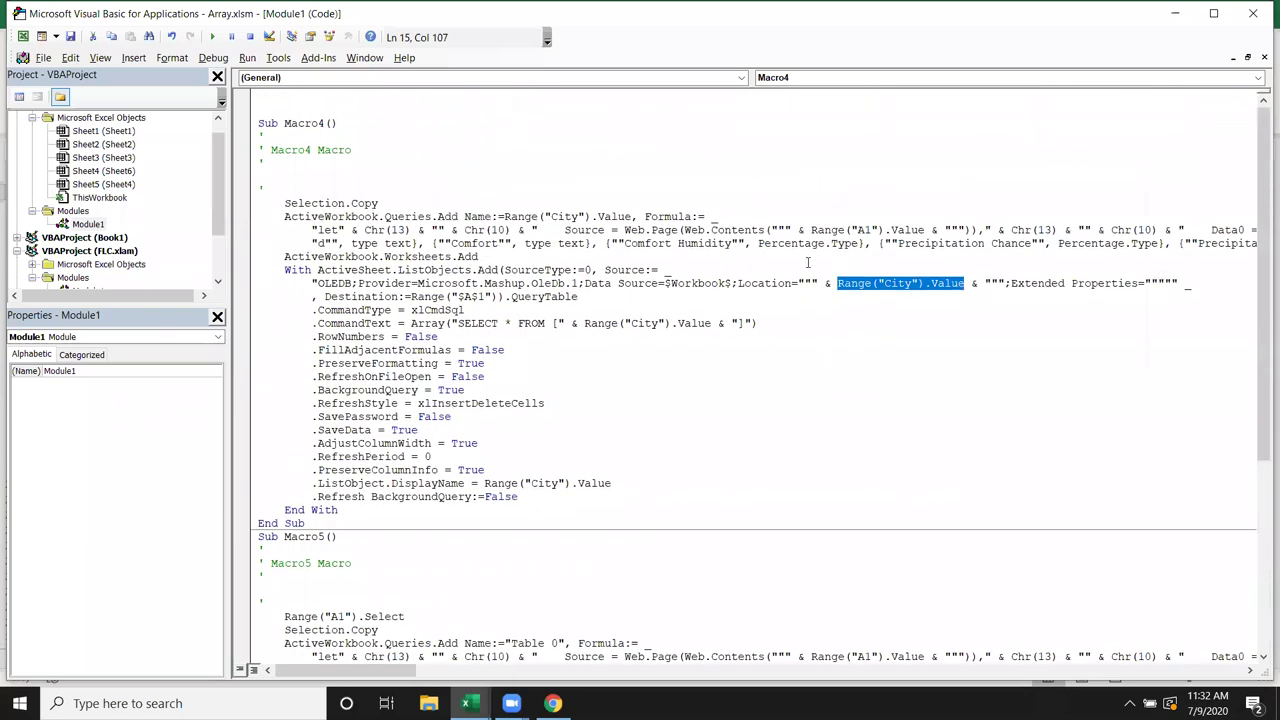
- Highlight the triple quotes around the Web.Contents address in Macro4, then return to Sheet6
left_click_drag(790, 229, 771, 229)
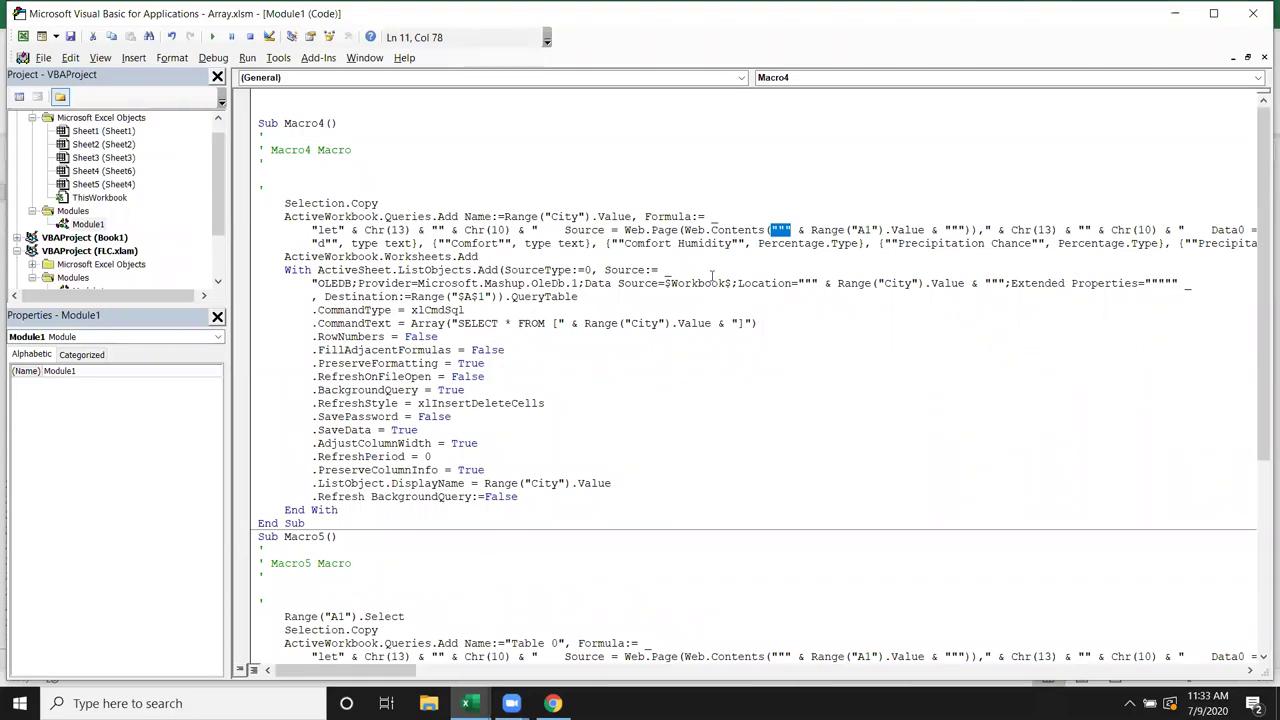
key("alt+F11")
- Enter "Jaipur" with surrounding quotes in cell D5
left_click(488, 257)
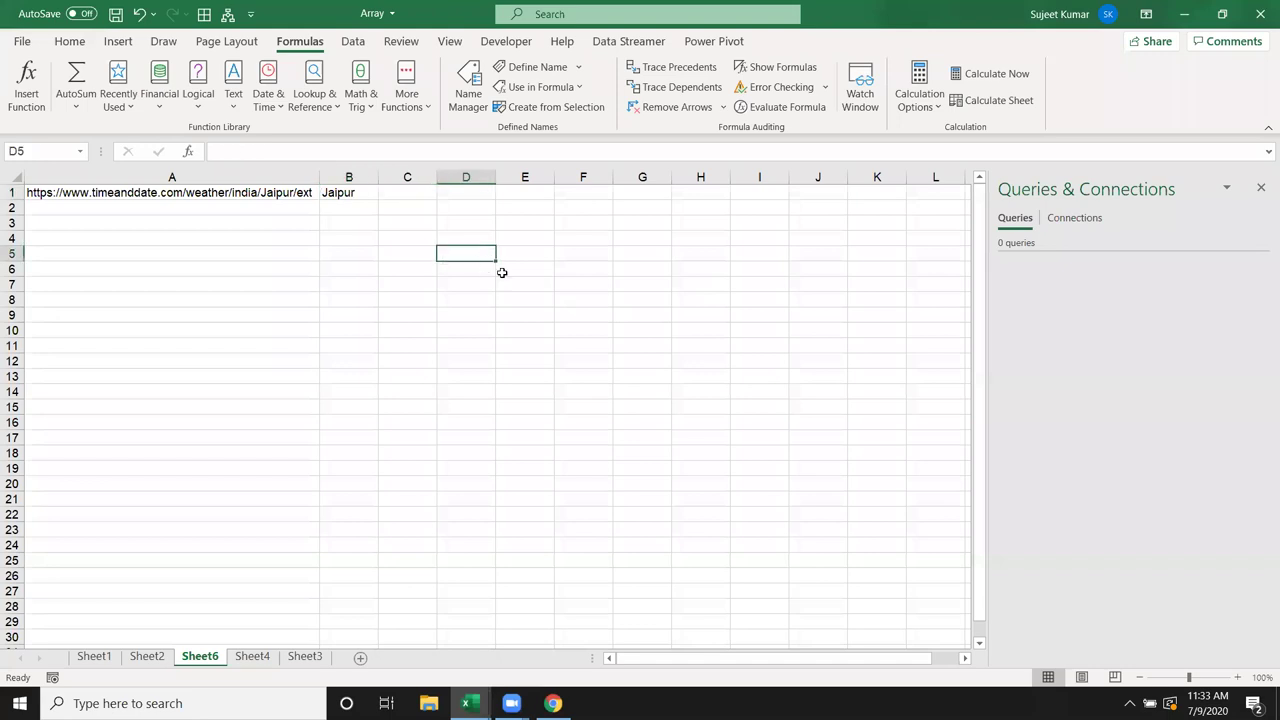
type("\"")
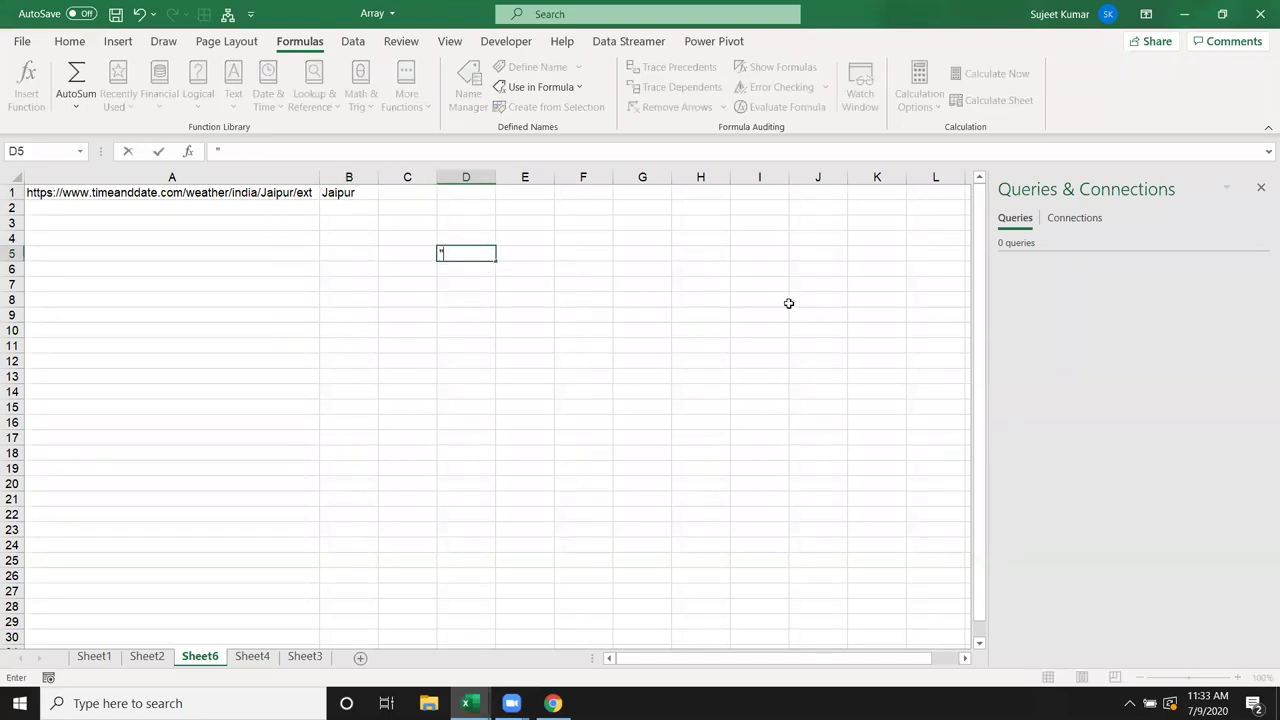
type("ww")
key("BackSpace")
key("BackSpace")
type("Jaipur\"")
key("Return")
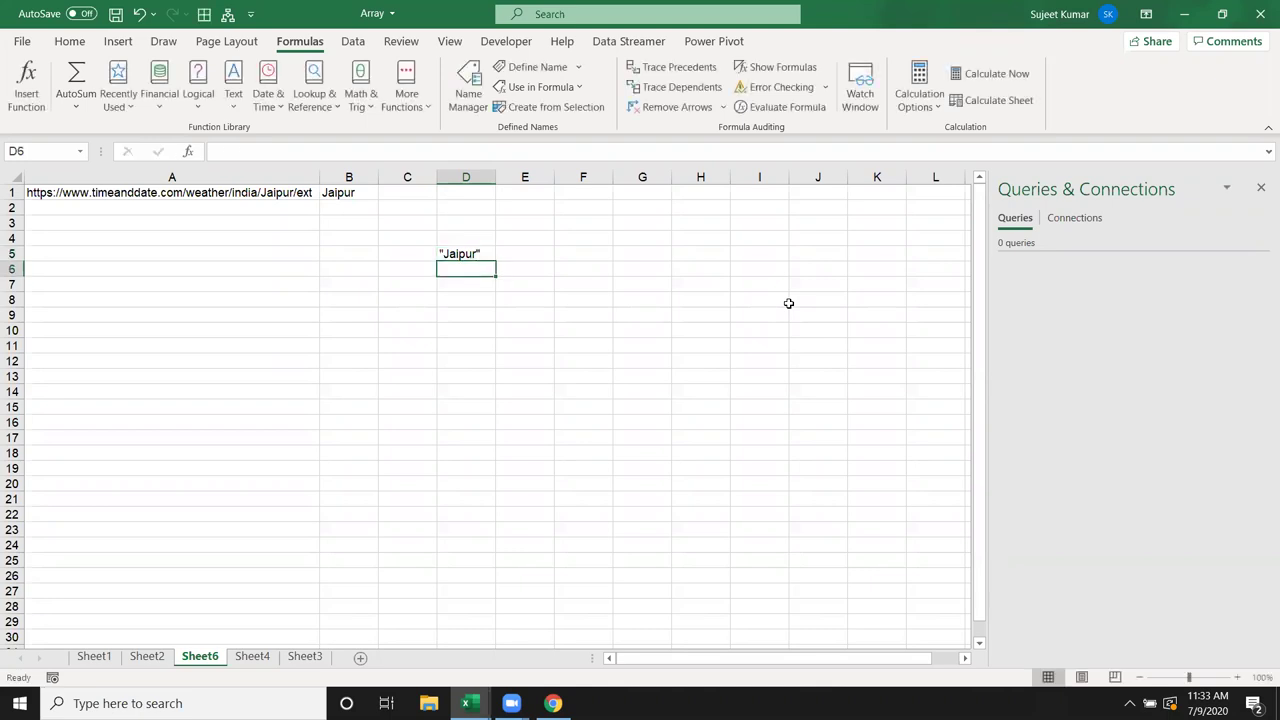
- Enter the formula ="""Jaipur""" in D6 so it displays "Jaipur" in quotes
type("=\"\"Jai")
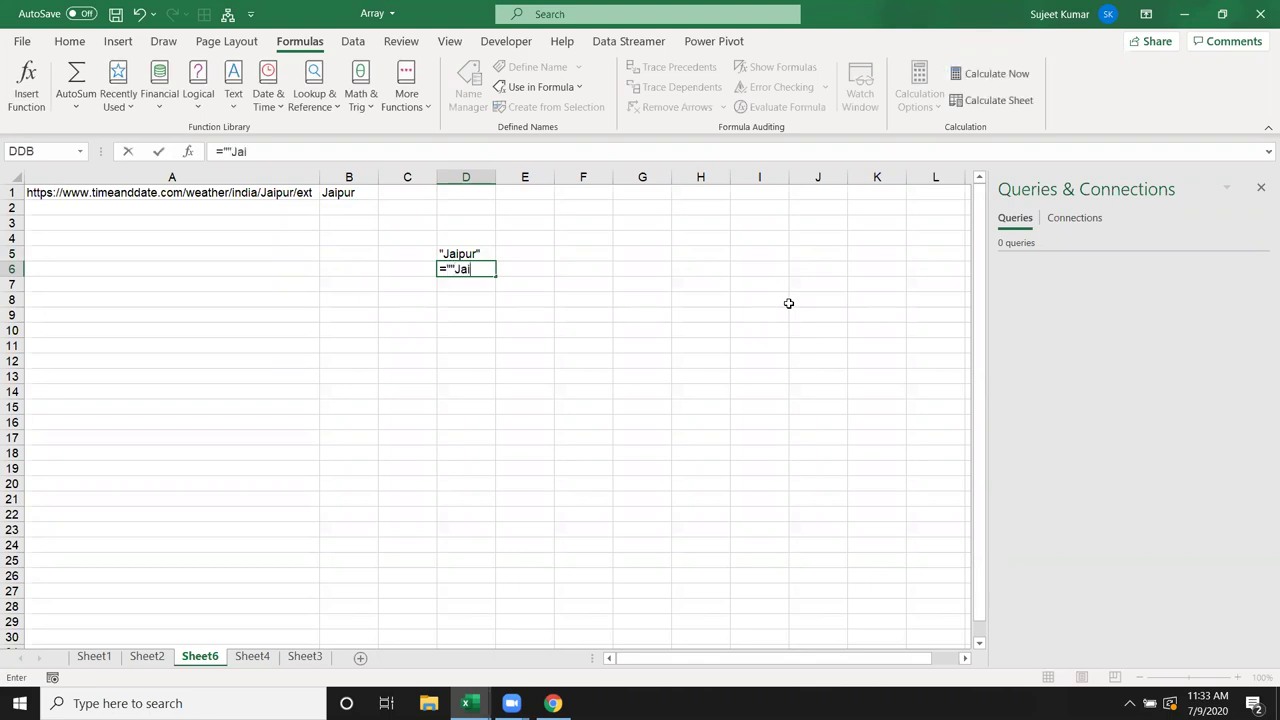
type("pur")
type("\"\"")
key("Return")
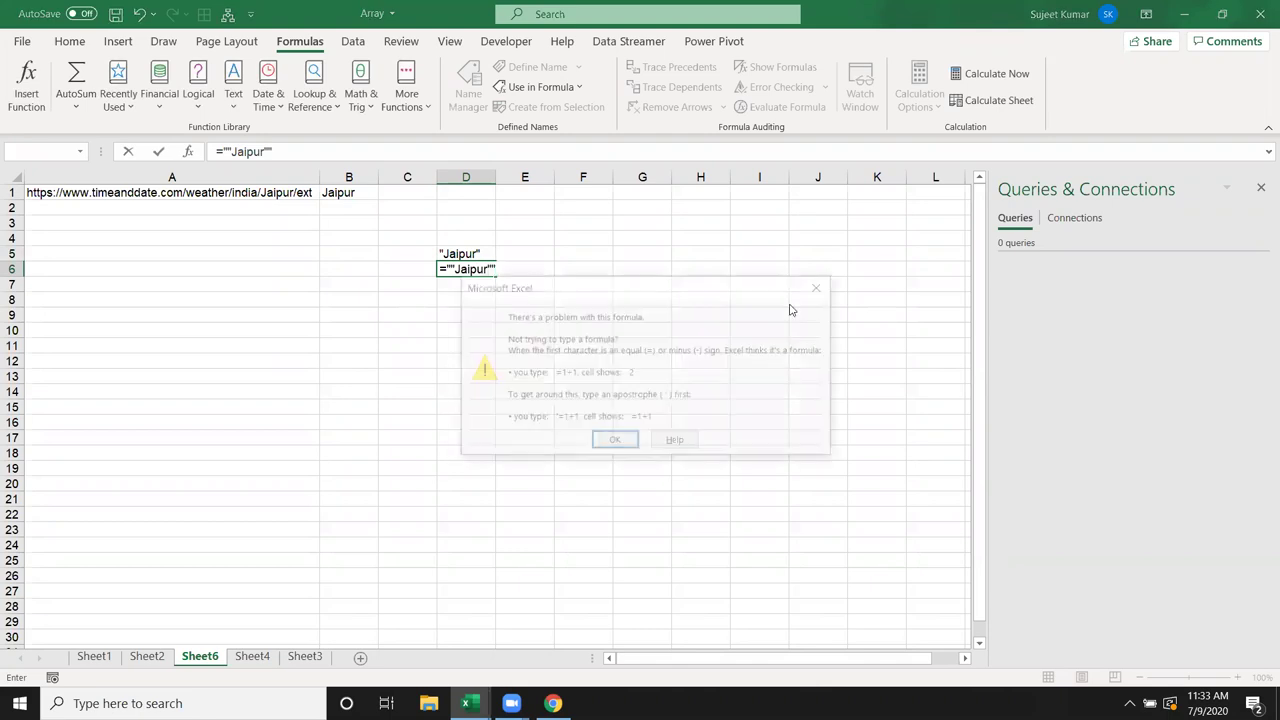
key("Return")
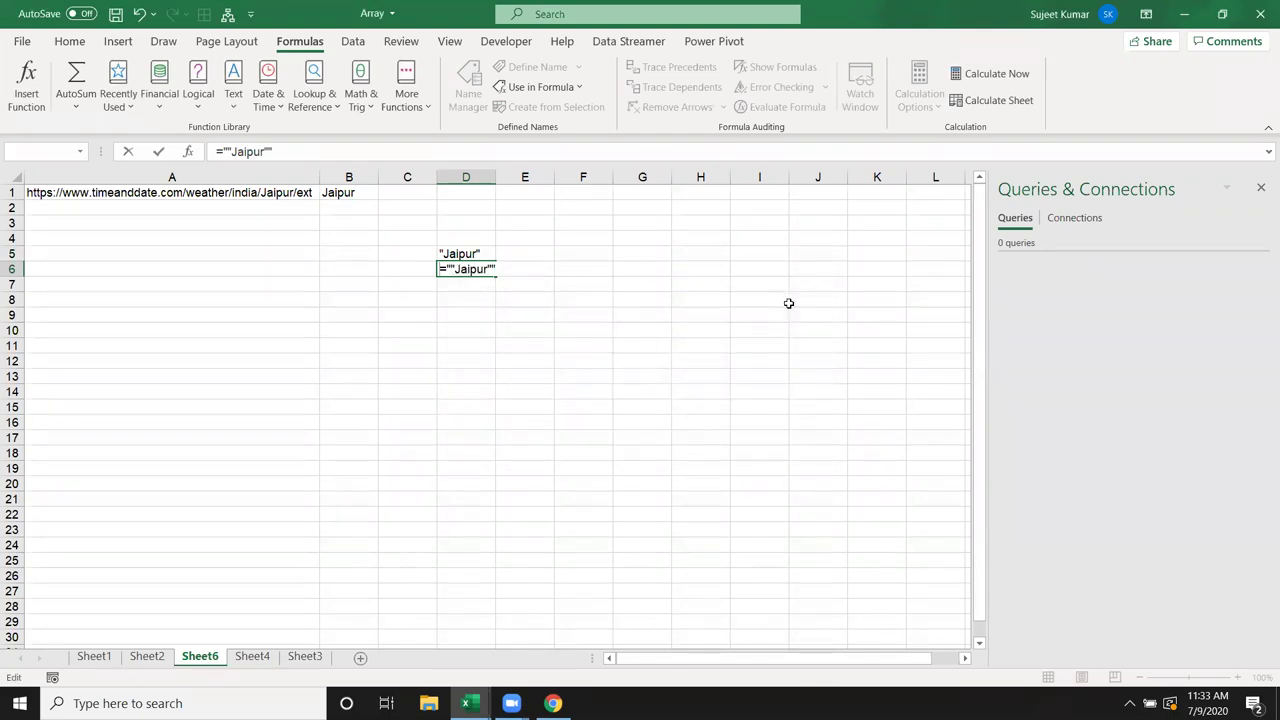
type("\"")
key("Right")
key("Right")
key("Right")
key("Right")
type("\"")
key("Return")
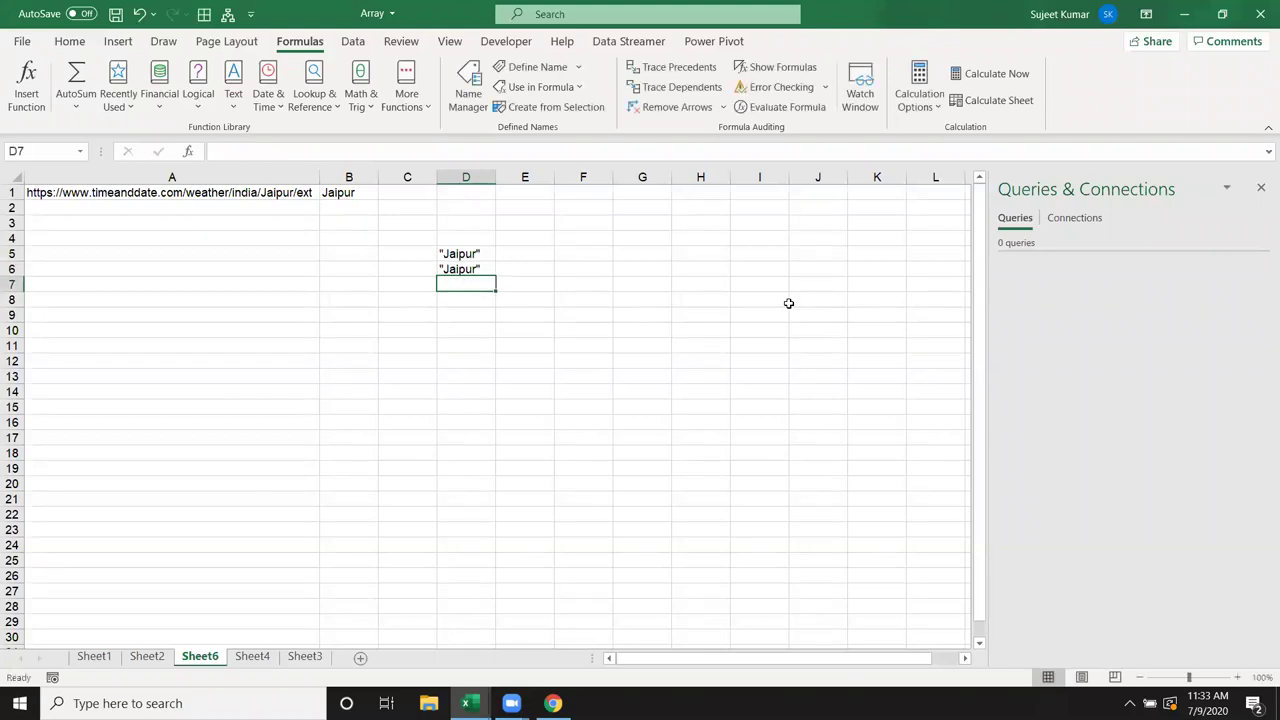
- Strip the quotes from D5 so it reads plain Jaipur, then return to the macro code
key("Up")
key("Up")
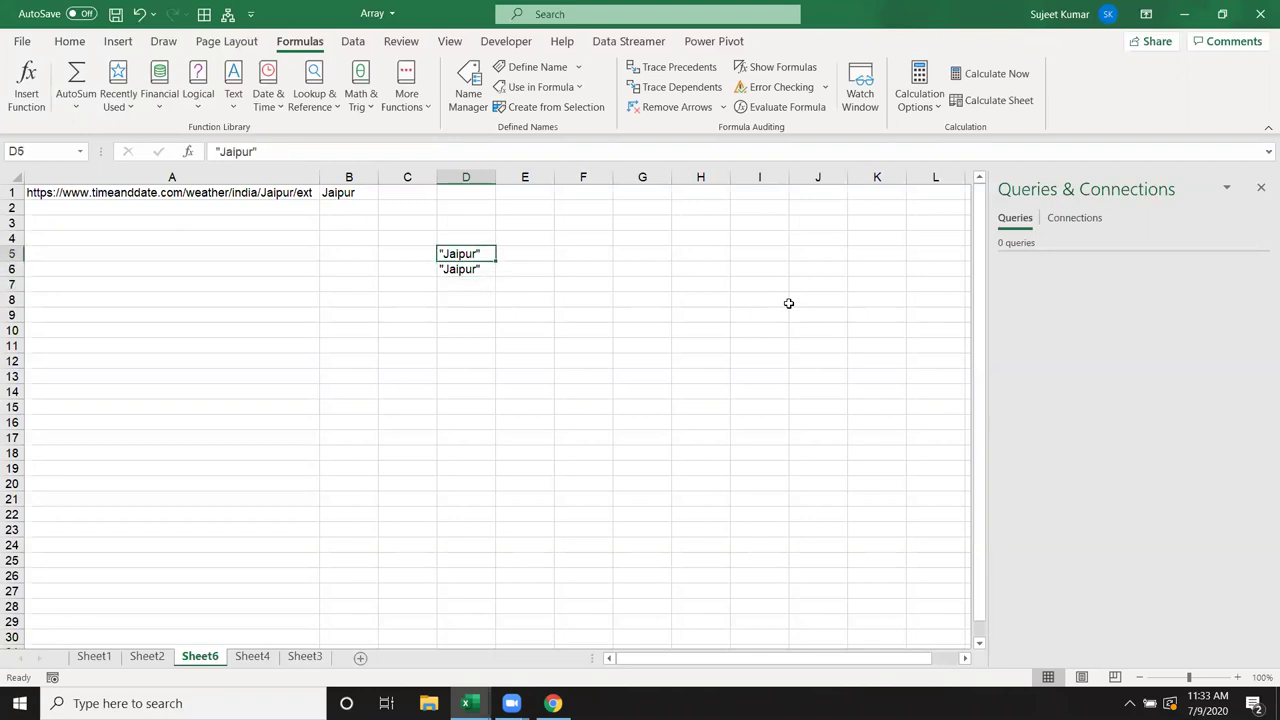
key("F2")
key("BackSpace")
key("Left")
key("Left")
key("Left")
key("Left")
key("Left")
key("BackSpace")
key("Return")
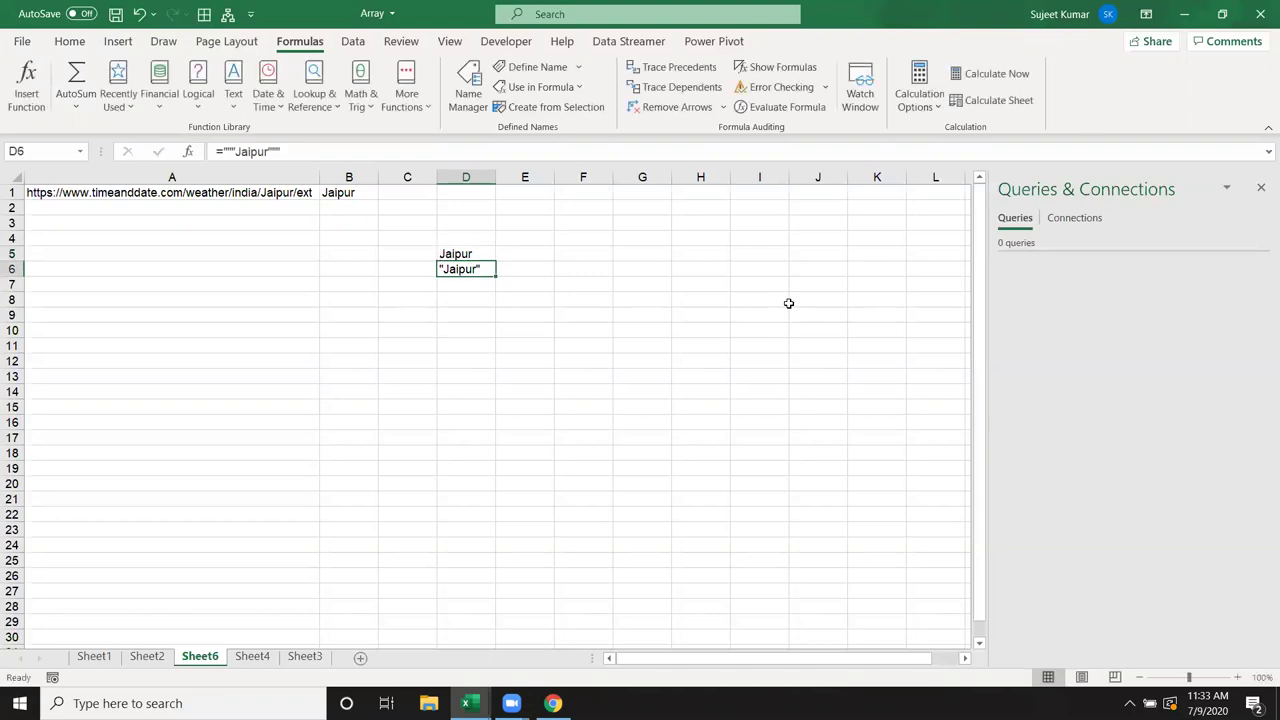
key("alt+F11")
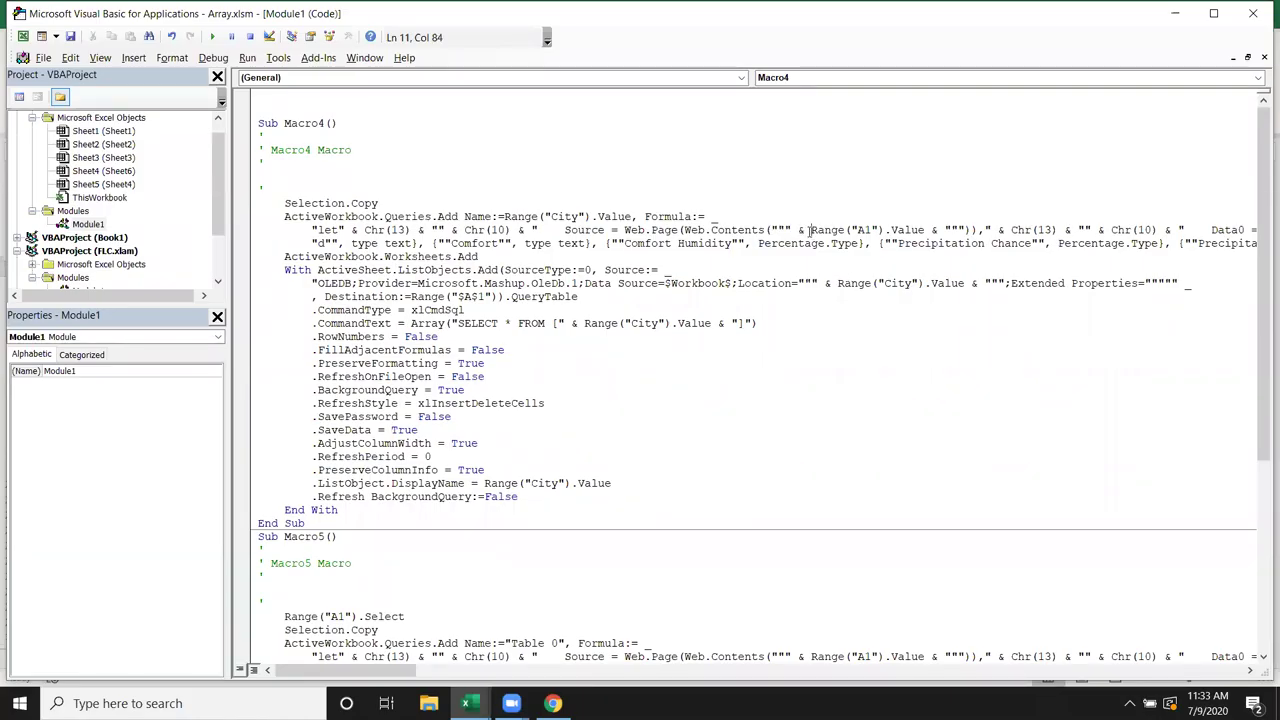
left_click_drag(810, 230, 1032, 243)
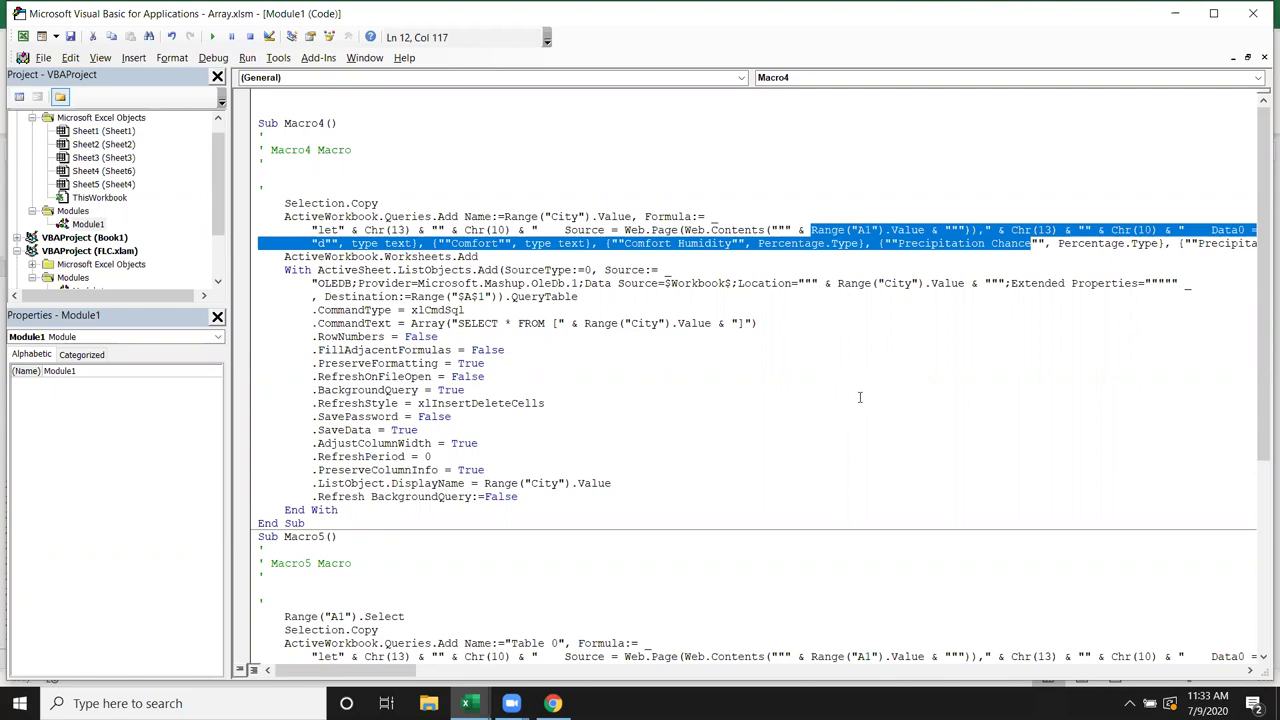
scroll(858, 402, "down", 5)
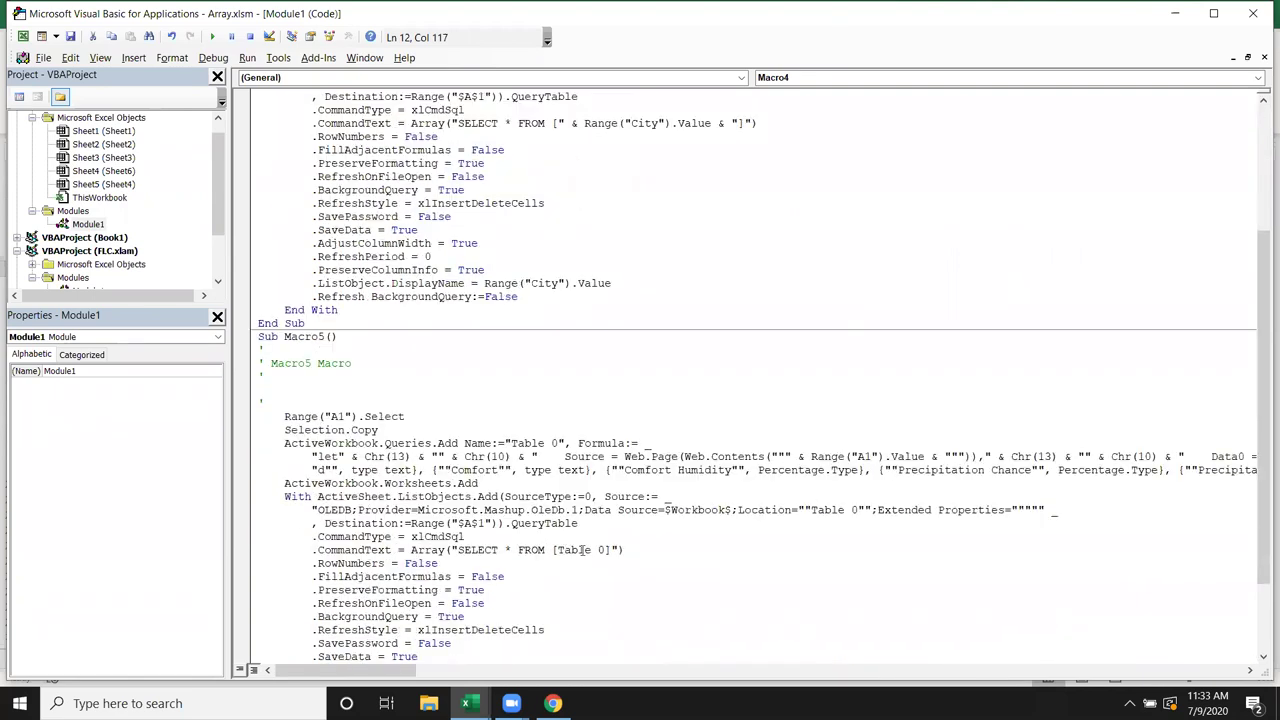
left_click_drag(617, 538, 613, 548)
left_click_drag(798, 510, 816, 510)
left_click_drag(857, 510, 871, 510)
scroll(674, 596, "down", 2)
scroll(674, 590, "down", 1)
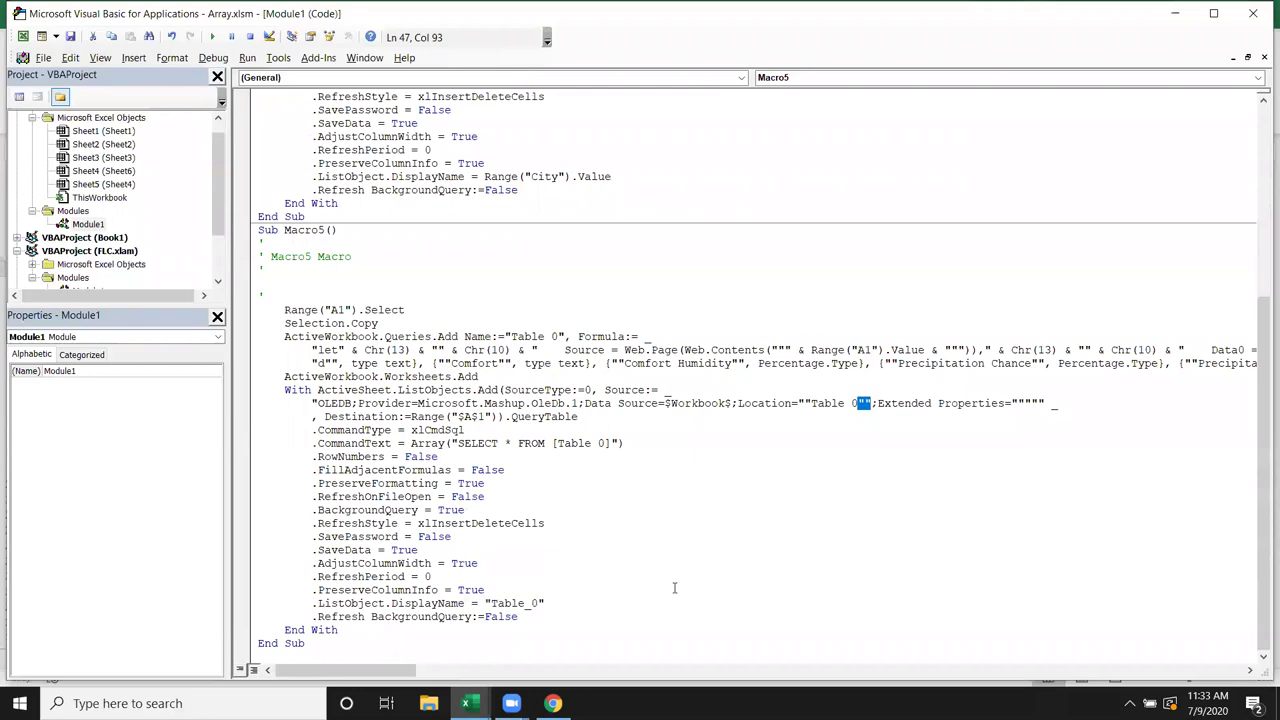
left_click_drag(797, 403, 823, 403)
scroll(822, 405, "up", 2)
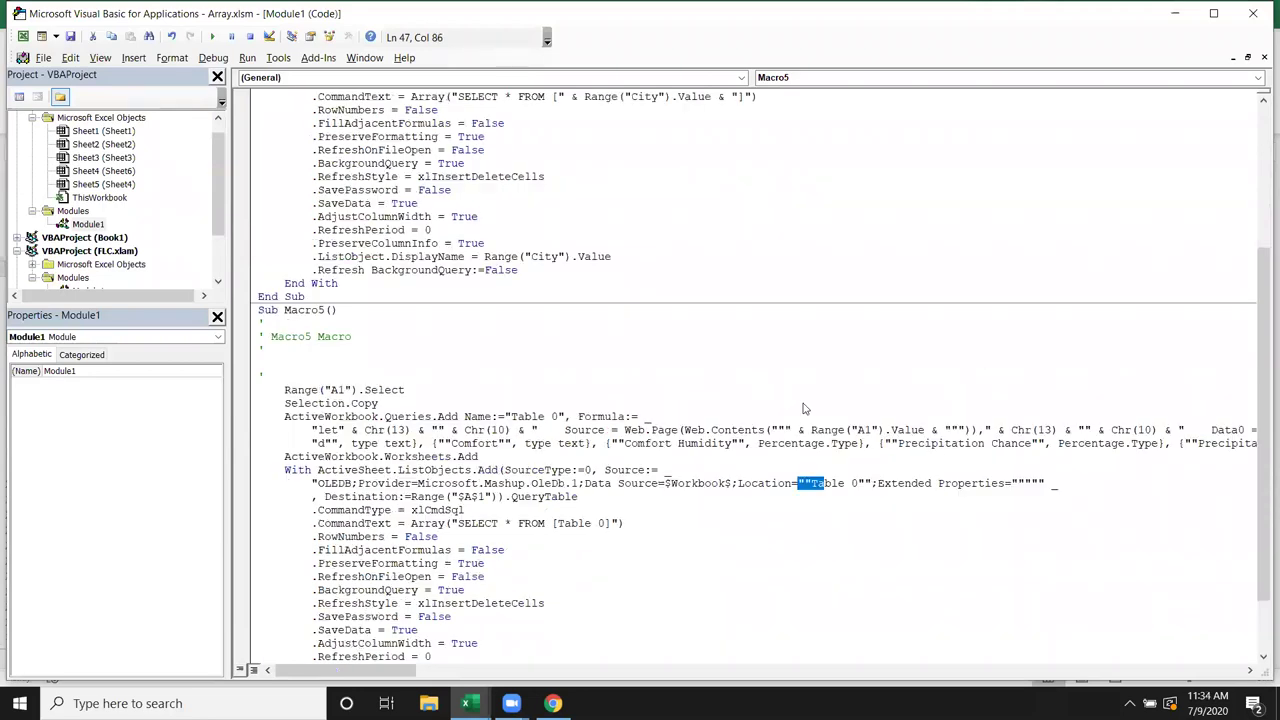
scroll(829, 457, "up", 2)
scroll(750, 410, "up", 3)
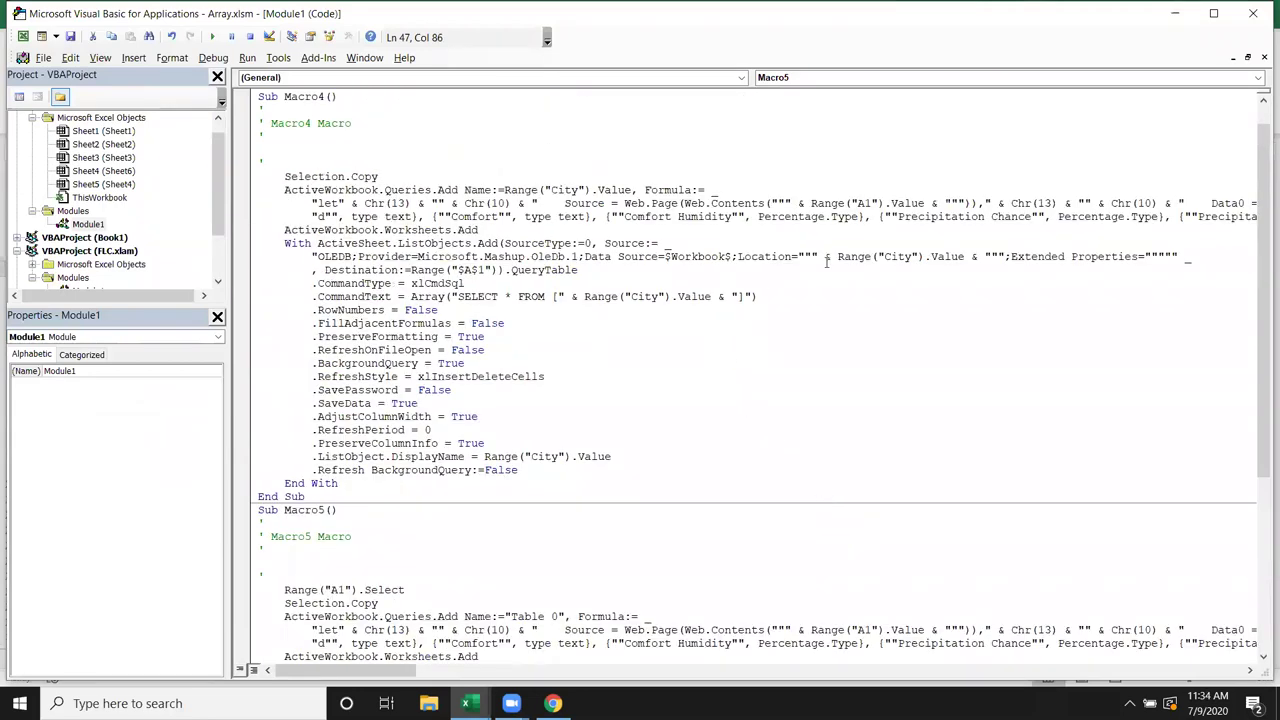
scroll(887, 353, "down", 3)
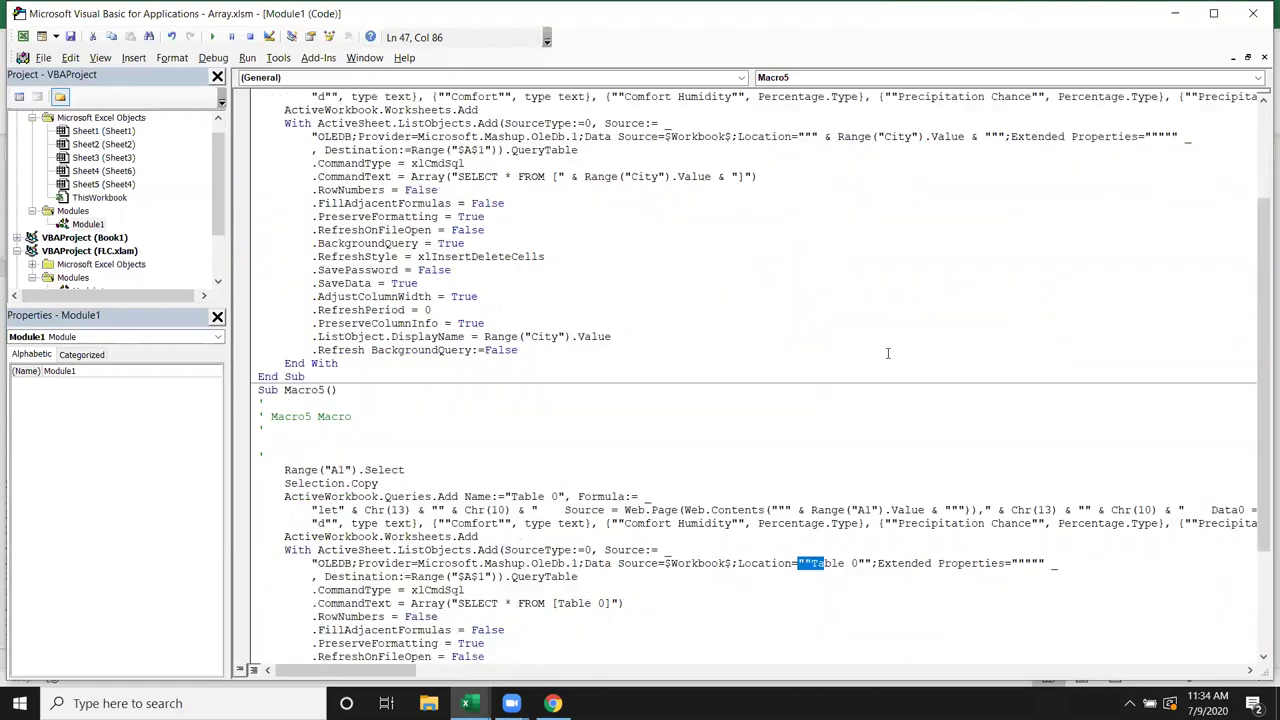
left_click(841, 563)
left_click_drag(584, 177, 712, 177)
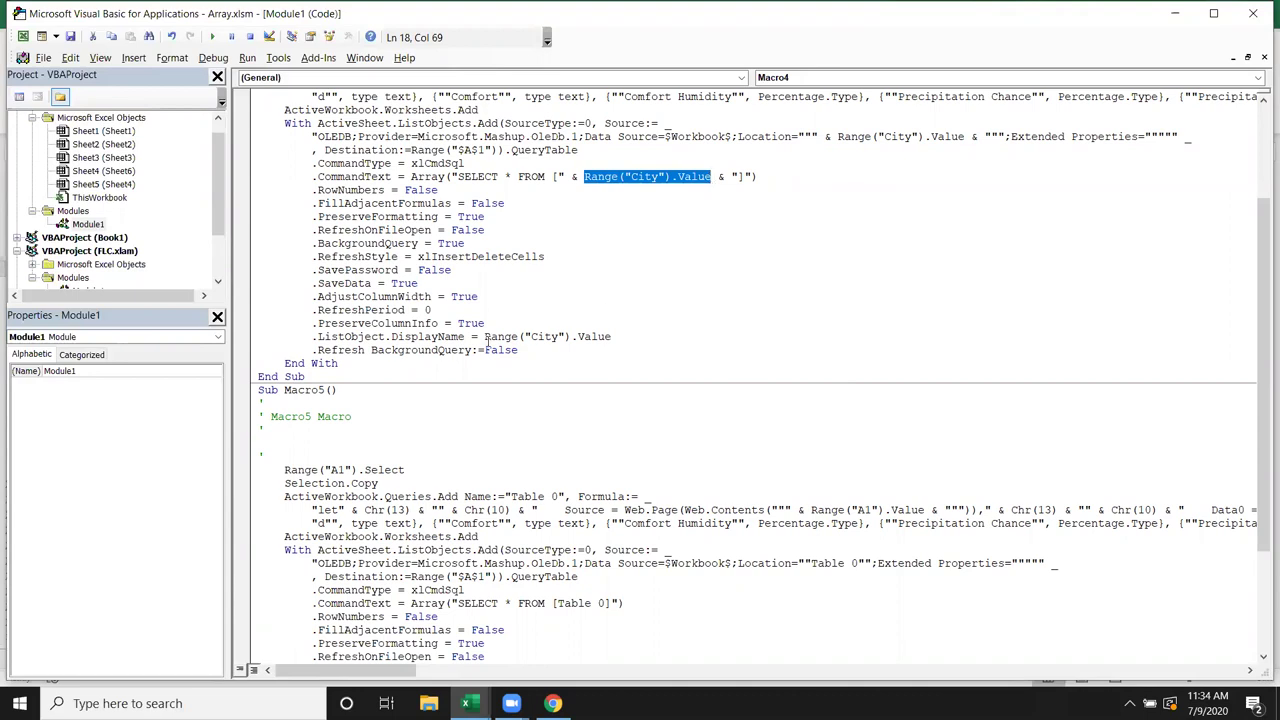
left_click_drag(485, 337, 611, 337)
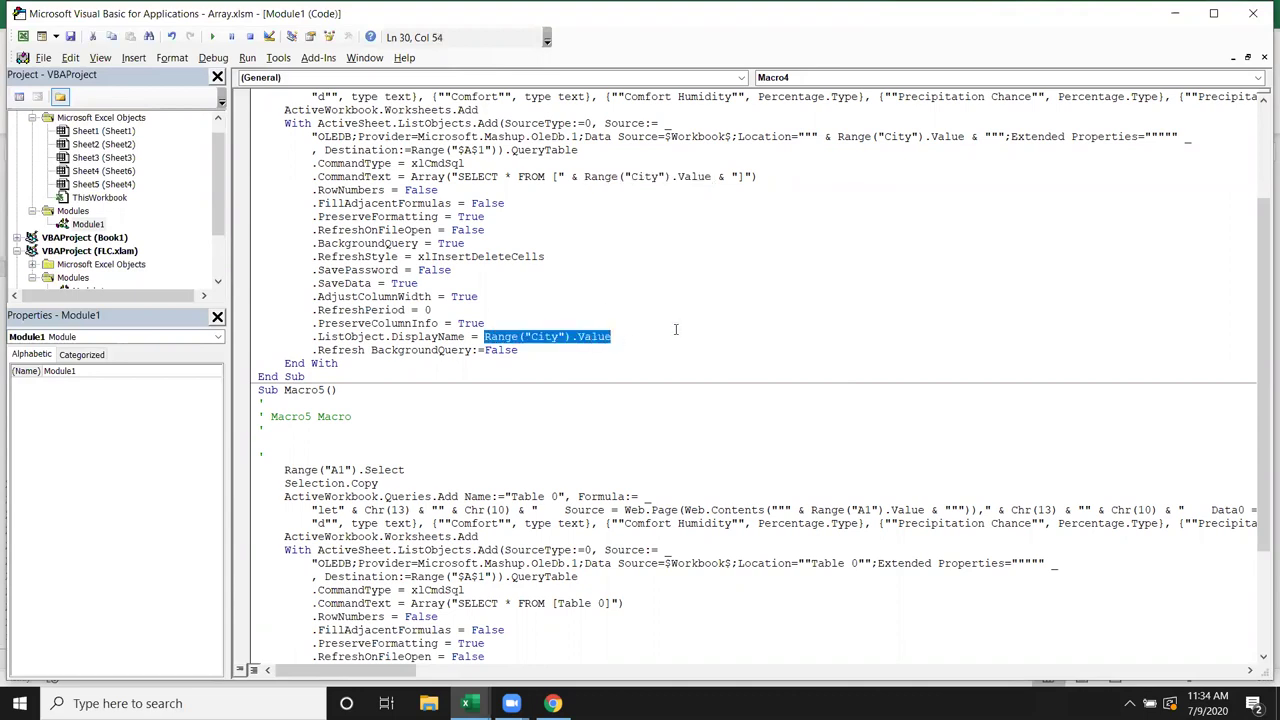
scroll(806, 296, "up", 3)
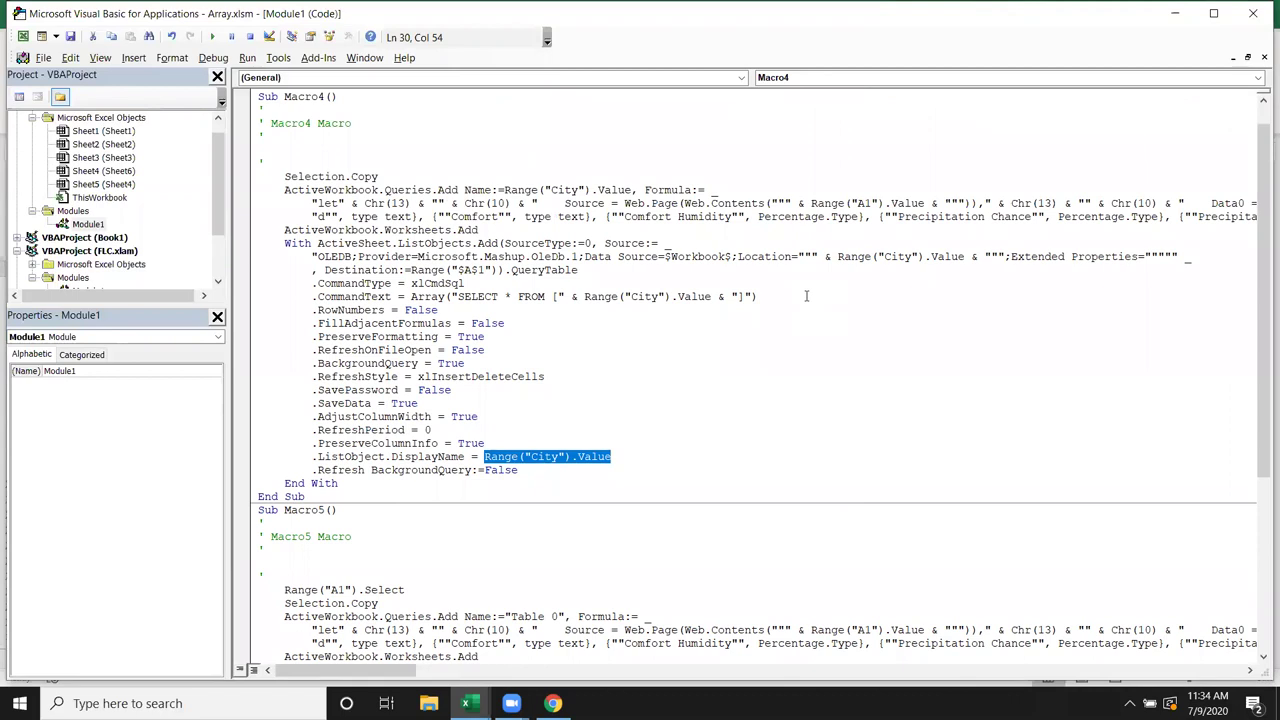
left_click_drag(560, 416, 338, 216)
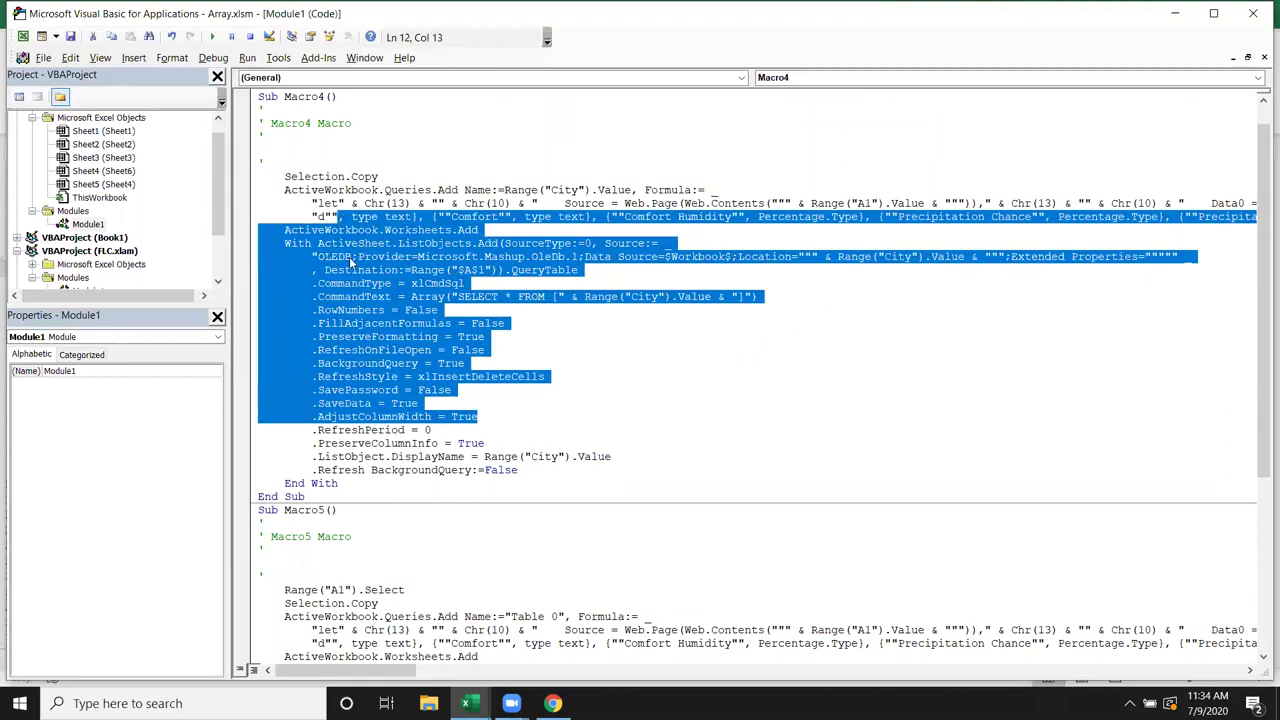
left_click(451, 350)
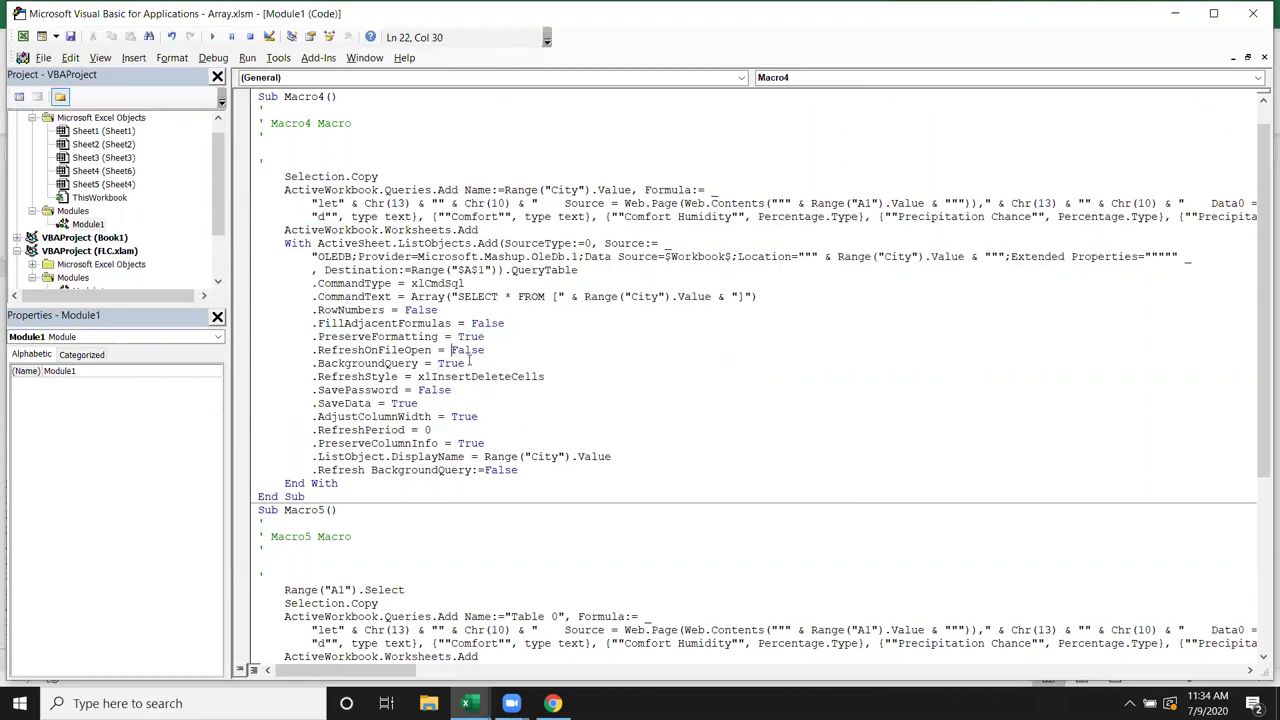
left_click_drag(490, 349, 318, 356)
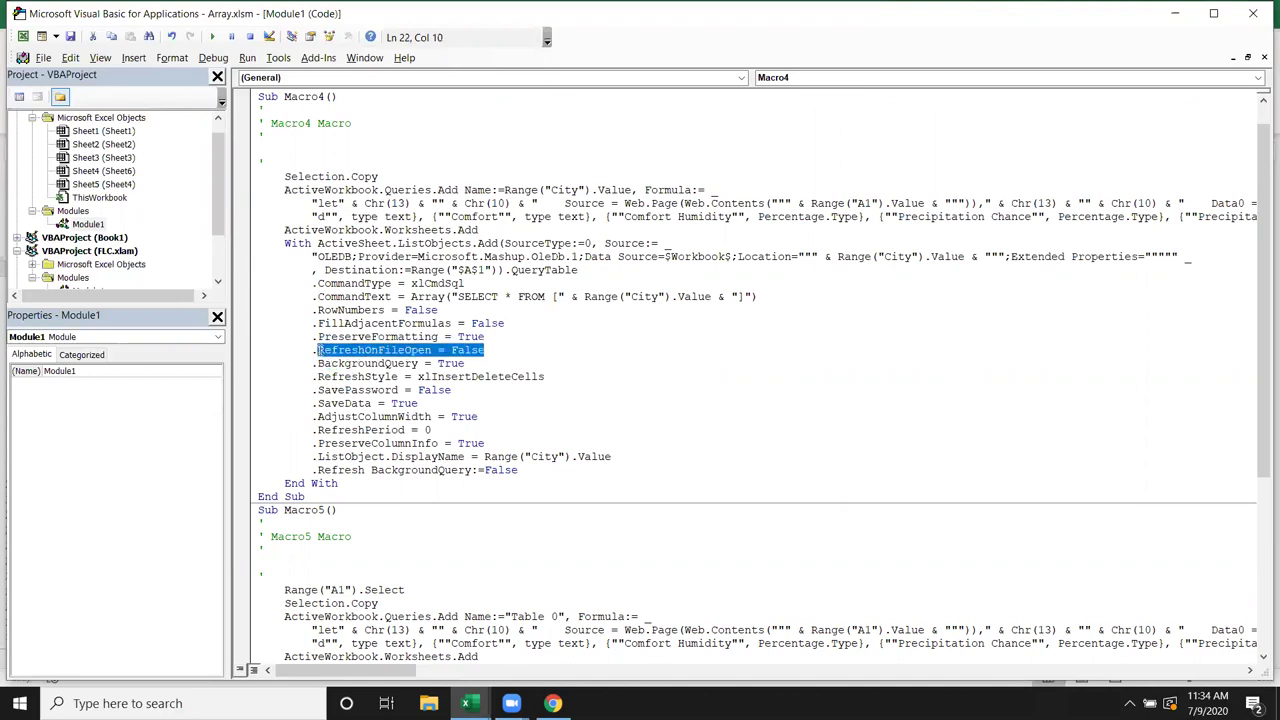
left_click_drag(465, 377, 377, 377)
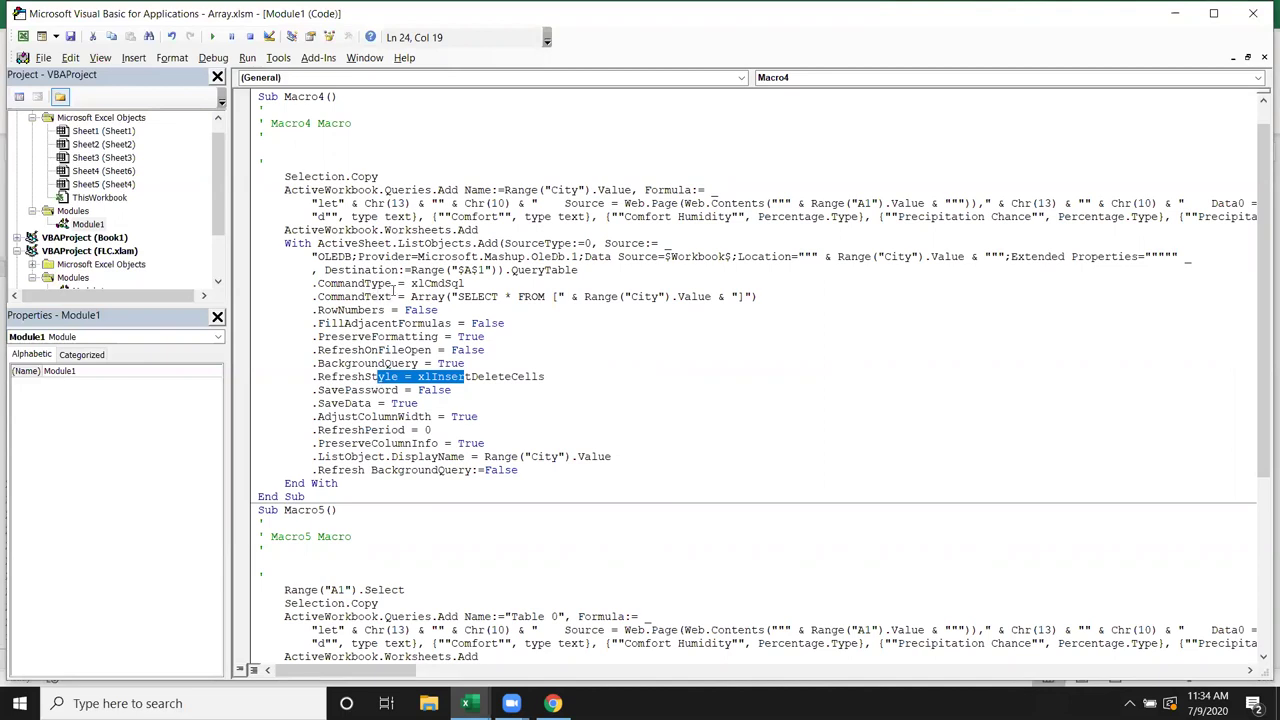
left_click(618, 350)
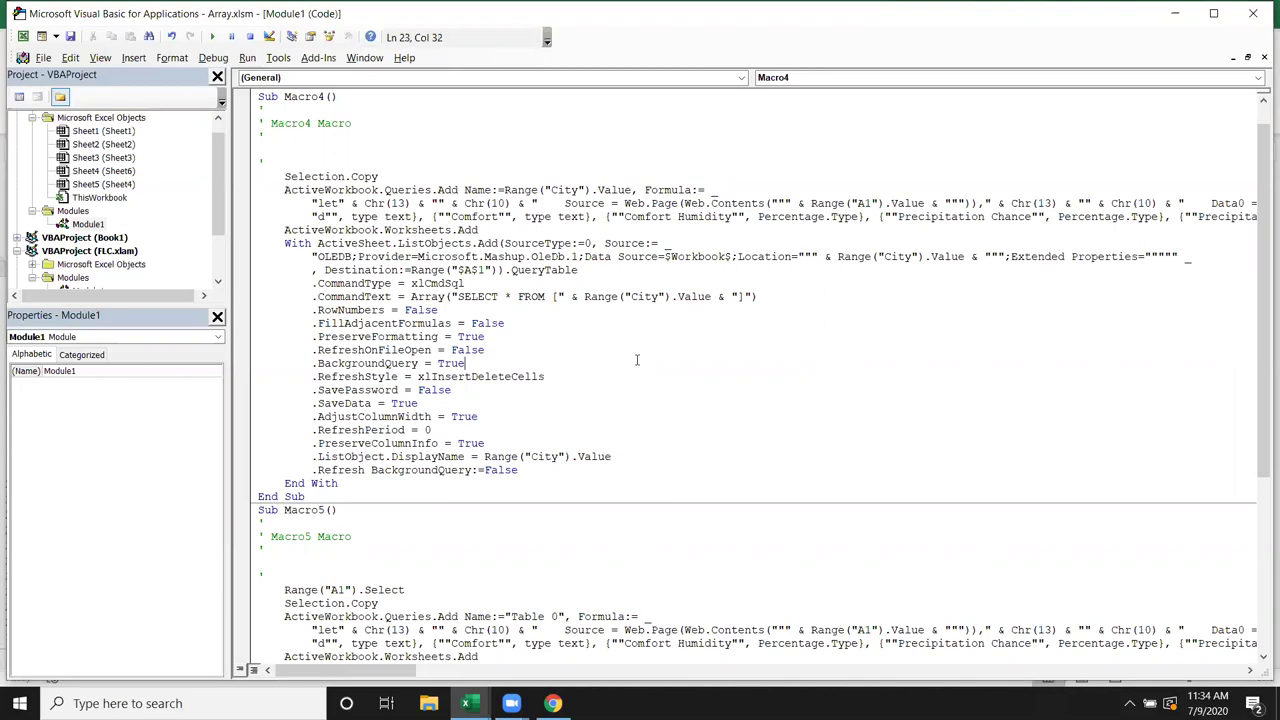
- Close the VBA editor, check the D6 formula and City cell B1, then switch to Chrome
left_click(1254, 18)
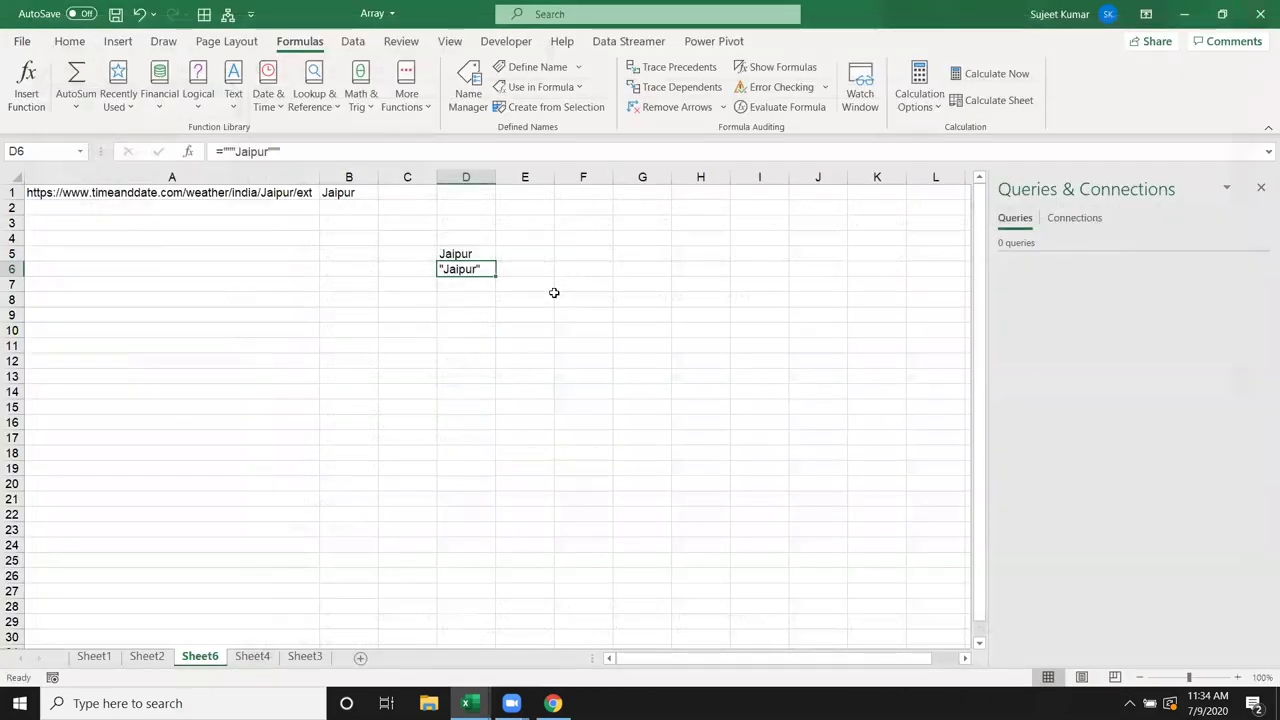
left_click(556, 295)
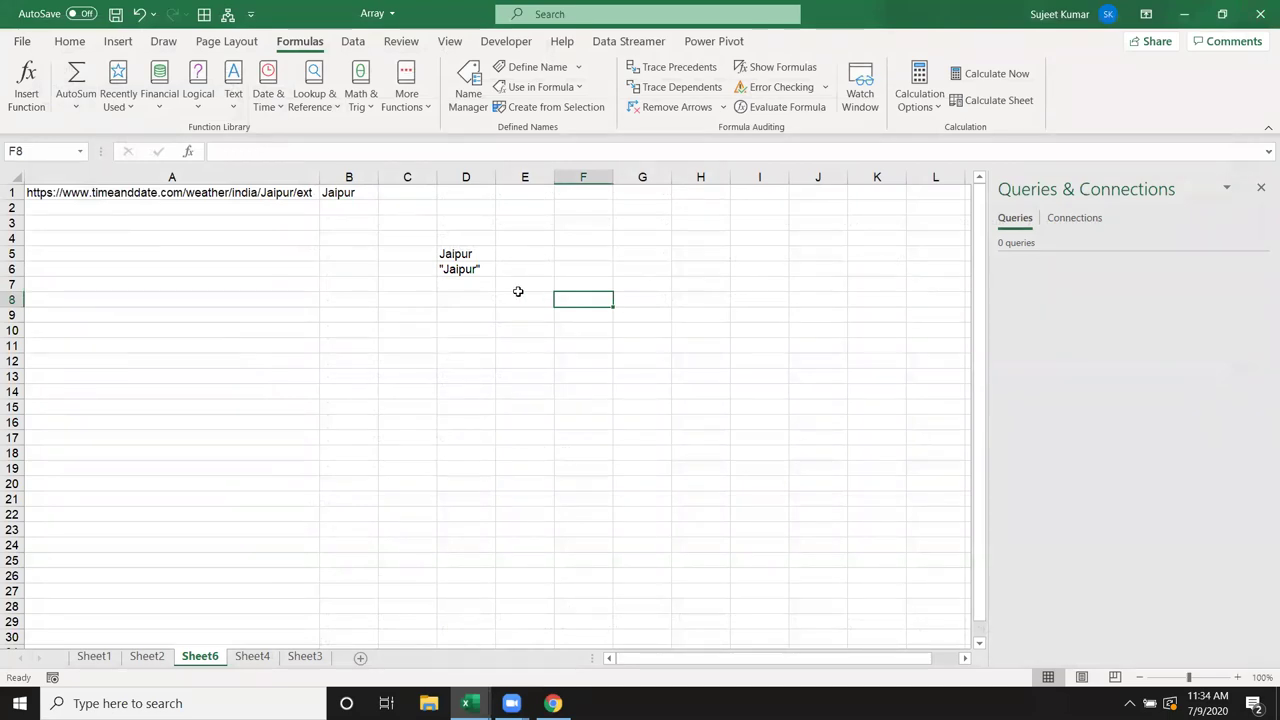
left_click(465, 269)
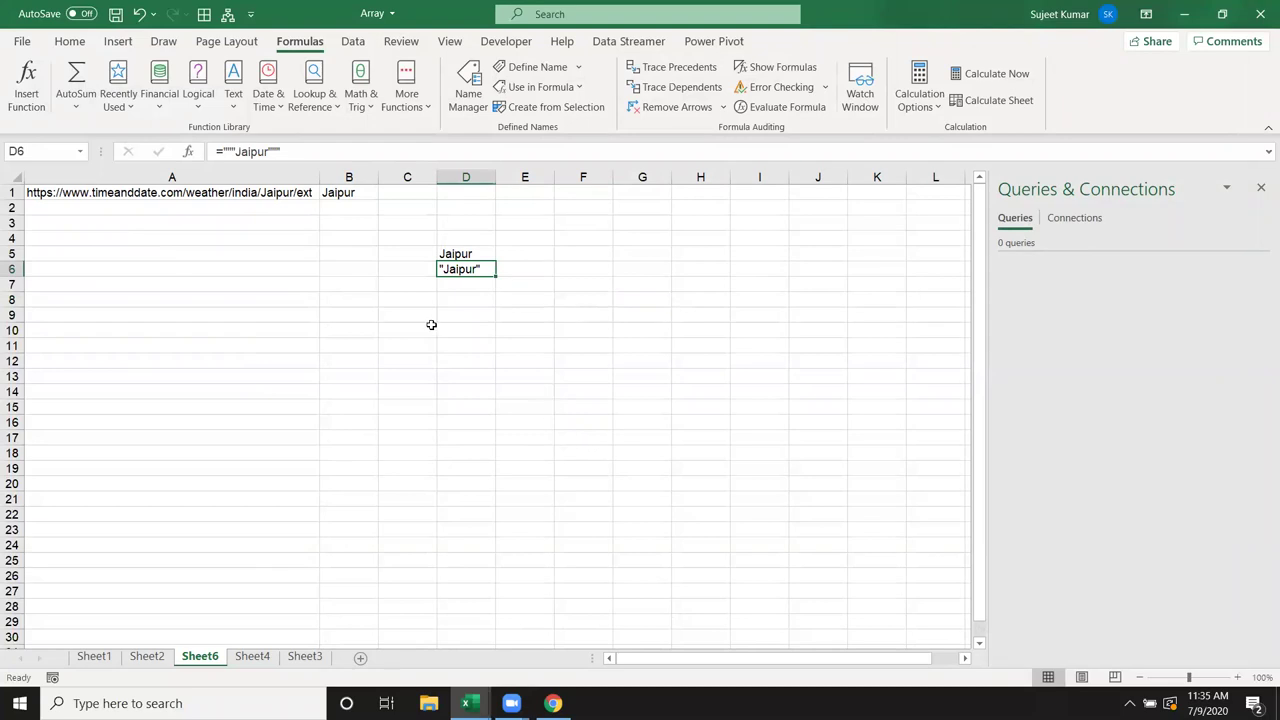
left_click(338, 193)
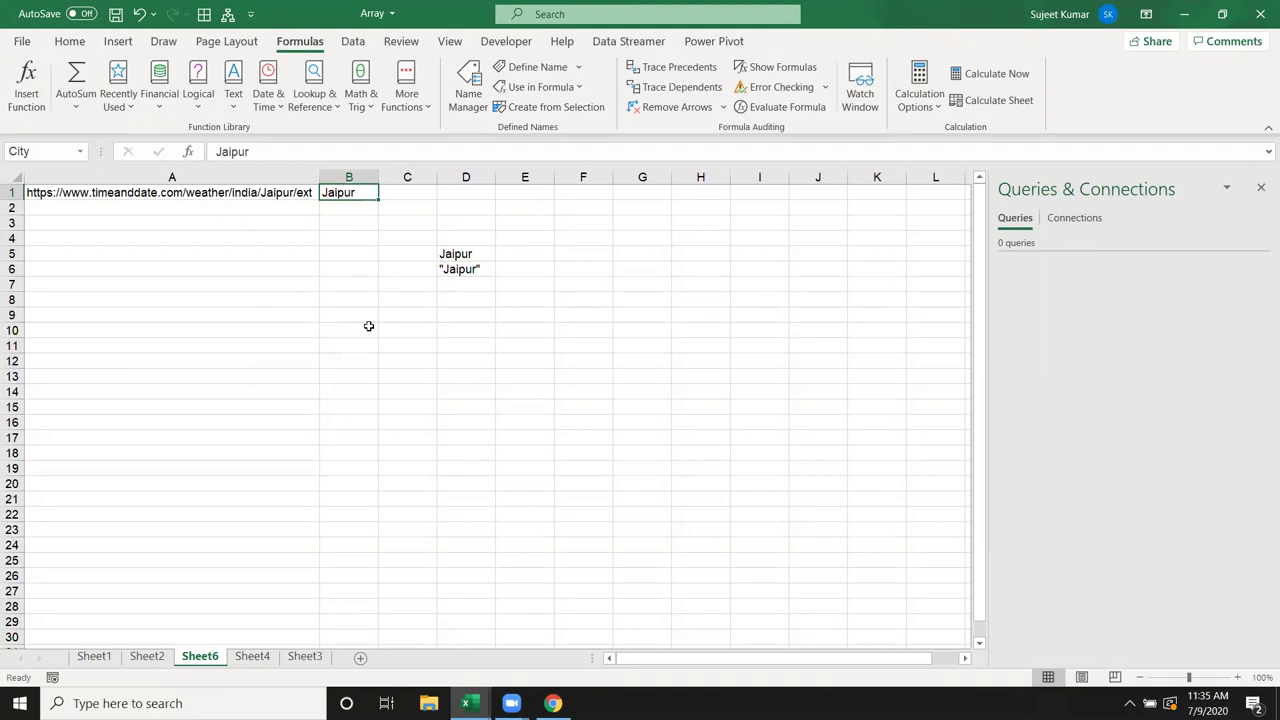
left_click(553, 703)
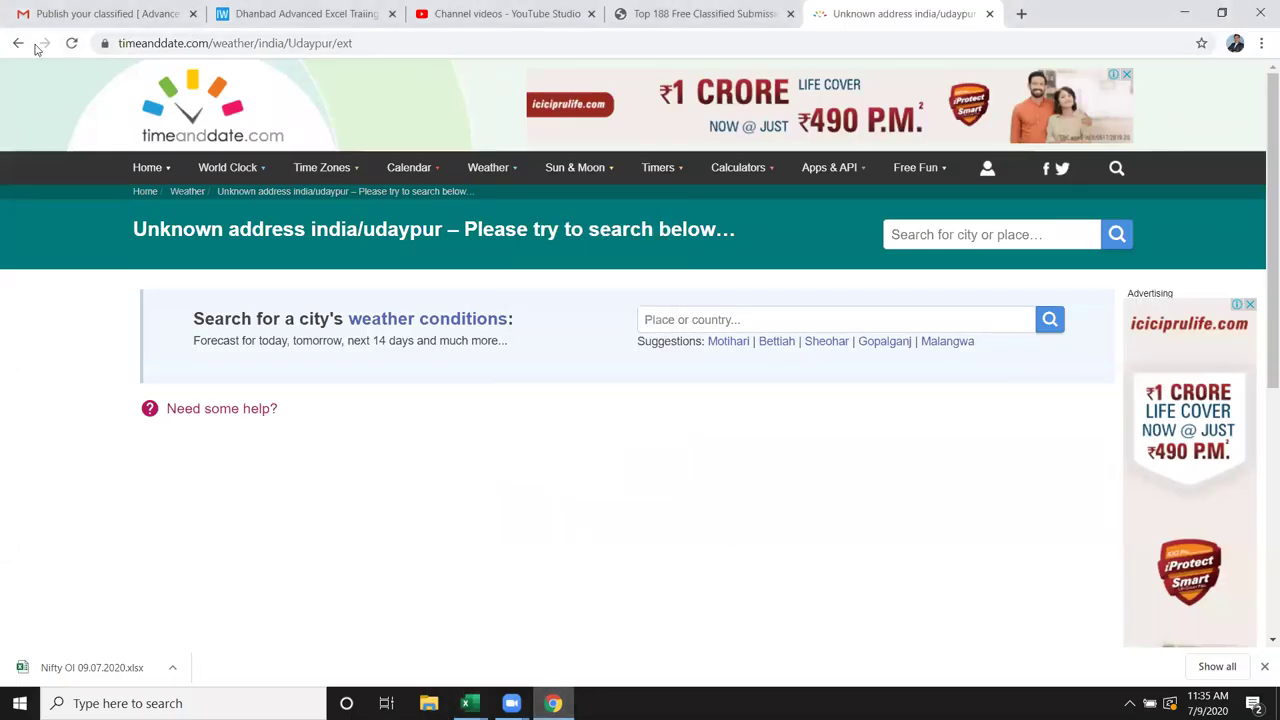
- Go back to the Muzaffarpur 2-week forecast and scroll through its 9–23 Jul table
left_click(24, 49)
scroll(113, 411, "down", 5)
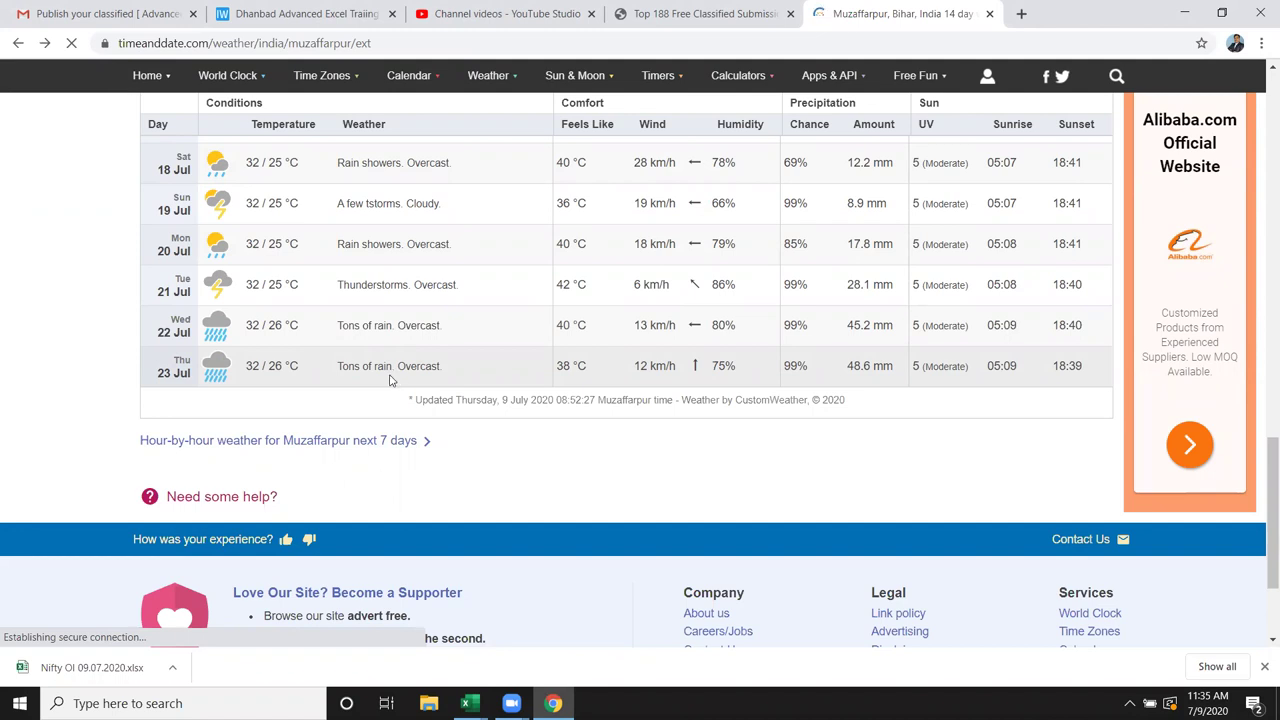
scroll(396, 378, "up", 5)
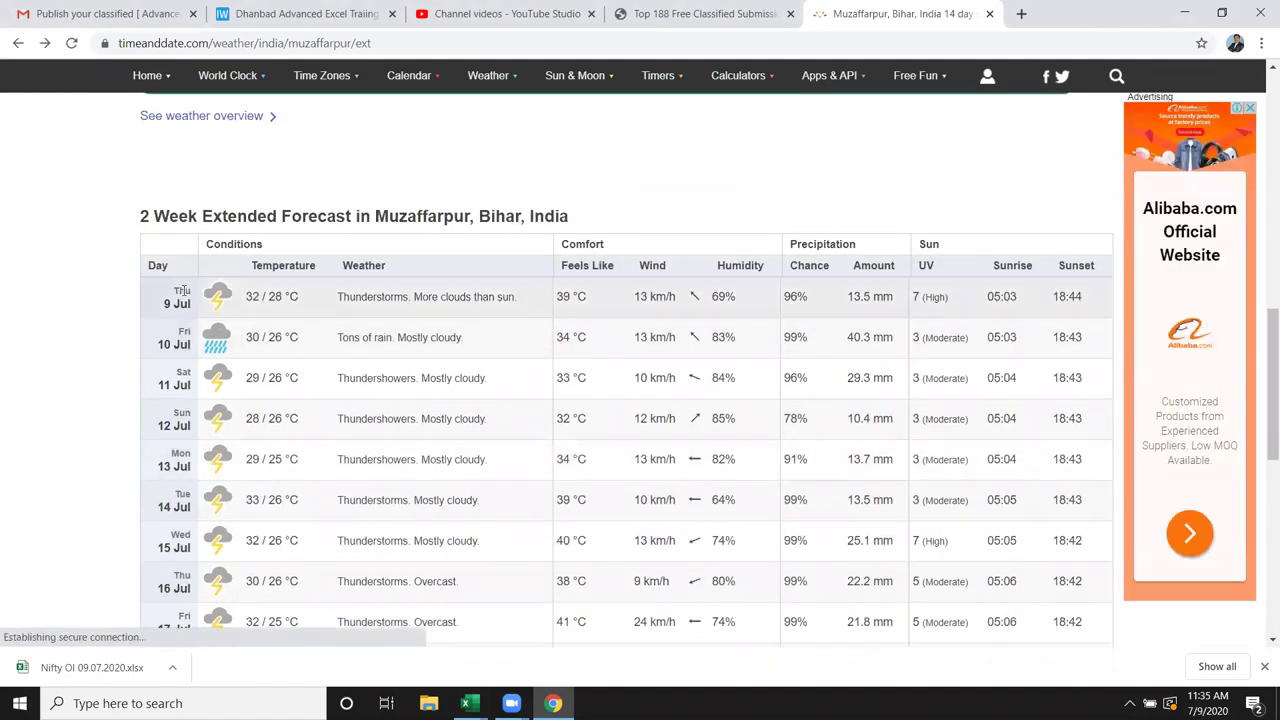
scroll(212, 276, "down", 4)
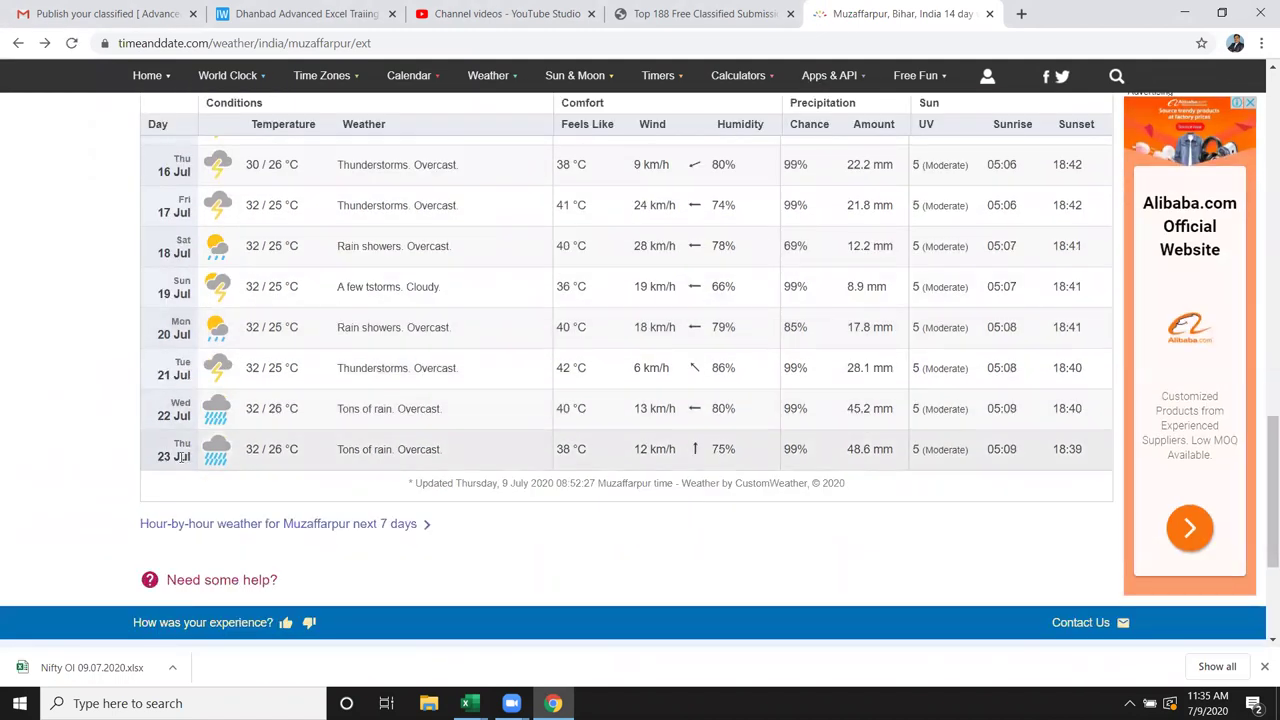
scroll(350, 286, "up", 3)
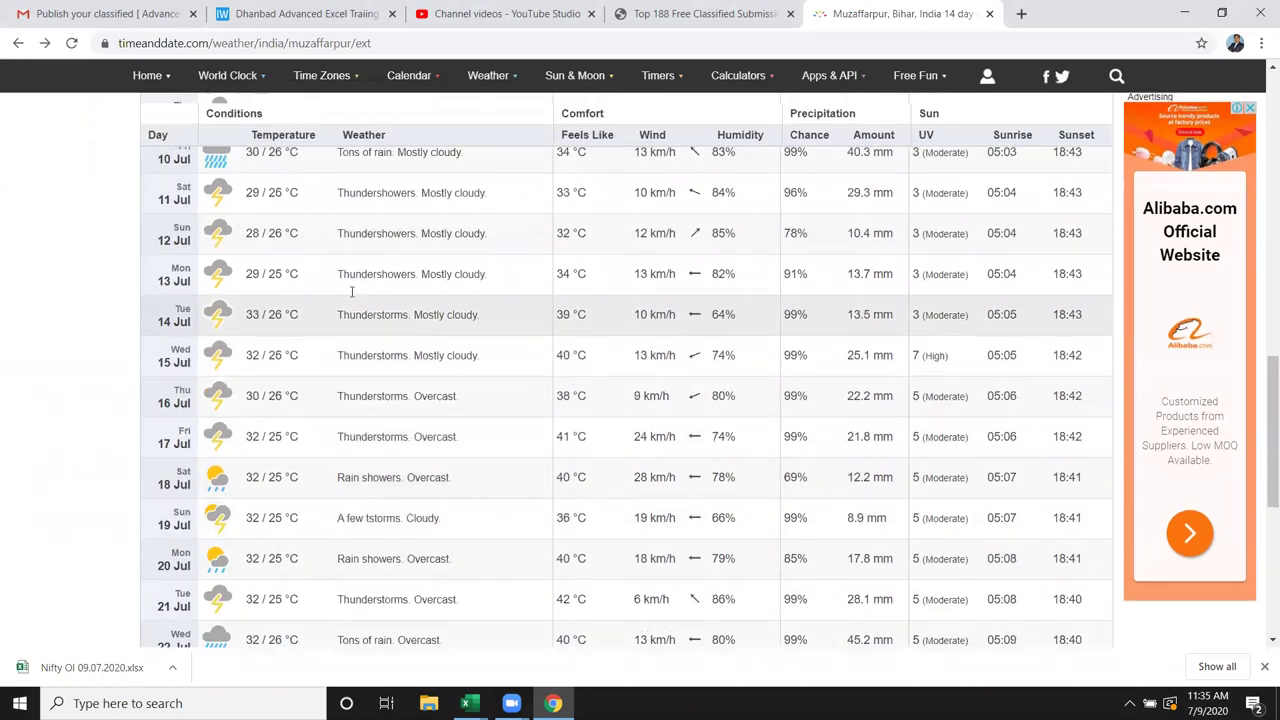
scroll(353, 285, "up", 2)
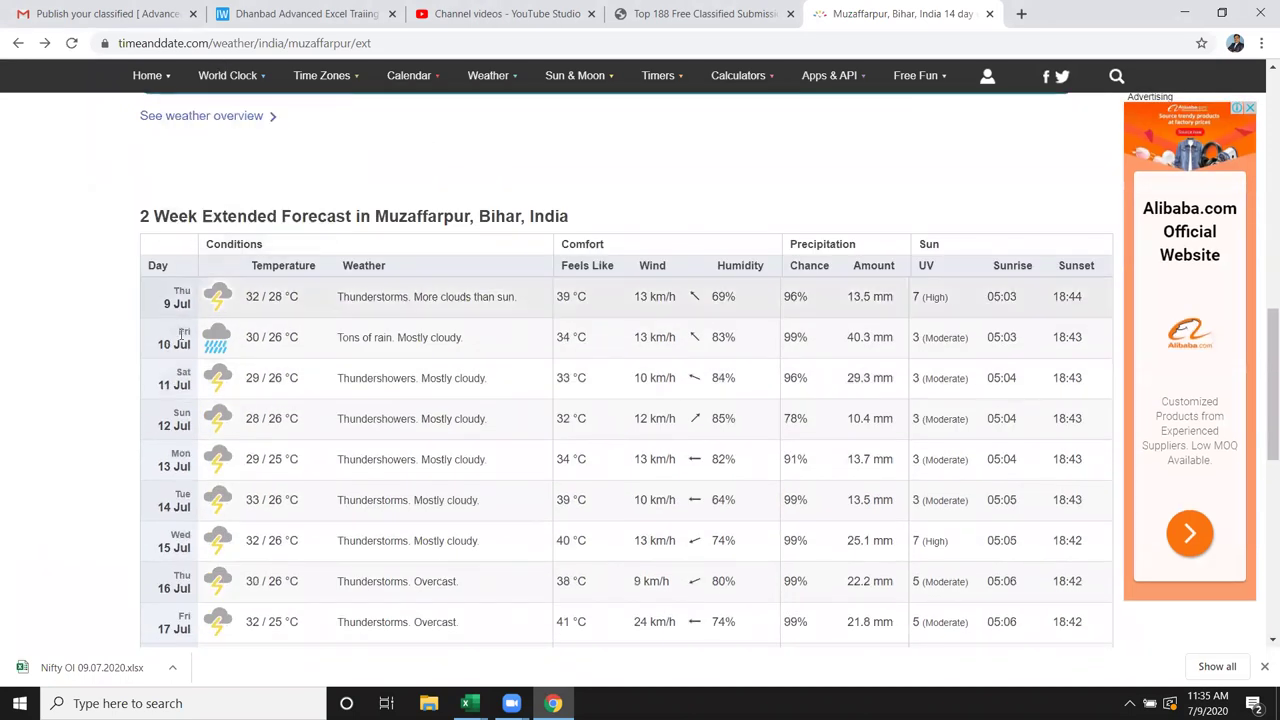
scroll(178, 410, "down", 3)
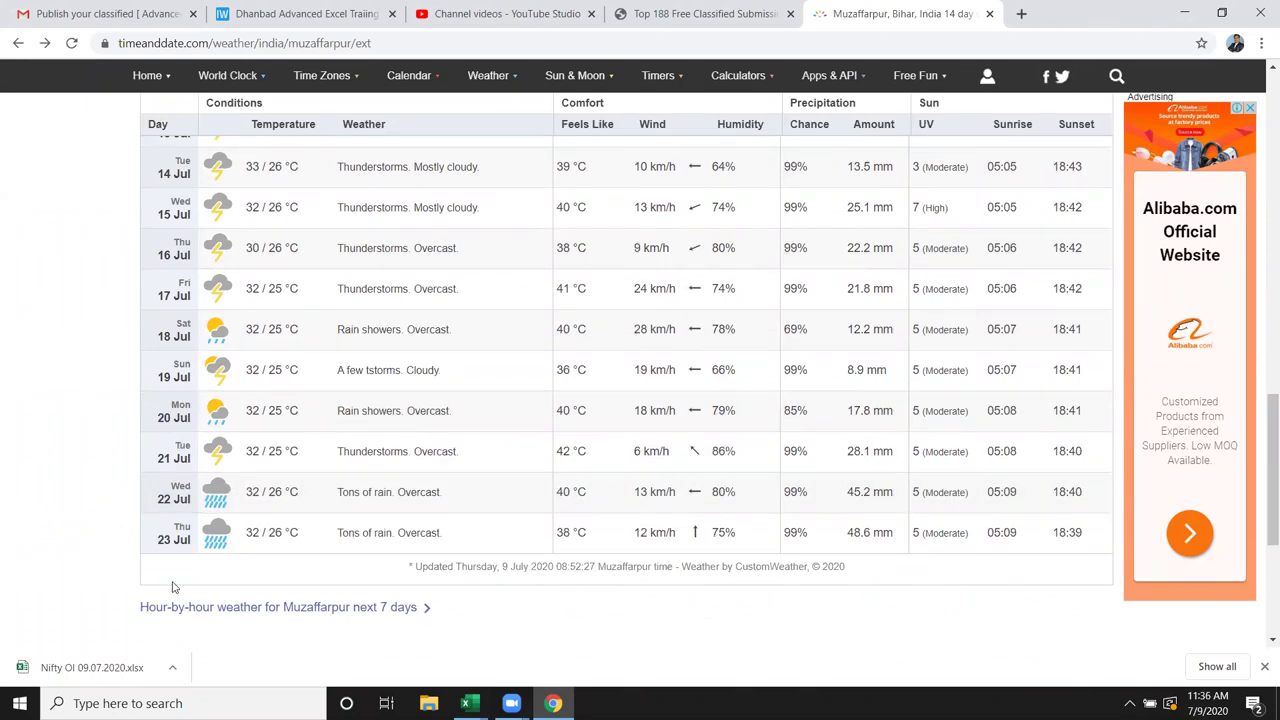
scroll(172, 587, "up", 3)
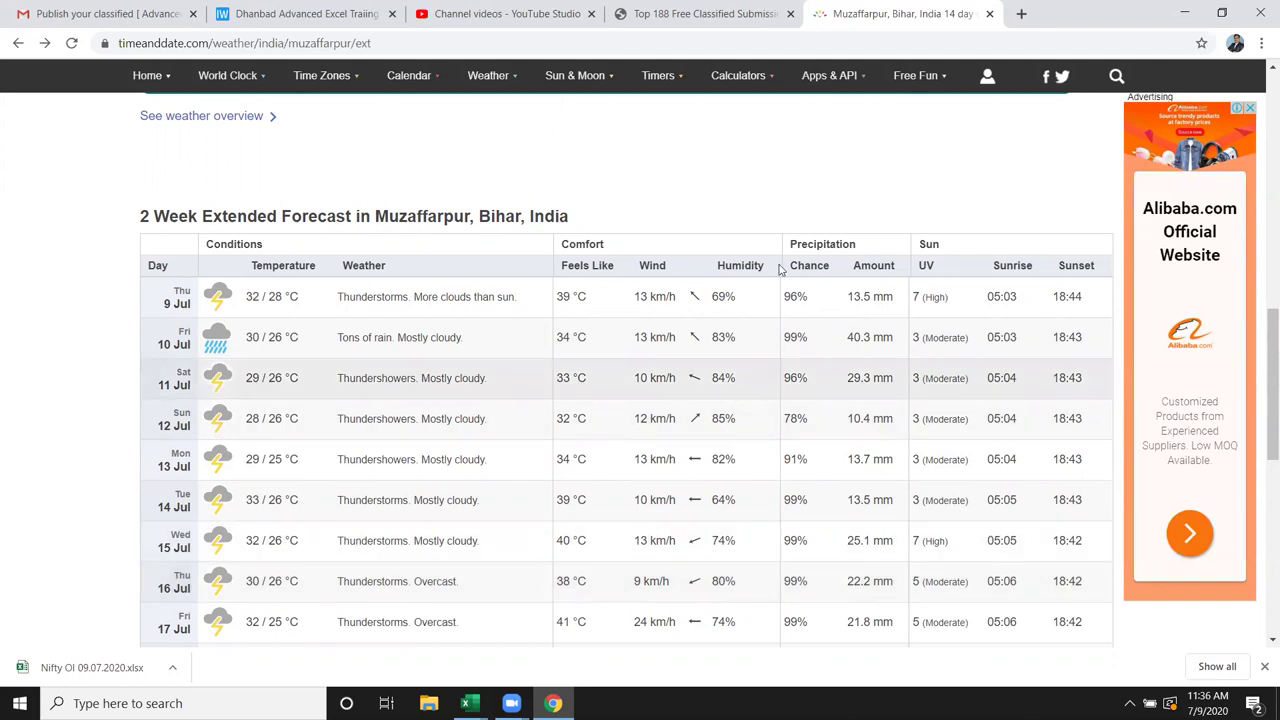
- Load google.com in a new Chrome tab, then bring the Array workbook back to the front
left_click(1021, 14)
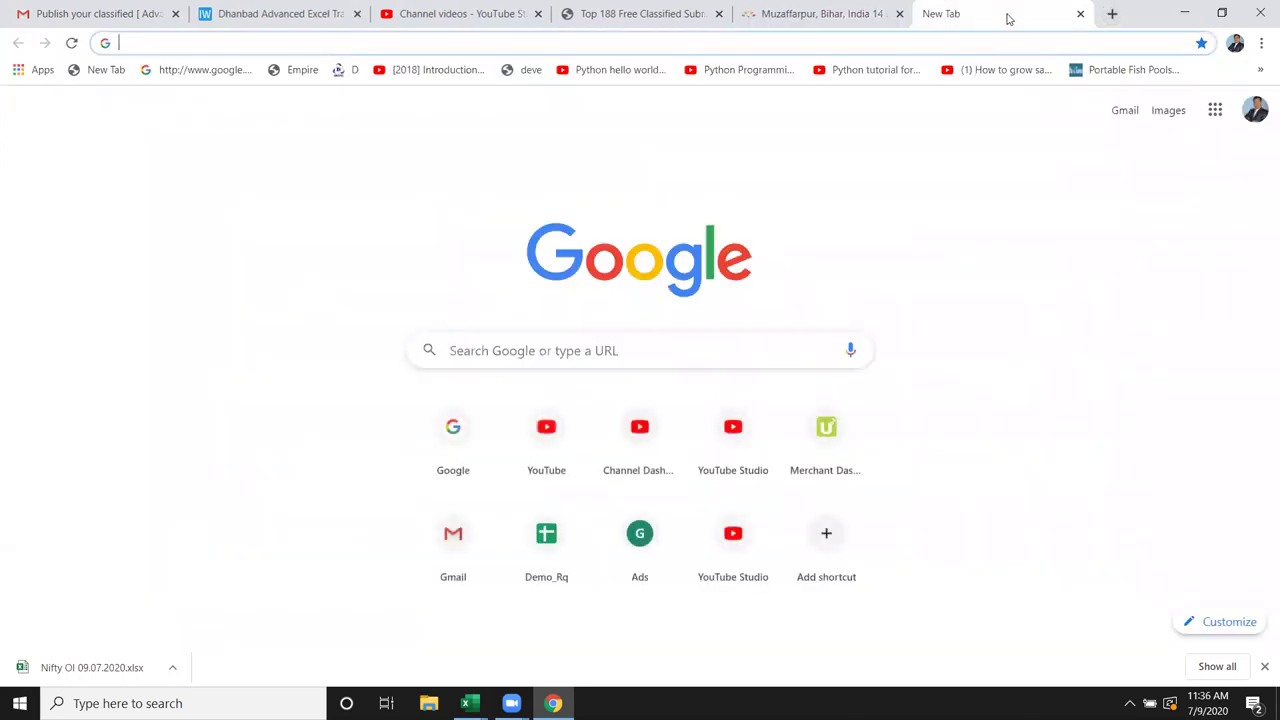
type("google.com")
key("Return")
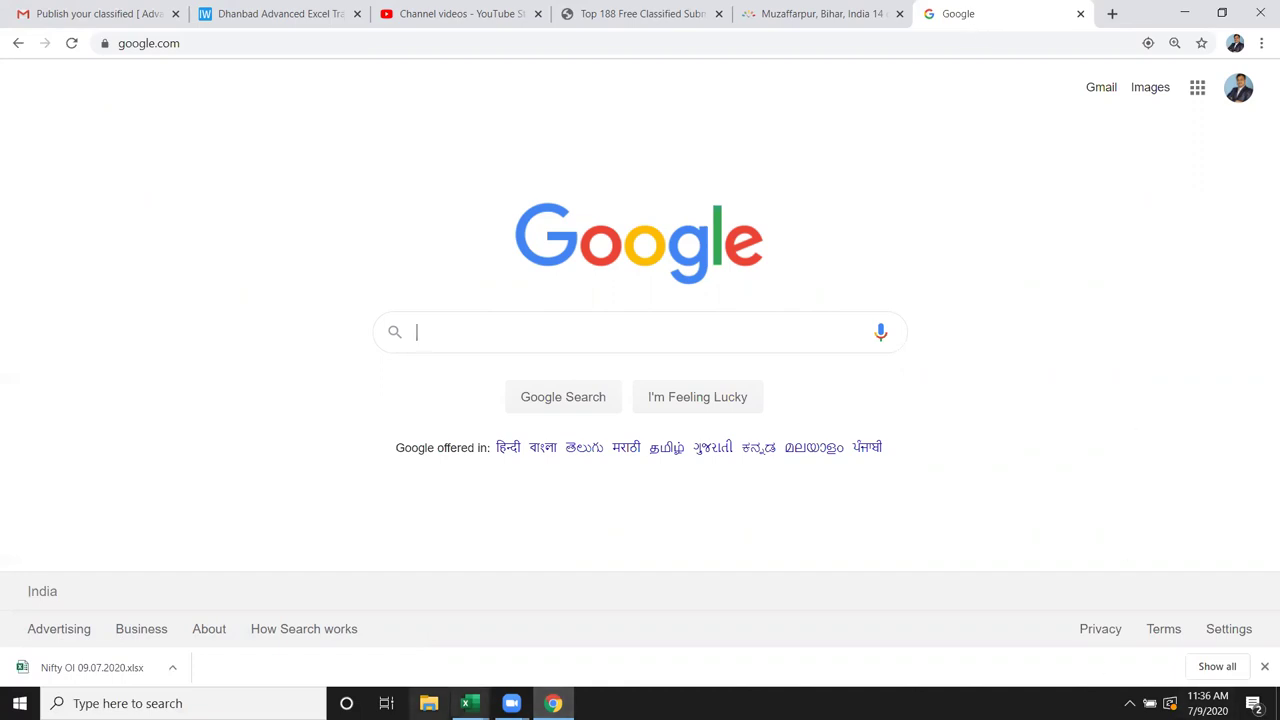
mouse_move(466, 703)
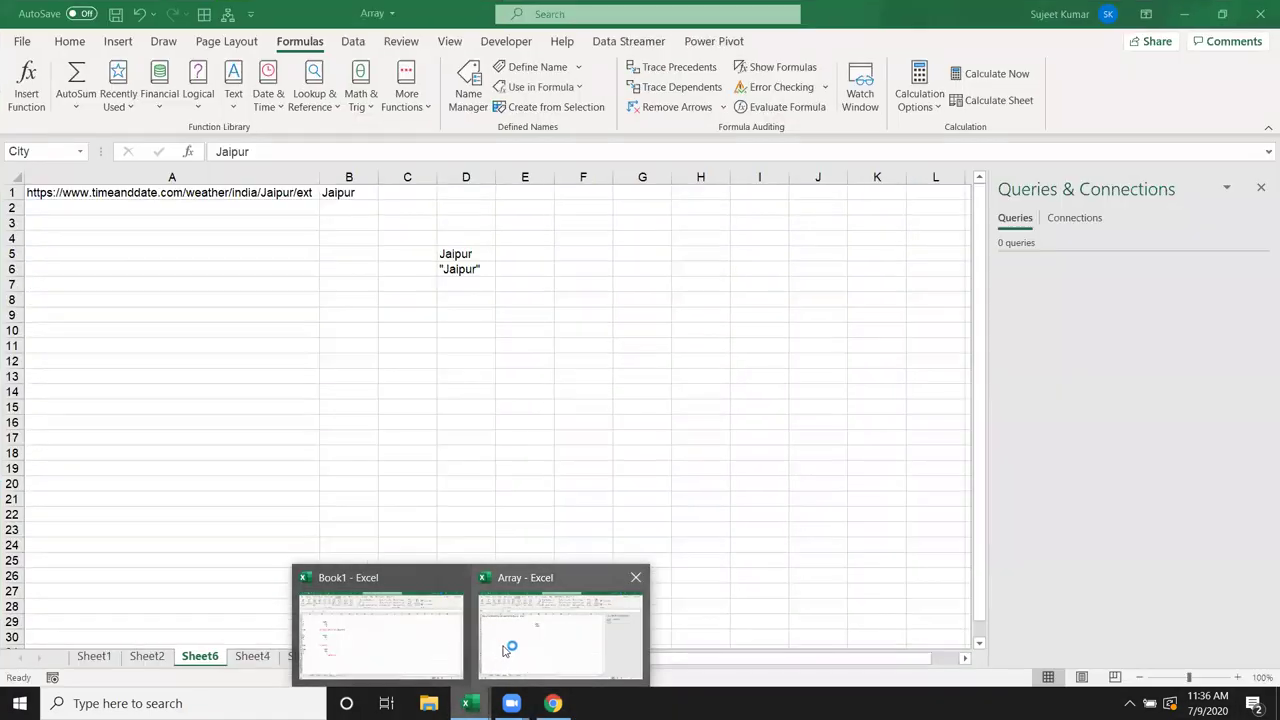
left_click(485, 648)
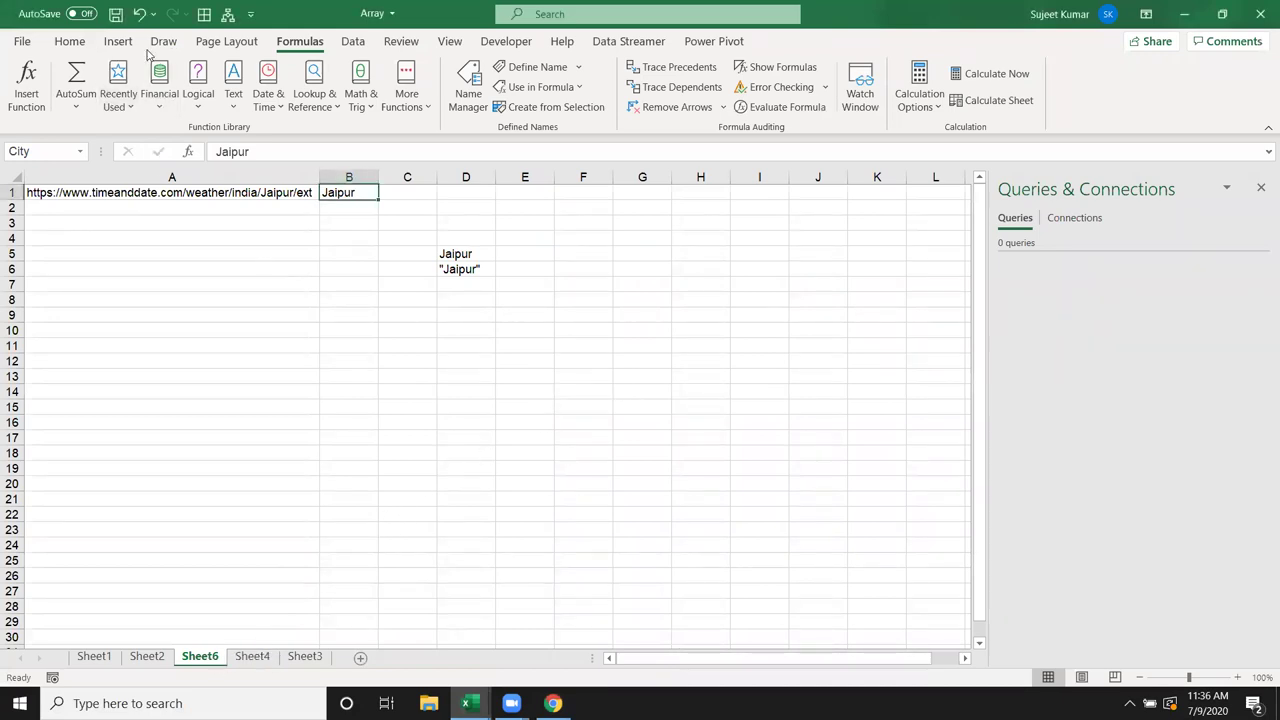
- Run Macro4 from the Developer Macros list to import Jaipur's forecast onto Sheet21
left_click(498, 44)
left_click(58, 90)
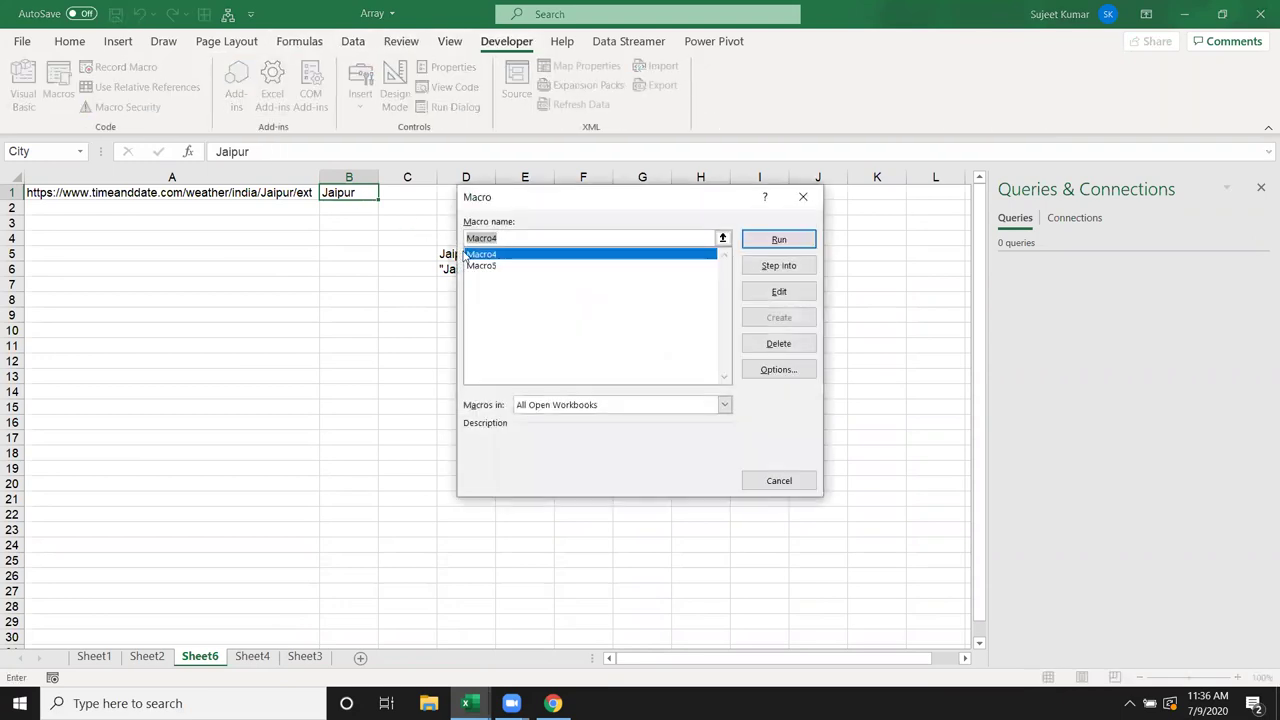
left_click(768, 242)
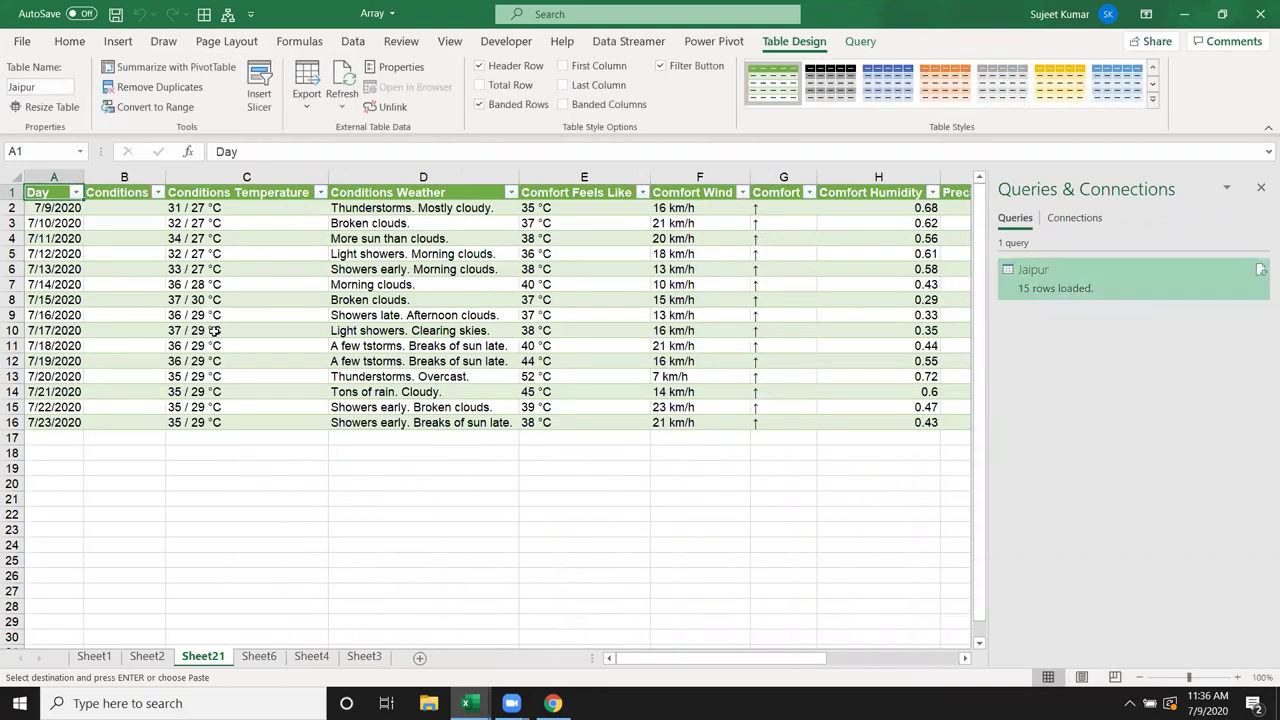
- Refresh the imported Jaipur weather table from a cell's right-click menu
left_click(214, 331)
right_click(214, 331)
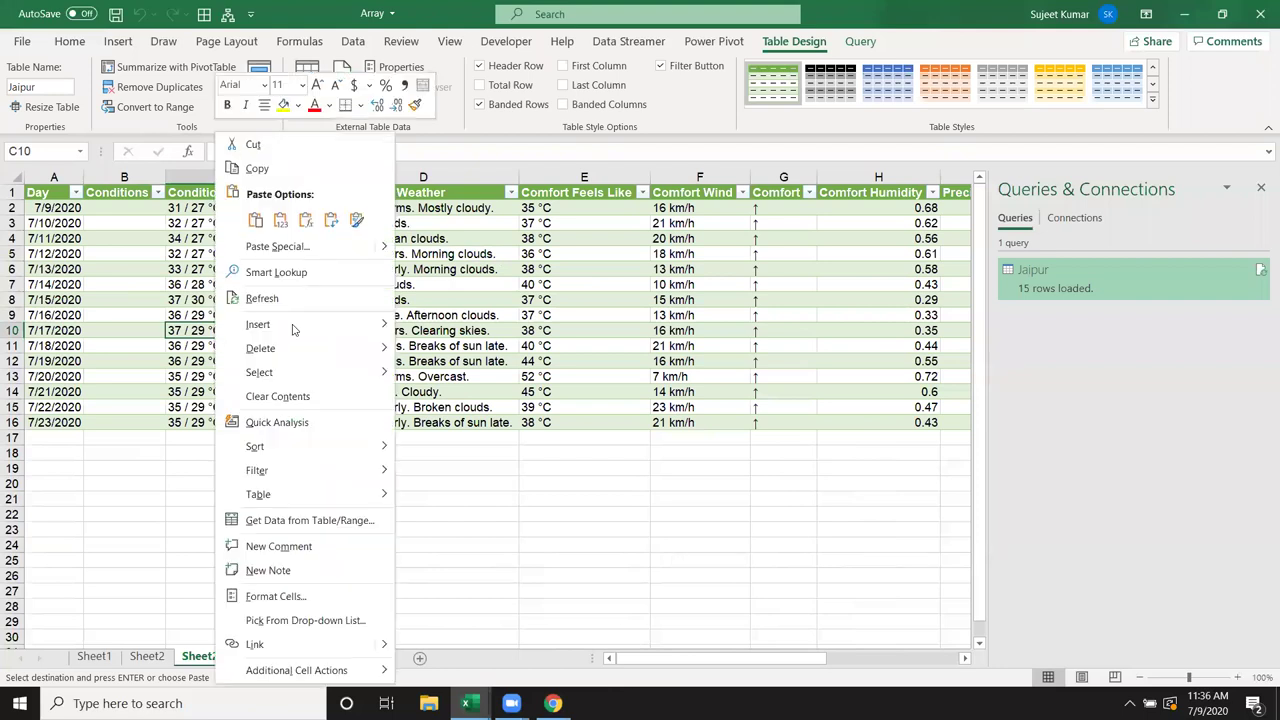
left_click(358, 297)
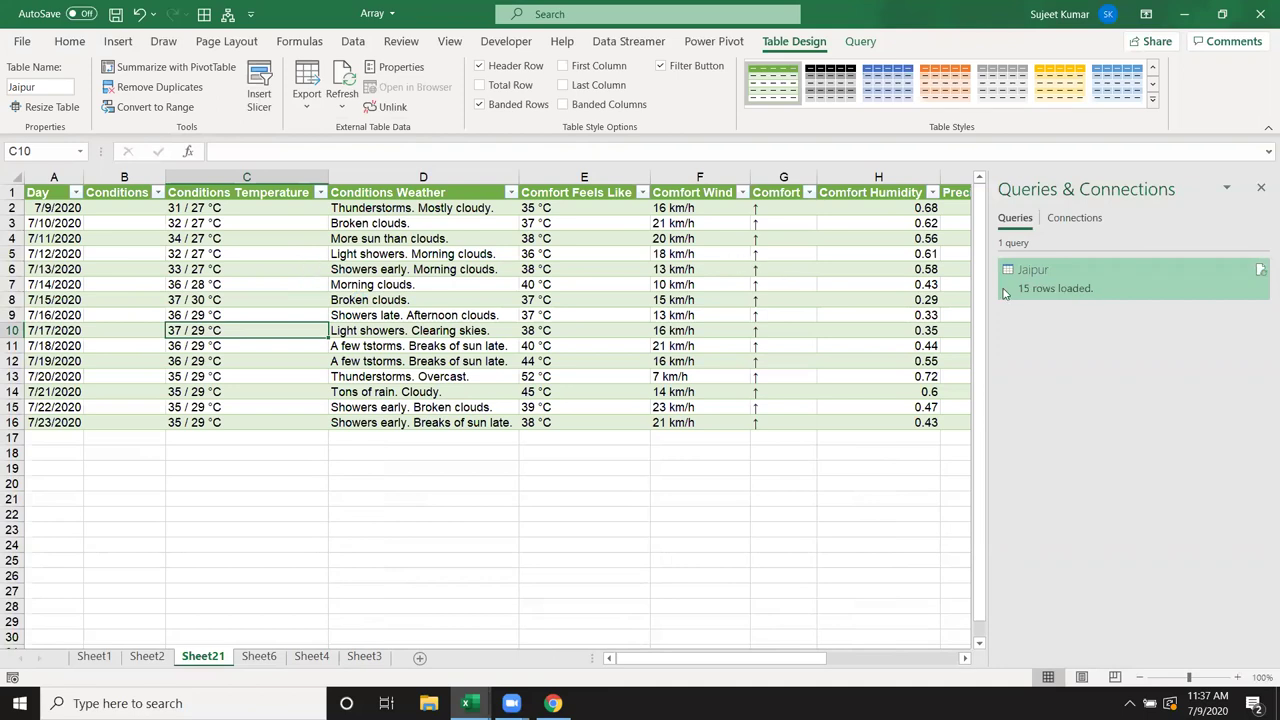
- Turn on 'Refresh data when opening the file' in the Jaipur query's properties
right_click(1069, 285)
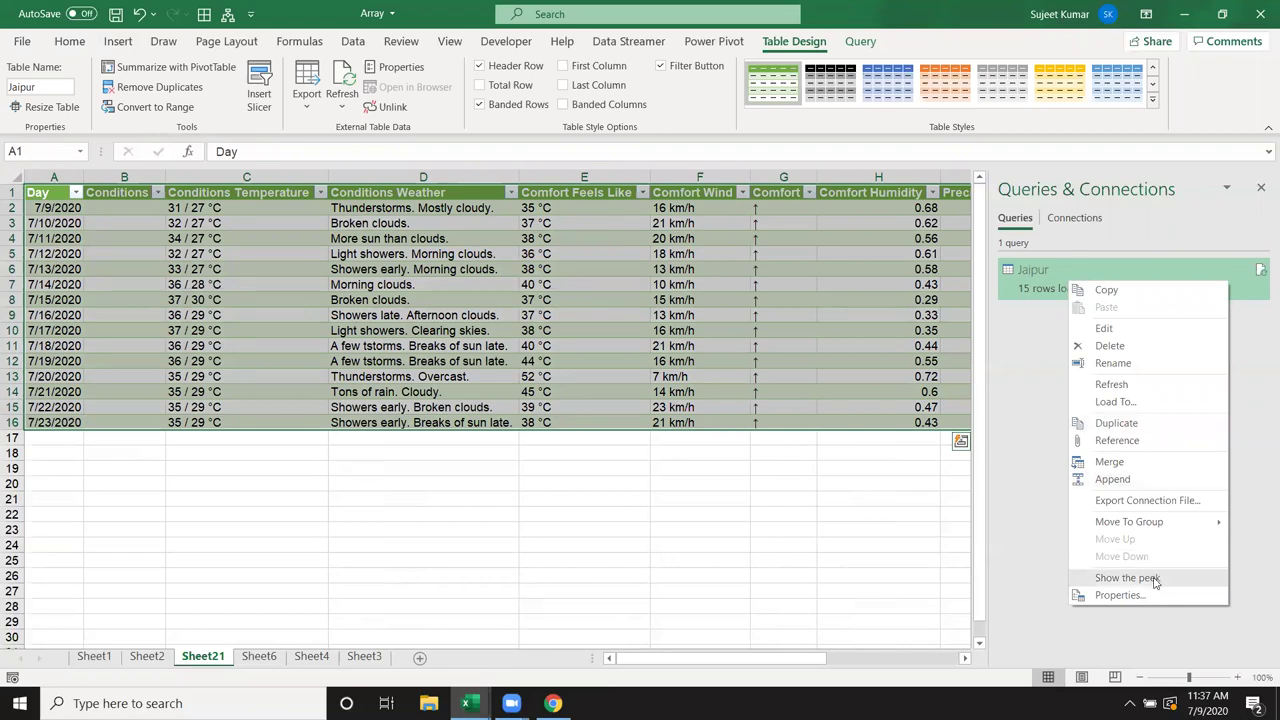
left_click(1120, 595)
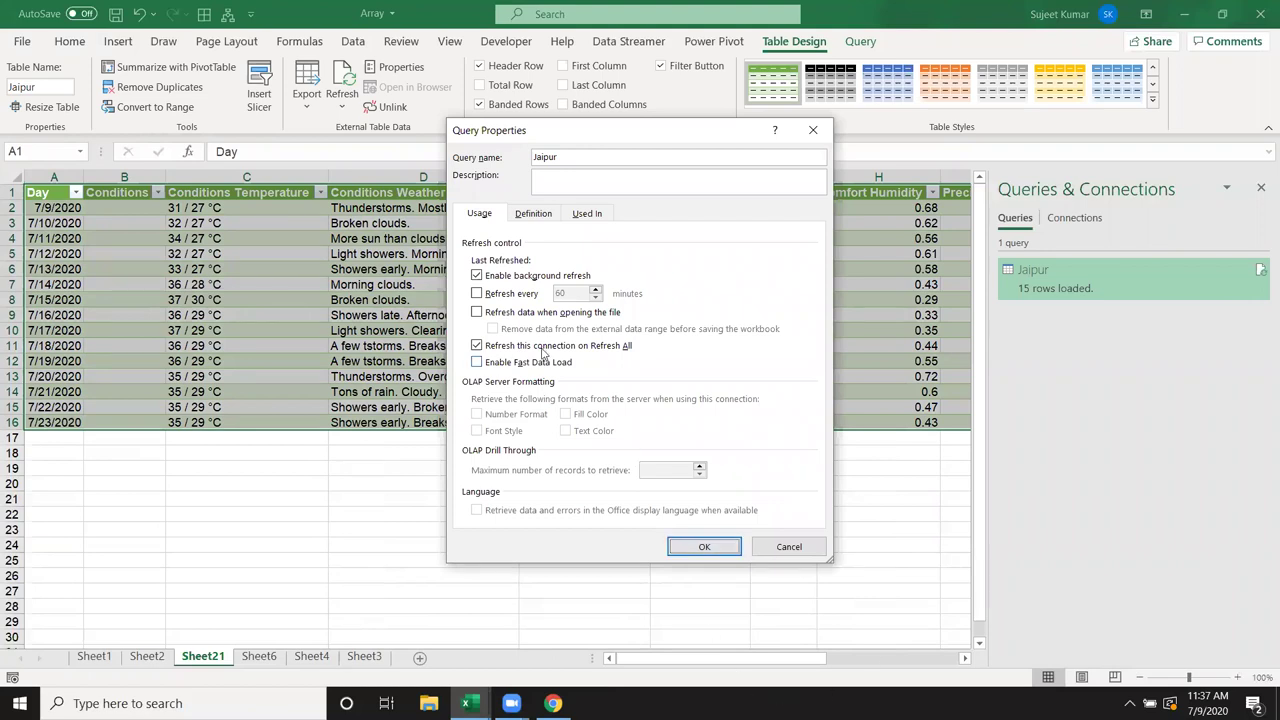
left_click(533, 314)
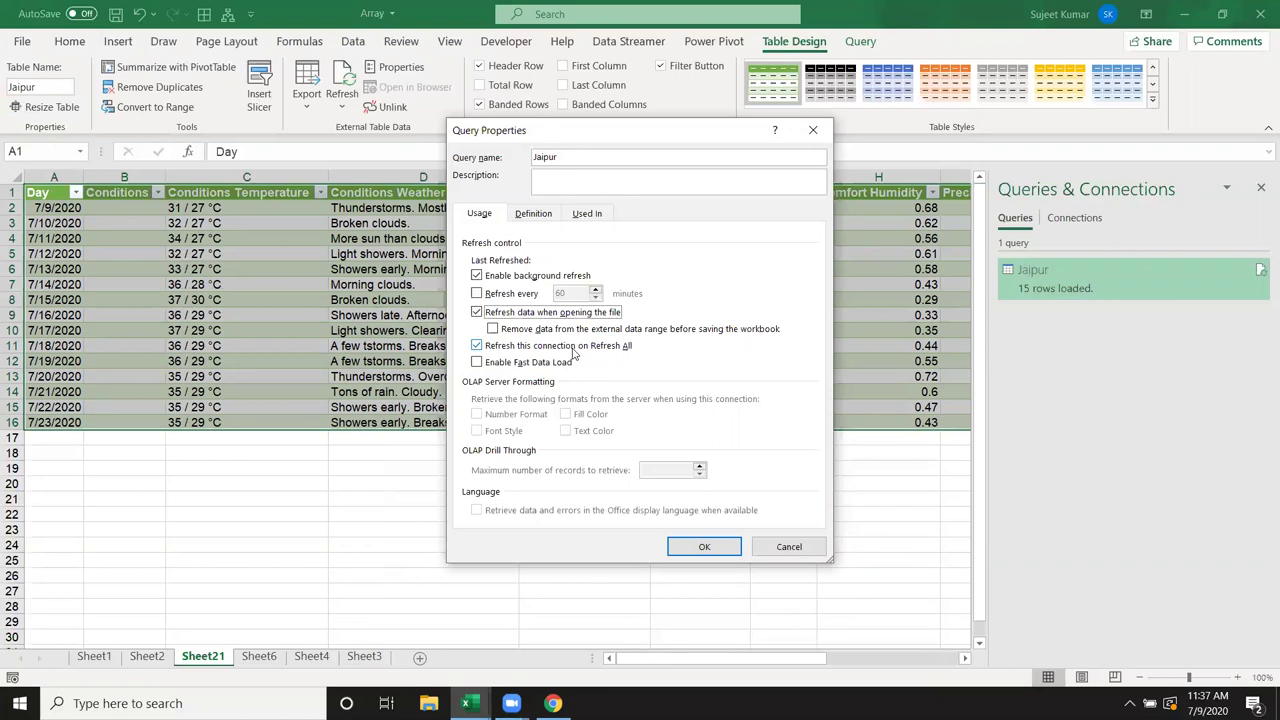
key("Return")
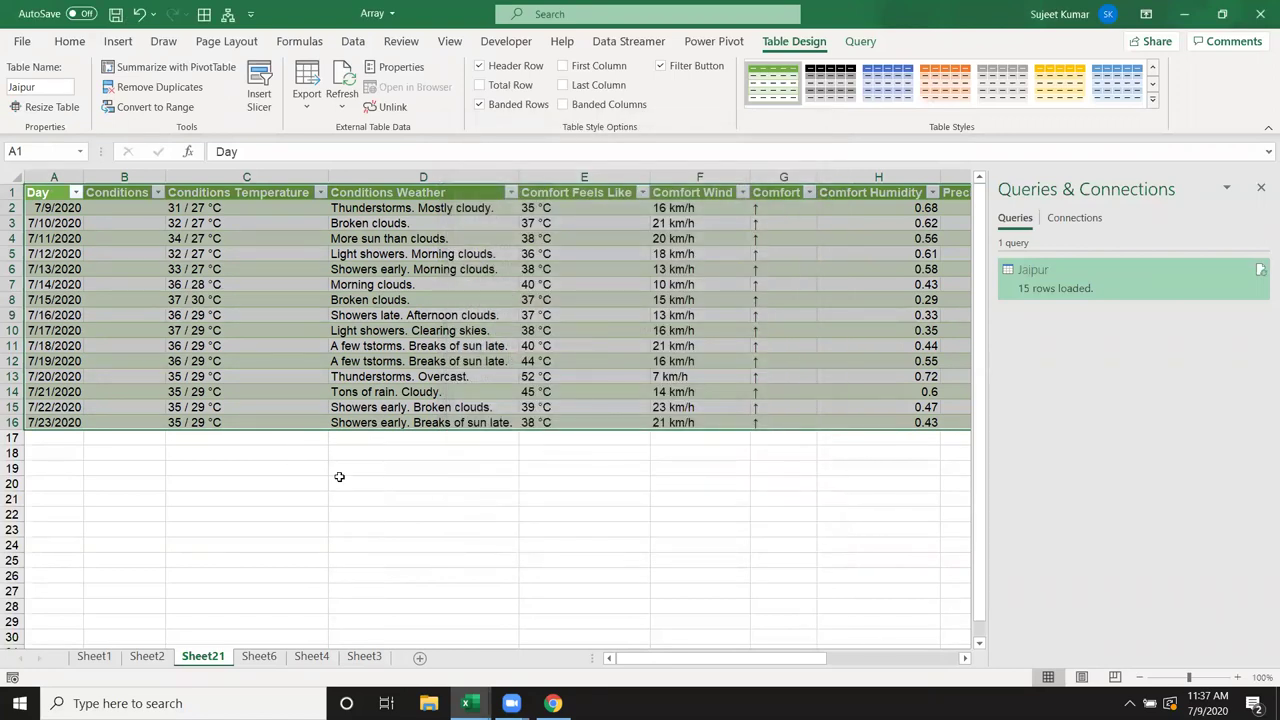
- Enter Patna as the new city on Sheet6
left_click(268, 656)
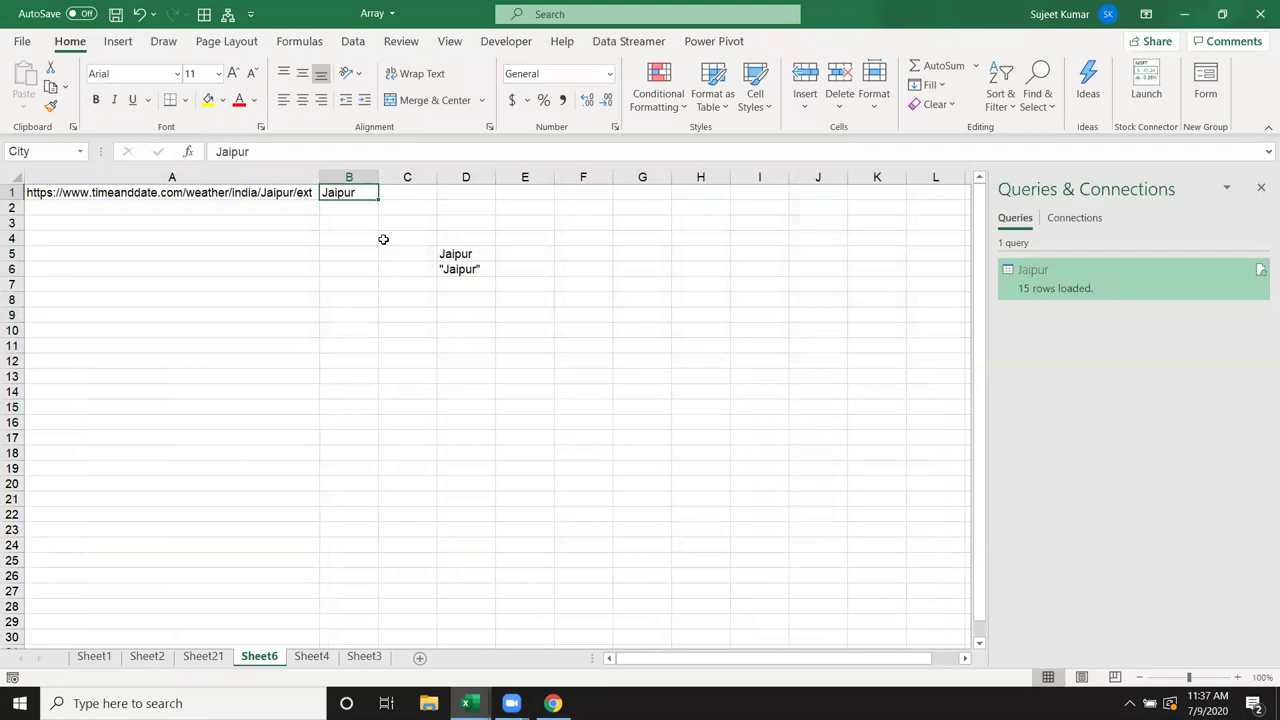
type("Patna")
key("Return")
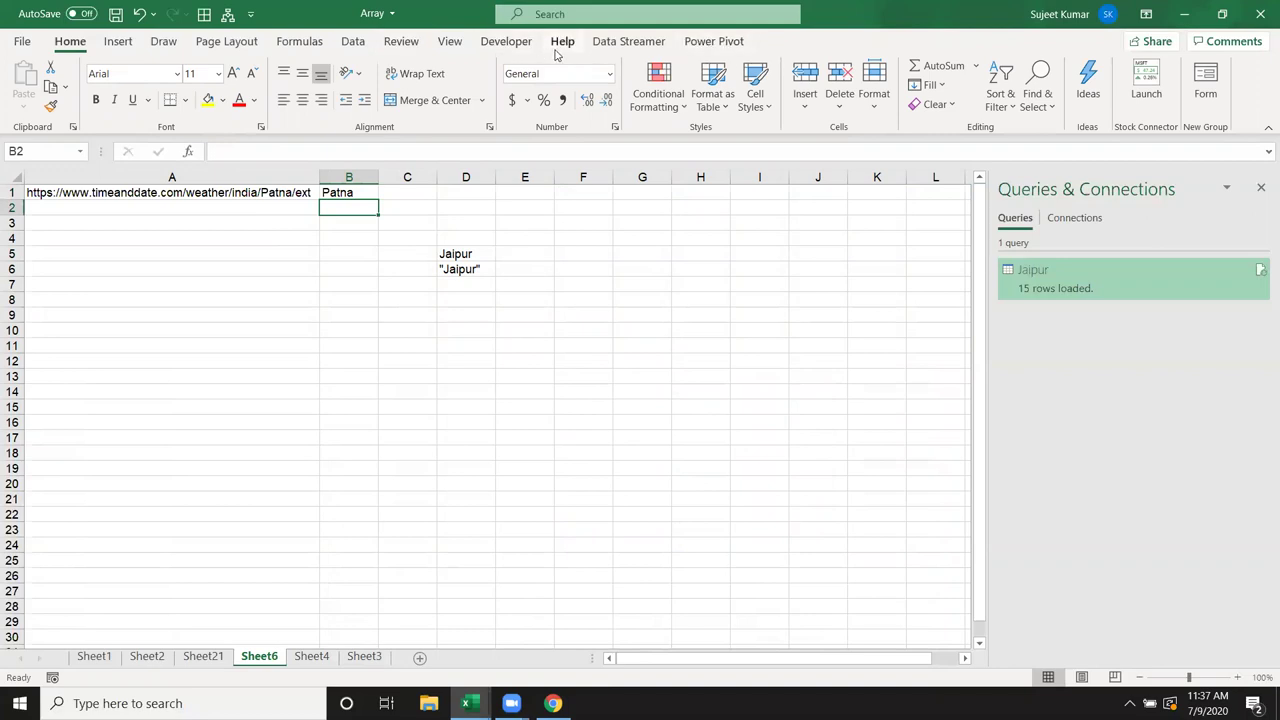
- Run Macro4 to import Patna's weather forecast onto a new sheet
left_click(506, 41)
left_click(57, 85)
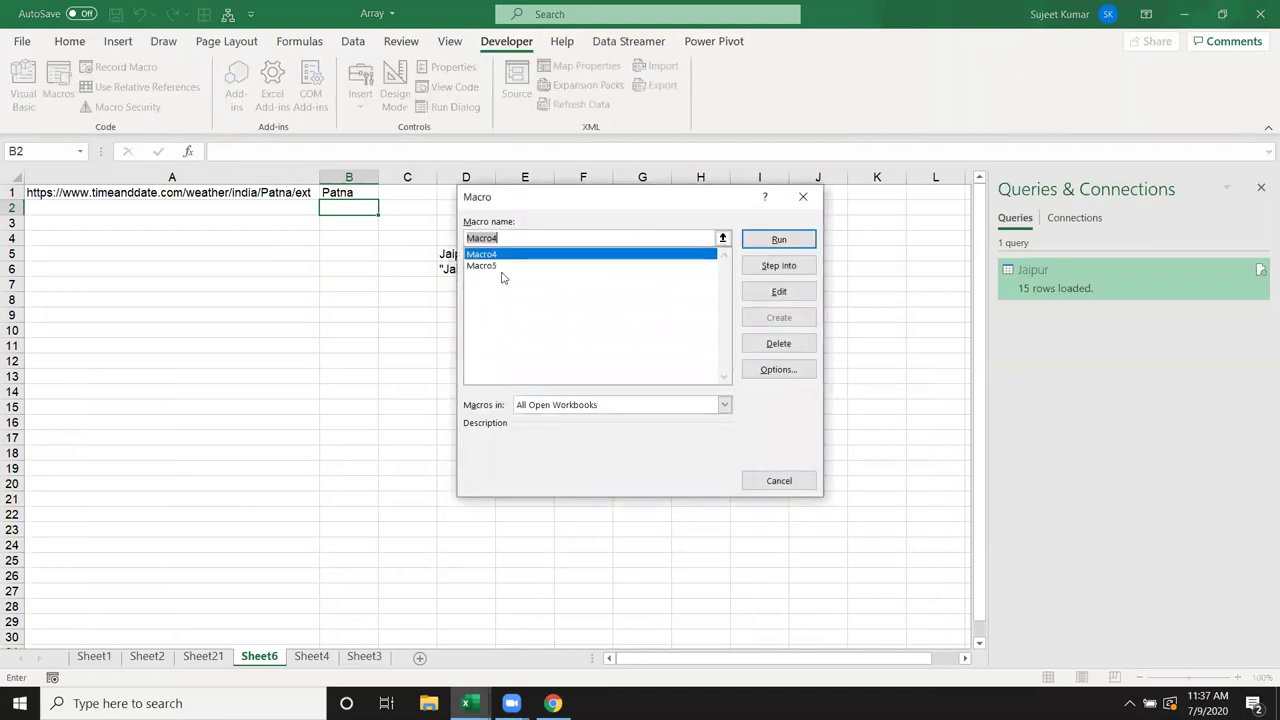
left_click(749, 243)
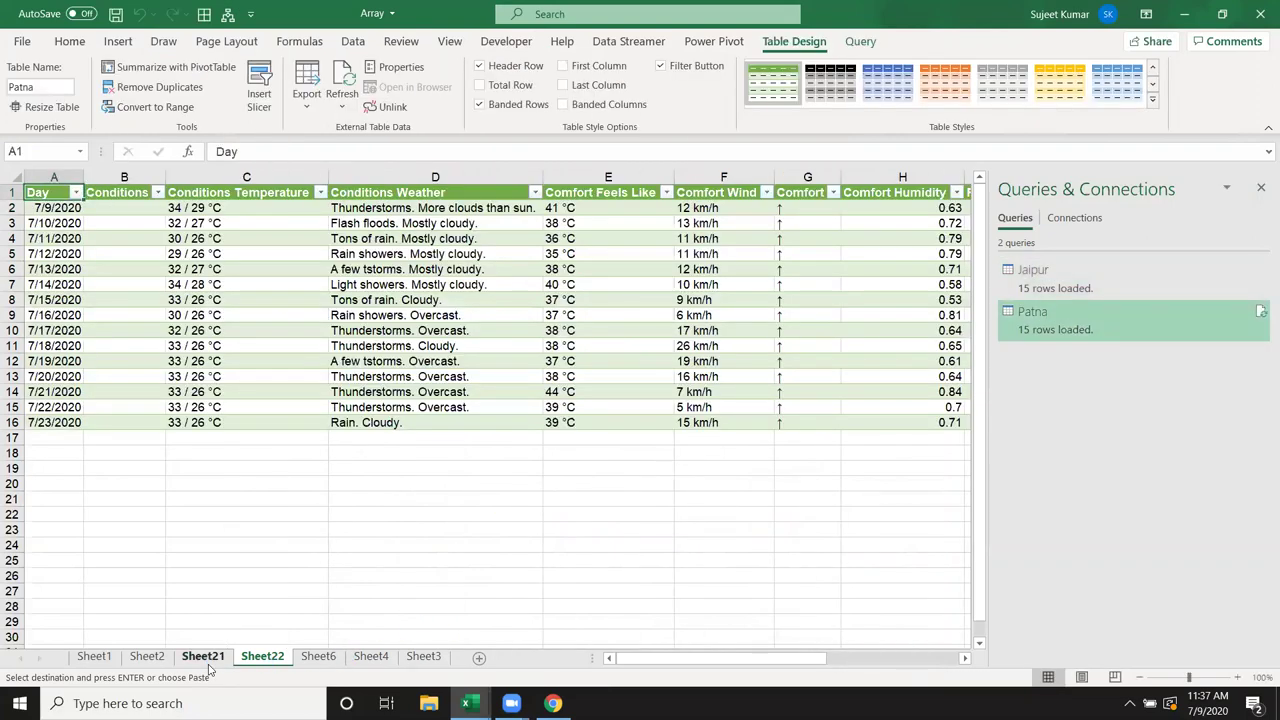
- Compare the Jaipur and Patna tables and close the Queries & Connections pane
left_click(205, 660)
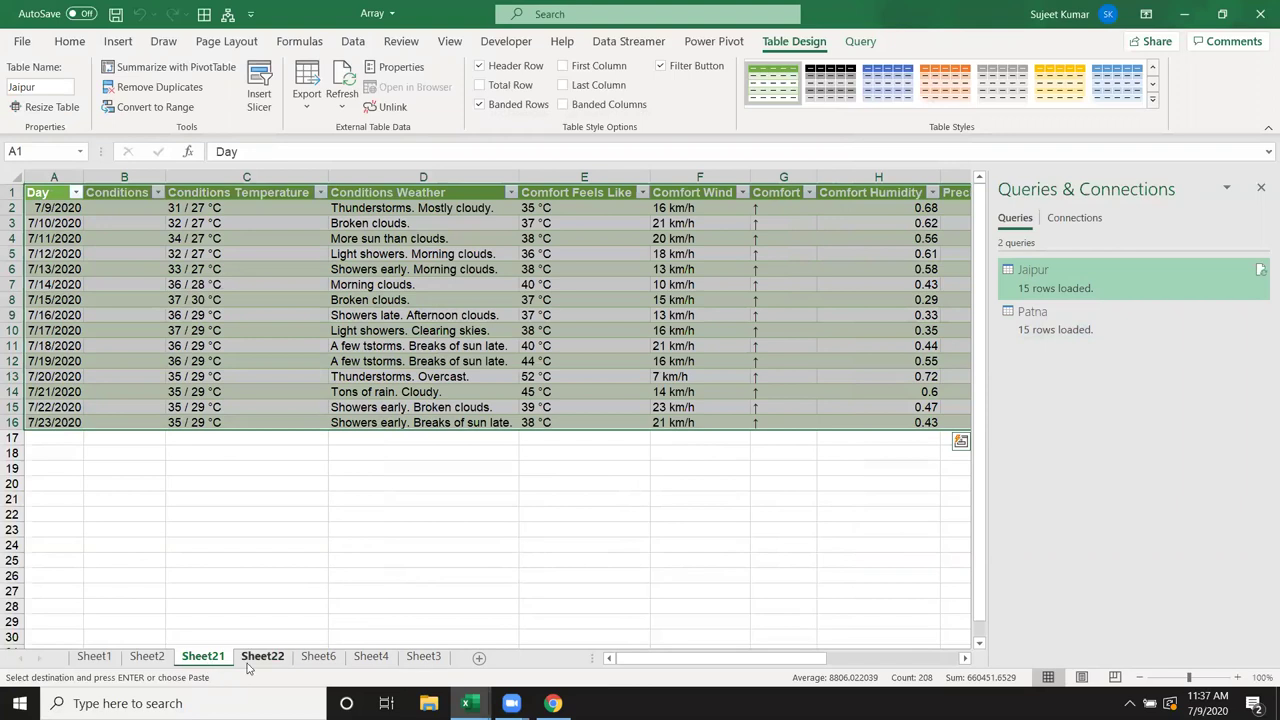
left_click(249, 664)
left_click(372, 316)
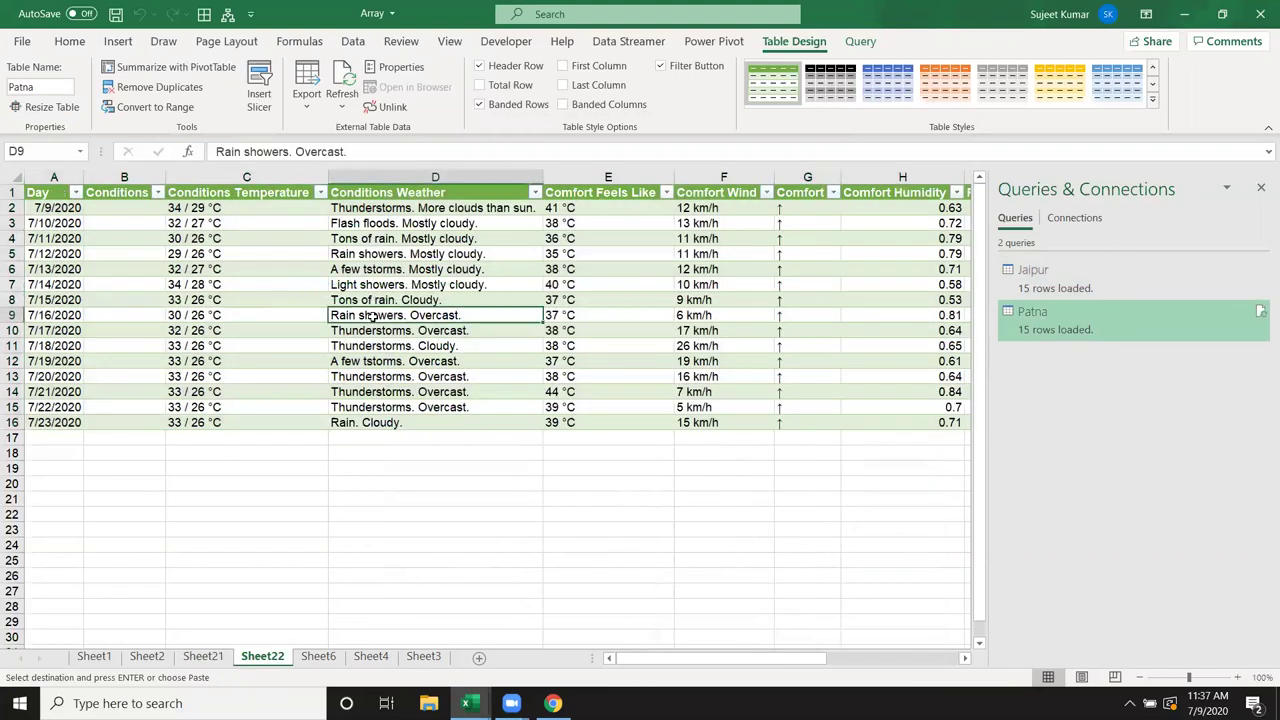
mouse_move(1030, 320)
left_click(479, 488)
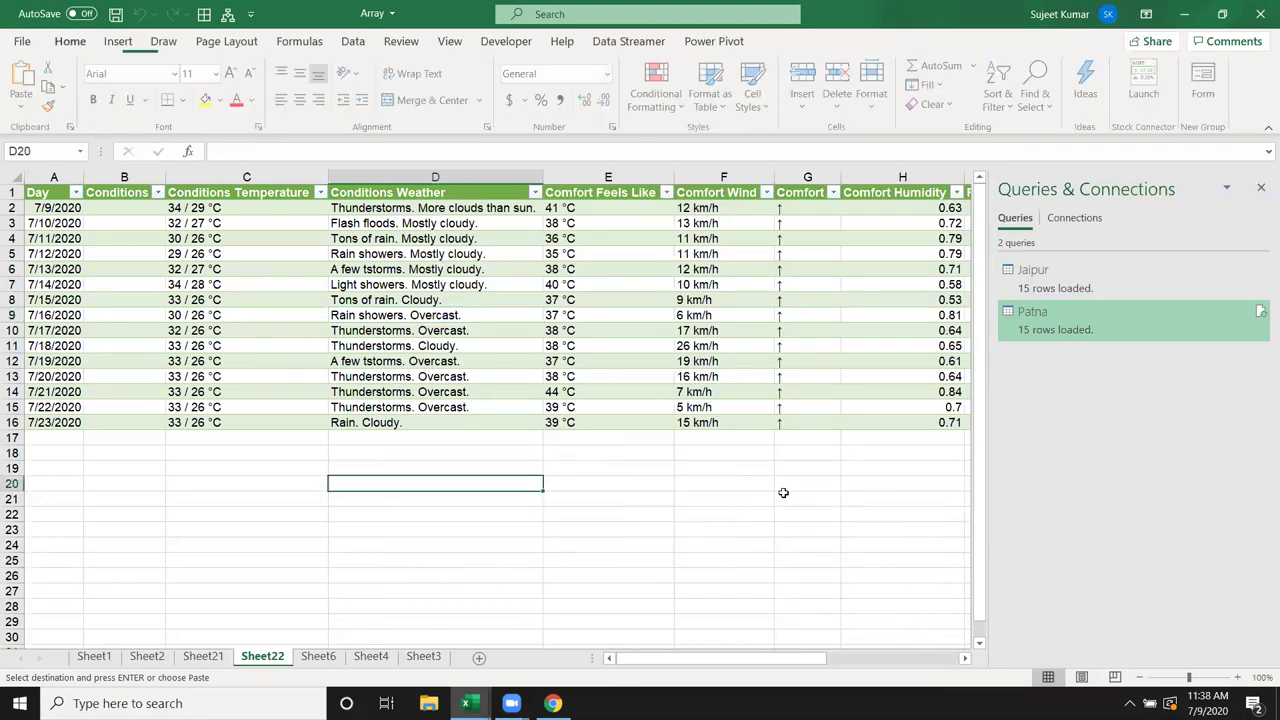
left_click(1261, 188)
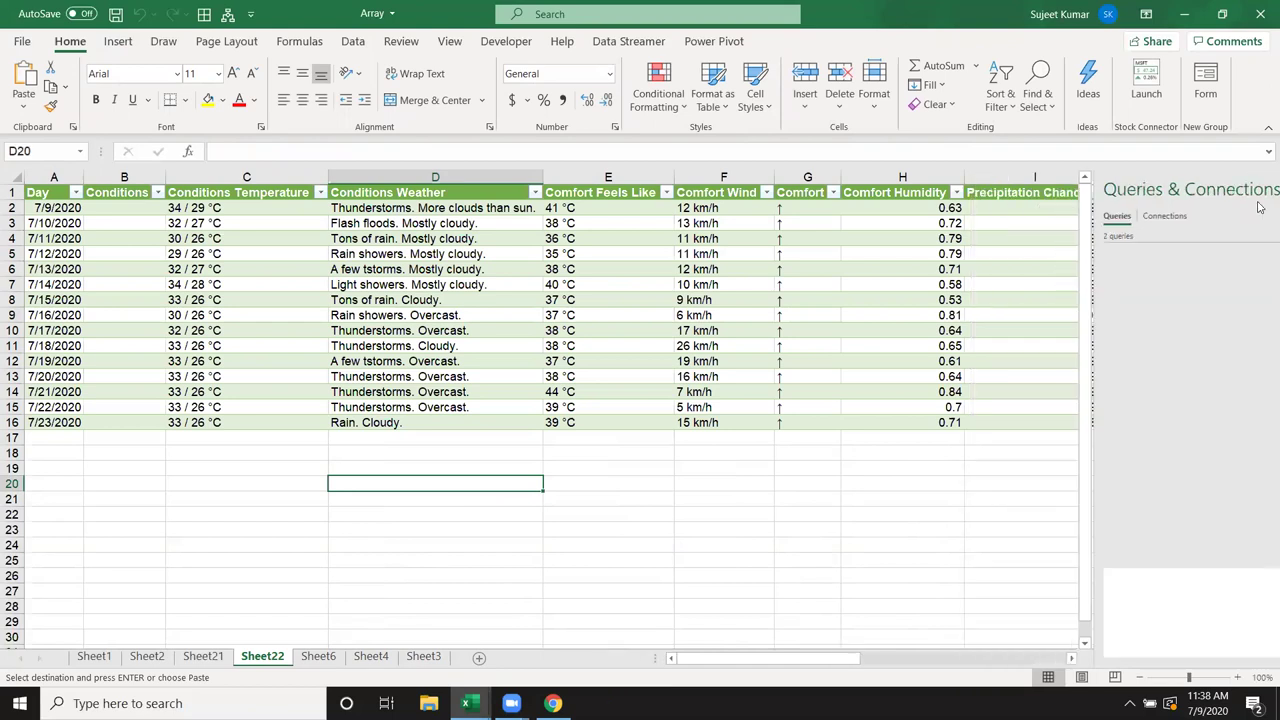
left_click(933, 366)
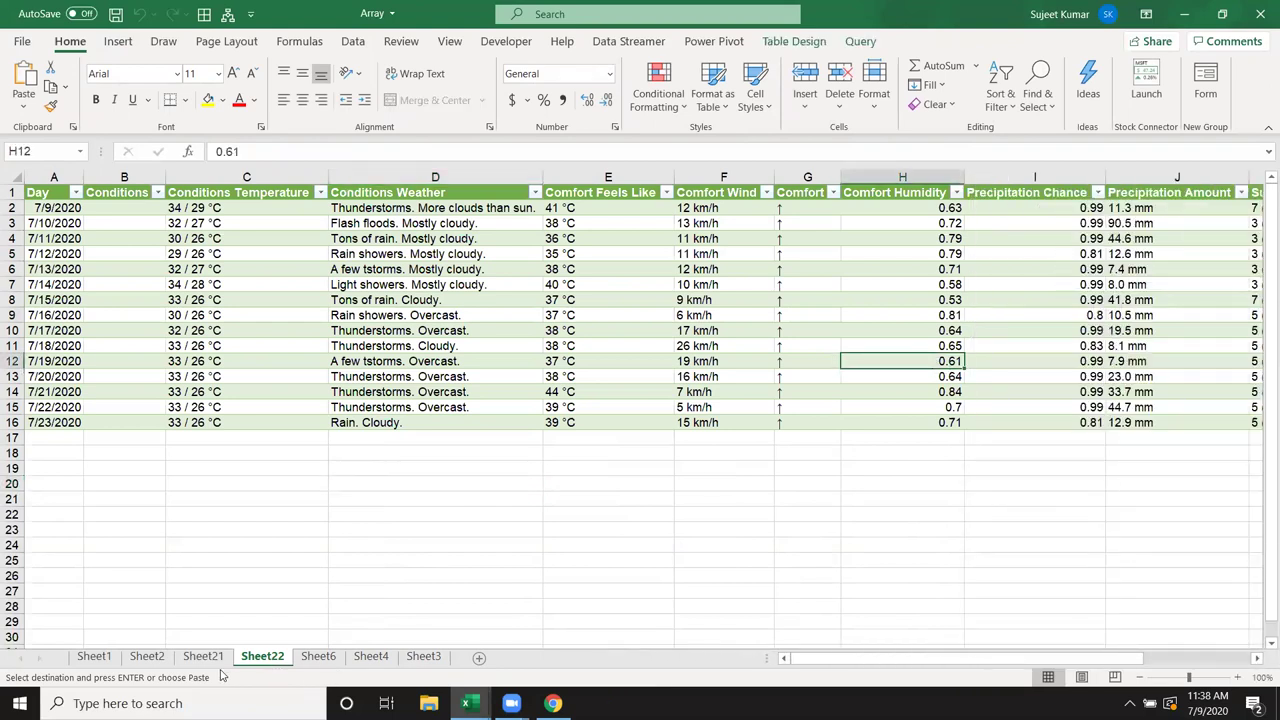
- Bring the Array workbook in Excel back to the front with its Developer commands showing
key("alt+Tab")
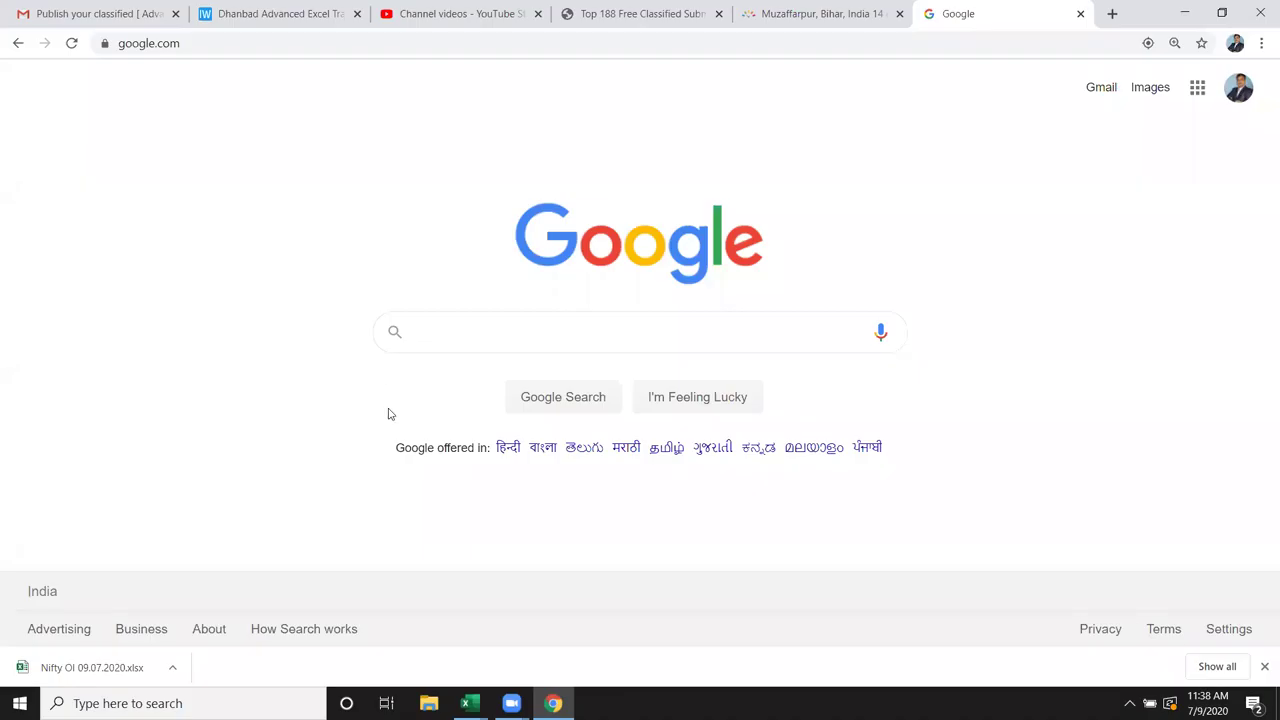
key("alt+Tab")
key("alt+Tab")
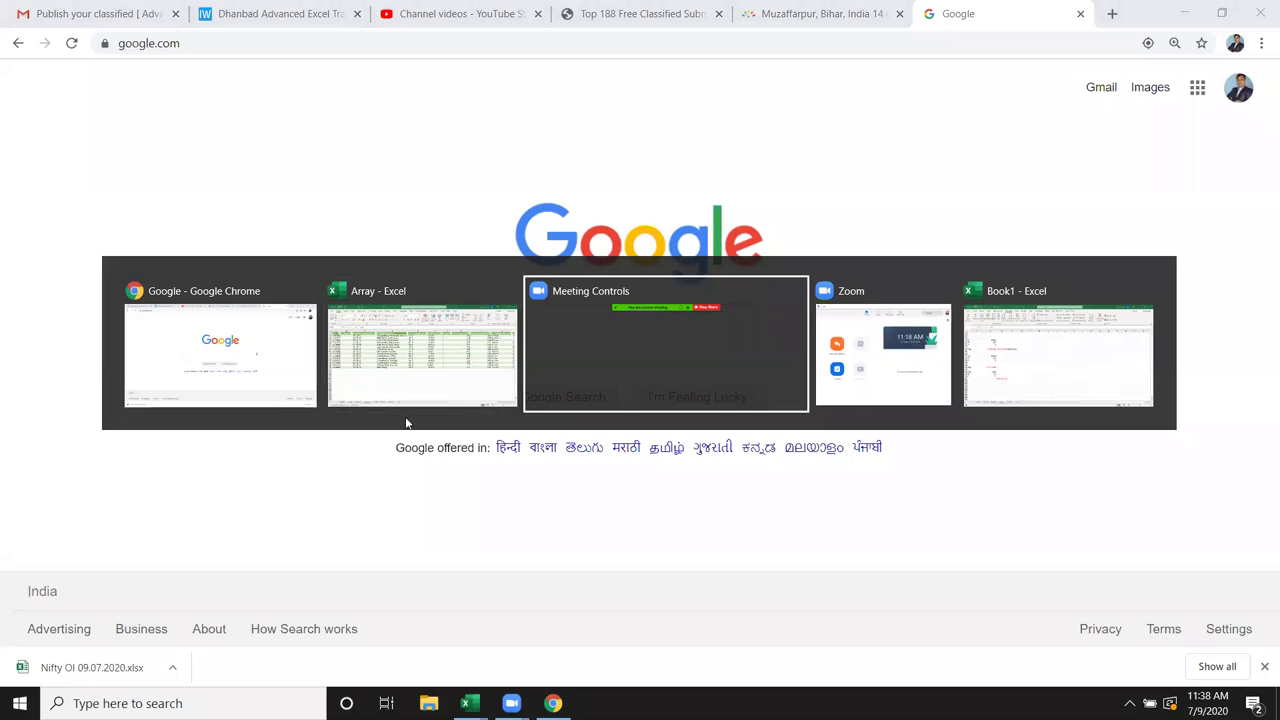
left_click(406, 423)
left_click(506, 41)
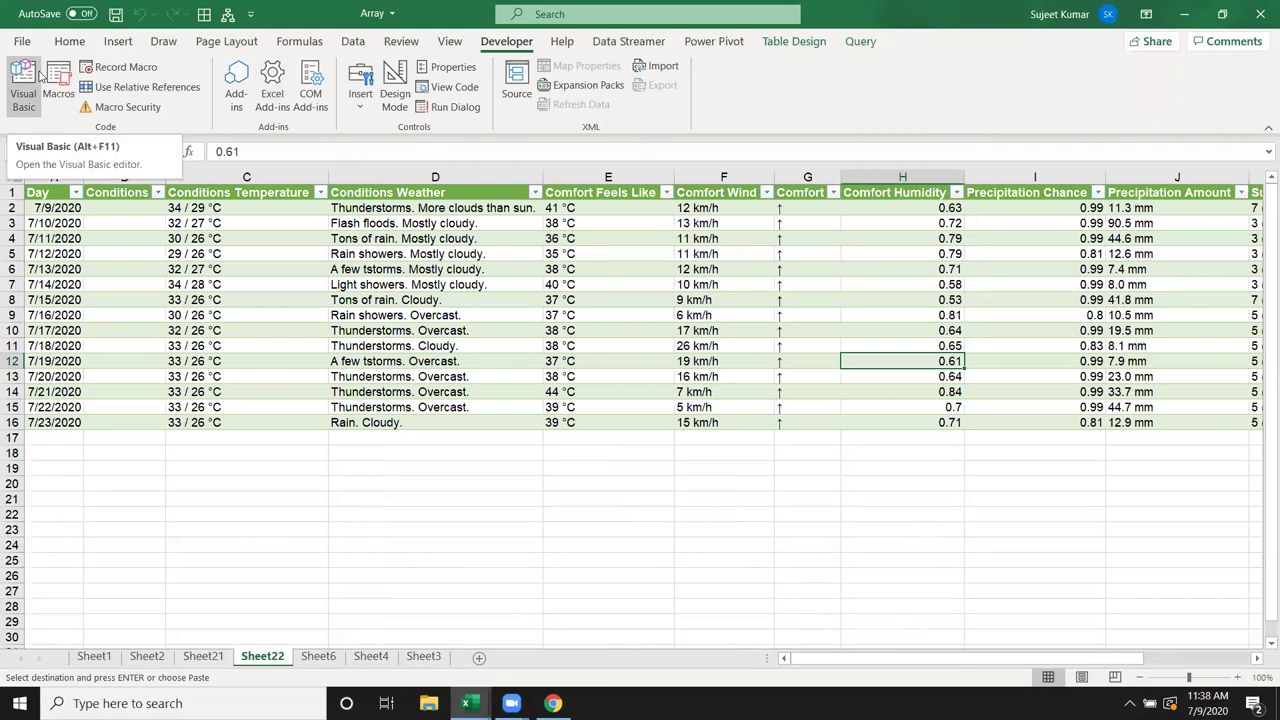
left_click(58, 88)
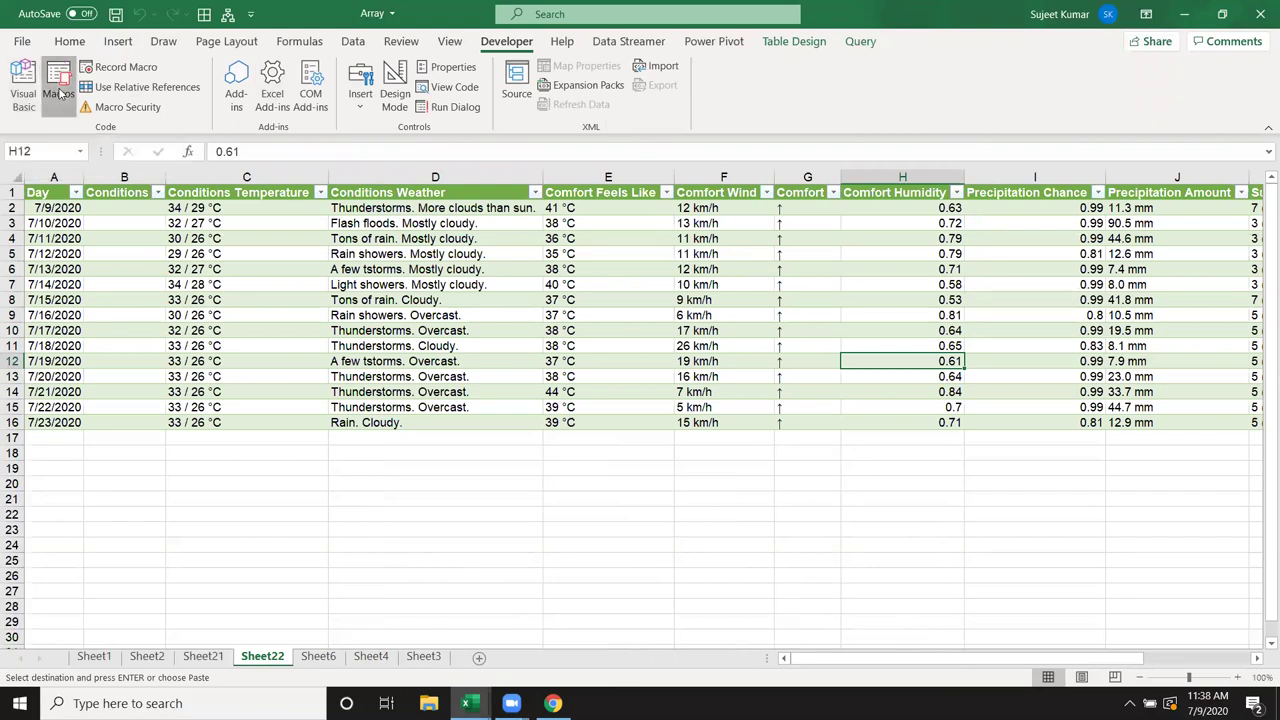
left_click(506, 267)
left_click(805, 296)
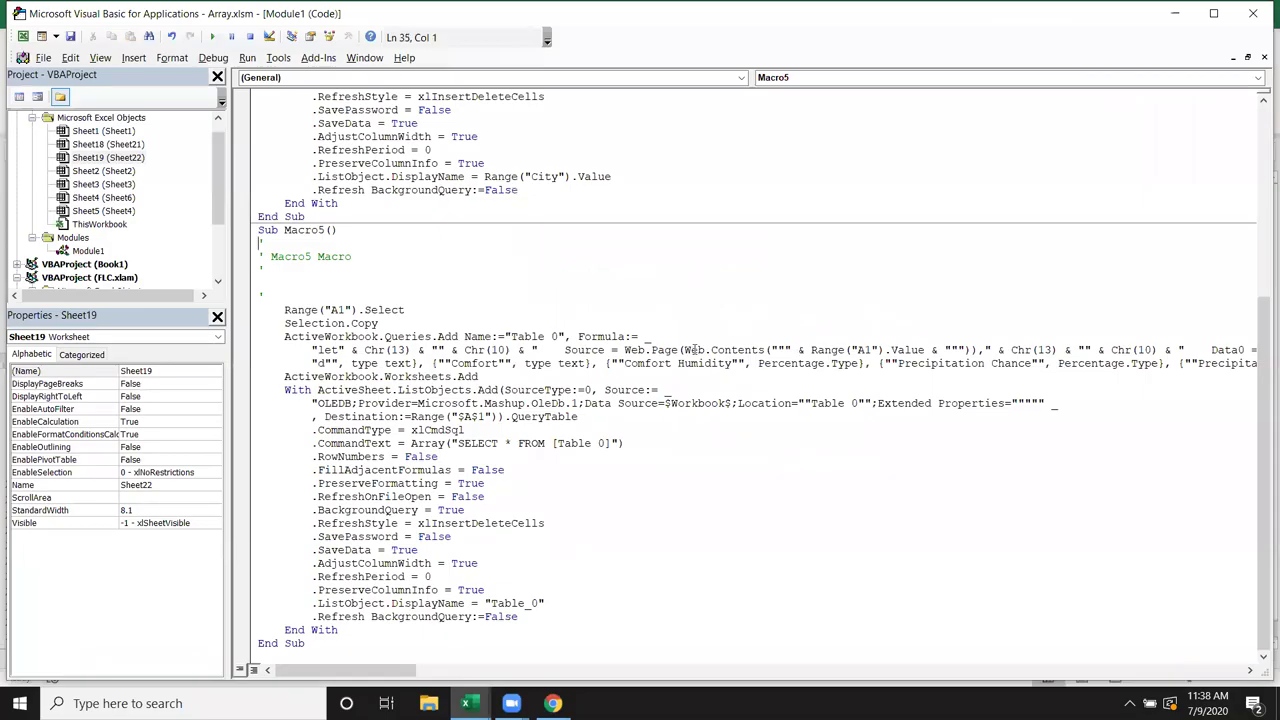
left_click_drag(764, 350, 979, 350)
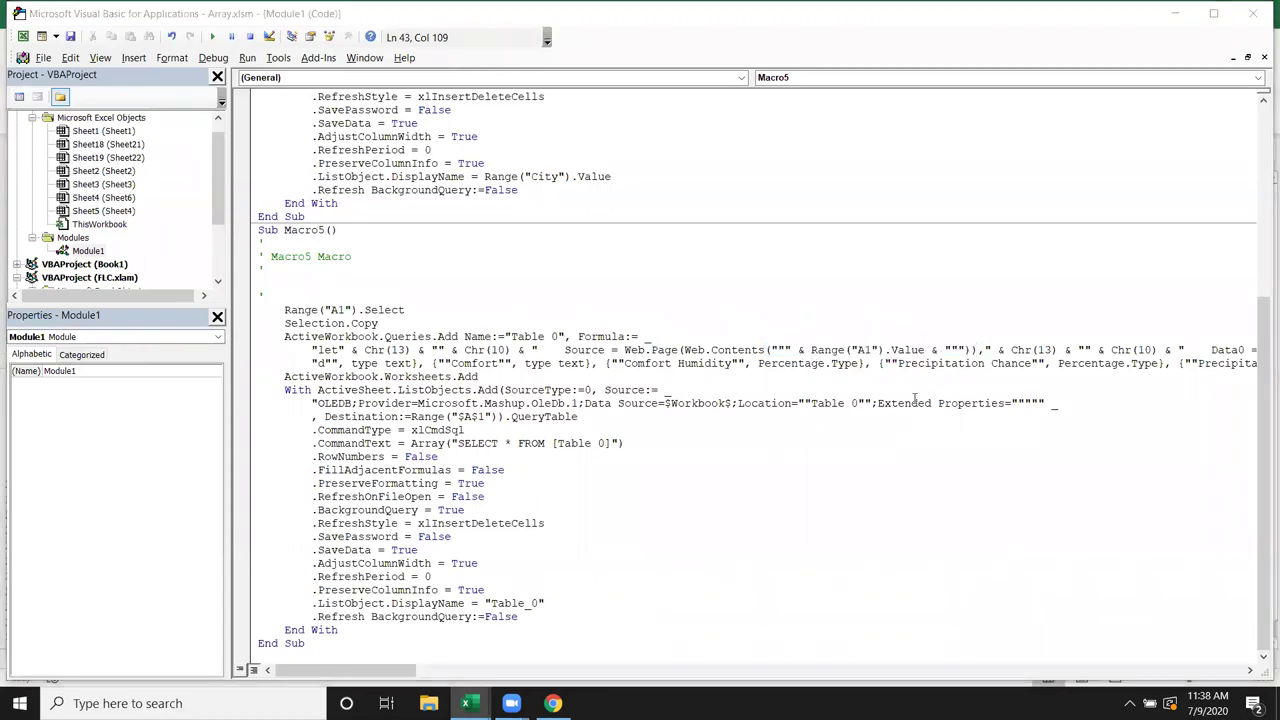
key("alt+F11")
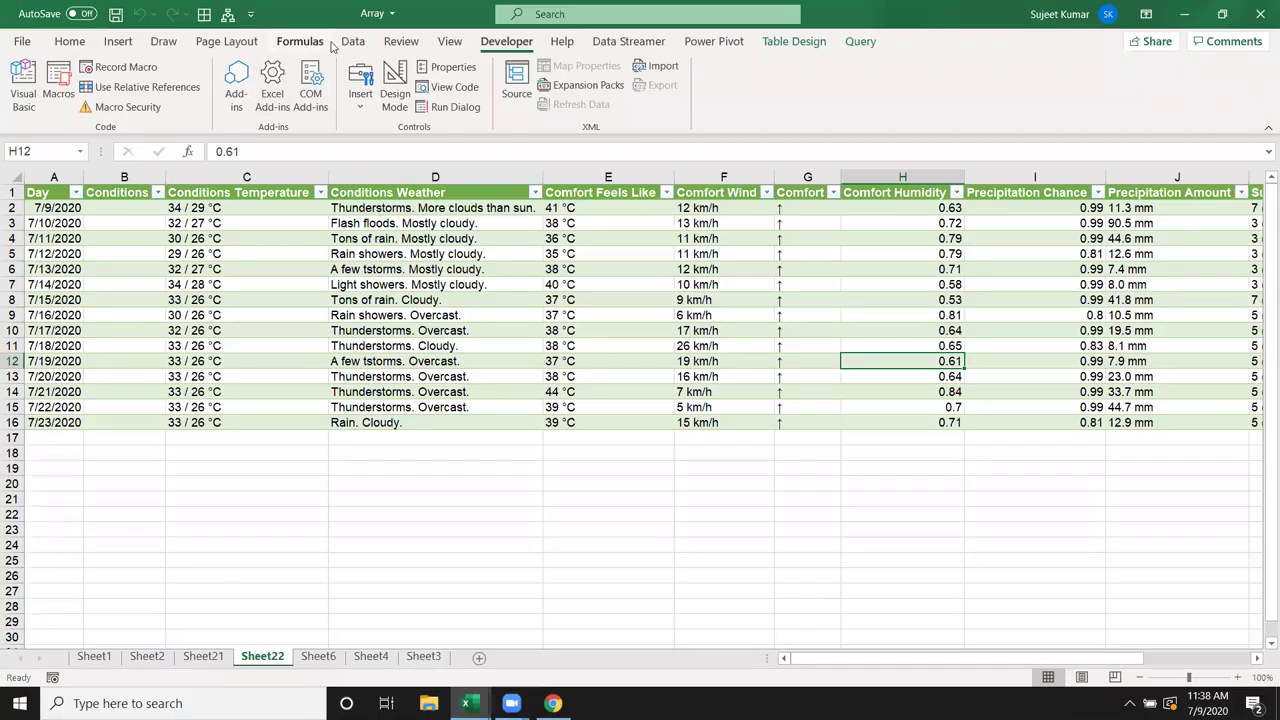
- Delete the Jaipur query from Queries & Connections, leaving only the Patna query
left_click(352, 41)
left_click(366, 77)
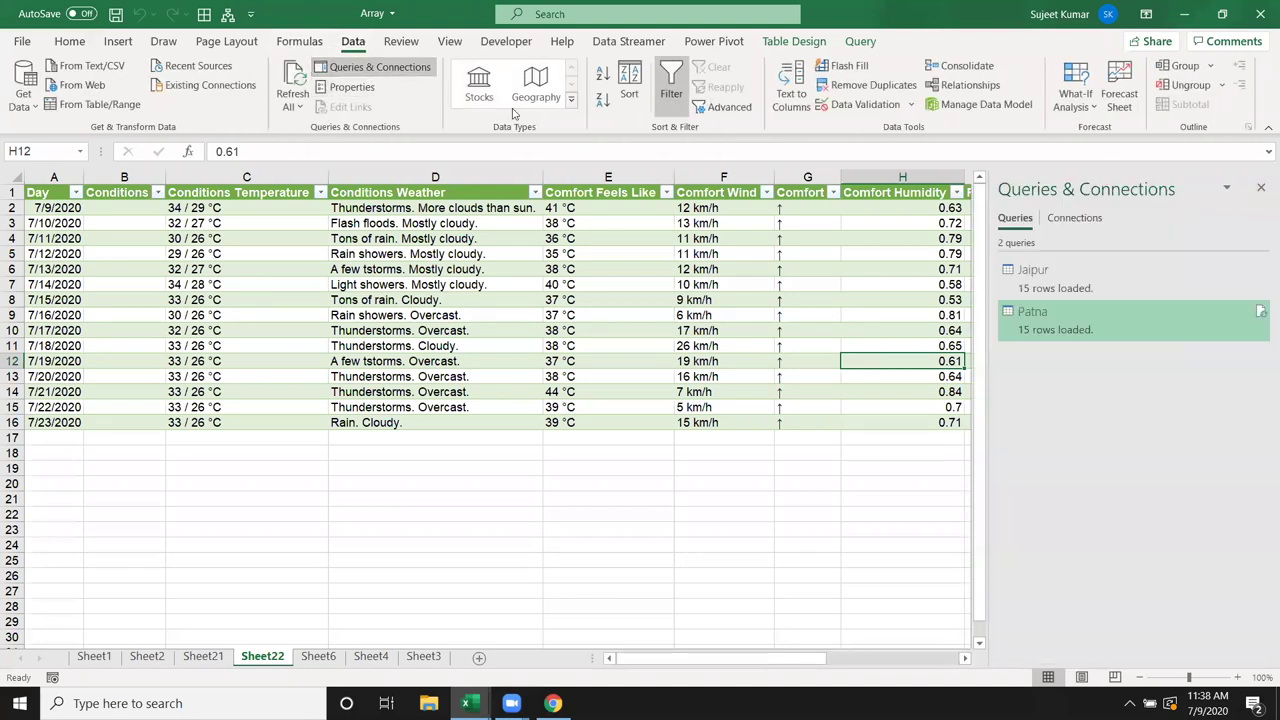
right_click(1066, 317)
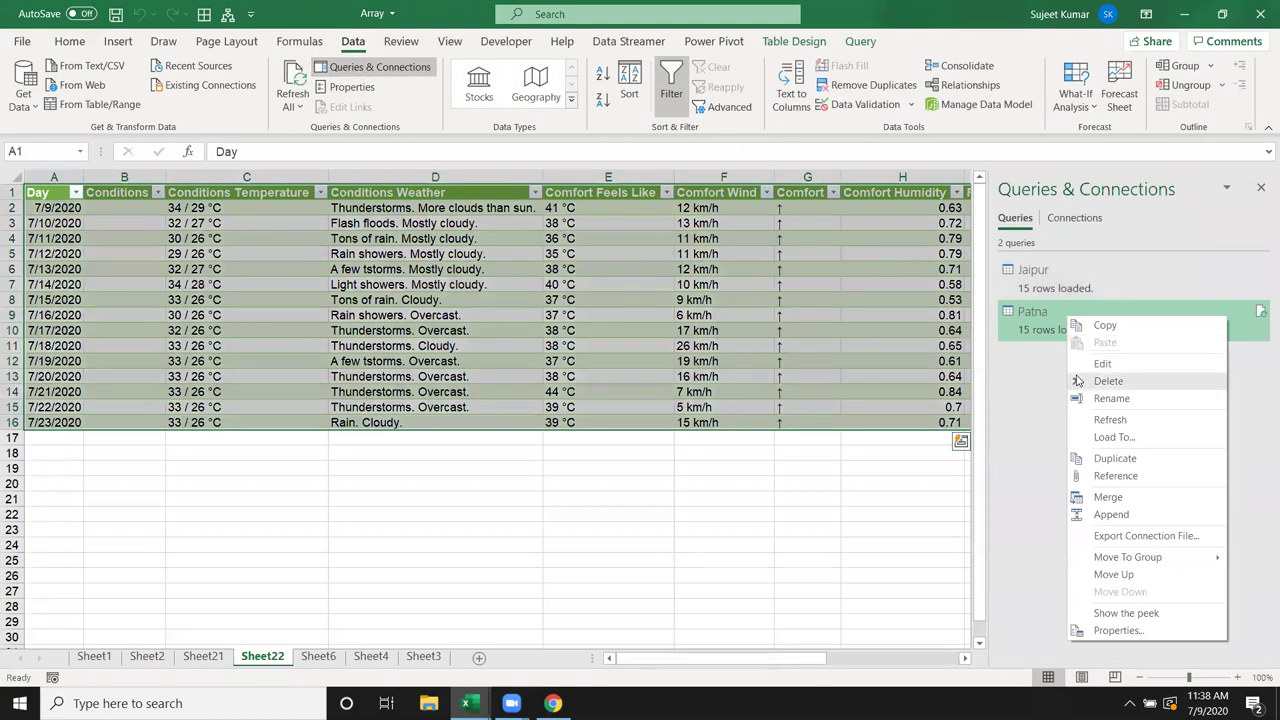
left_click(1020, 394)
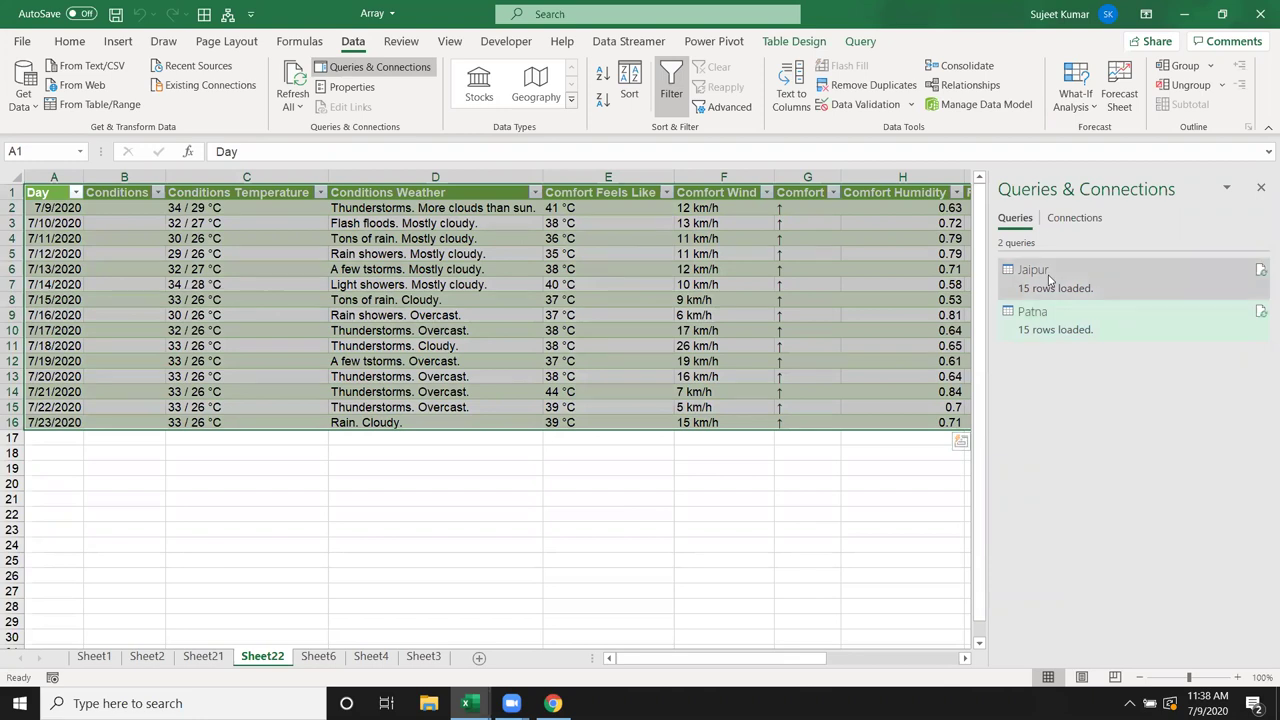
right_click(1050, 279)
left_click(1090, 341)
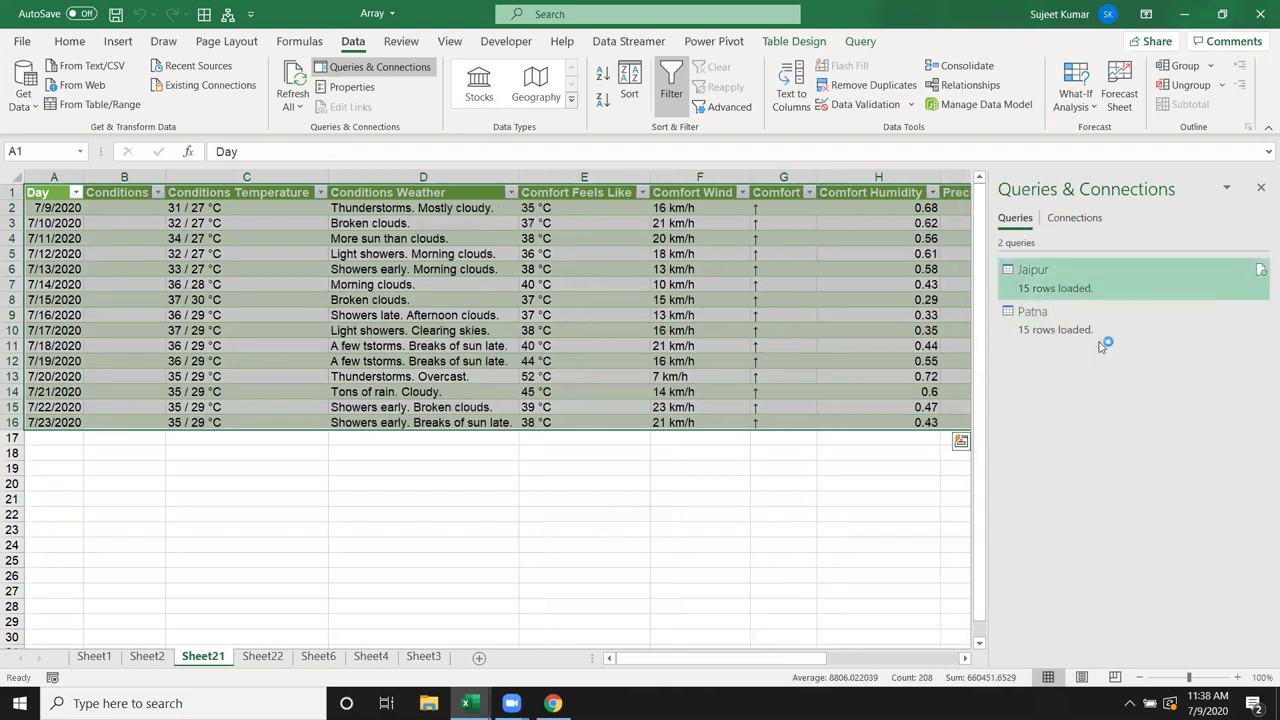
left_click(719, 383)
- Inspect the Patna table cells, close the queries pane, and close Array.xlsm without saving
left_click(681, 274)
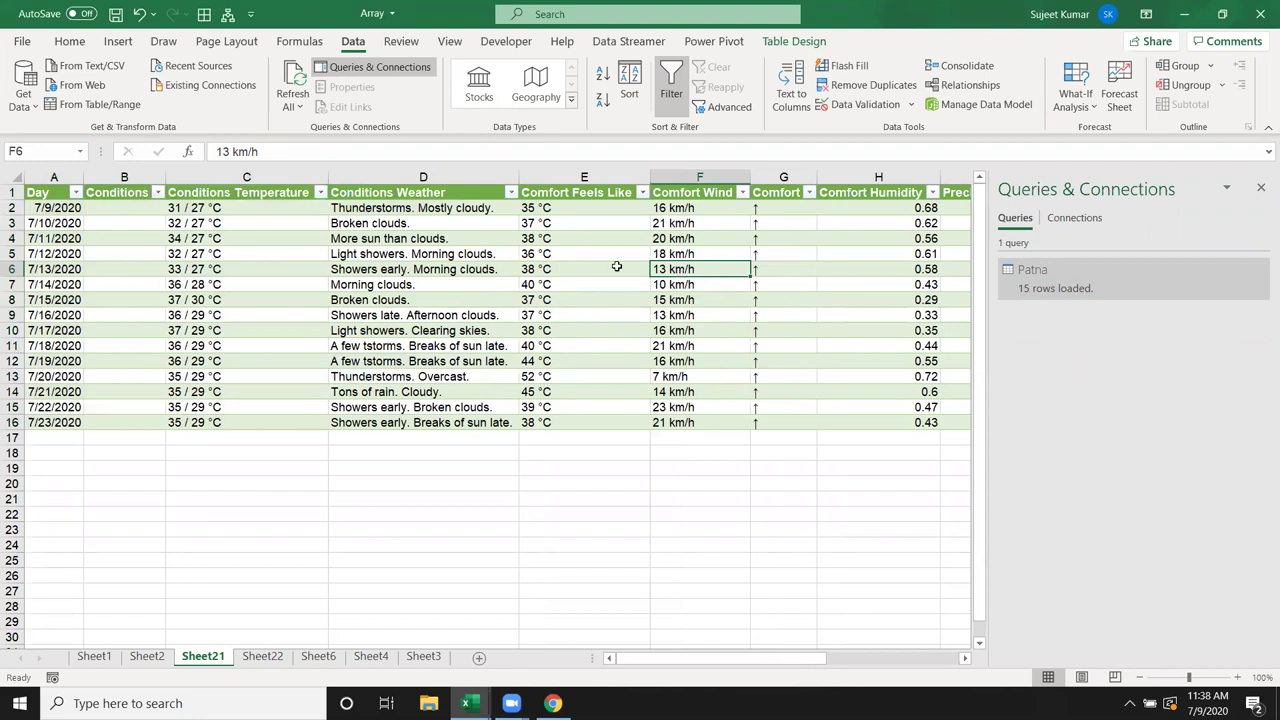
right_click(548, 258)
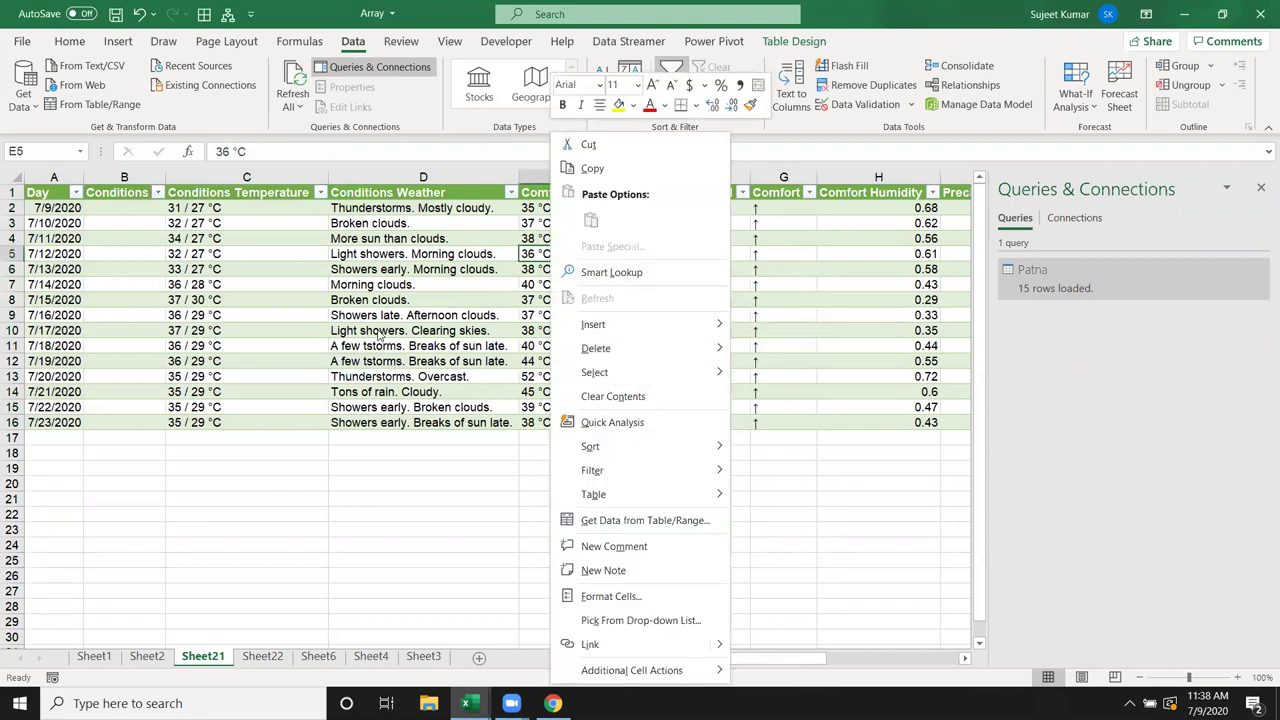
key("Escape")
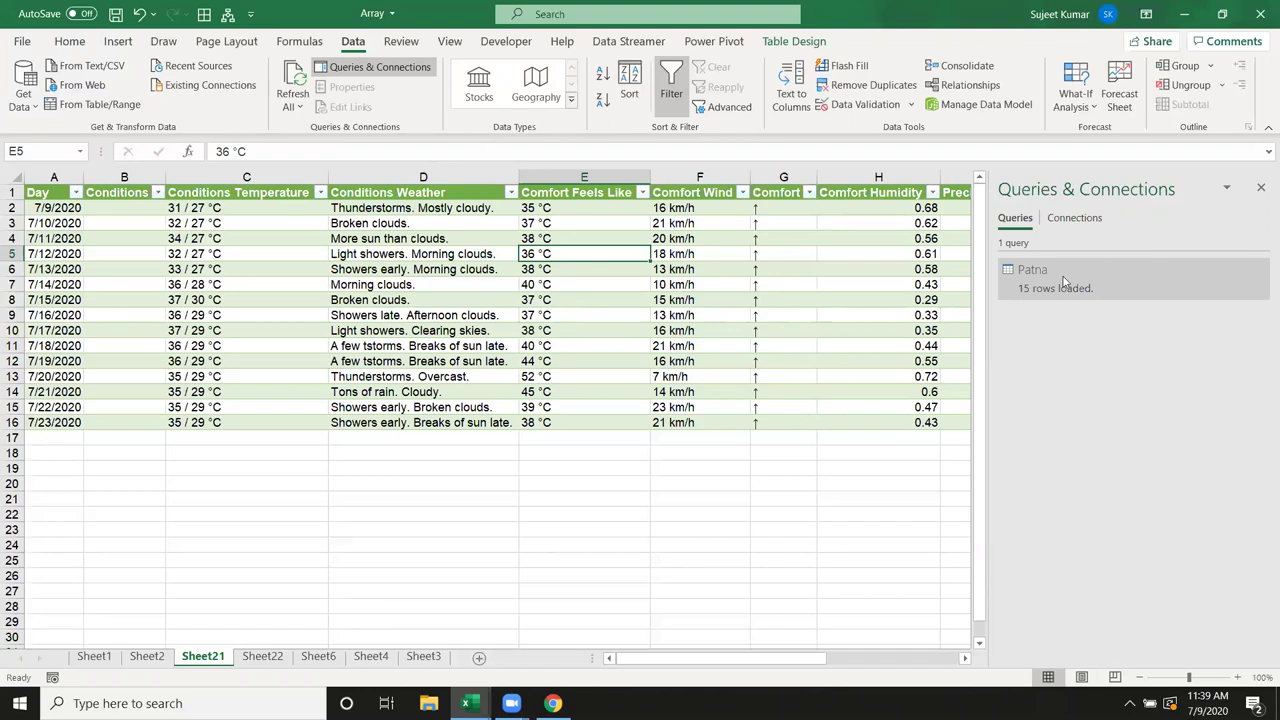
left_click(800, 303)
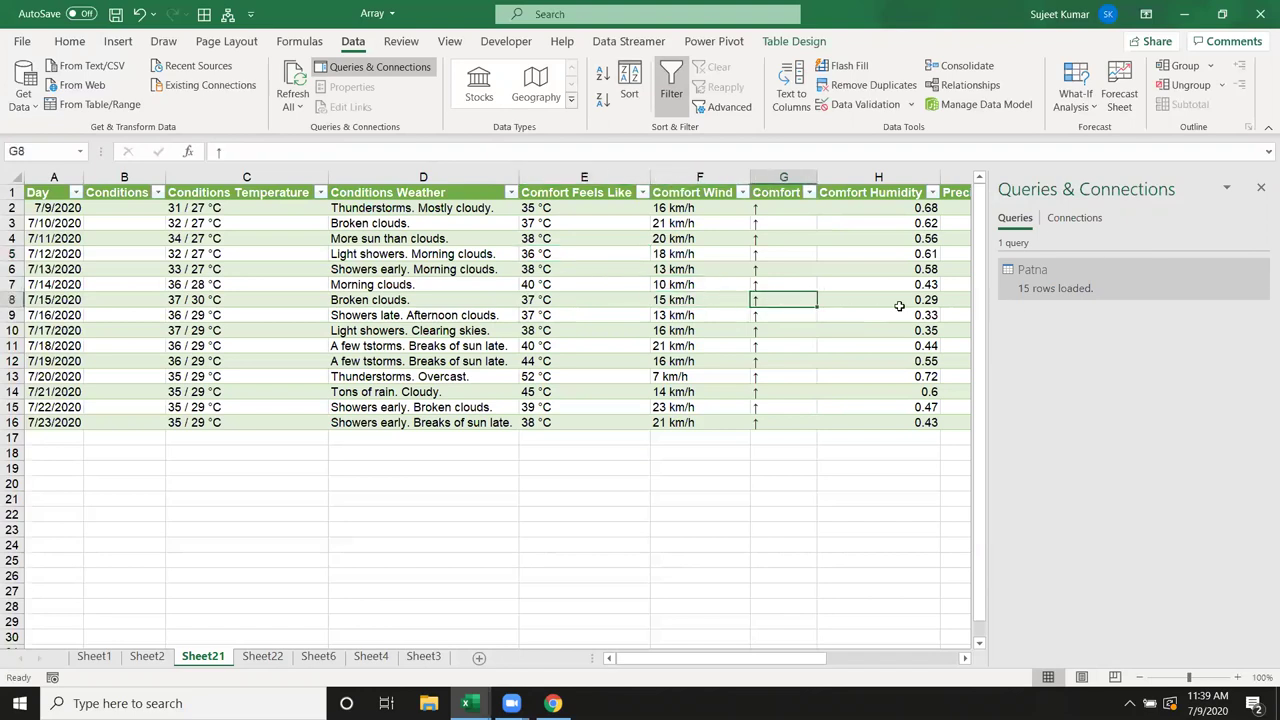
left_click(899, 310)
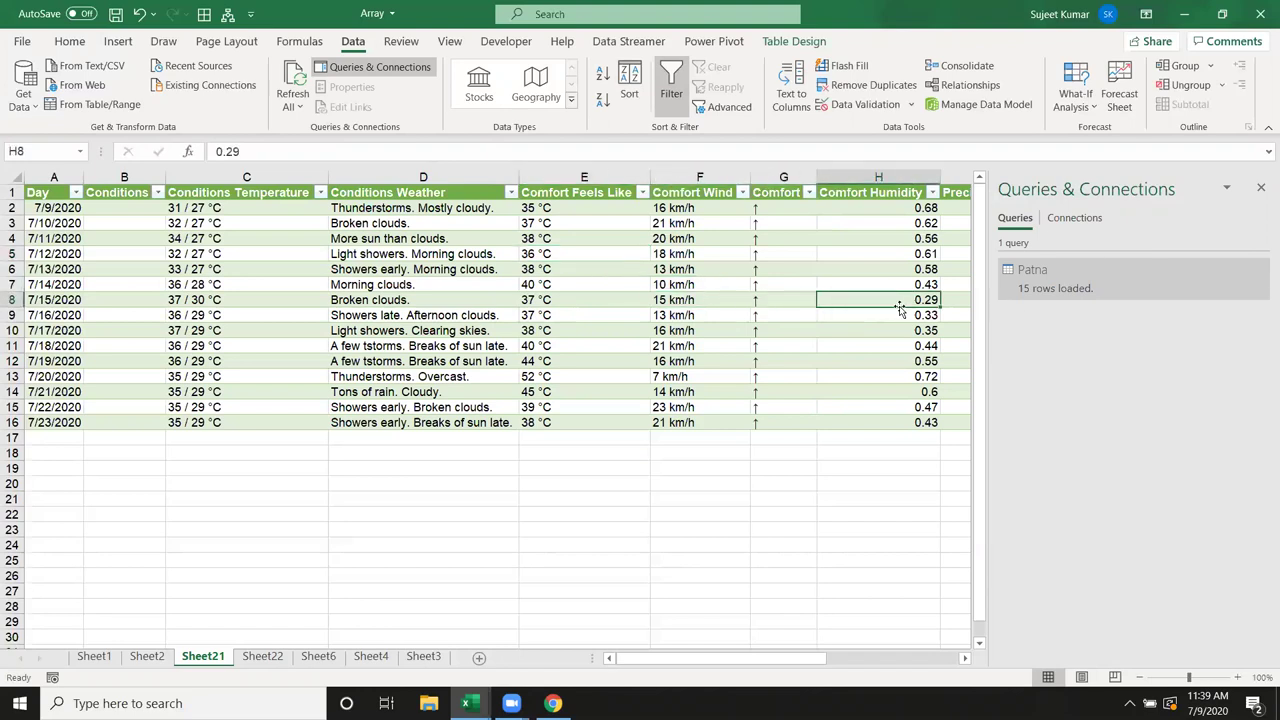
left_click(1260, 190)
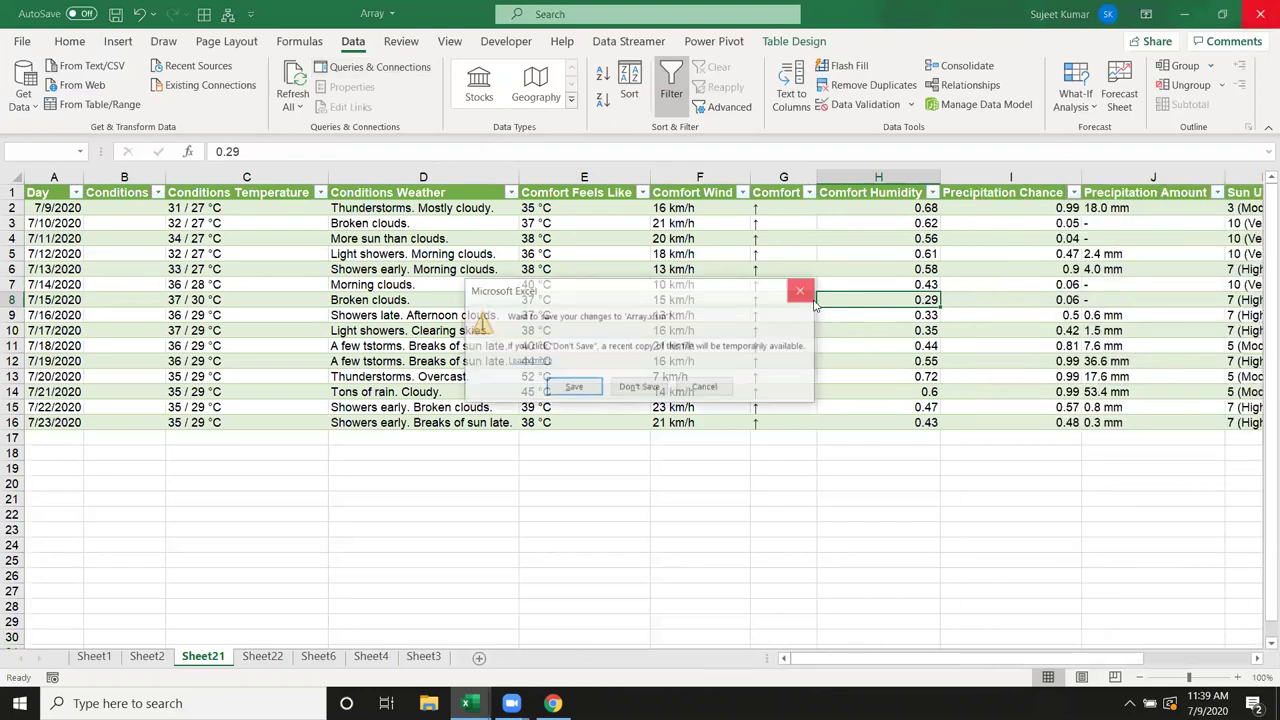
left_click(640, 389)
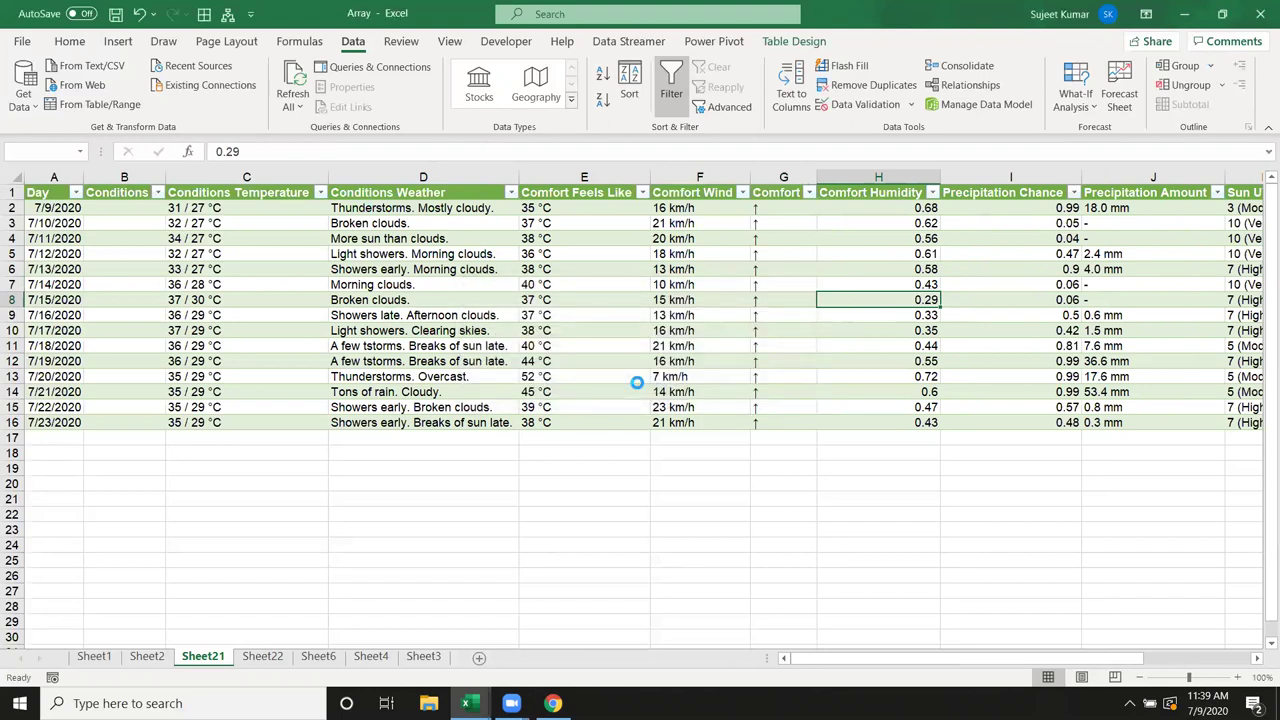